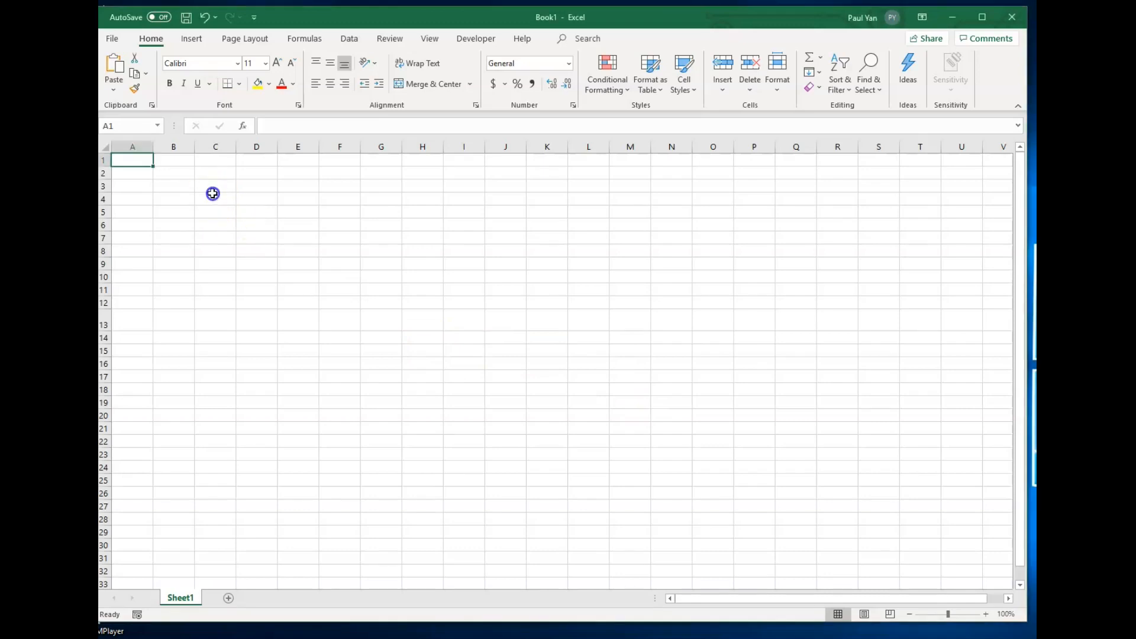
Step: Enter the sample values 1, 3, 5.5, -4, 7 and 8 down column C in cells C4 to C9
{"action": "left_click", "coordinate": [213, 199]}
{"action": "type", "text": "1"}
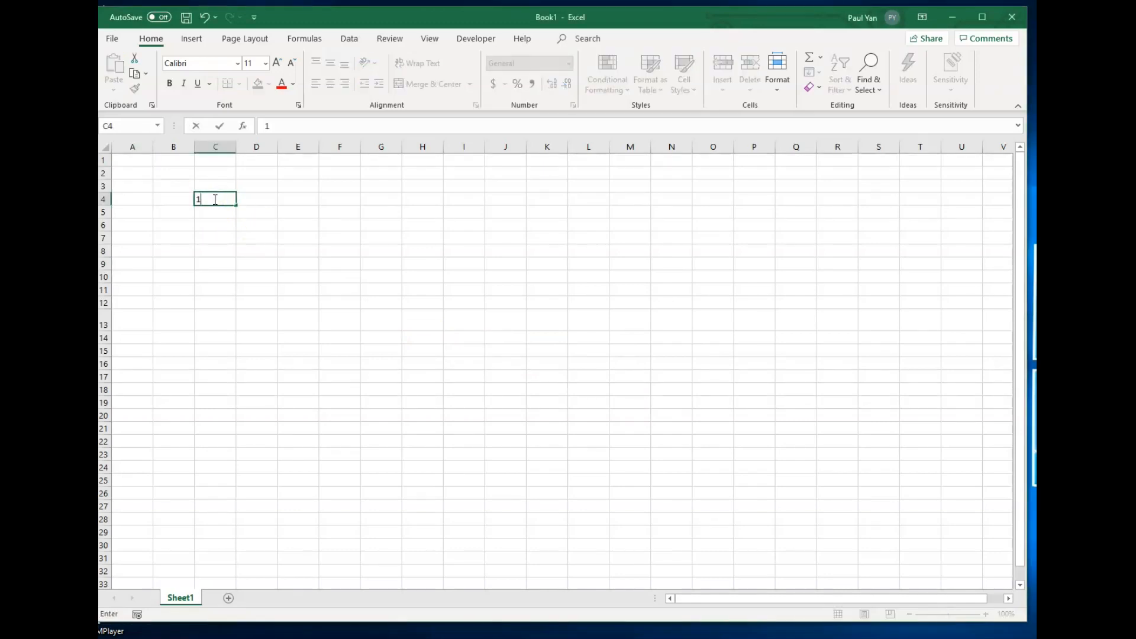
{"action": "key", "text": "Return"}
{"action": "type", "text": "3"}
{"action": "key", "text": "Return"}
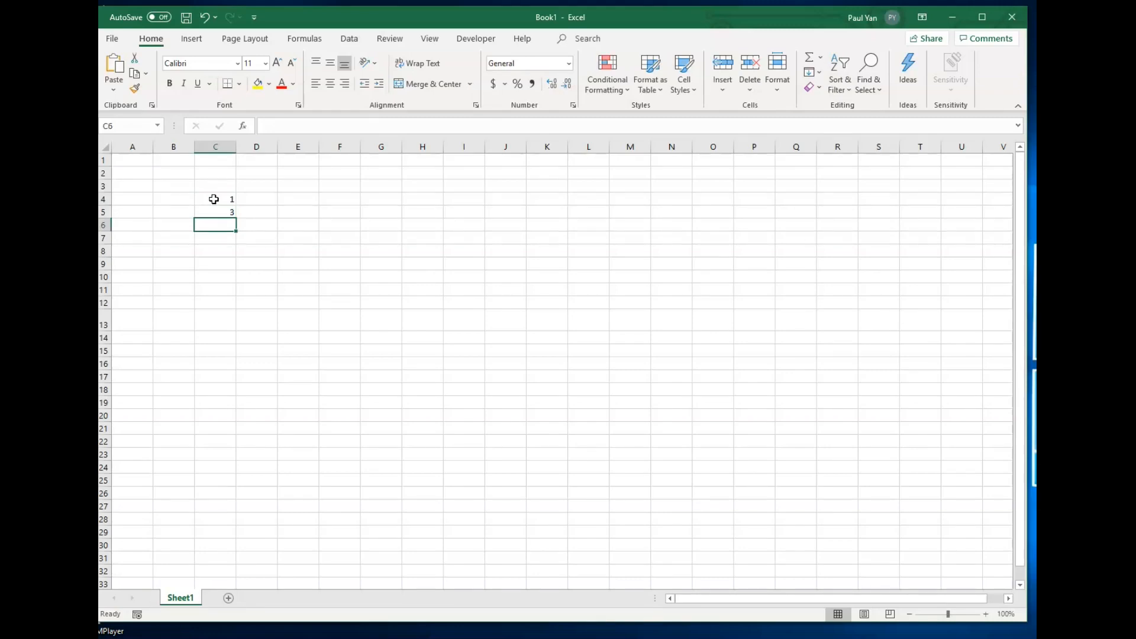
{"action": "type", "text": "5.5"}
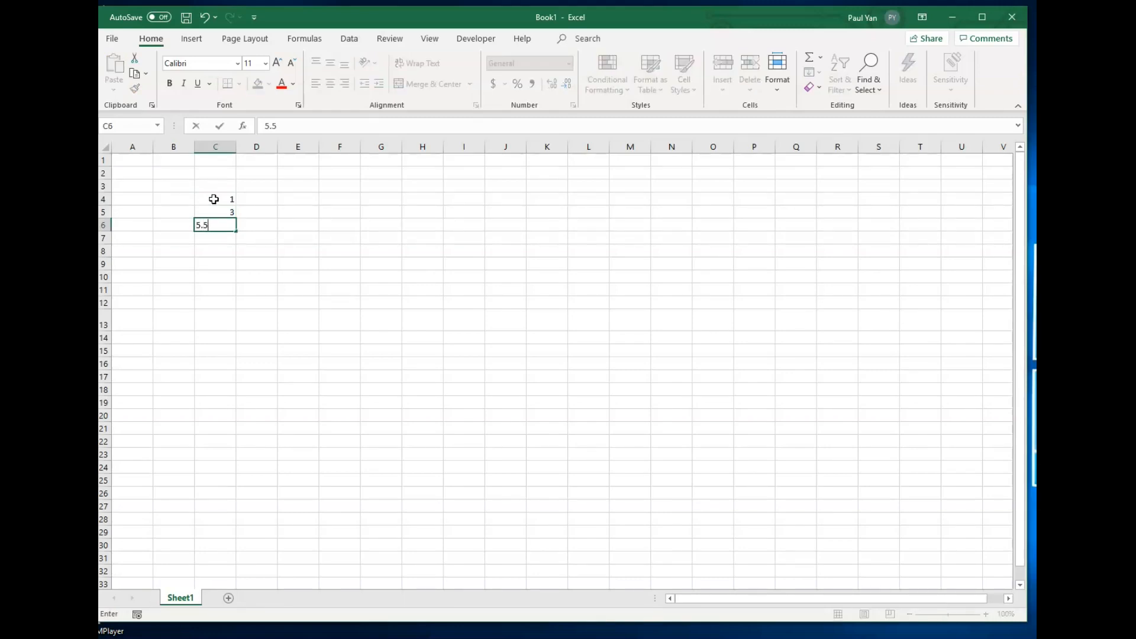
{"action": "key", "text": "Return"}
{"action": "type", "text": "-4"}
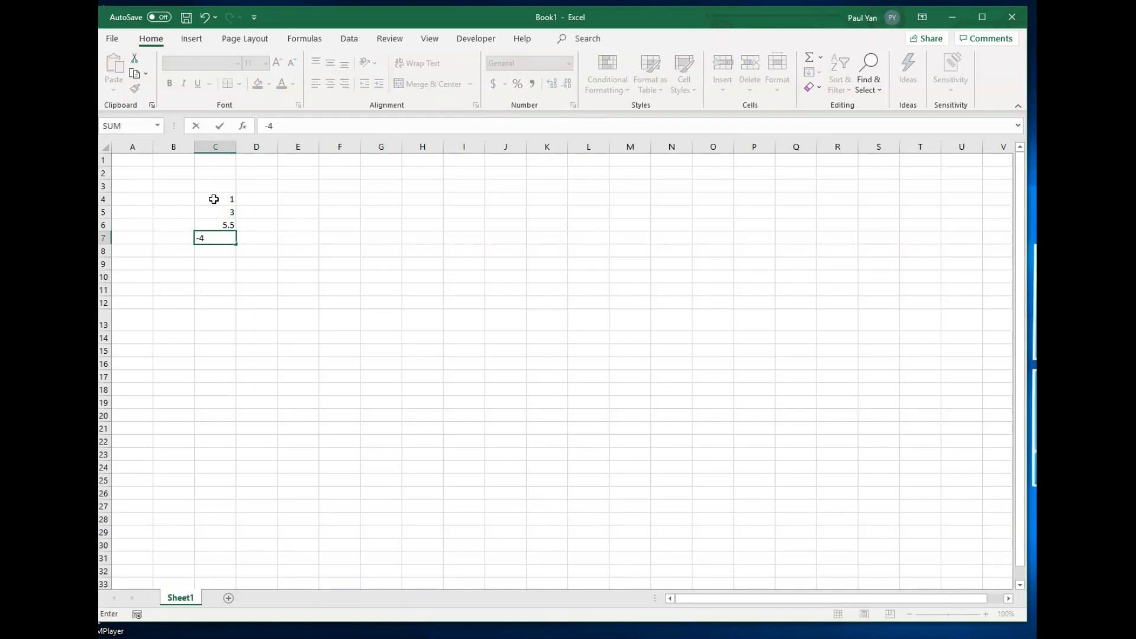
{"action": "key", "text": "Return"}
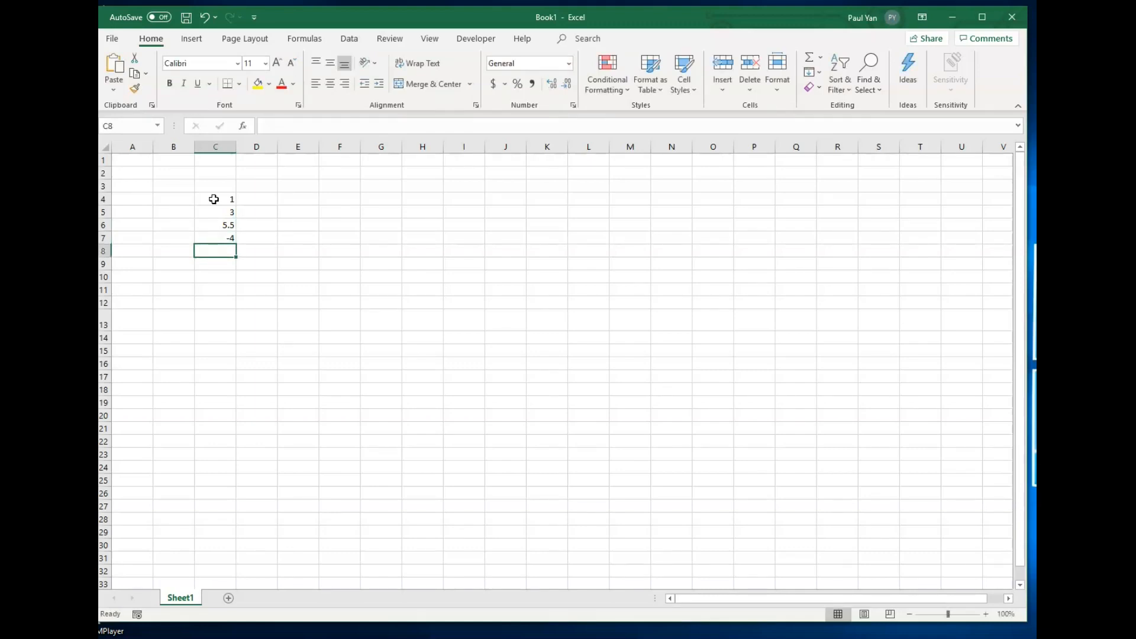
{"action": "type", "text": "7"}
{"action": "key", "text": "Return"}
{"action": "type", "text": "8"}
{"action": "key", "text": "Return"}
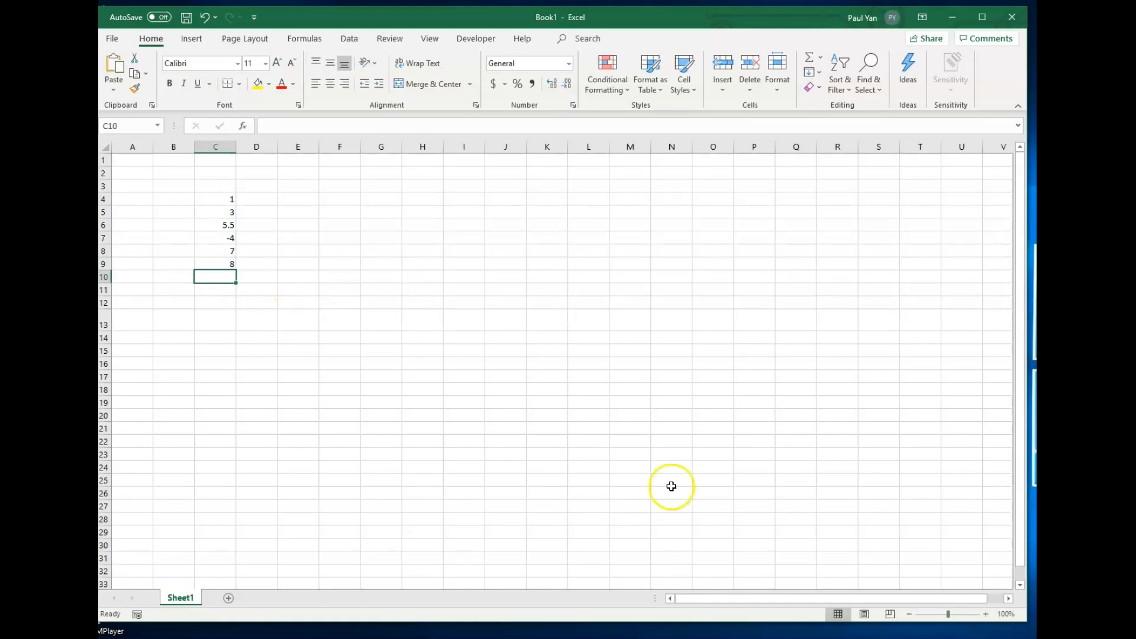
Step: Add the value 0 in cell C10 as the last number of the data column
{"action": "left_click", "coordinate": [986, 614]}
{"action": "left_click", "coordinate": [985, 614]}
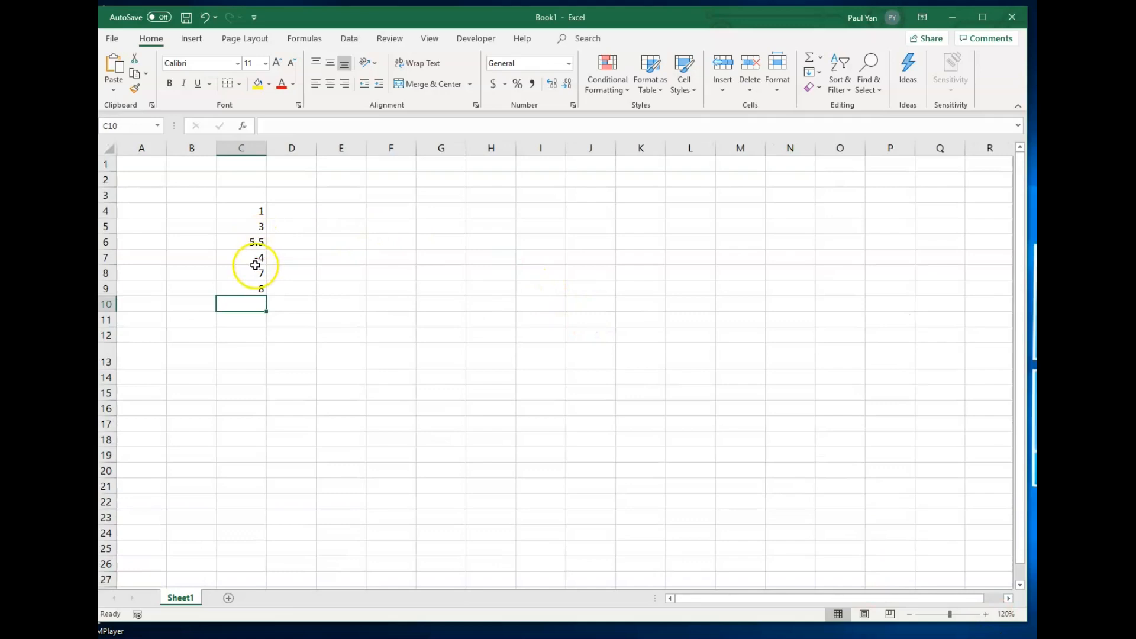
{"action": "left_click", "coordinate": [249, 303]}
{"action": "type", "text": "0"}
{"action": "key", "text": "Return"}
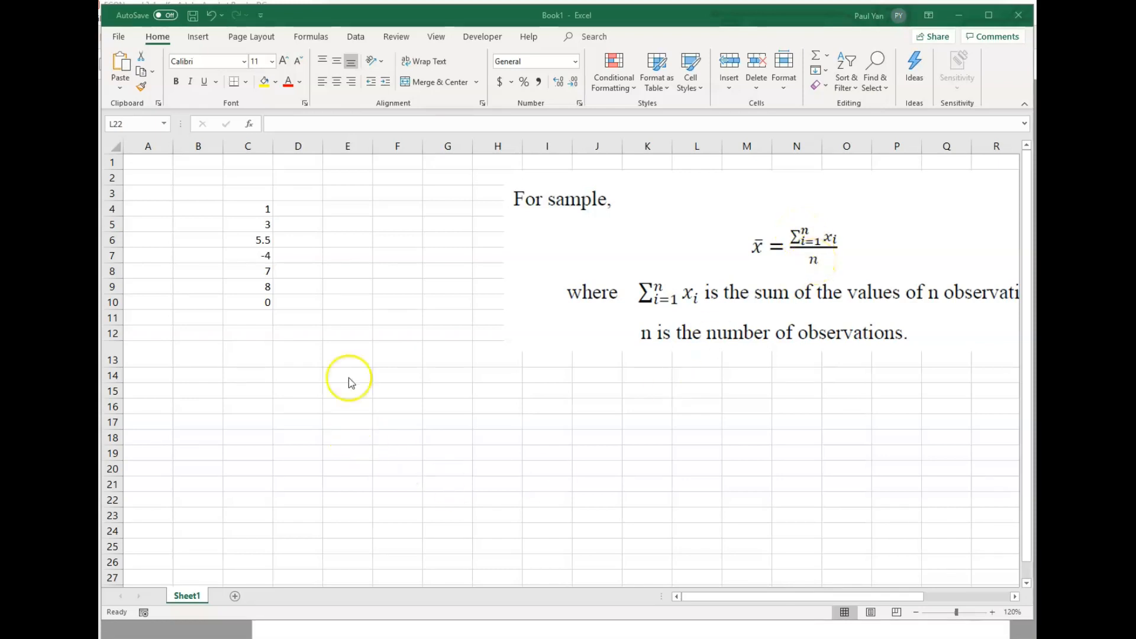
{"action": "left_click", "coordinate": [339, 192]}
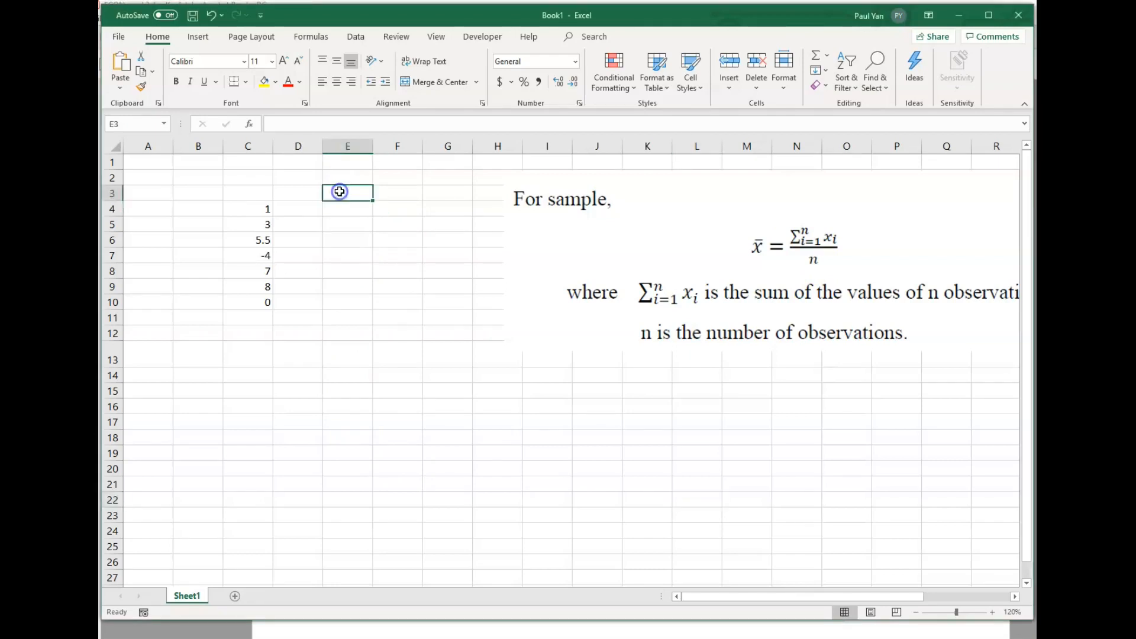
{"action": "double_click", "coordinate": [340, 192]}
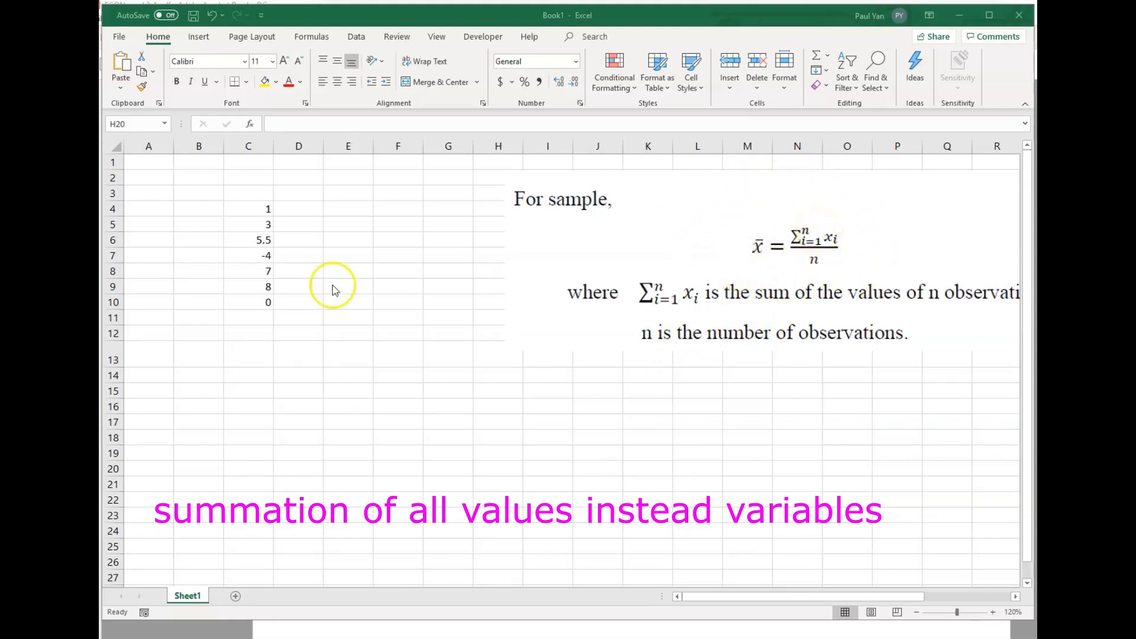
{"action": "left_click", "coordinate": [254, 221]}
{"action": "left_click_drag", "start_coordinate": [253, 212], "coordinate": [254, 297]}
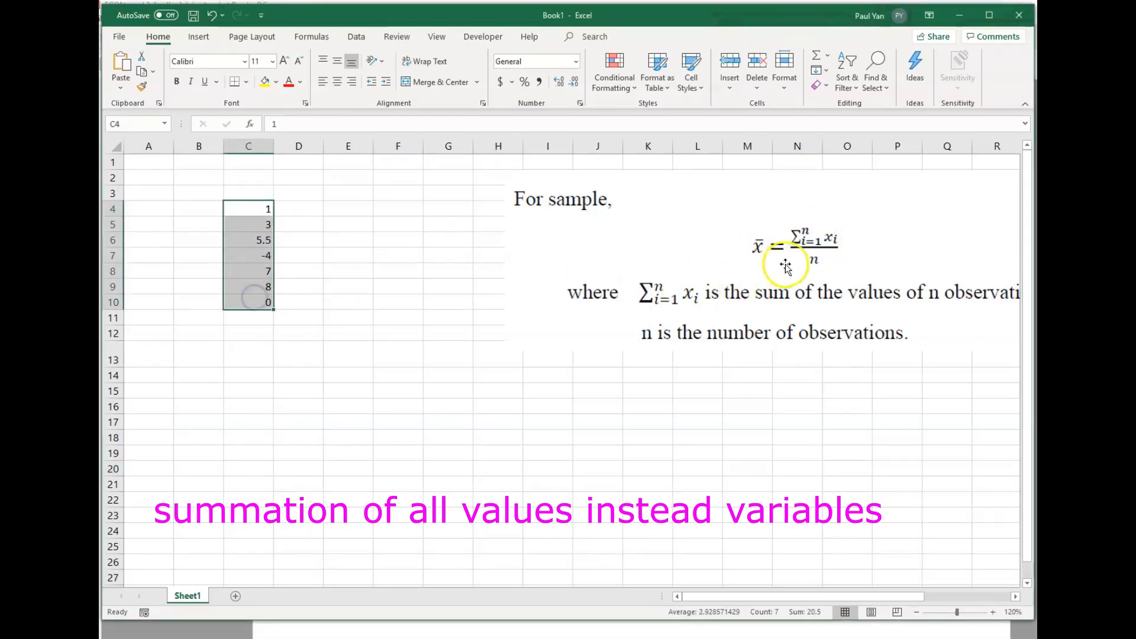
Step: Label cell E4 "sum" and total the values of C4:C10 in F4 with the SUM function
{"action": "left_click", "coordinate": [331, 210]}
{"action": "type", "text": "sum"}
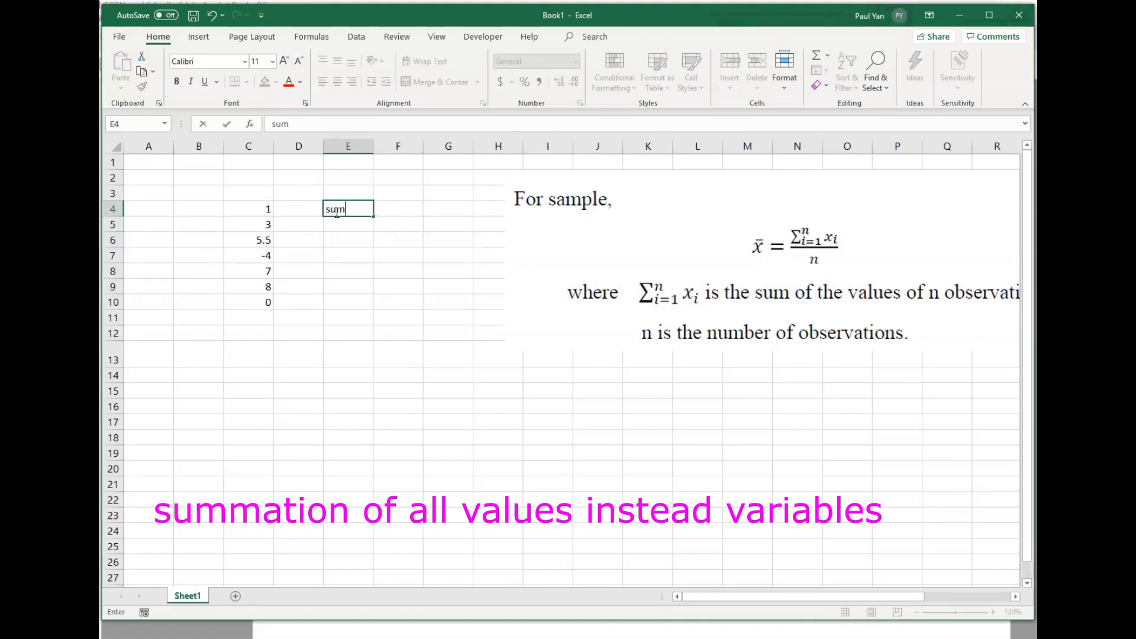
{"action": "key", "text": "Tab"}
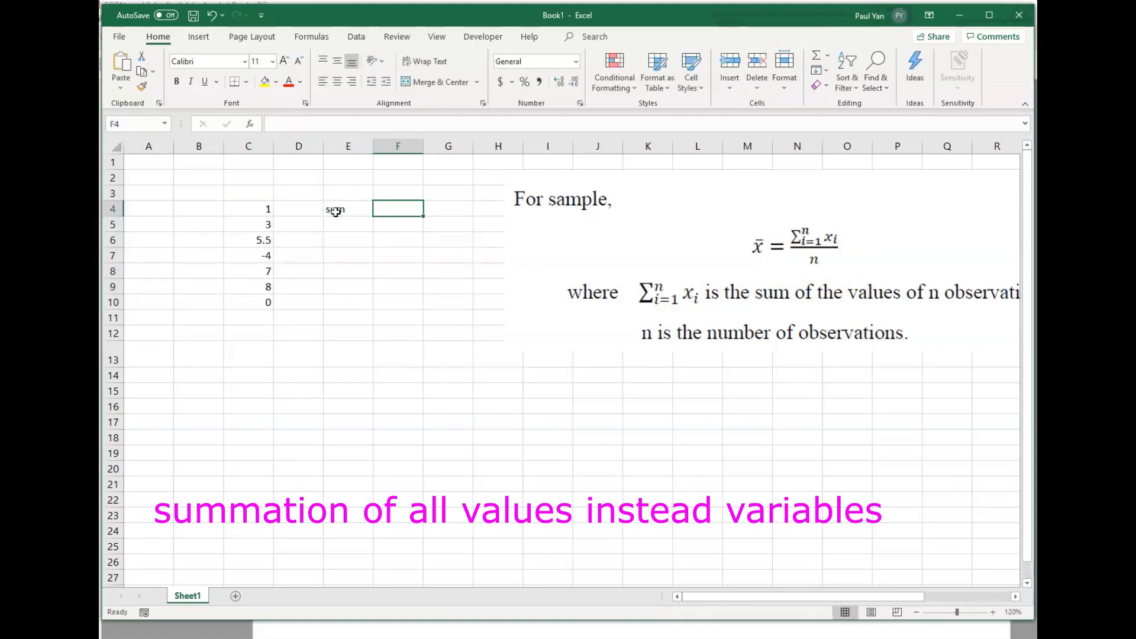
{"action": "type", "text": "=sum"}
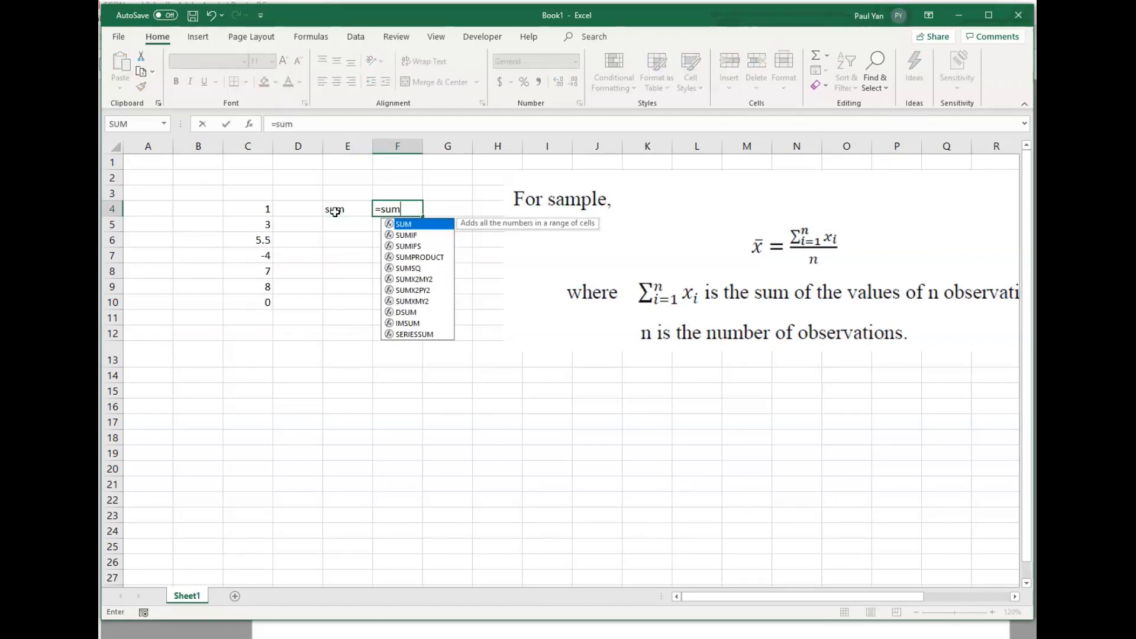
{"action": "type", "text": "("}
{"action": "left_click_drag", "start_coordinate": [260, 210], "coordinate": [253, 298]}
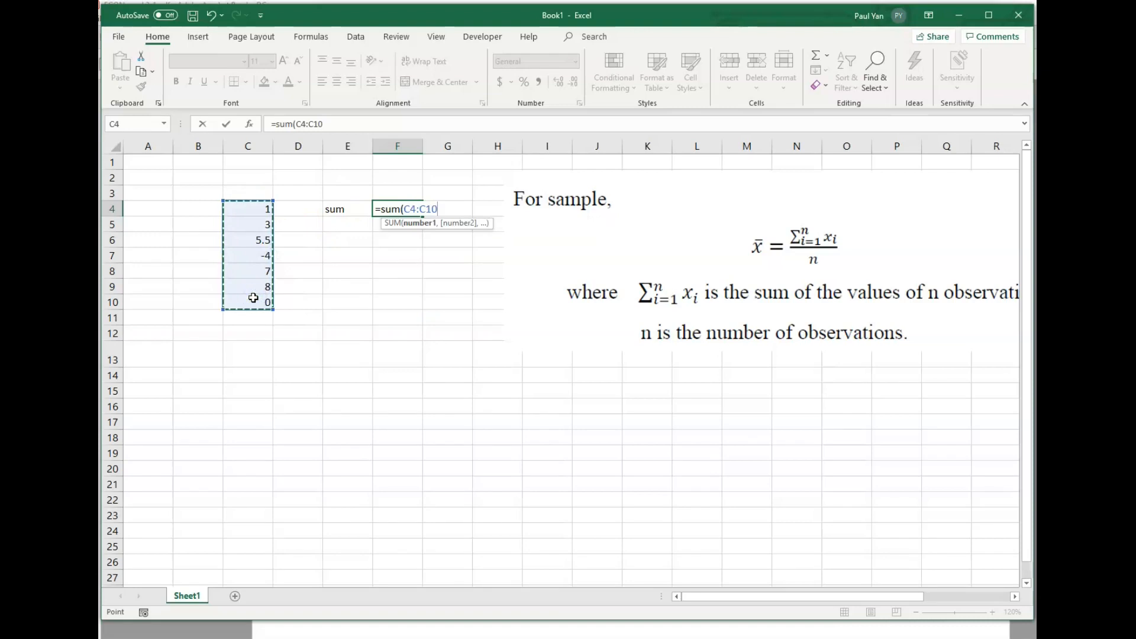
{"action": "key", "text": "Return"}
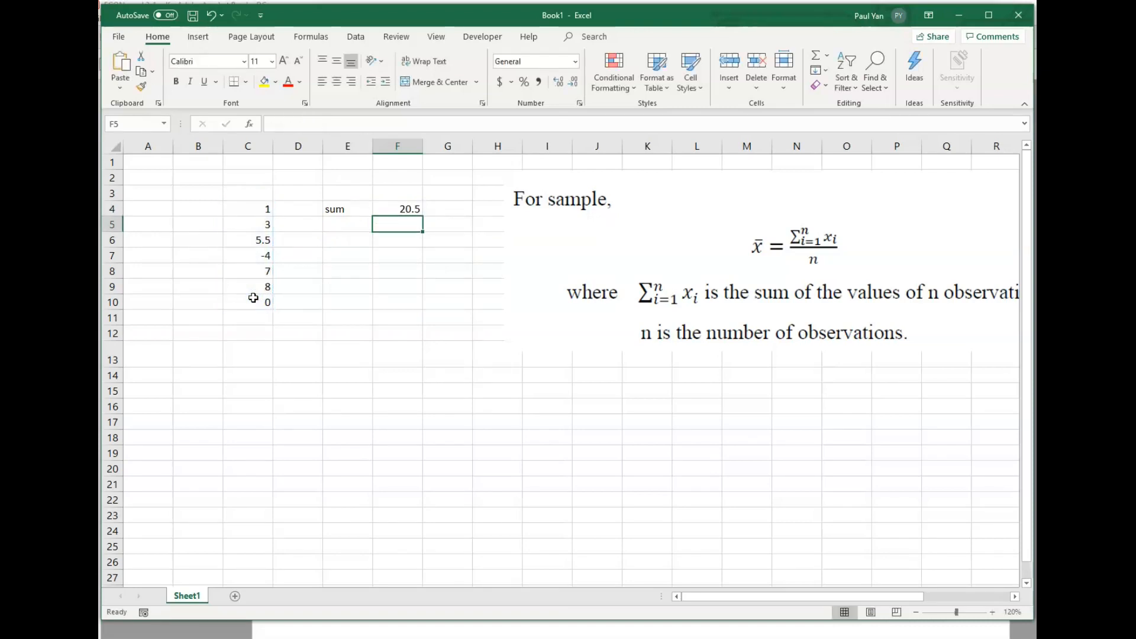
Step: Label cell E5 "n" and count the observations in C4:C10 in F5 with the COUNT function
{"action": "left_click", "coordinate": [341, 224]}
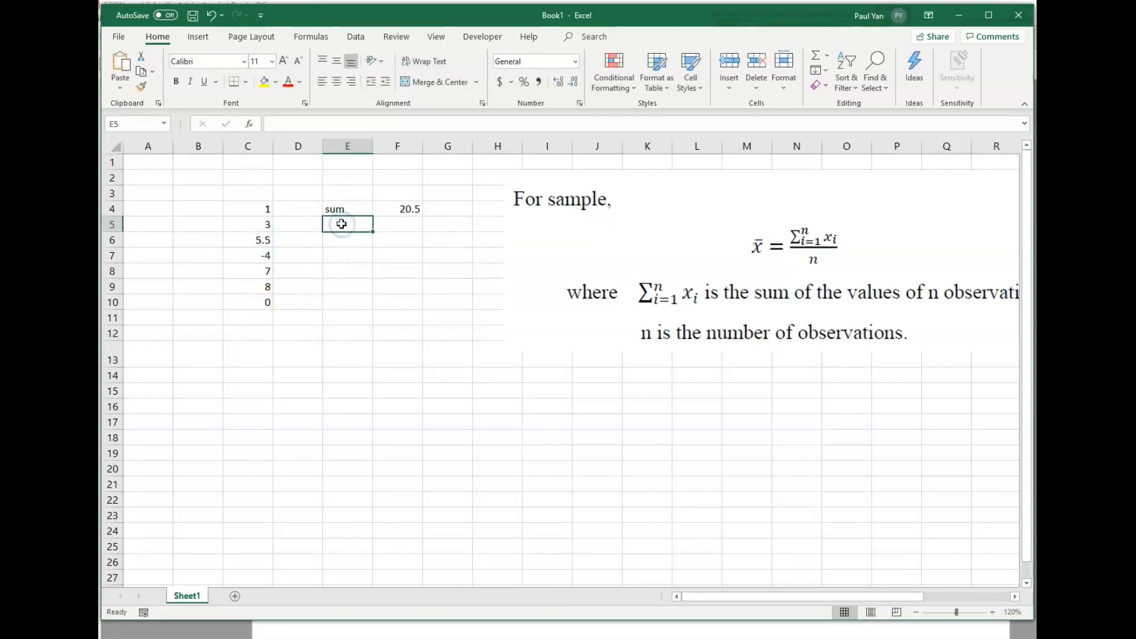
{"action": "type", "text": "n"}
{"action": "key", "text": "Tab"}
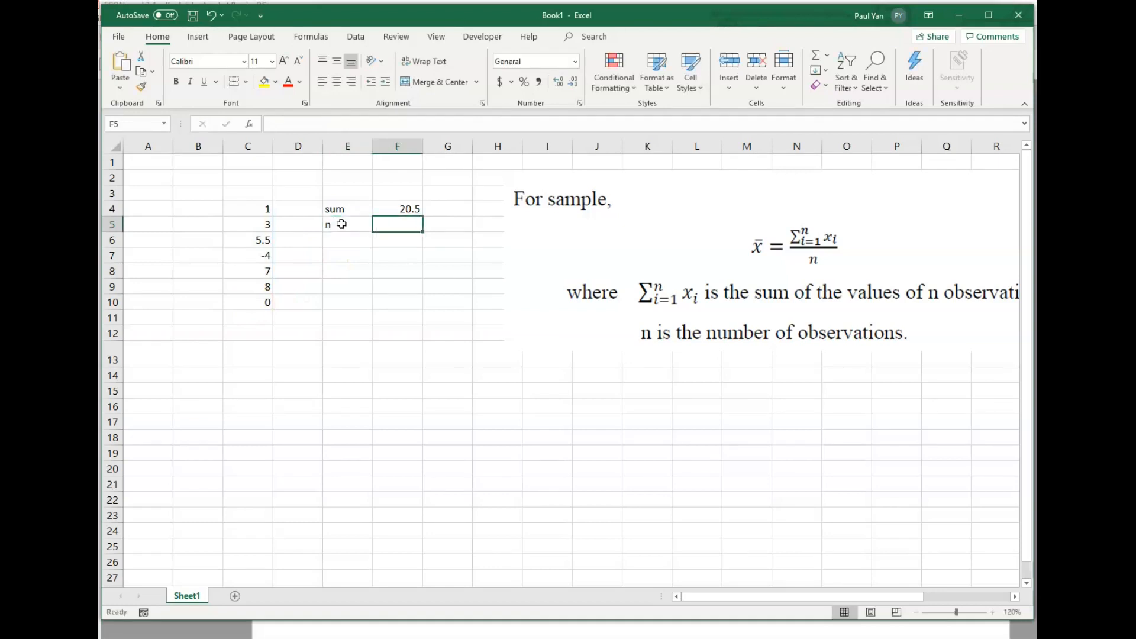
{"action": "type", "text": "=count("}
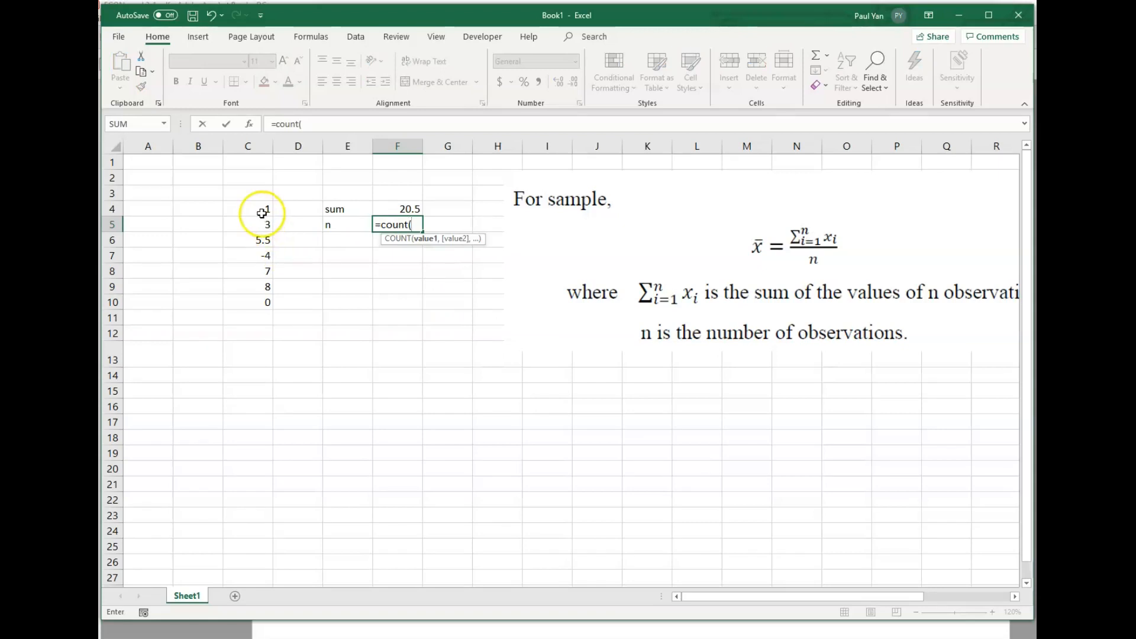
{"action": "left_click_drag", "start_coordinate": [263, 209], "coordinate": [264, 295]}
{"action": "type", "text": ")"}
{"action": "key", "text": "Return"}
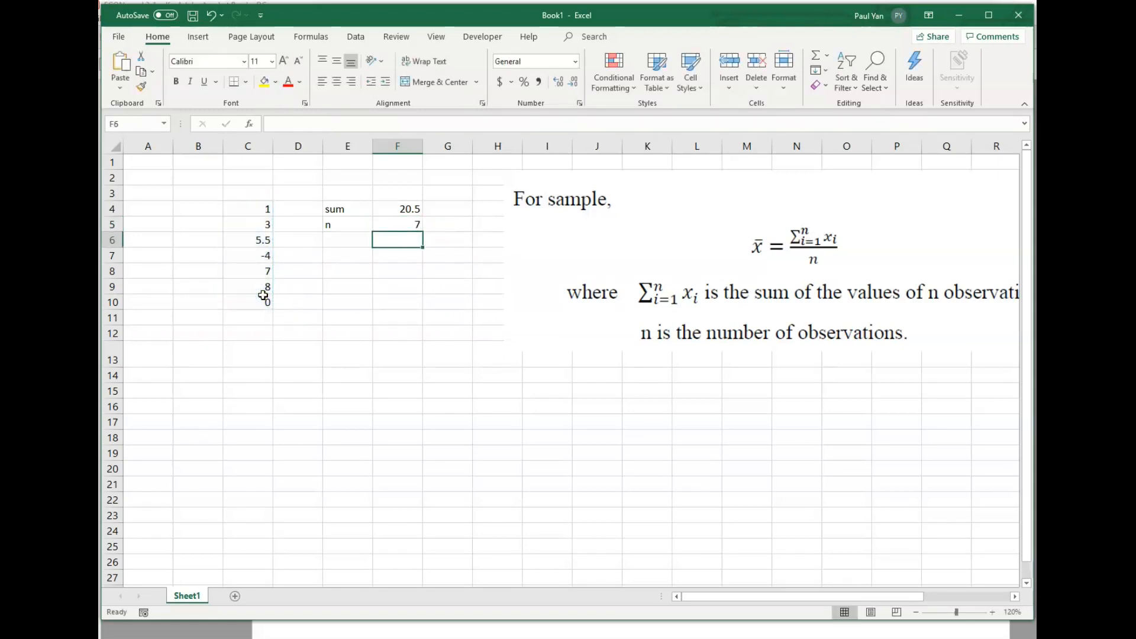
Step: Label cell E6 "mean 1" and calculate the mean in F6 by dividing the sum by n with =F4/F5
{"action": "left_click", "coordinate": [340, 241]}
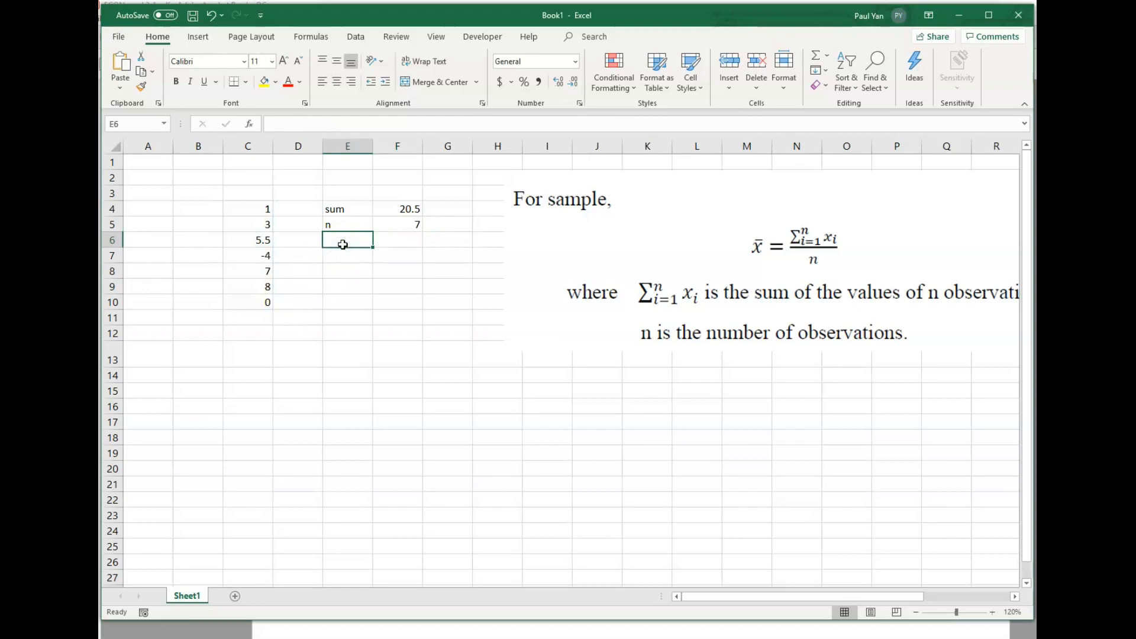
{"action": "type", "text": "mea"}
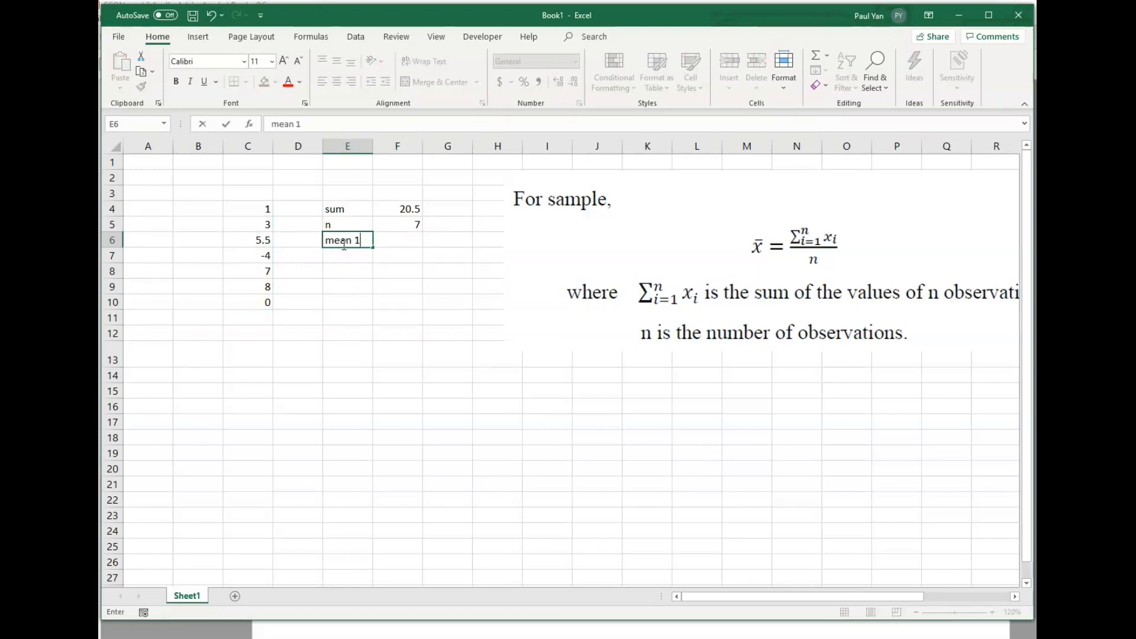
{"action": "type", "text": "n 1"}
{"action": "key", "text": "Tab"}
{"action": "type", "text": "="}
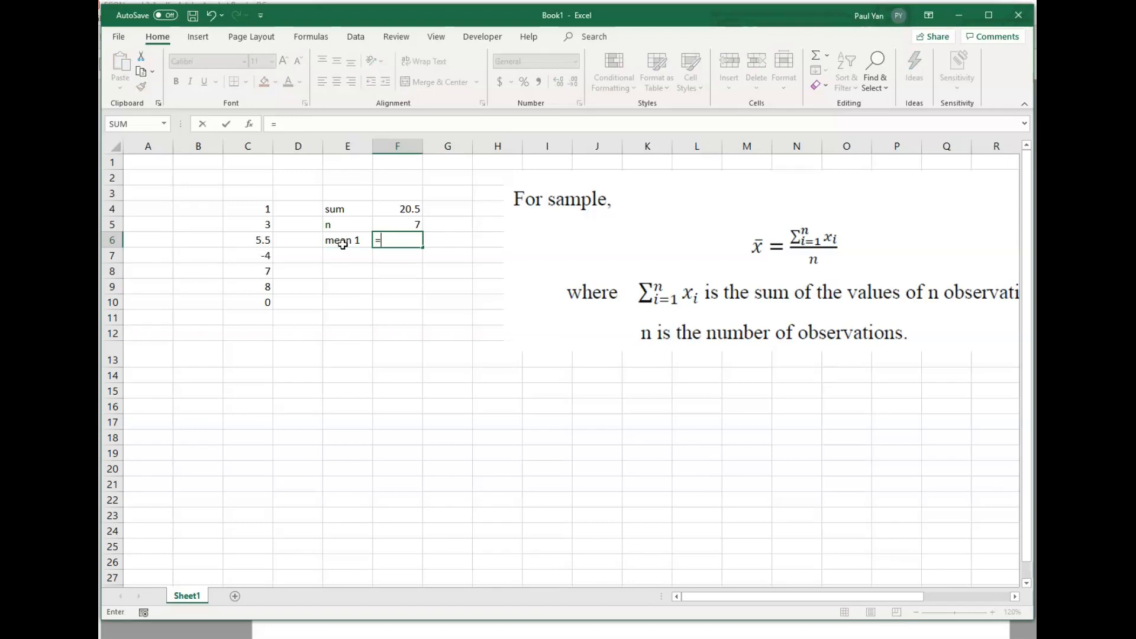
{"action": "left_click", "coordinate": [383, 207]}
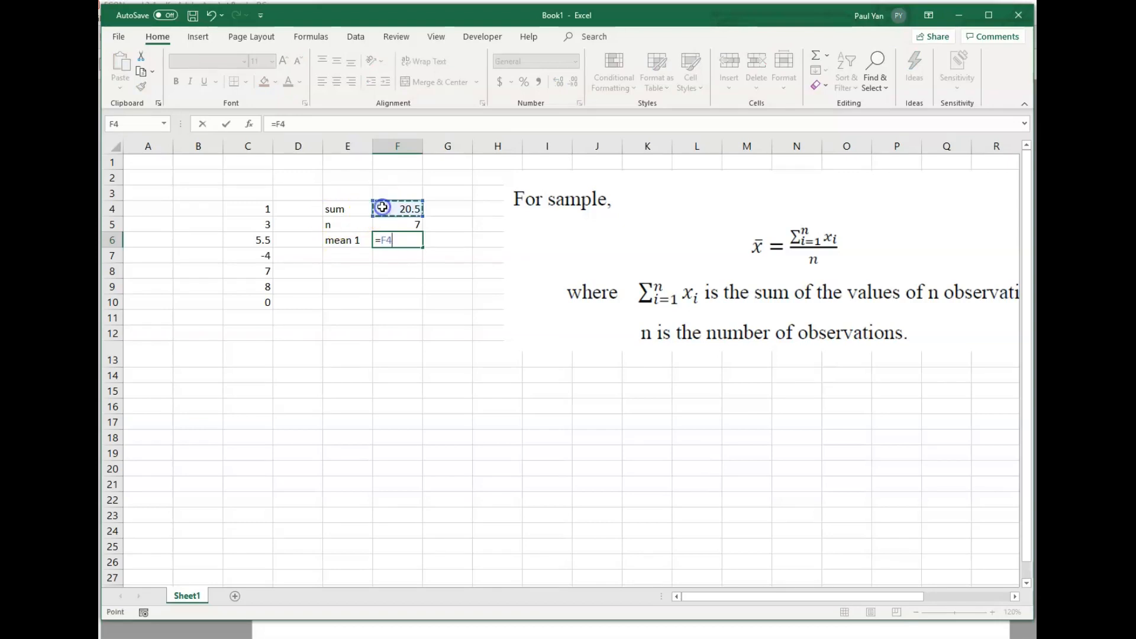
{"action": "type", "text": "/"}
{"action": "left_click", "coordinate": [405, 224]}
{"action": "key", "text": "Return"}
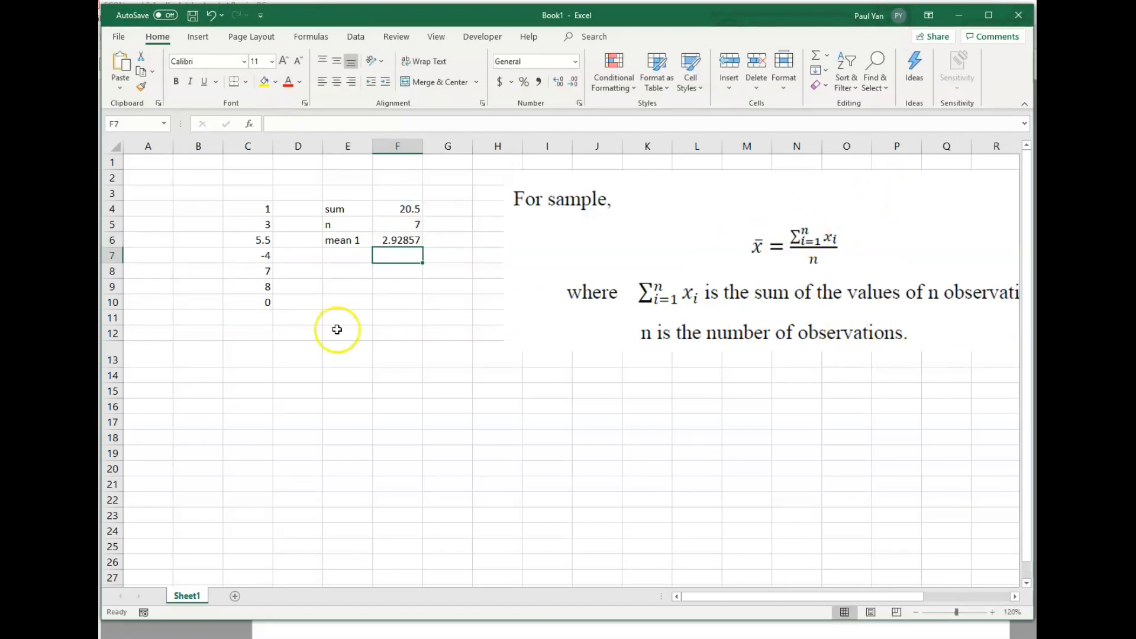
Step: Label cell E7 "mean2" and calculate the mean of C4:C10 in F7 with the AVERAGE function
{"action": "left_click", "coordinate": [348, 256]}
{"action": "type", "text": "mean 1"}
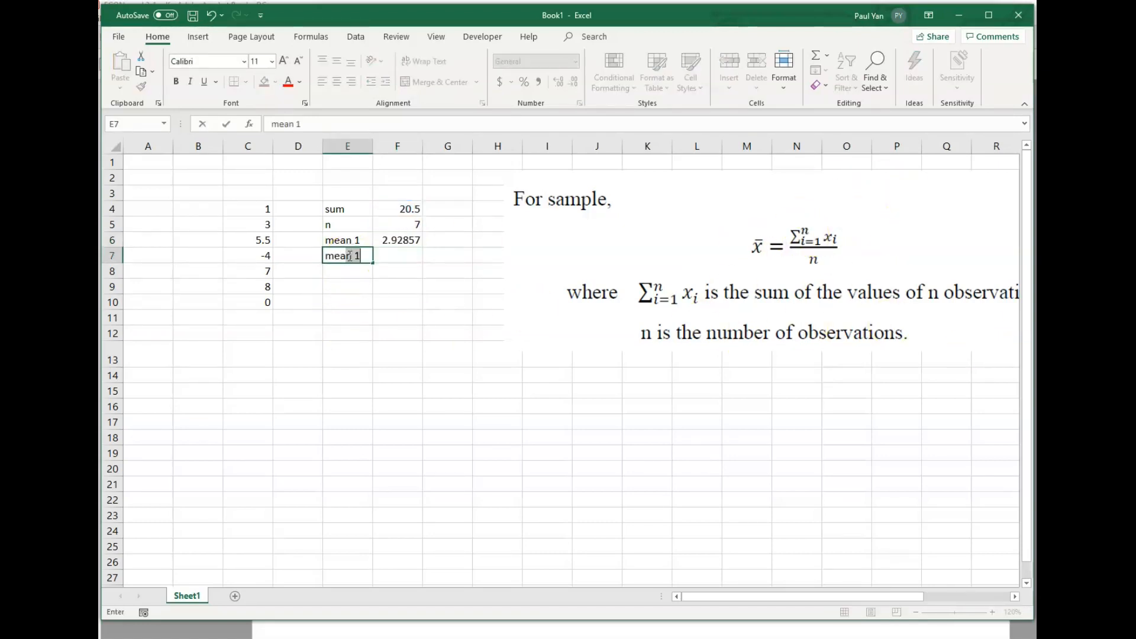
{"action": "key", "text": "Return"}
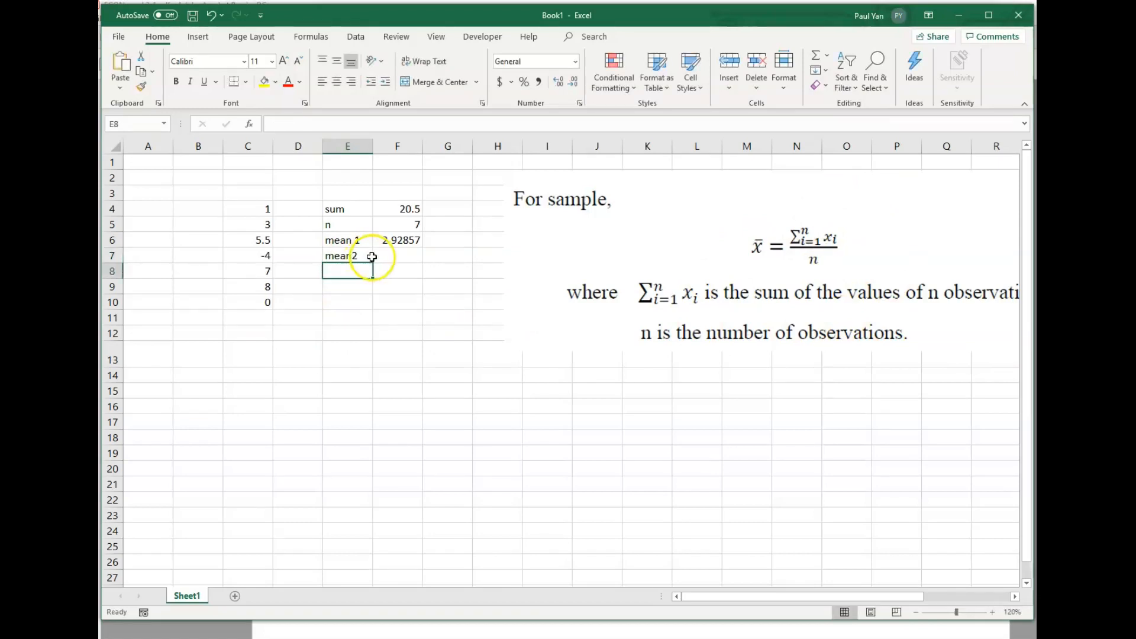
{"action": "left_click", "coordinate": [405, 256]}
{"action": "left_click", "coordinate": [330, 125]}
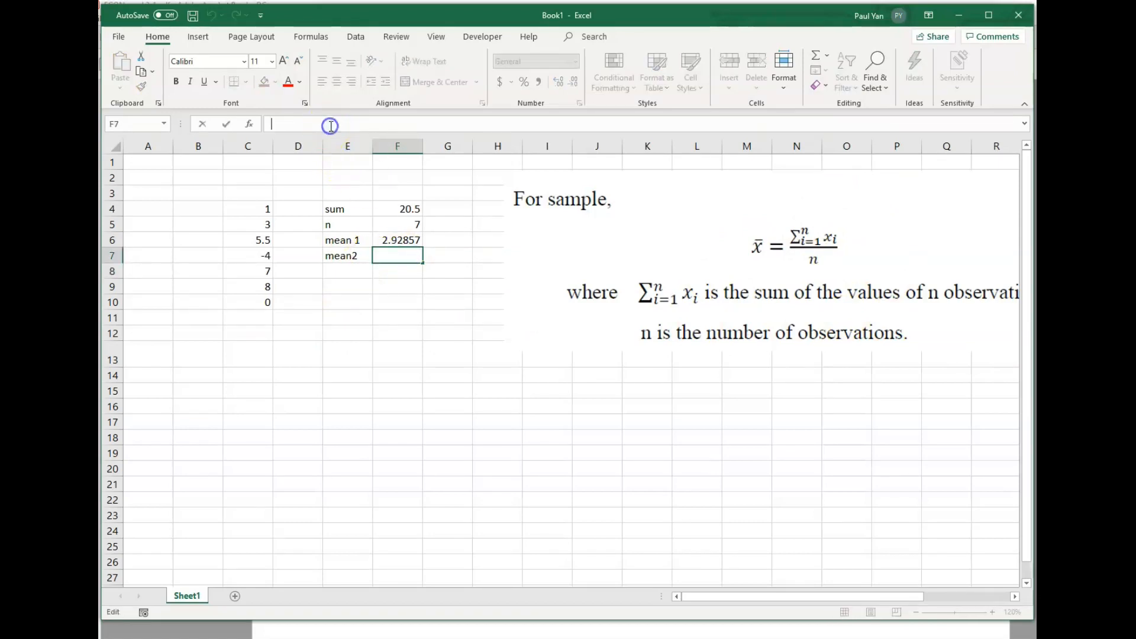
{"action": "type", "text": "="}
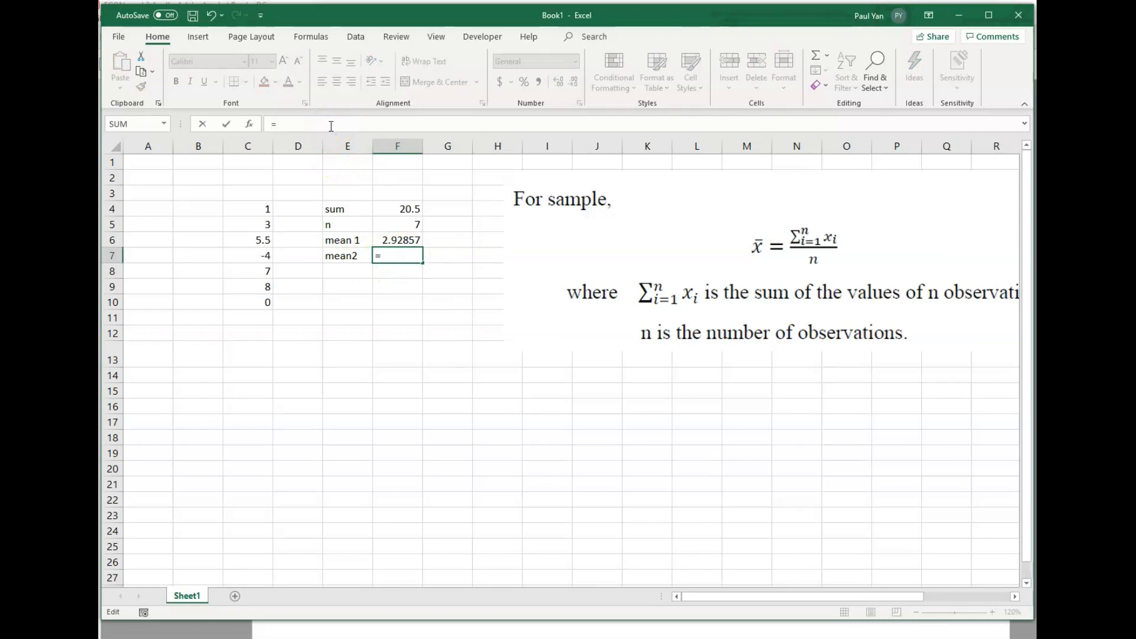
{"action": "type", "text": "average"}
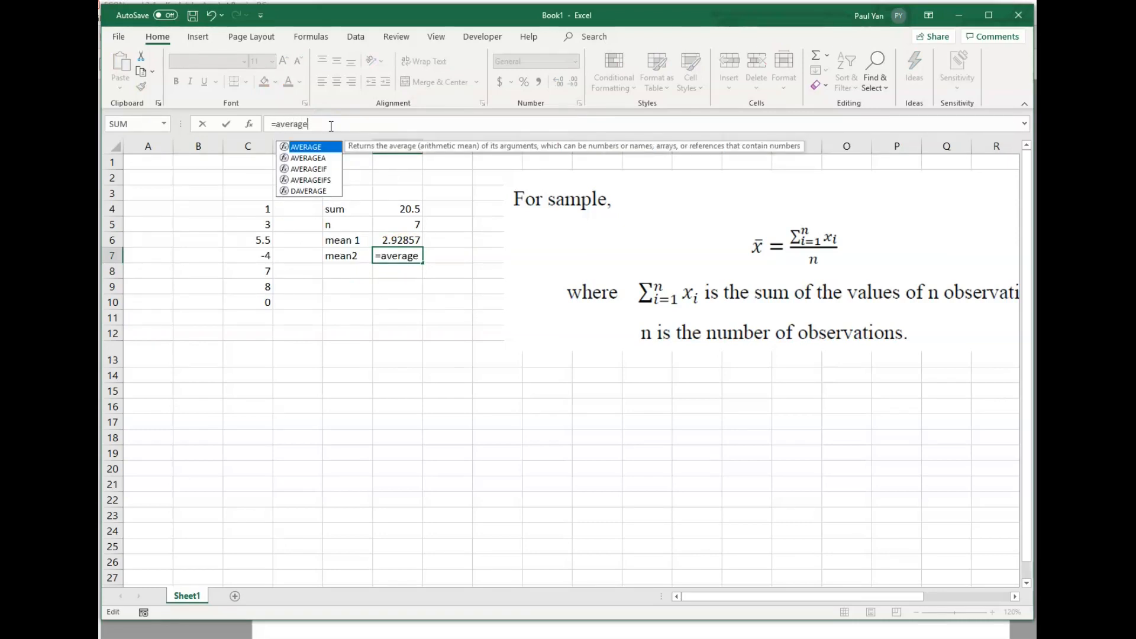
{"action": "type", "text": "("}
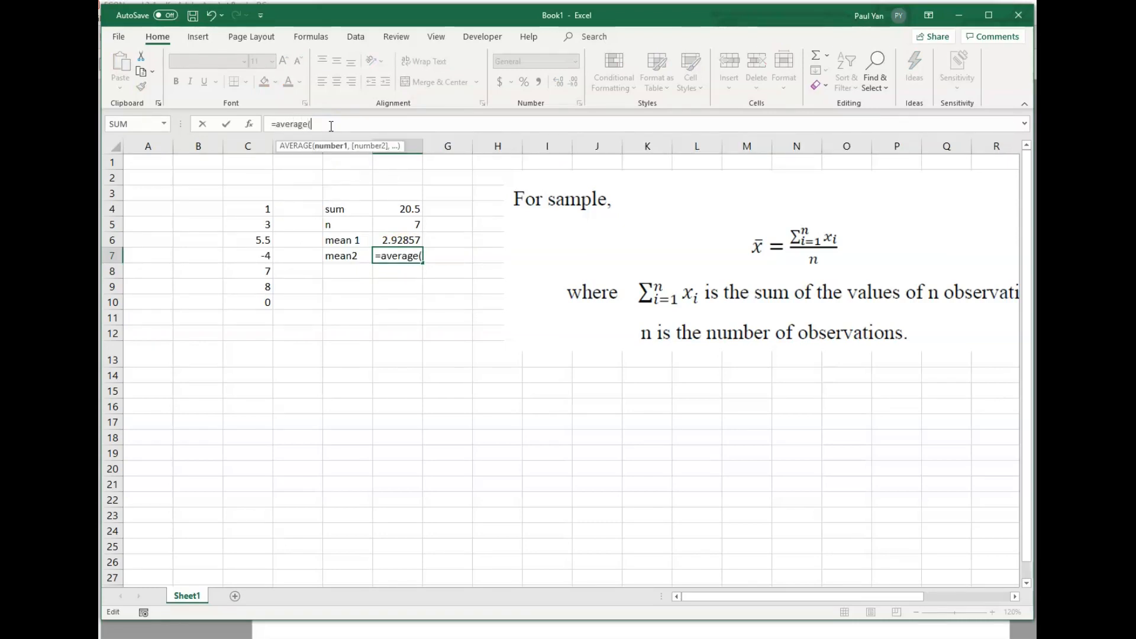
{"action": "left_click_drag", "start_coordinate": [243, 207], "coordinate": [248, 302]}
{"action": "type", "text": ")"}
{"action": "key", "text": "Return"}
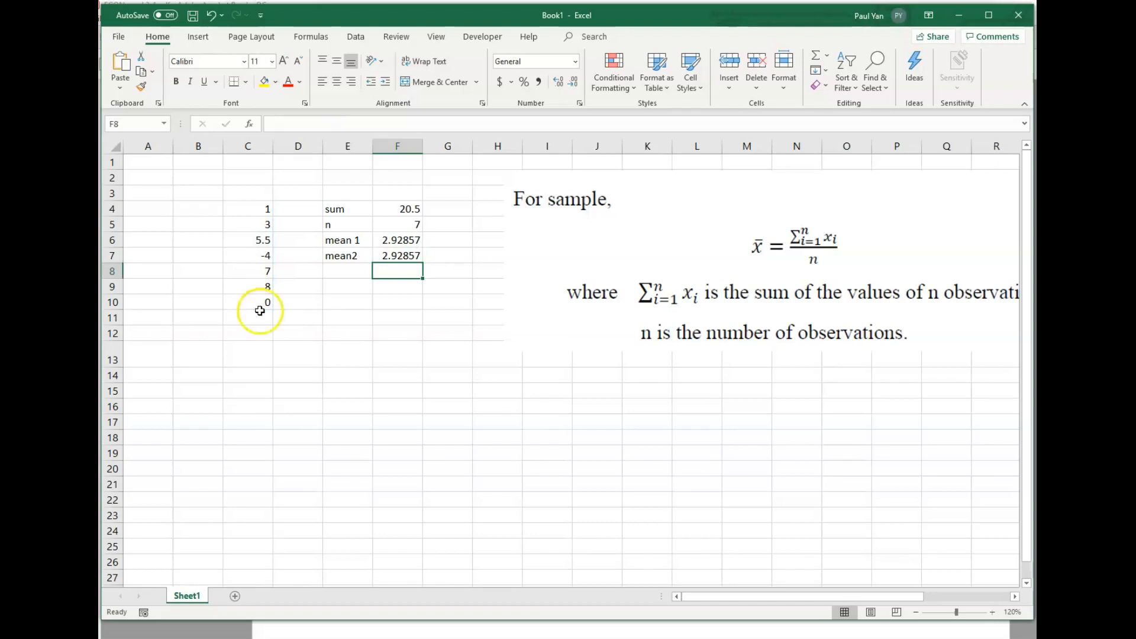
Step: Compare the sample mean formula picture with the formulas behind the two means in F6 and F7
{"action": "left_click_drag", "start_coordinate": [613, 248], "coordinate": [625, 243]}
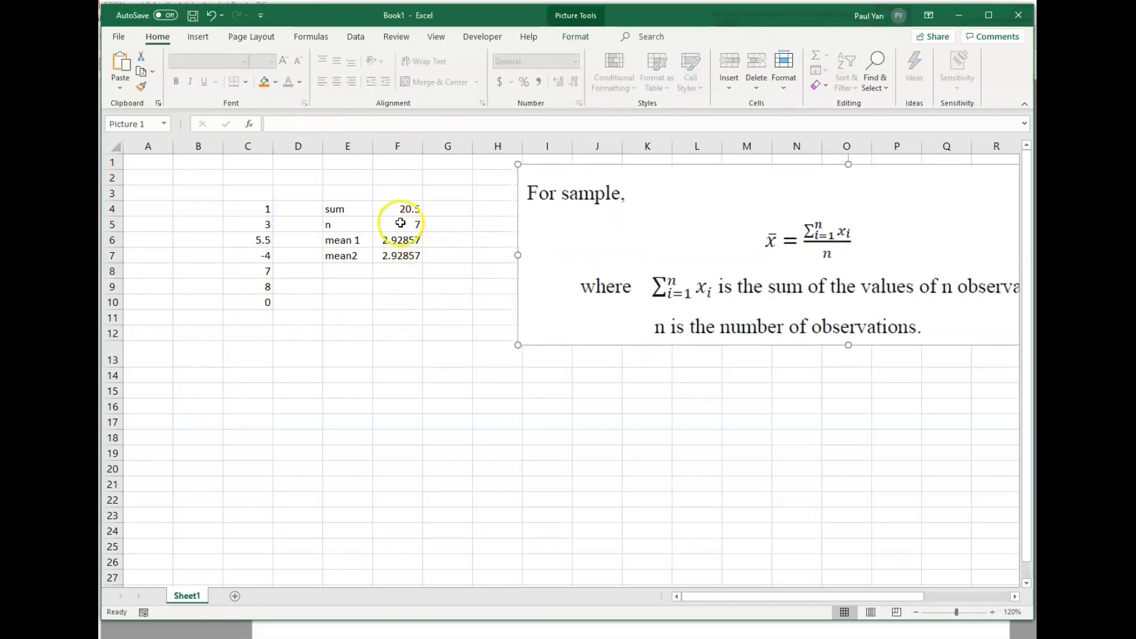
{"action": "left_click", "coordinate": [391, 242]}
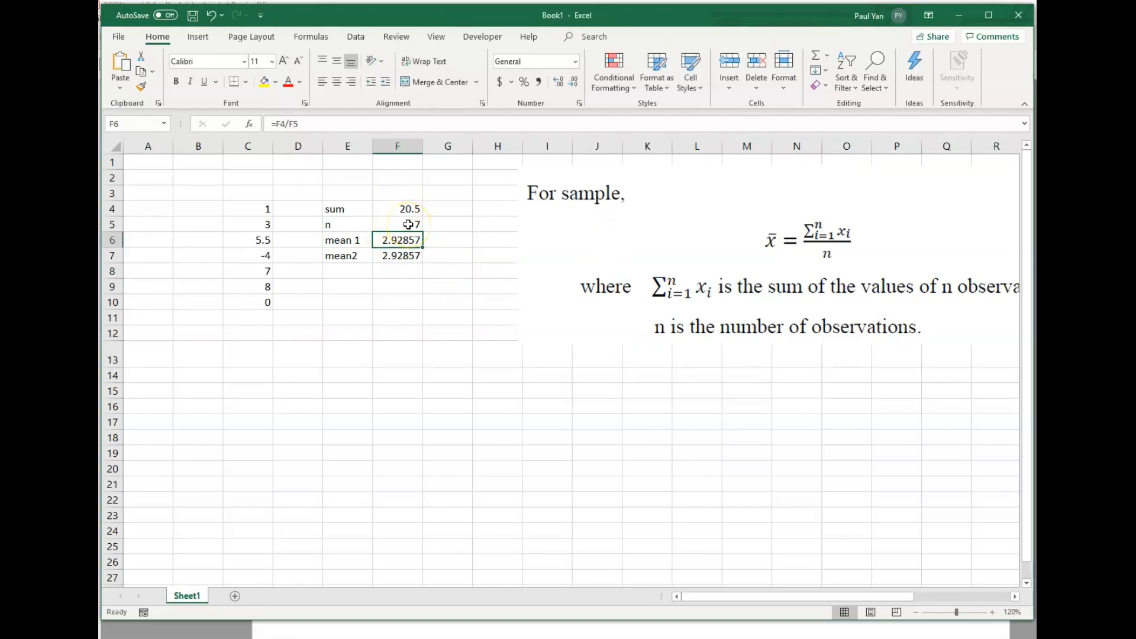
{"action": "left_click", "coordinate": [410, 260]}
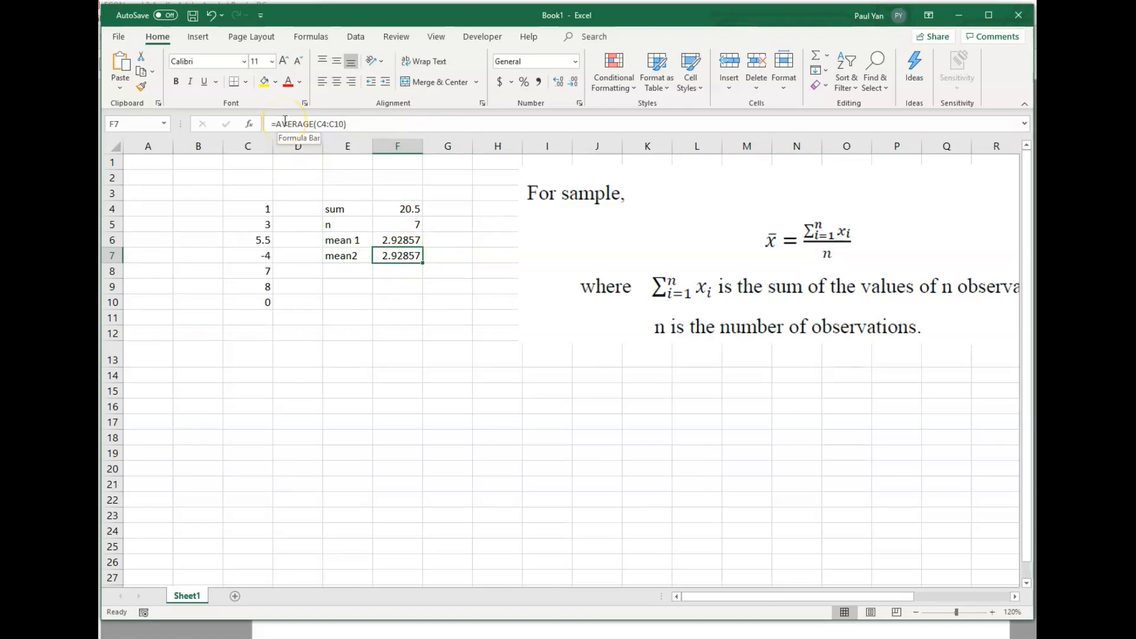
Step: Copy the numbers in C4:C10 and paste them as values starting at C12
{"action": "left_click_drag", "start_coordinate": [248, 206], "coordinate": [238, 301]}
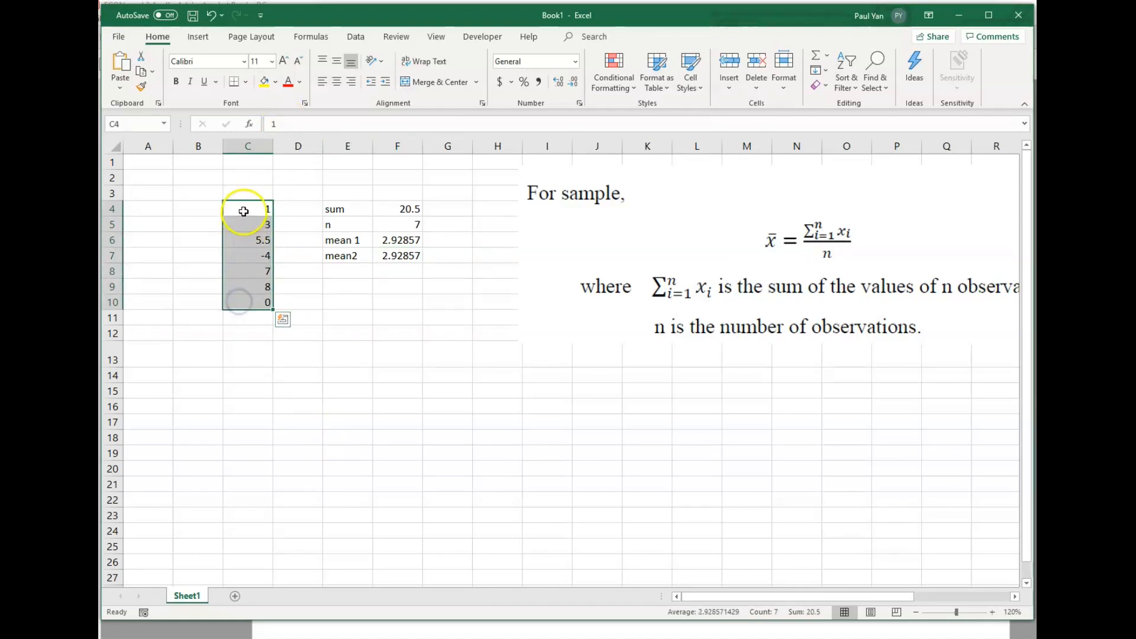
{"action": "right_click", "coordinate": [243, 212]}
{"action": "left_click", "coordinate": [261, 237]}
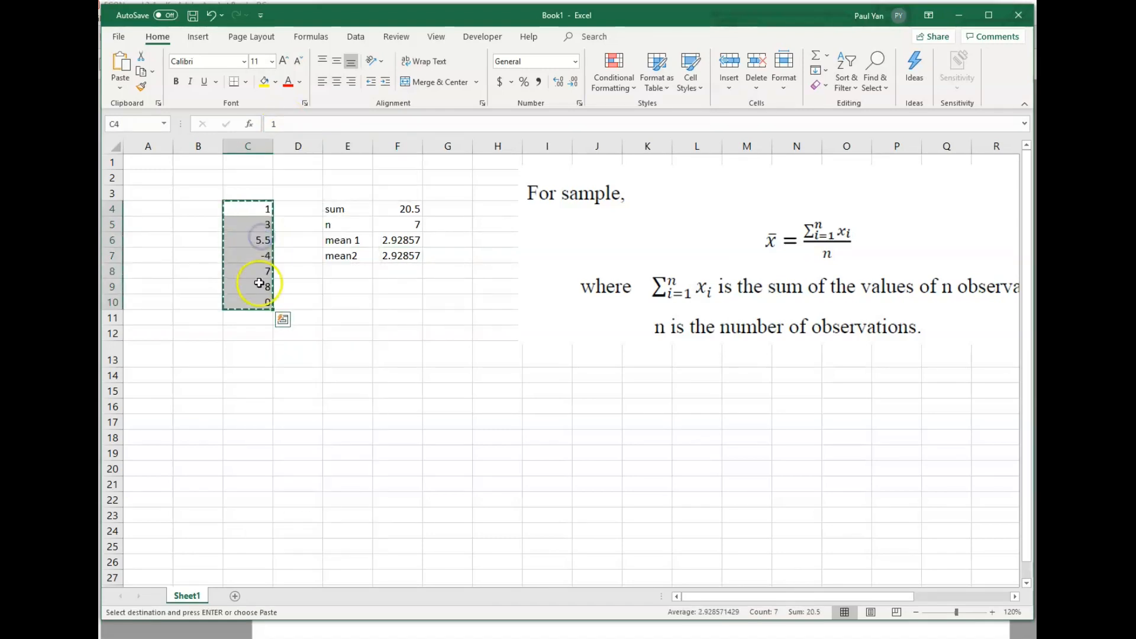
{"action": "right_click", "coordinate": [262, 334]}
{"action": "left_click", "coordinate": [316, 395]}
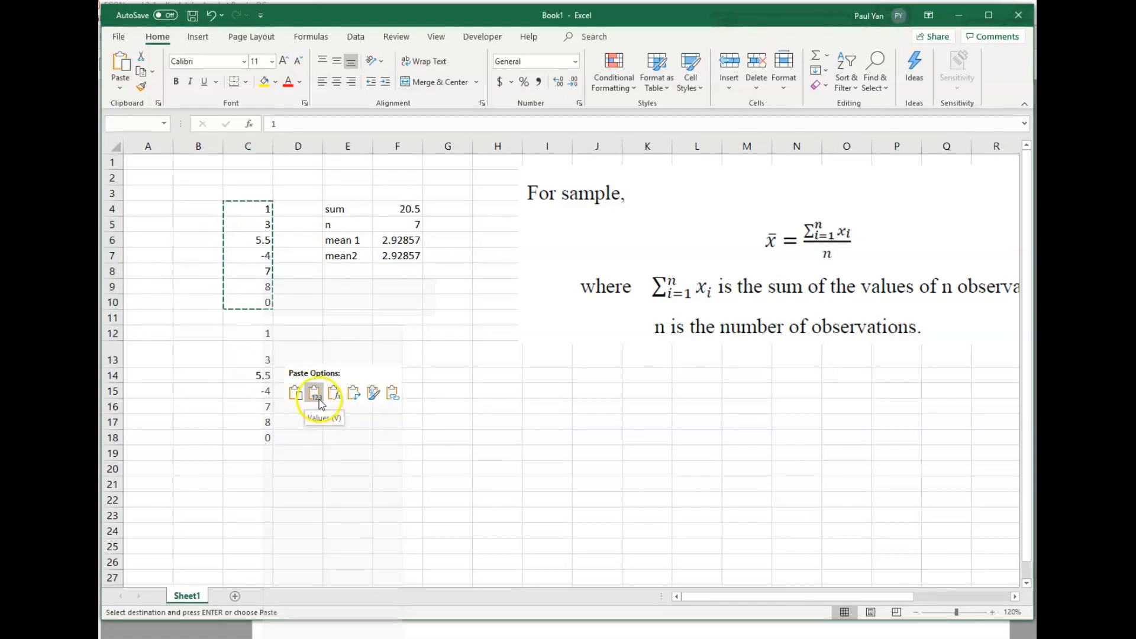
{"action": "left_click", "coordinate": [315, 393]}
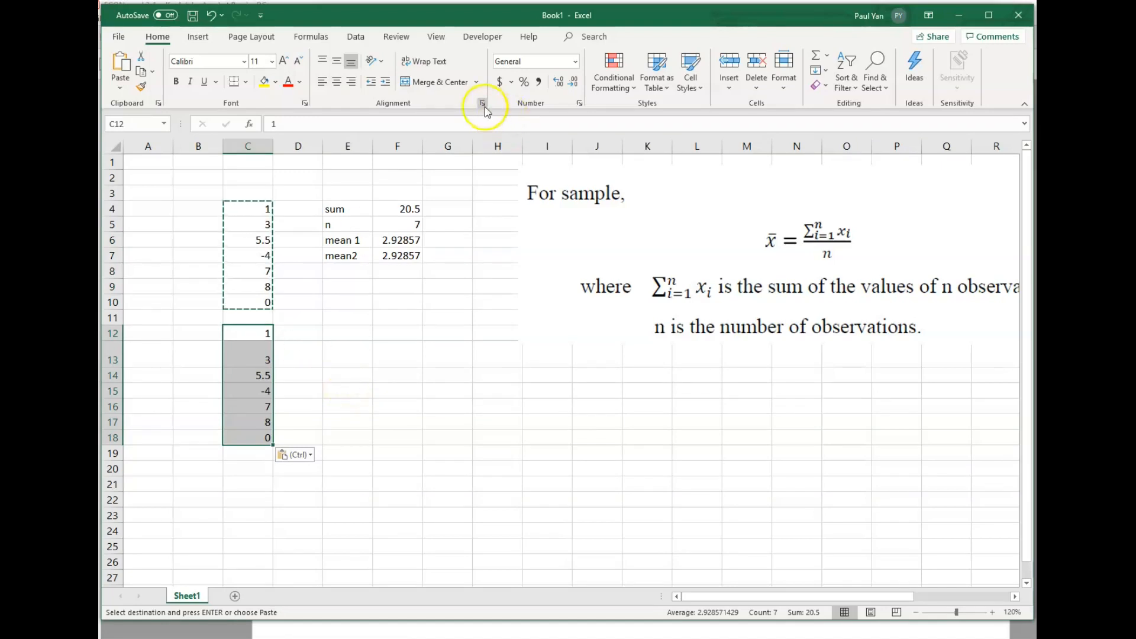
Step: Sort the copied numbers in C12:C18 by cell values from smallest to largest
{"action": "left_click", "coordinate": [356, 37]}
{"action": "left_click", "coordinate": [588, 82]}
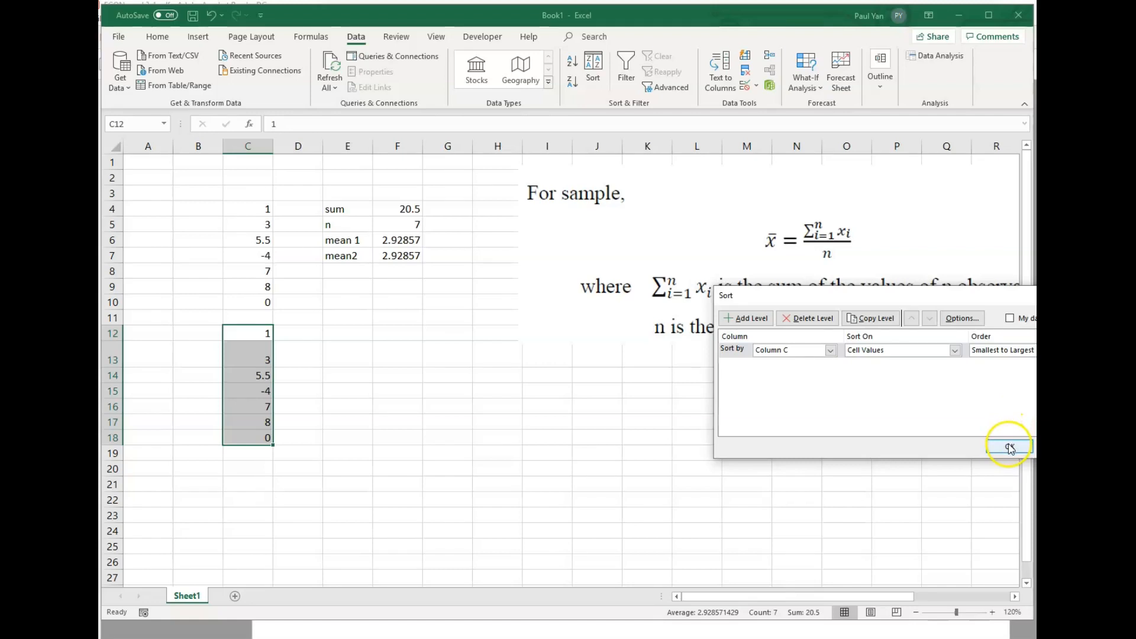
{"action": "left_click_drag", "start_coordinate": [960, 302], "coordinate": [807, 295]}
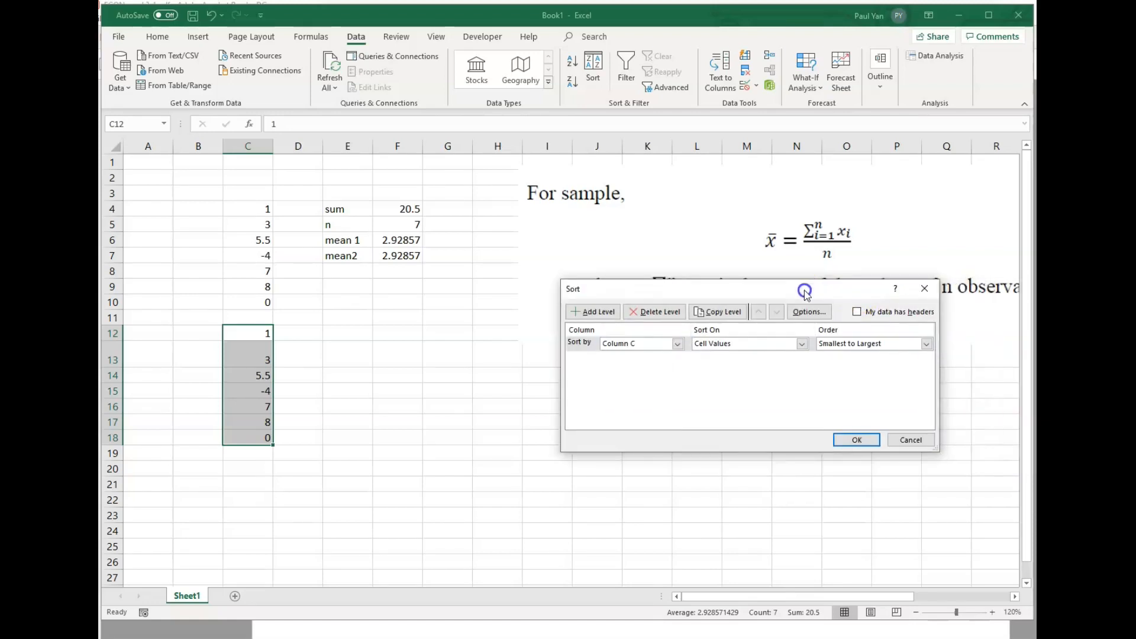
{"action": "left_click", "coordinate": [857, 442]}
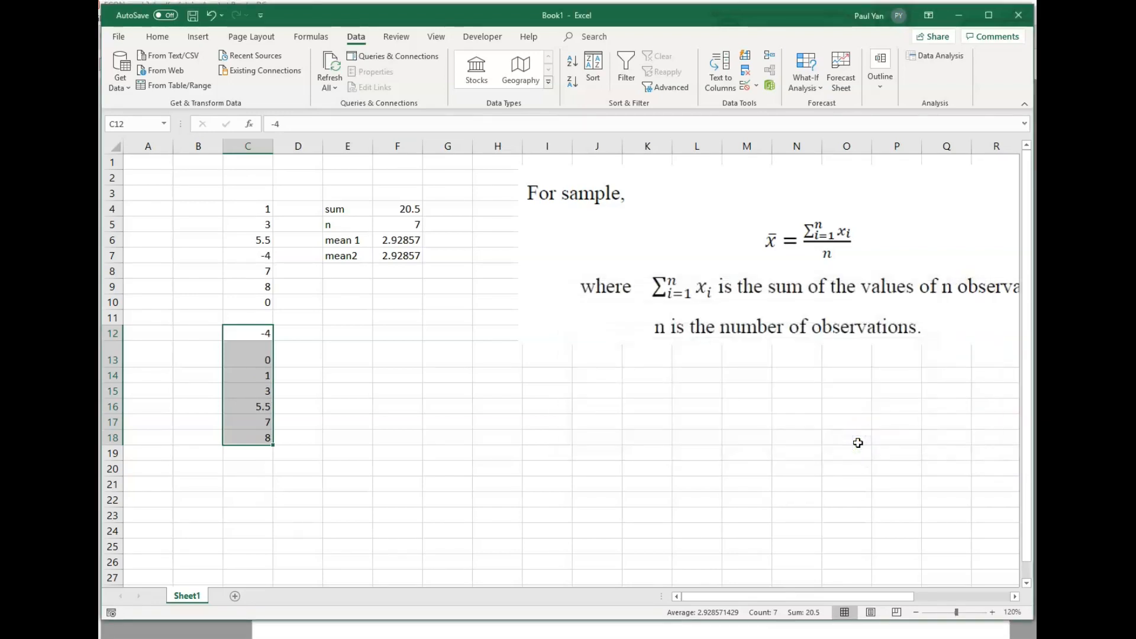
Step: Number the sorted values from 1 to 7 in D12:D18
{"action": "left_click", "coordinate": [295, 335]}
{"action": "type", "text": "1"}
{"action": "key", "text": "Return"}
{"action": "type", "text": "2"}
{"action": "key", "text": "Return"}
{"action": "type", "text": "2"}
{"action": "key", "text": "Return"}
{"action": "type", "text": "4"}
{"action": "key", "text": "Return"}
{"action": "type", "text": "5"}
{"action": "key", "text": "Return"}
{"action": "type", "text": "6"}
{"action": "key", "text": "Return"}
{"action": "type", "text": "7"}
{"action": "key", "text": "Return"}
{"action": "key", "text": "Return"}
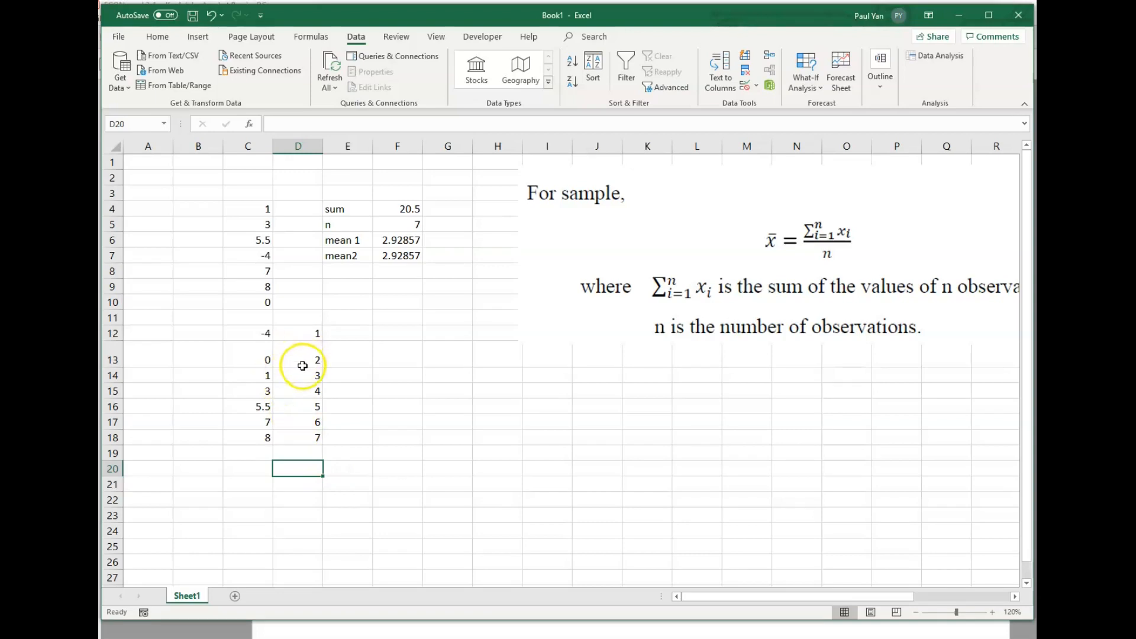
Step: Color the middle value of the sorted list, in C15, red
{"action": "left_click_drag", "start_coordinate": [261, 391], "coordinate": [294, 390]}
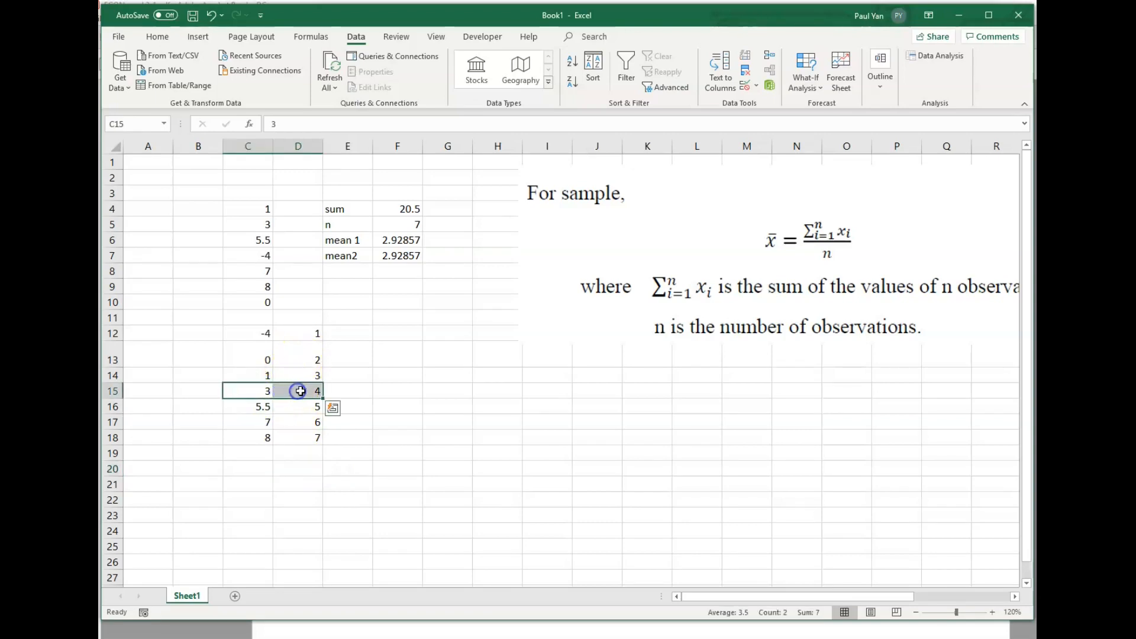
{"action": "left_click", "coordinate": [260, 389]}
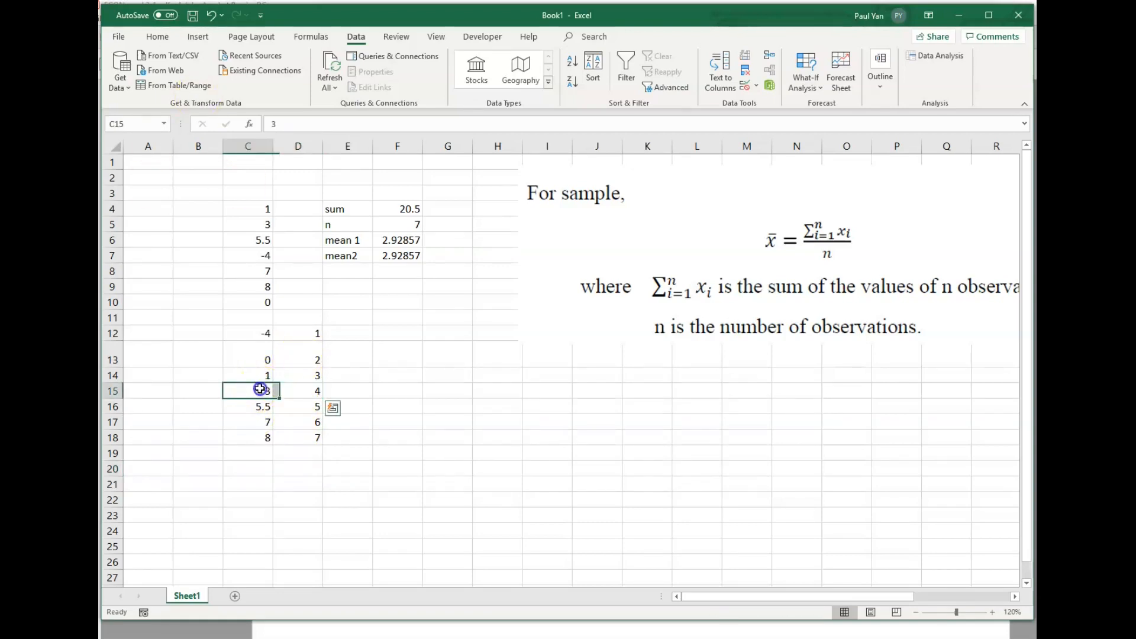
{"action": "left_click", "coordinate": [158, 38]}
{"action": "left_click", "coordinate": [288, 82]}
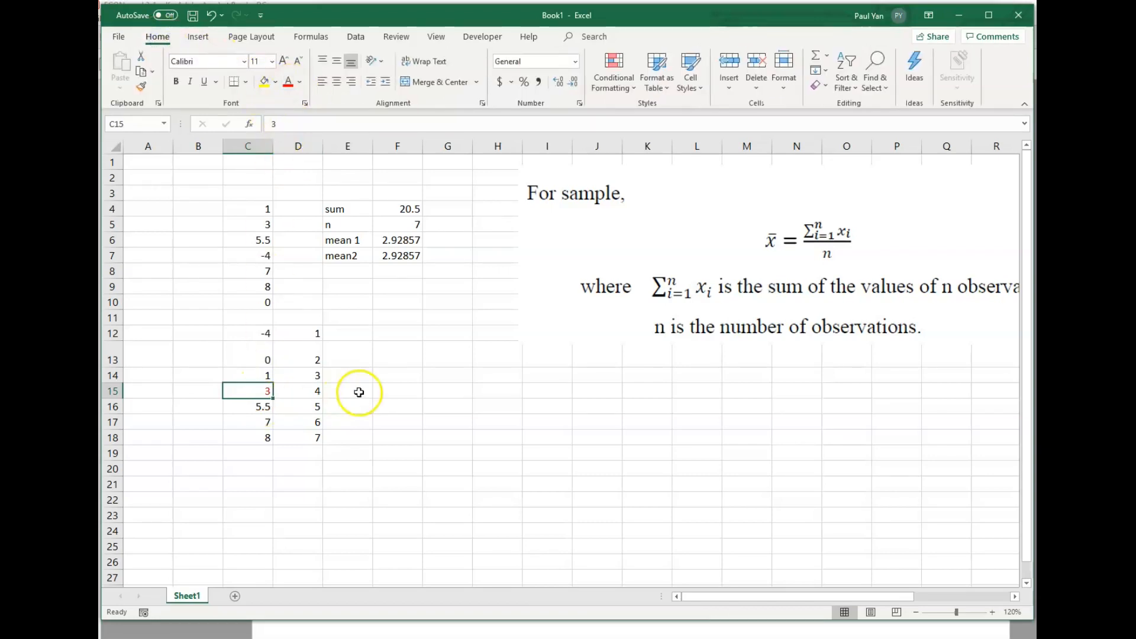
Step: Calculate the median of C4:C10 in F15 with the MEDIAN function and color the result red
{"action": "left_click", "coordinate": [380, 389]}
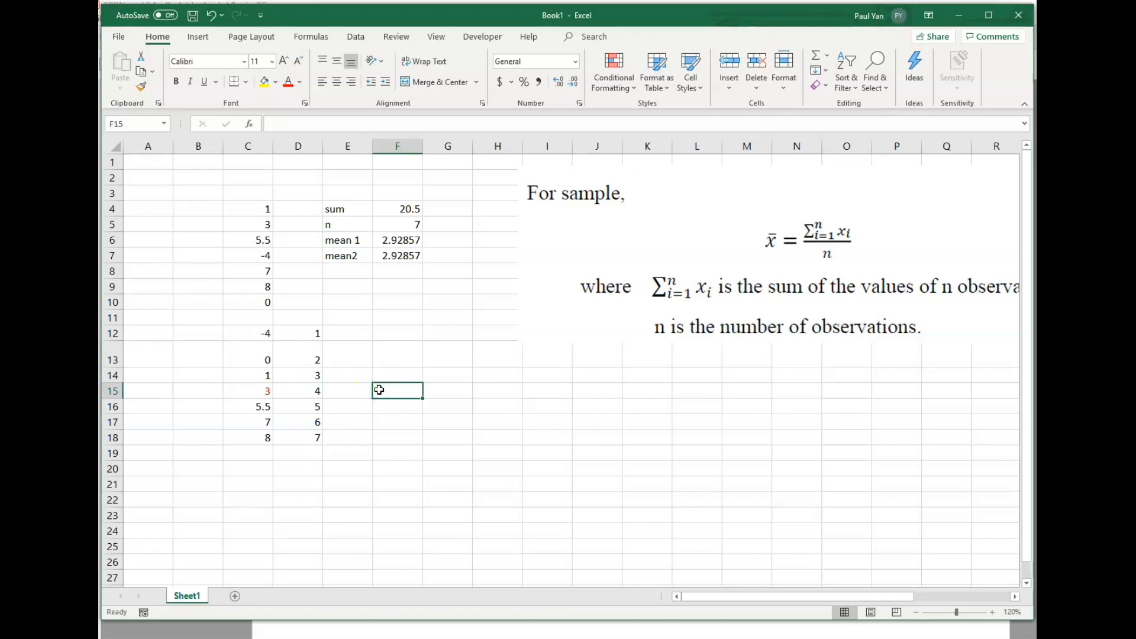
{"action": "type", "text": "=media"}
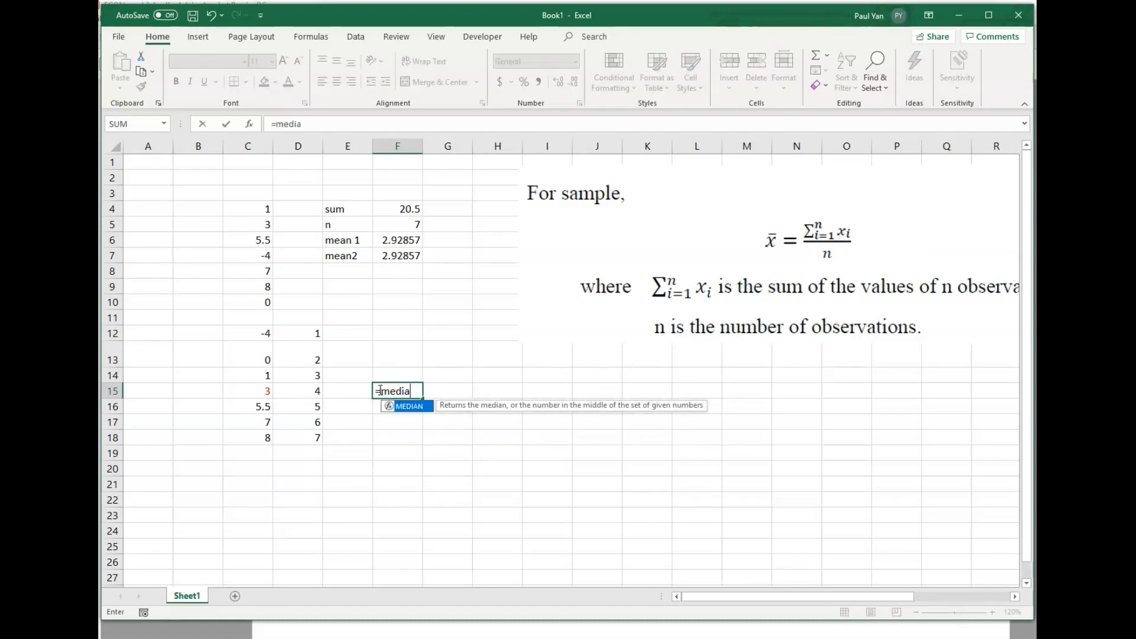
{"action": "type", "text": "n("}
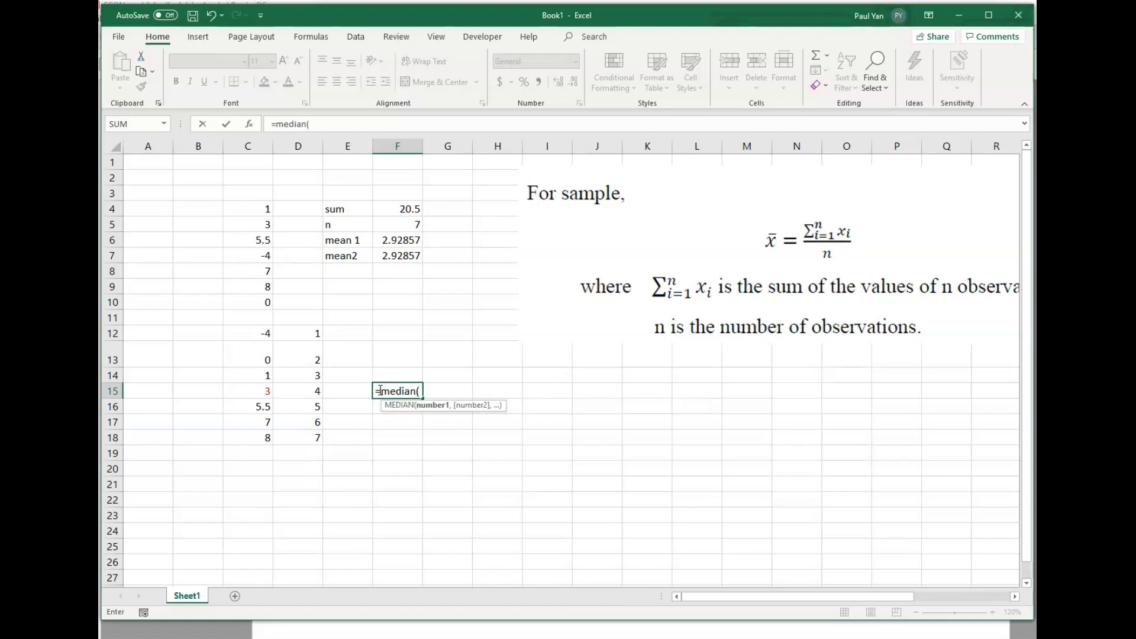
{"action": "left_click_drag", "start_coordinate": [250, 209], "coordinate": [252, 301]}
{"action": "type", "text": ")"}
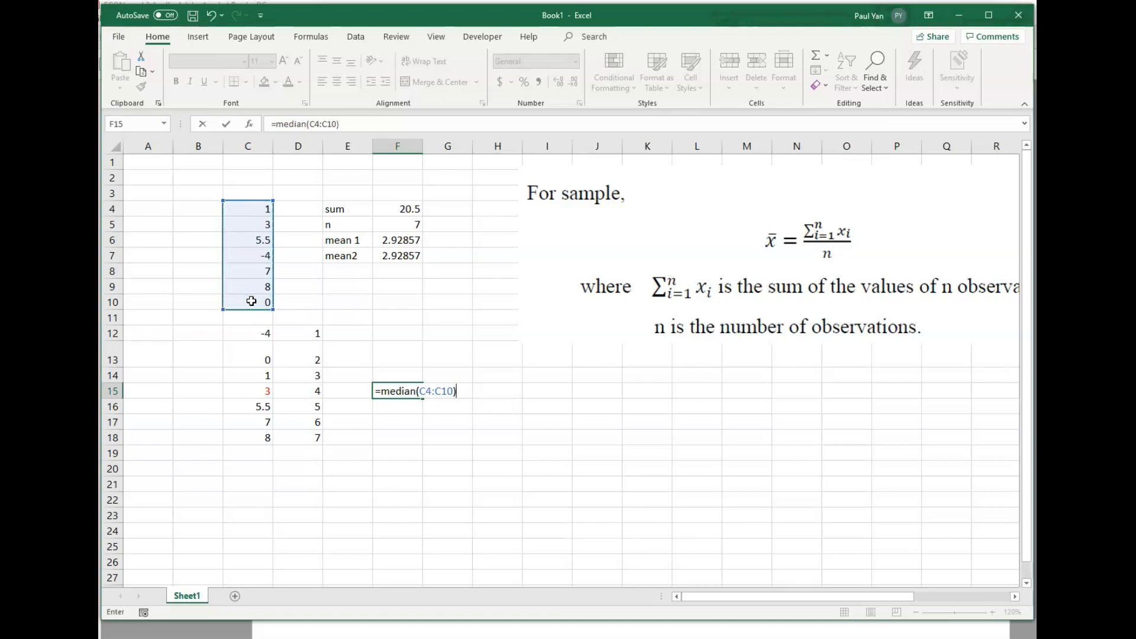
{"action": "key", "text": "Return"}
{"action": "left_click", "coordinate": [393, 391]}
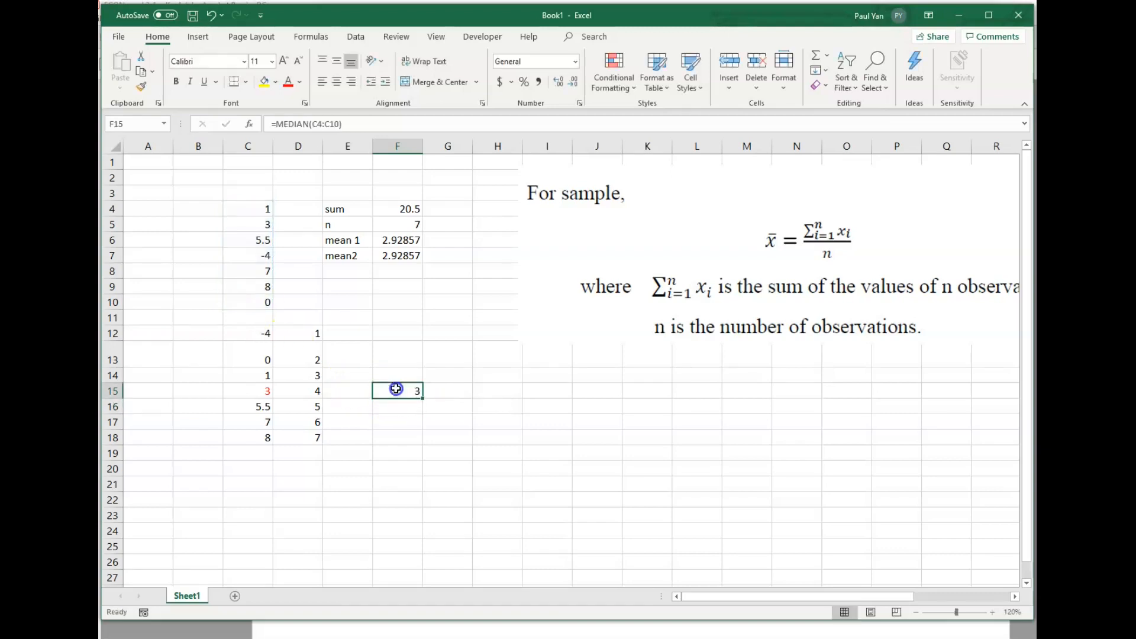
{"action": "left_click", "coordinate": [290, 83]}
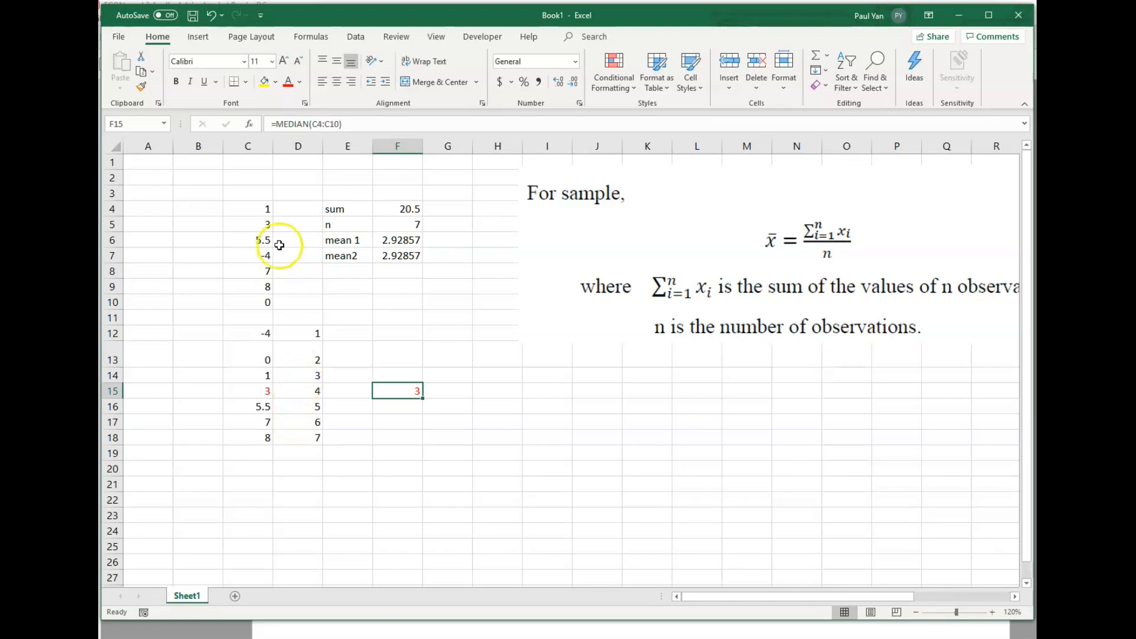
Step: Copy C4:C10 as values starting at G10 and add 10 as an extra observation in G17
{"action": "left_click_drag", "start_coordinate": [253, 211], "coordinate": [256, 302]}
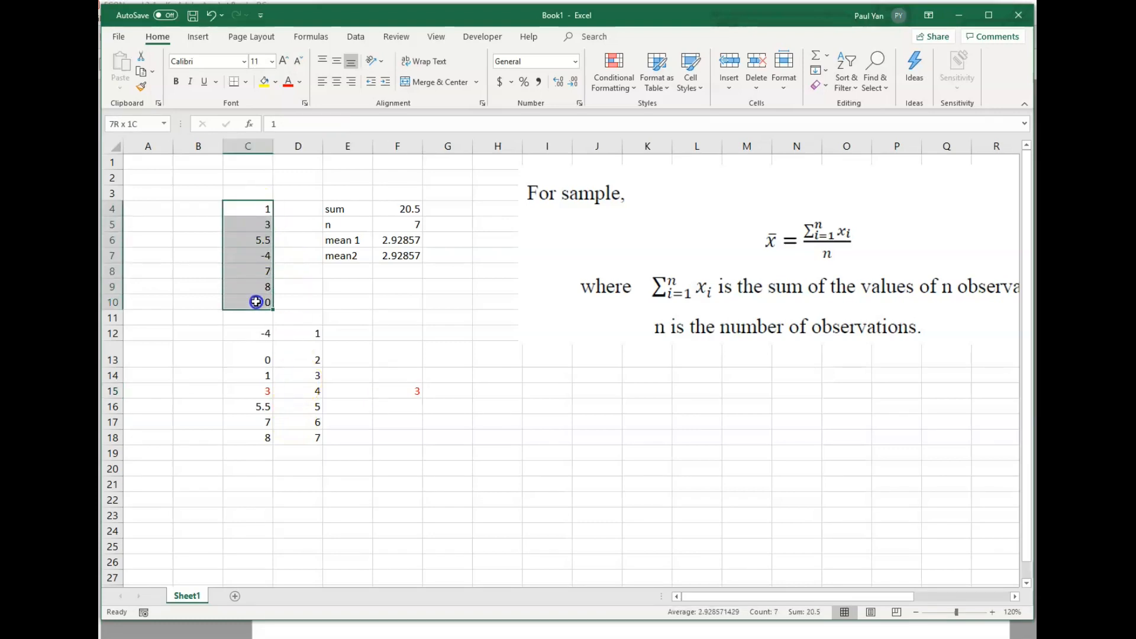
{"action": "right_click", "coordinate": [253, 210]}
{"action": "left_click", "coordinate": [278, 234]}
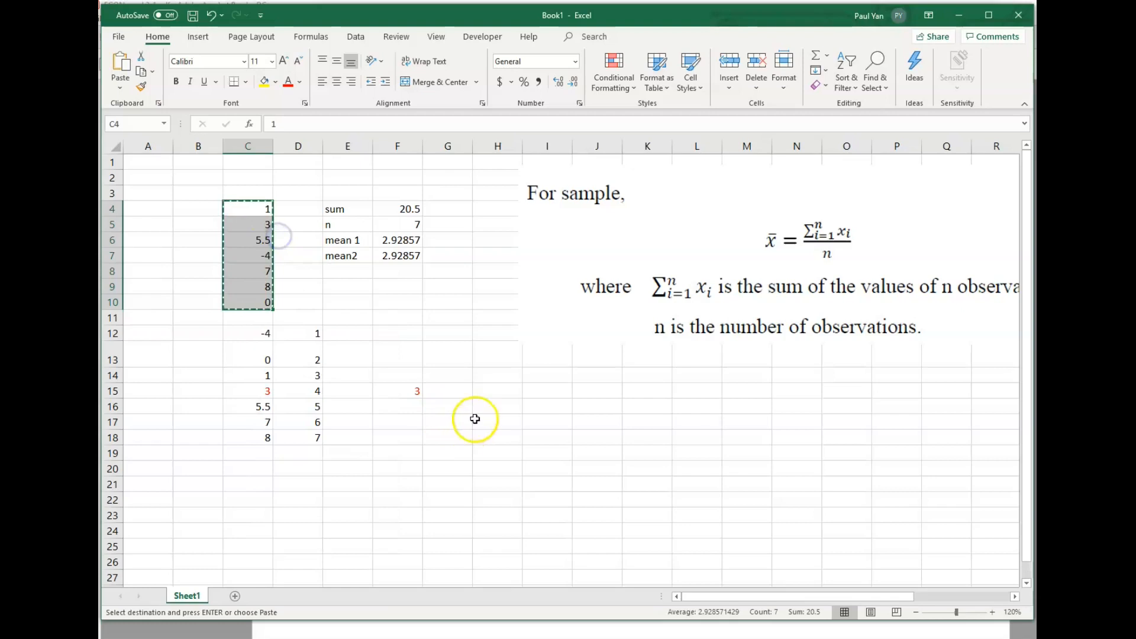
{"action": "left_click", "coordinate": [453, 301]}
{"action": "right_click", "coordinate": [453, 301]}
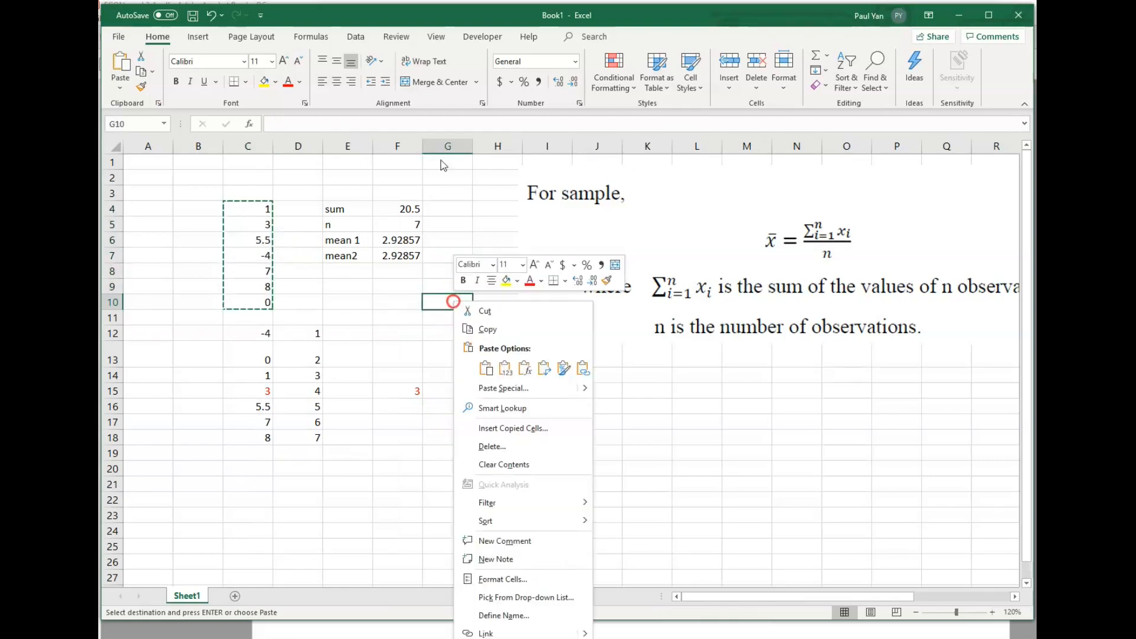
{"action": "left_click", "coordinate": [502, 367]}
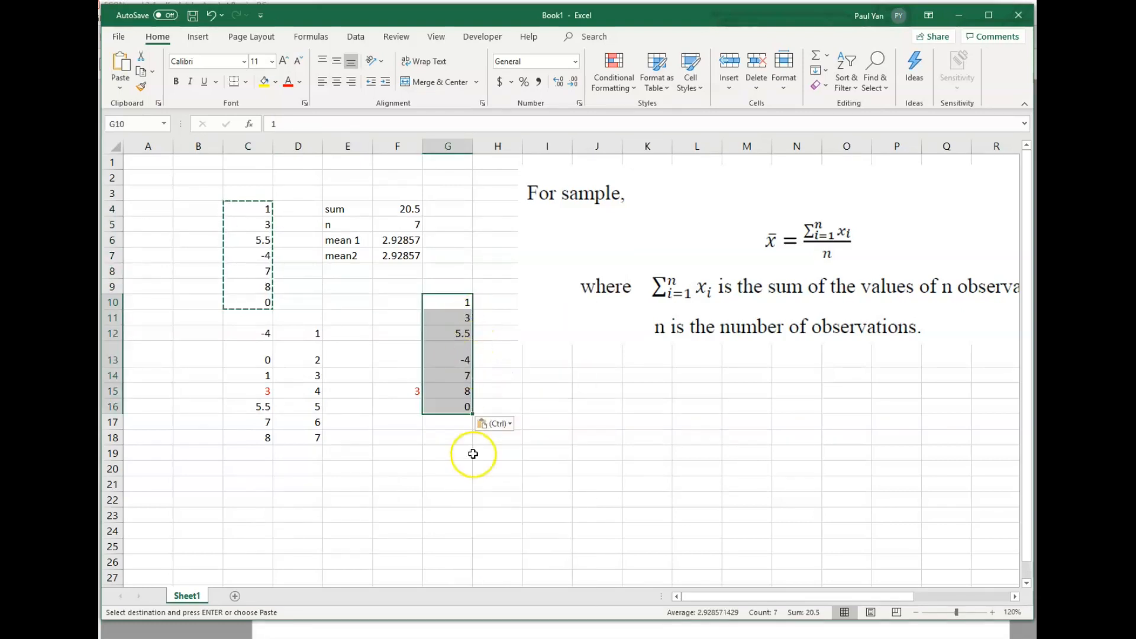
{"action": "left_click", "coordinate": [457, 422]}
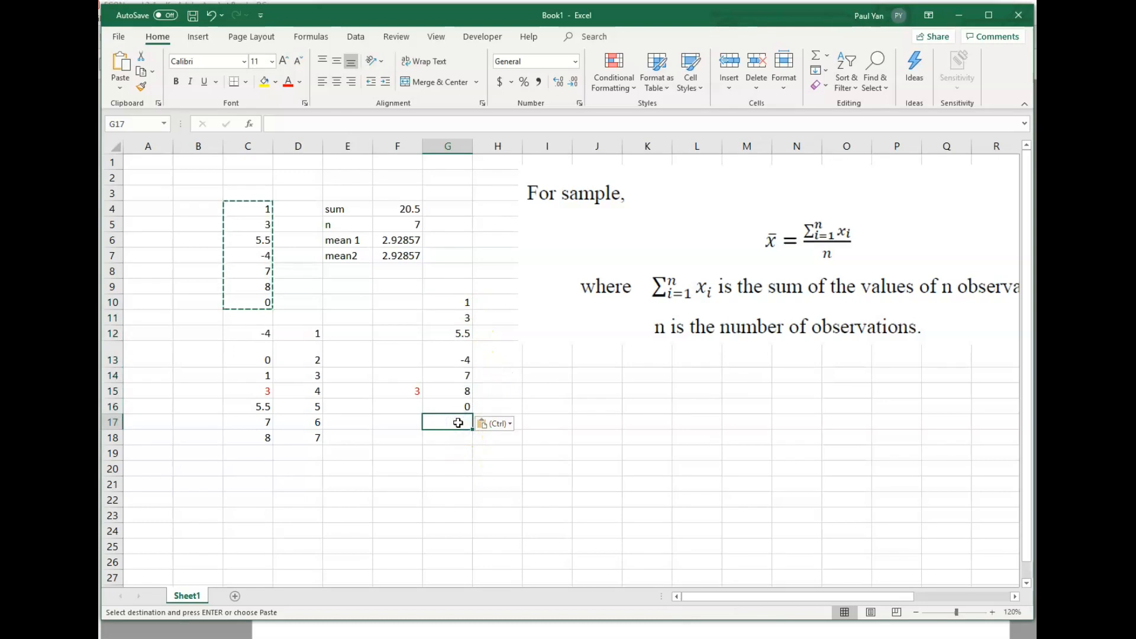
{"action": "type", "text": "10"}
{"action": "key", "text": "Return"}
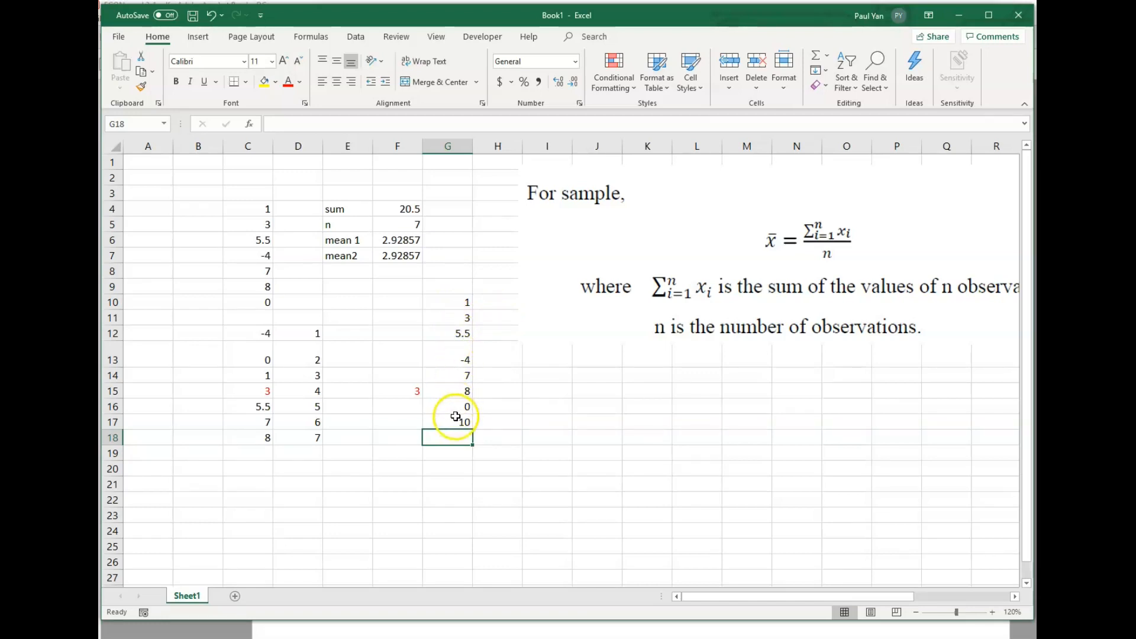
Step: Sort only the selection G10:G17 by cell values from largest to smallest, without expanding to the adjacent data
{"action": "left_click_drag", "start_coordinate": [448, 303], "coordinate": [449, 421]}
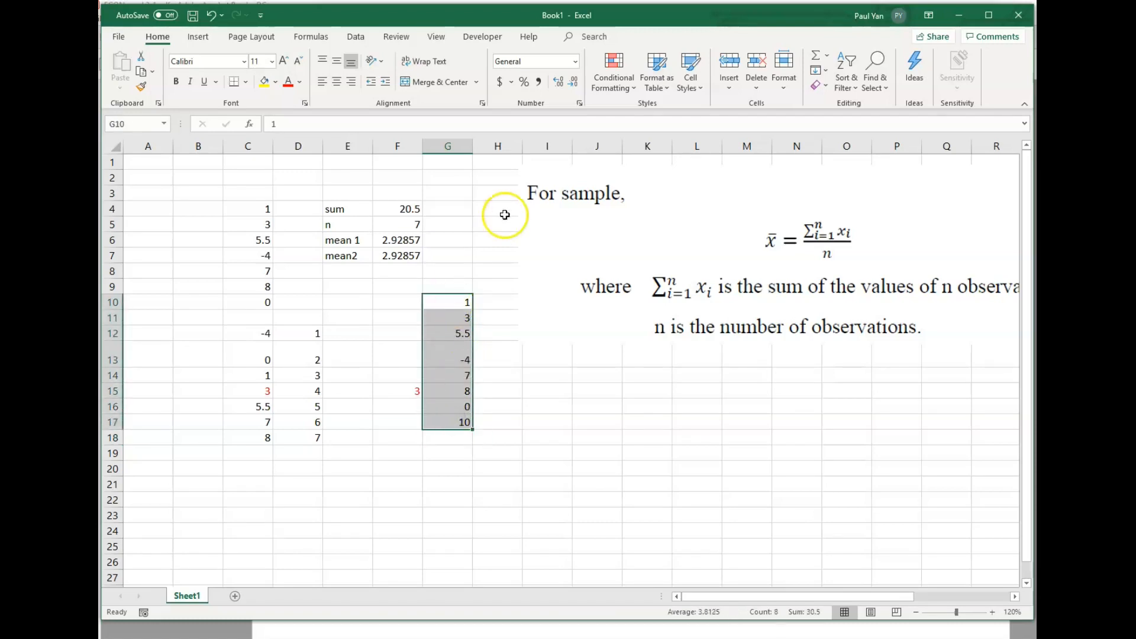
{"action": "left_click", "coordinate": [352, 37]}
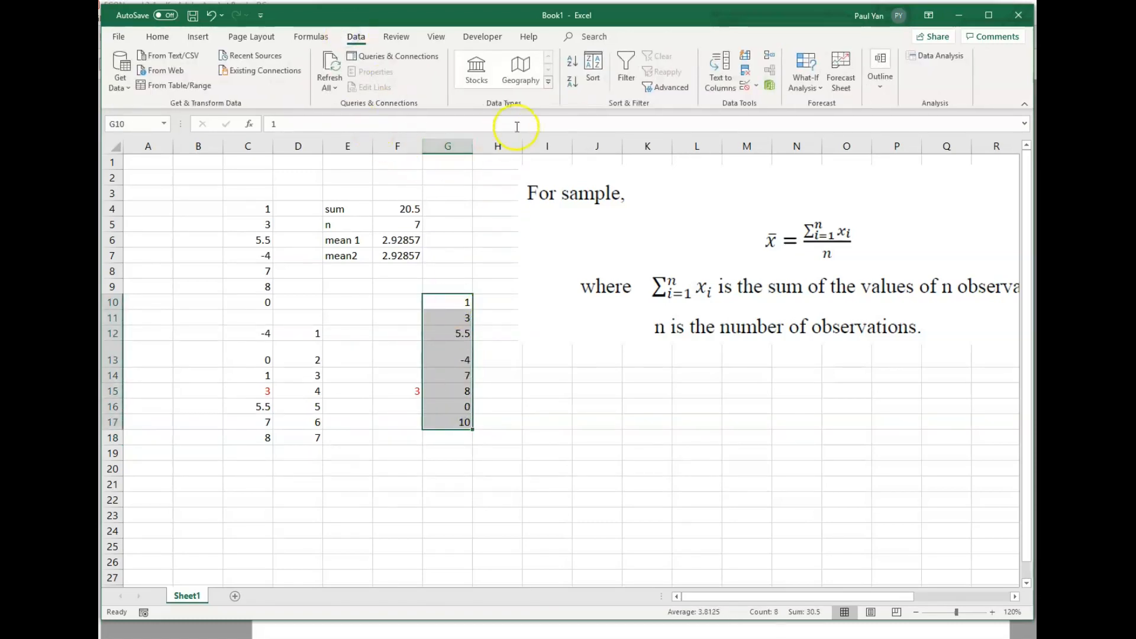
{"action": "left_click", "coordinate": [591, 82]}
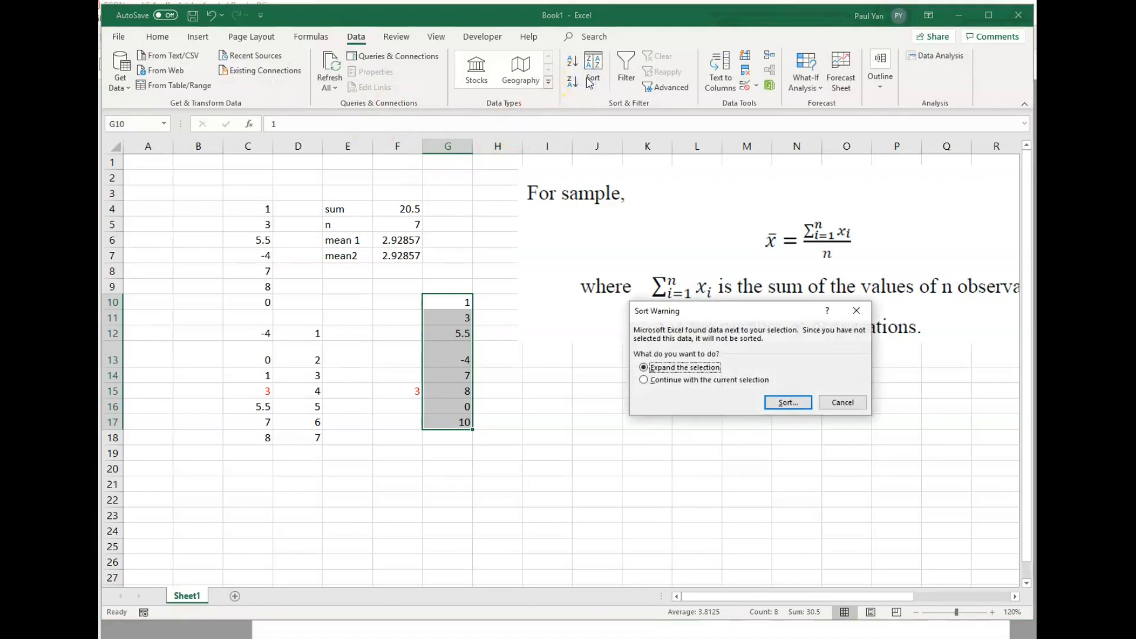
{"action": "left_click", "coordinate": [785, 403]}
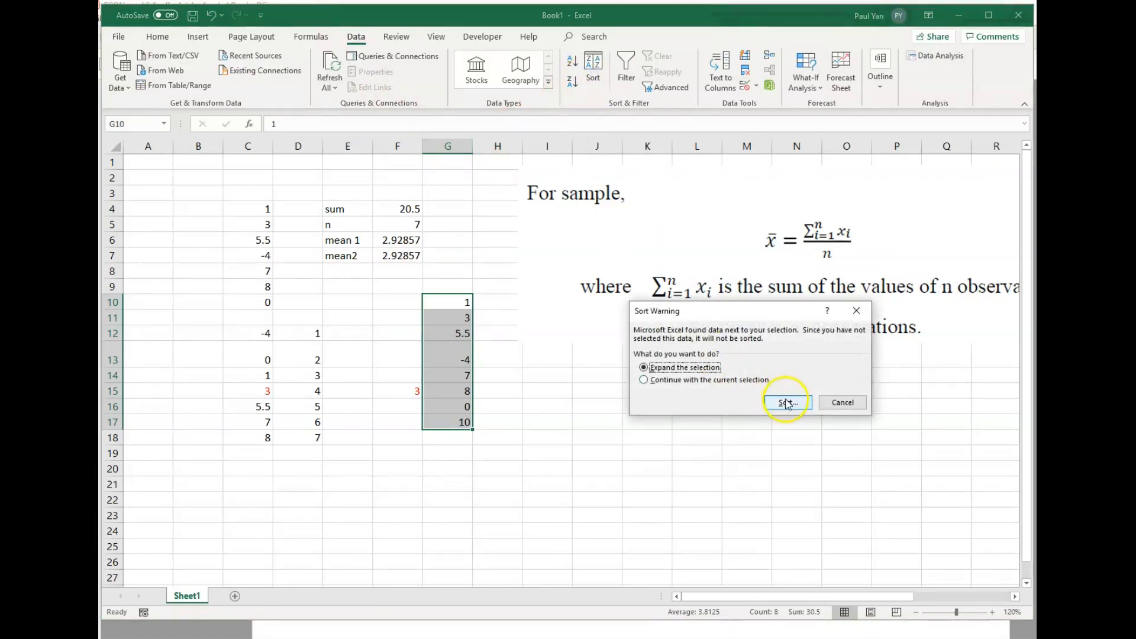
{"action": "left_click", "coordinate": [643, 380]}
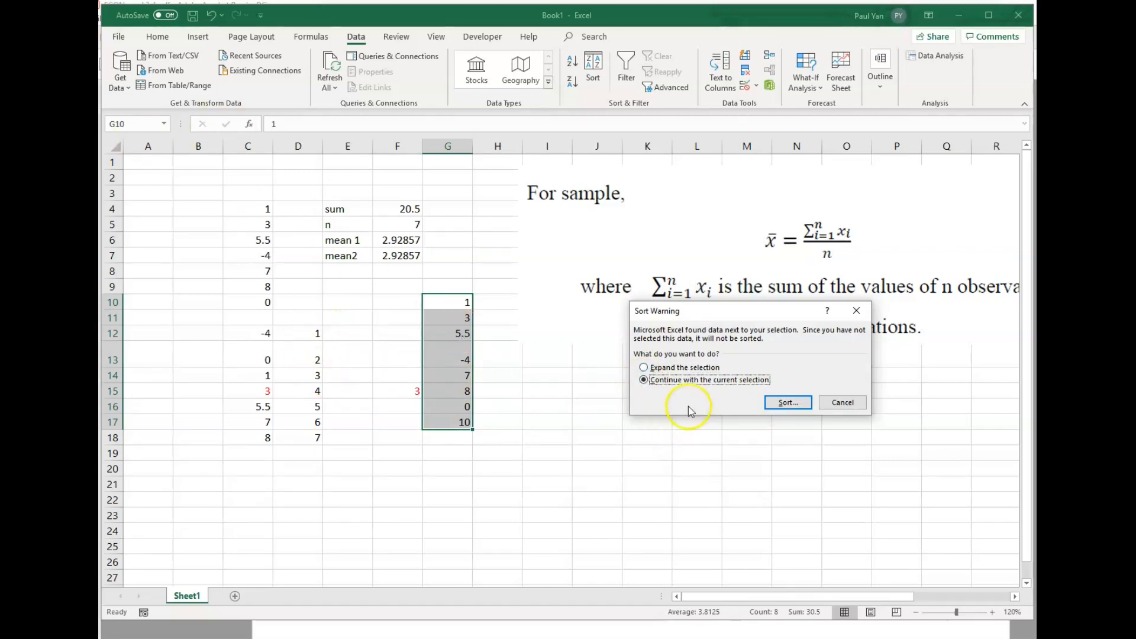
{"action": "left_click", "coordinate": [801, 404]}
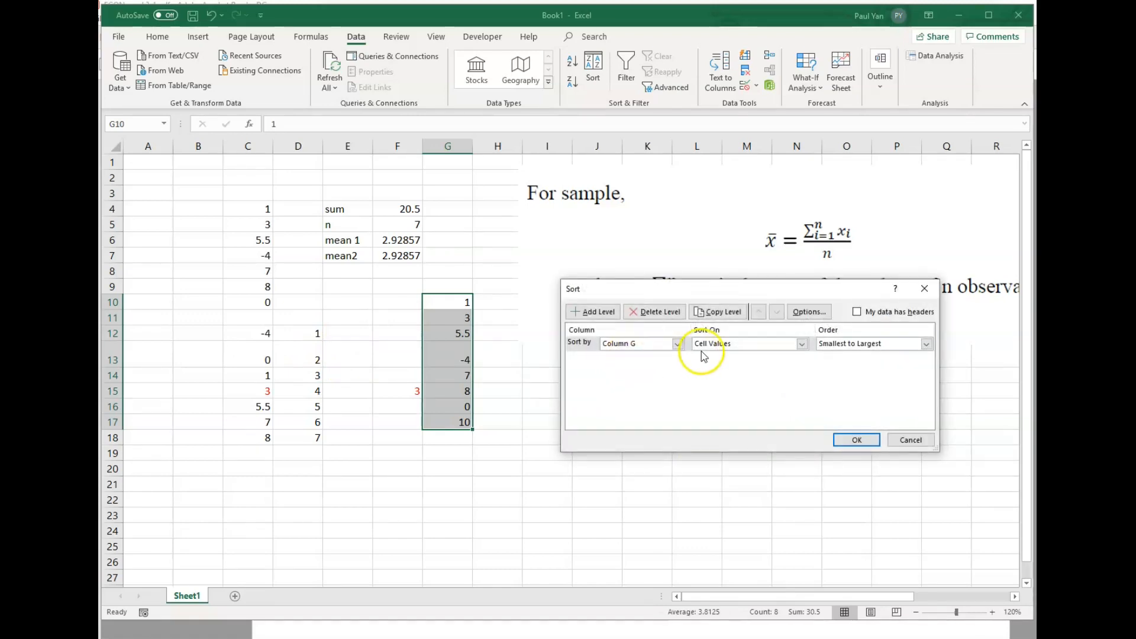
{"action": "left_click", "coordinate": [927, 344]}
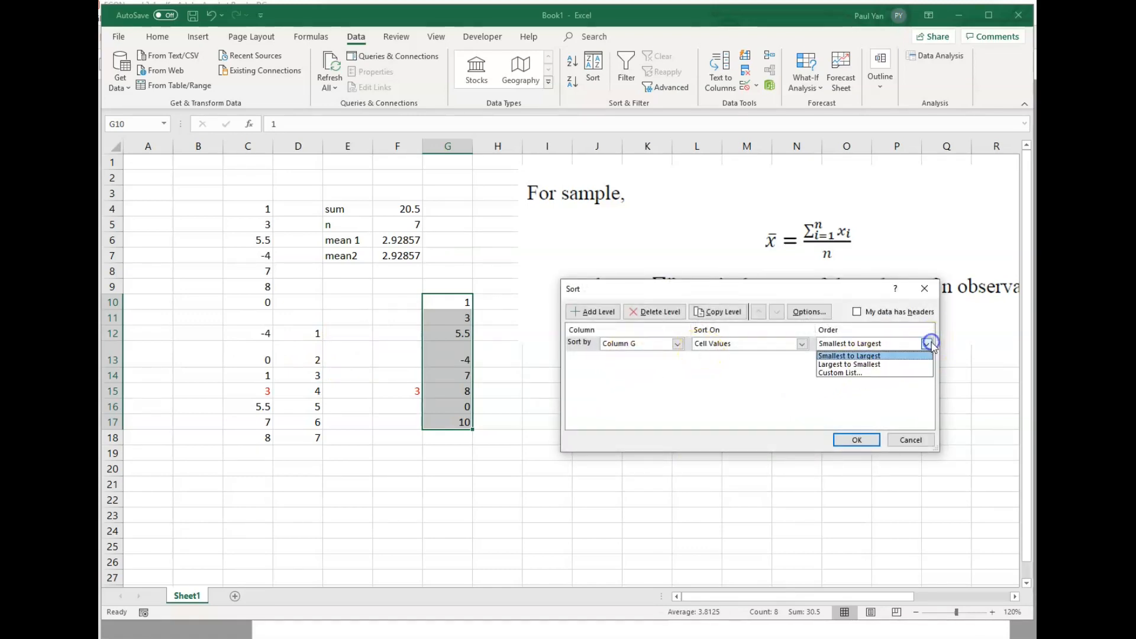
{"action": "left_click", "coordinate": [906, 365]}
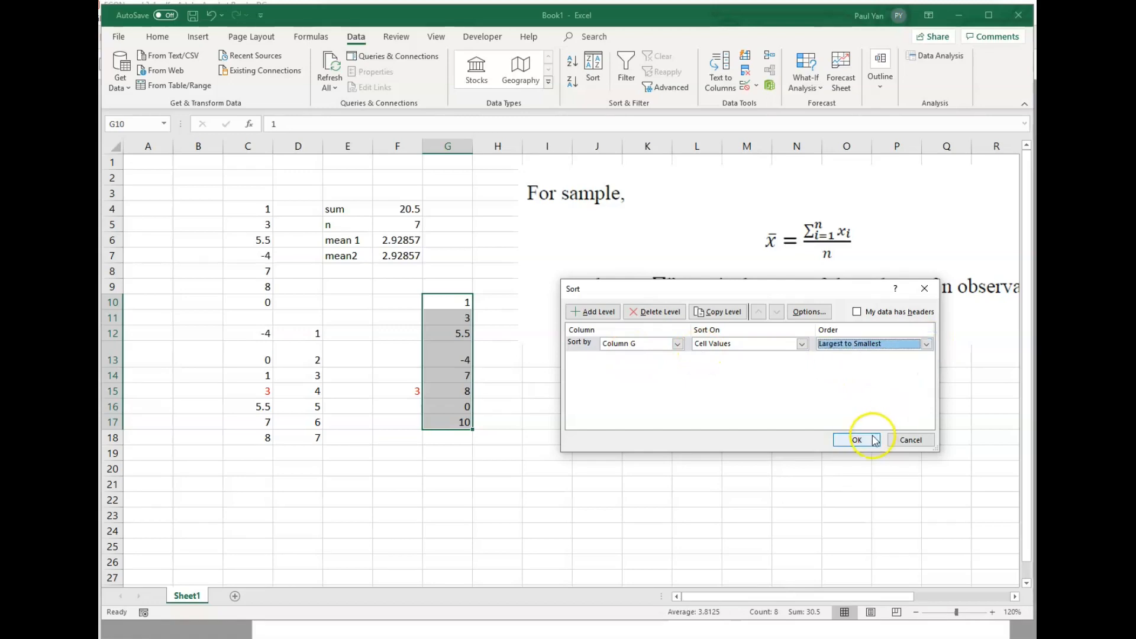
{"action": "left_click", "coordinate": [870, 441]}
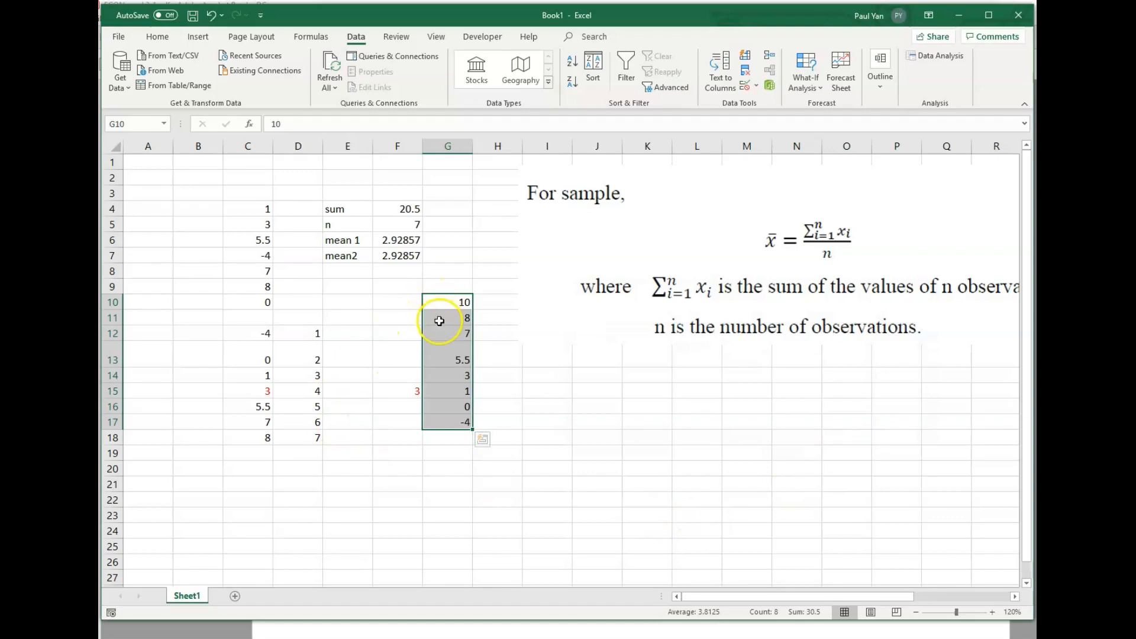
Step: Color the two middle values of the sorted list, in G13:G14, red
{"action": "left_click", "coordinate": [444, 353]}
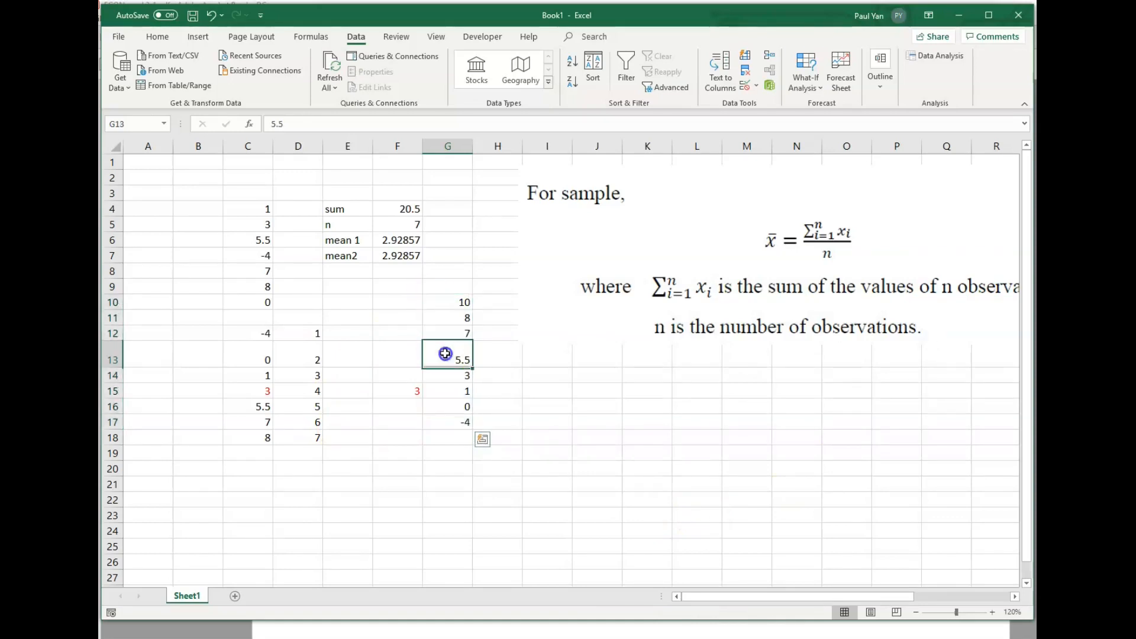
{"action": "left_click", "coordinate": [446, 377]}
{"action": "left_click_drag", "start_coordinate": [445, 355], "coordinate": [447, 373]}
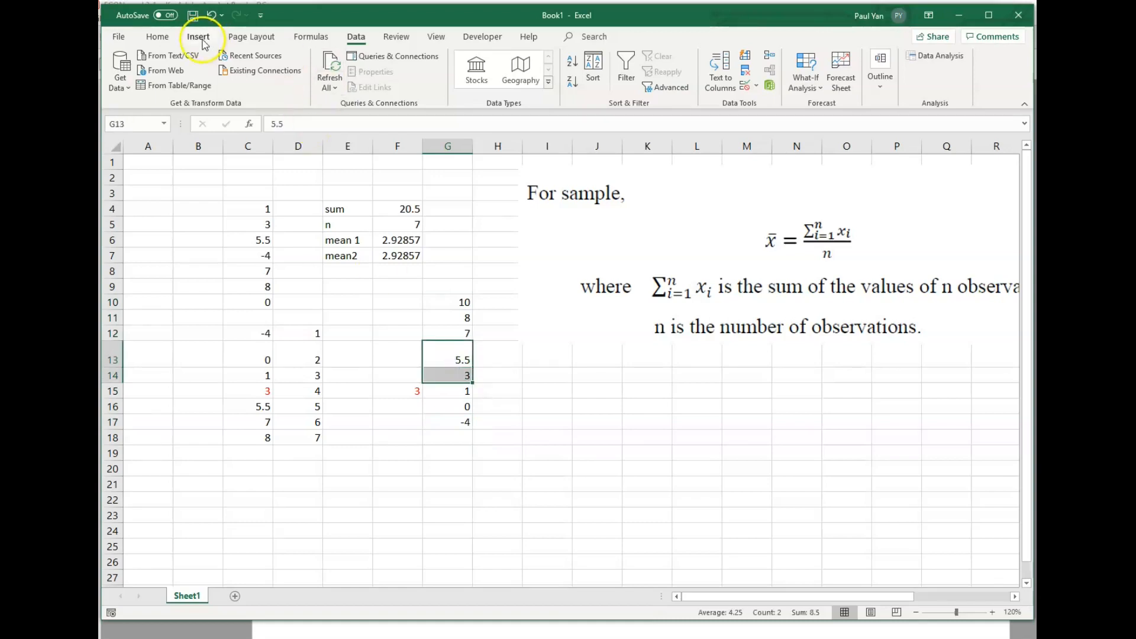
{"action": "left_click", "coordinate": [157, 36]}
{"action": "left_click", "coordinate": [295, 86]}
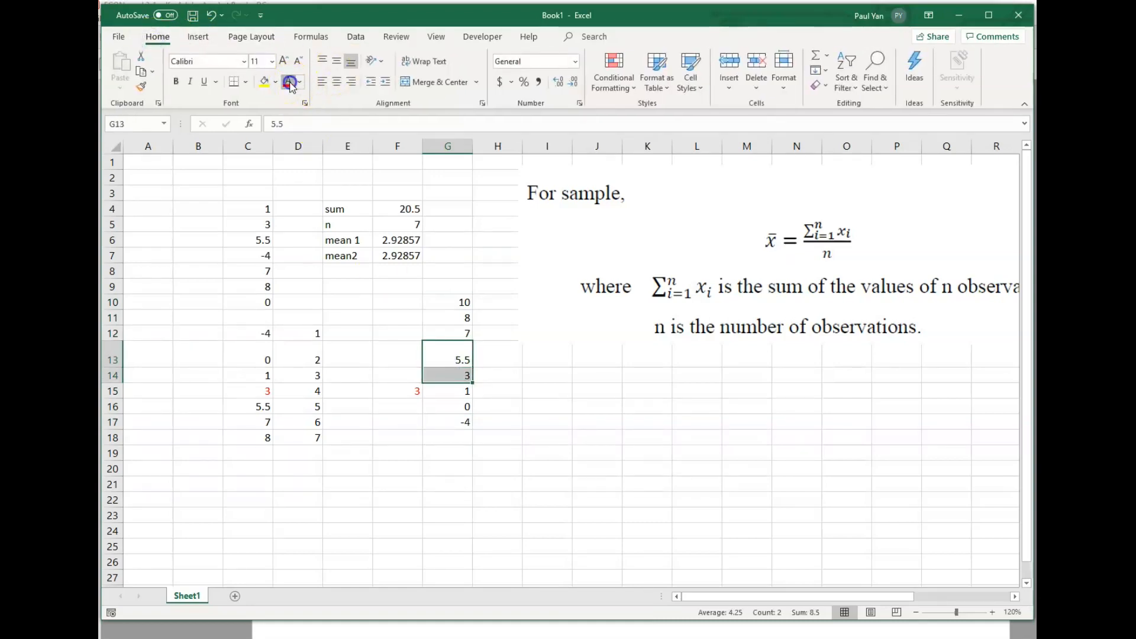
Step: Label H19 "median 1" and calculate the average of the two red middle values in I19 with =(G13+G14)/2
{"action": "left_click", "coordinate": [500, 453]}
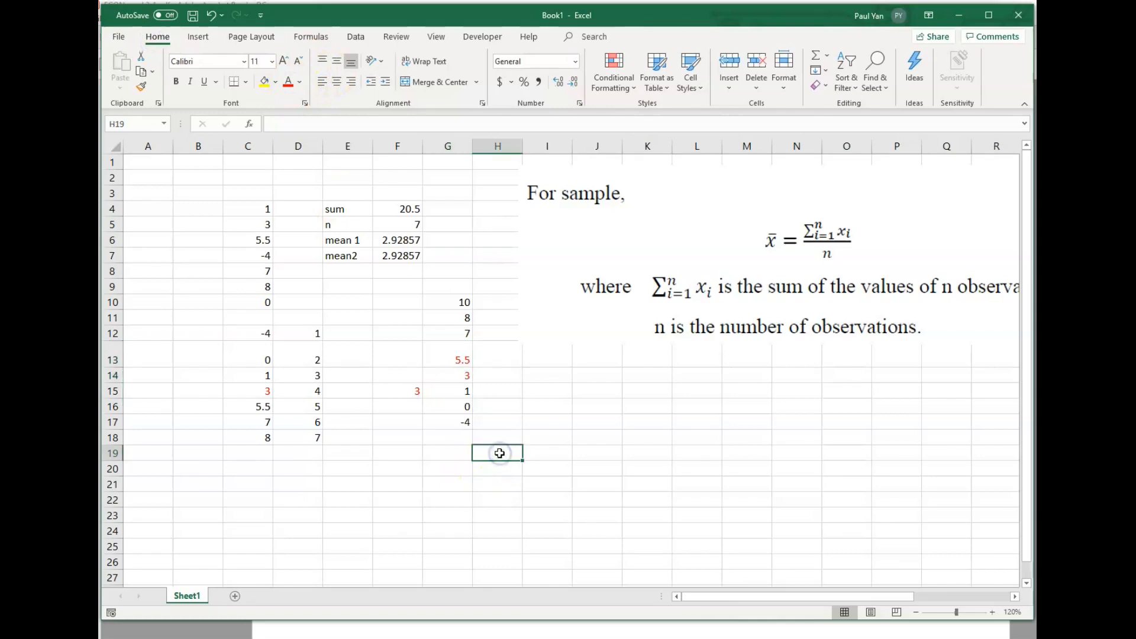
{"action": "type", "text": "median 1"}
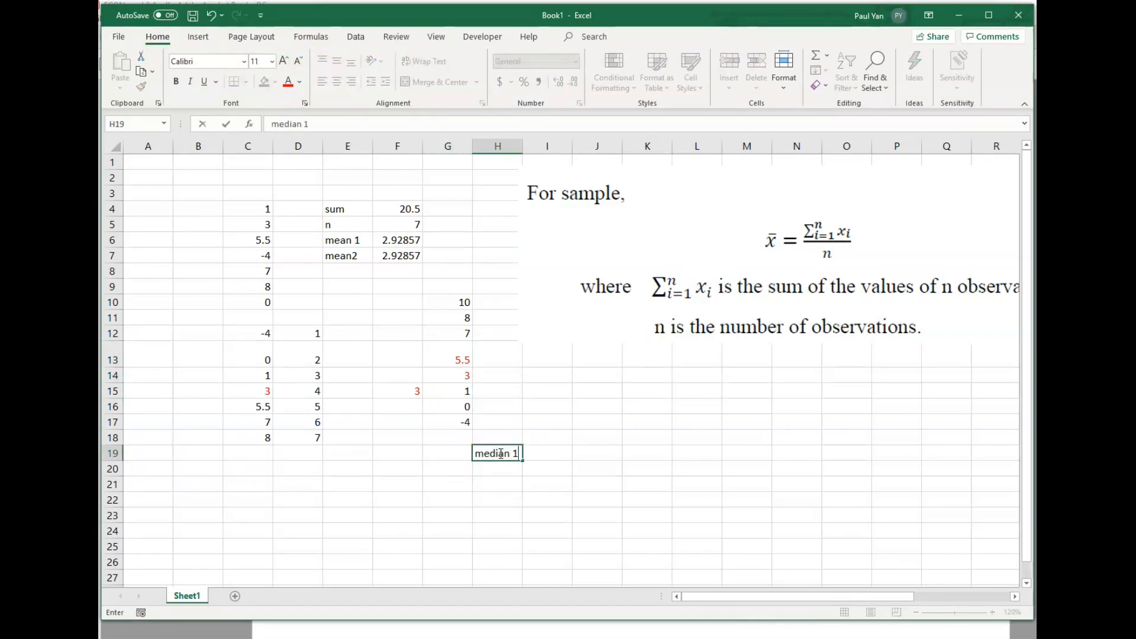
{"action": "key", "text": "Tab"}
{"action": "type", "text": "="}
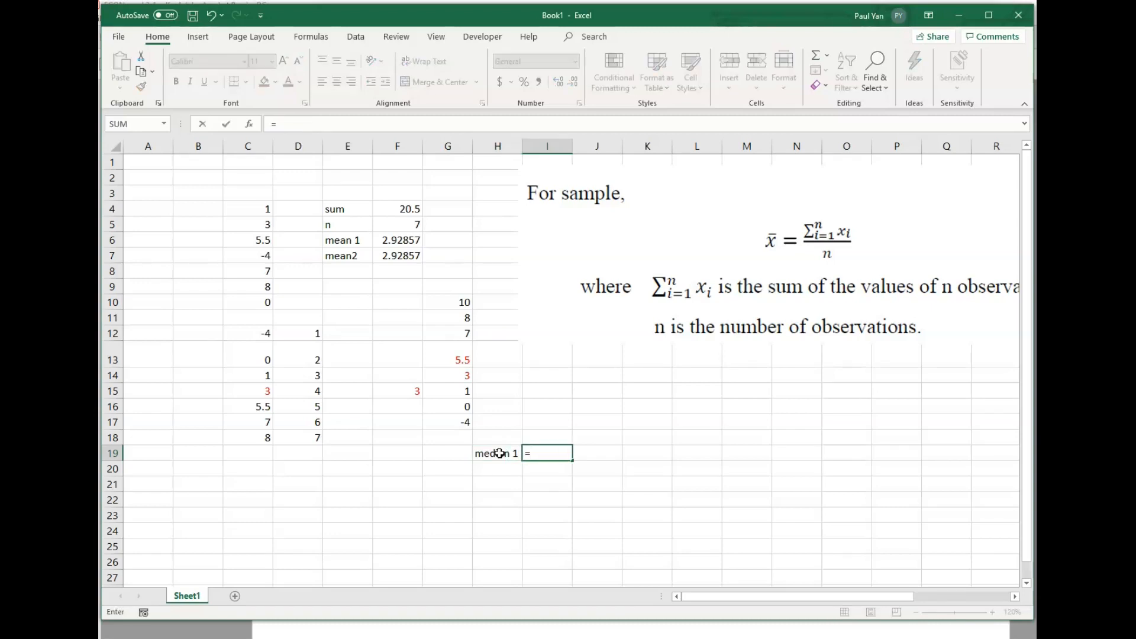
{"action": "left_click", "coordinate": [463, 355]}
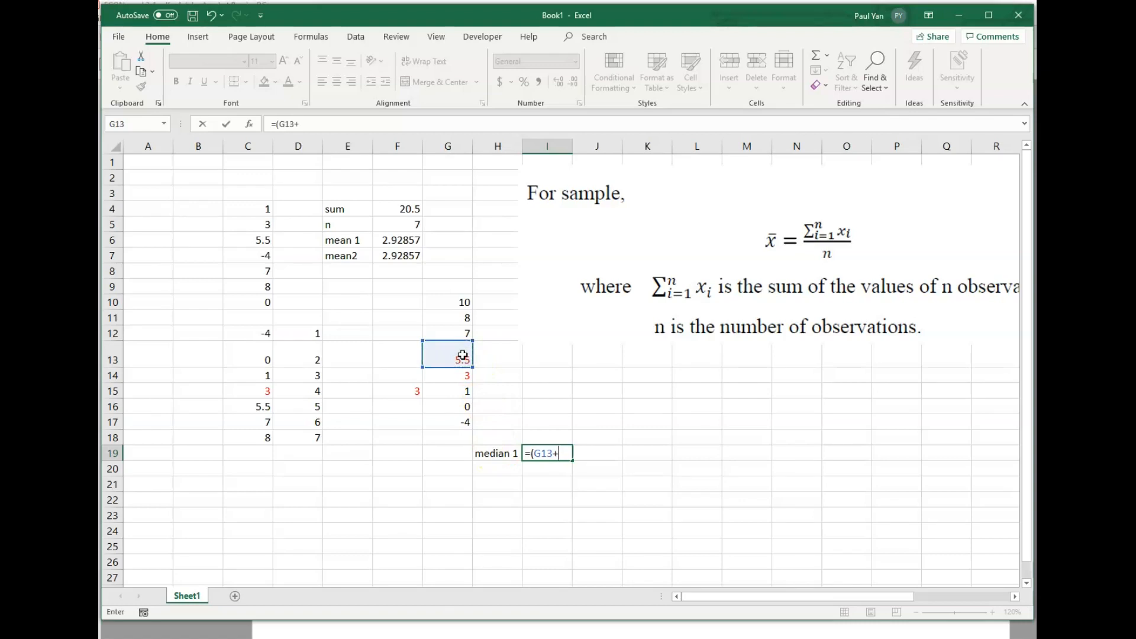
{"action": "type", "text": "+"}
{"action": "left_click", "coordinate": [462, 377]}
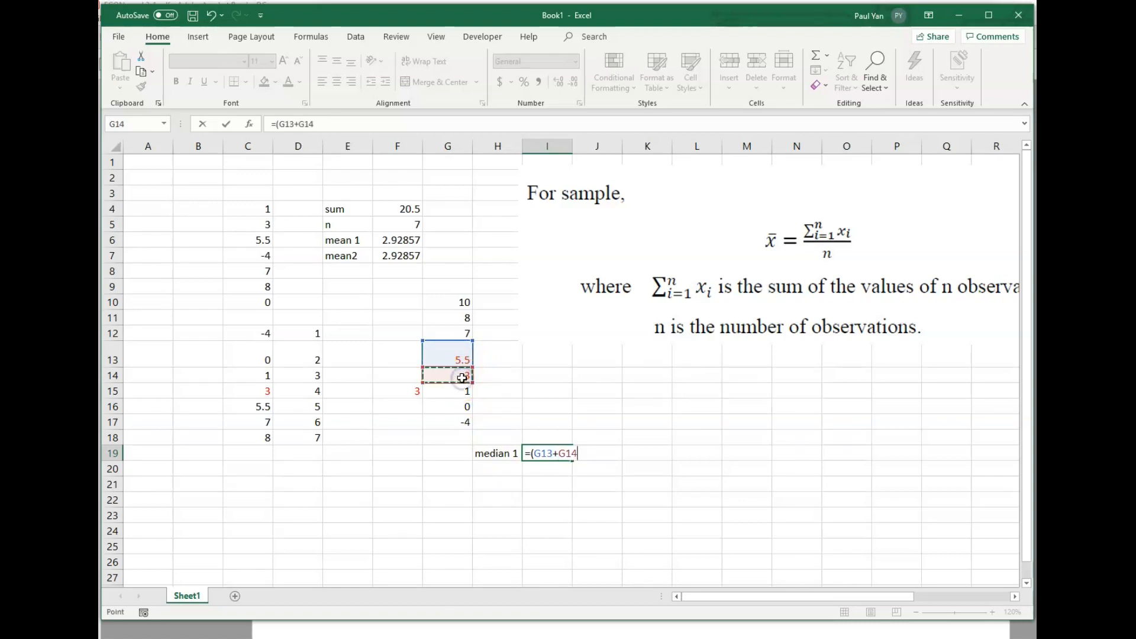
{"action": "type", "text": ")/2"}
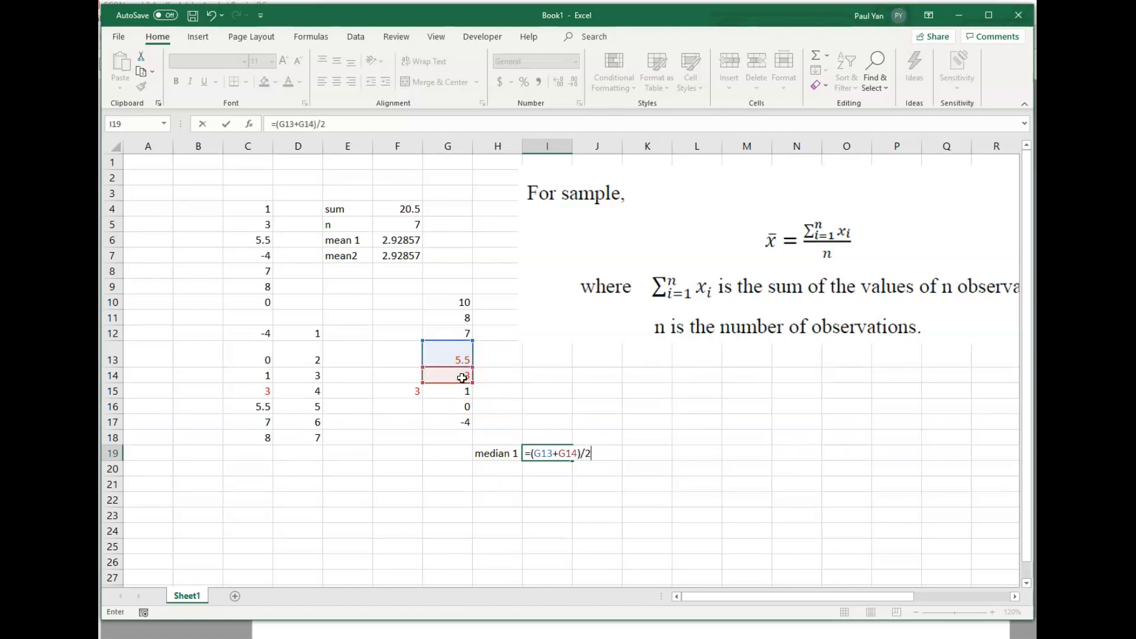
{"action": "key", "text": "Return"}
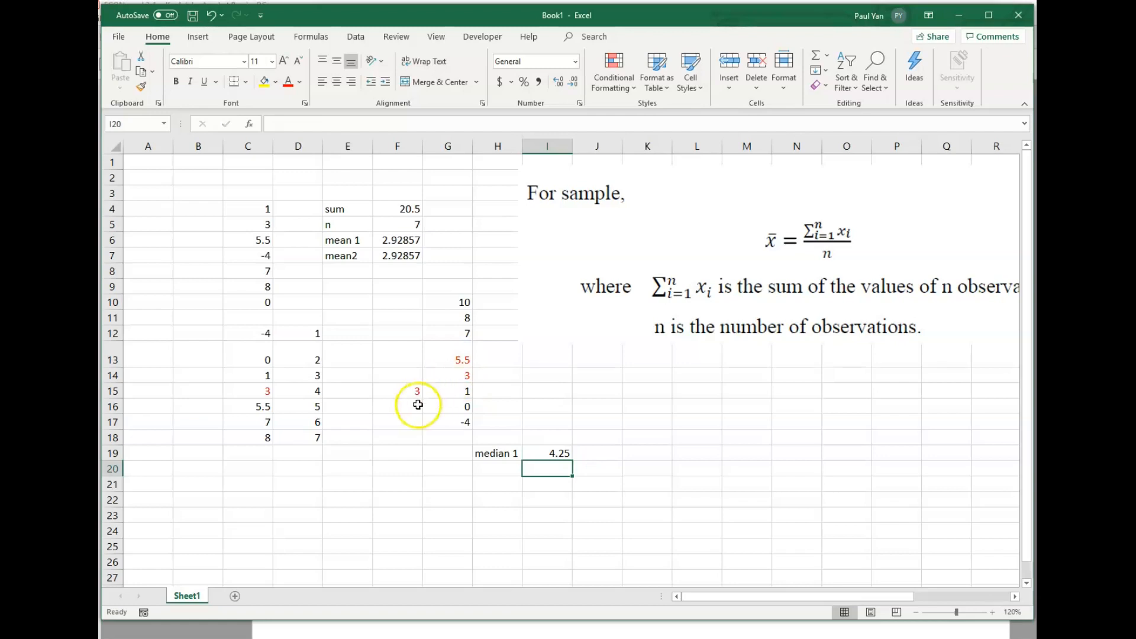
{"action": "left_click", "coordinate": [478, 463]}
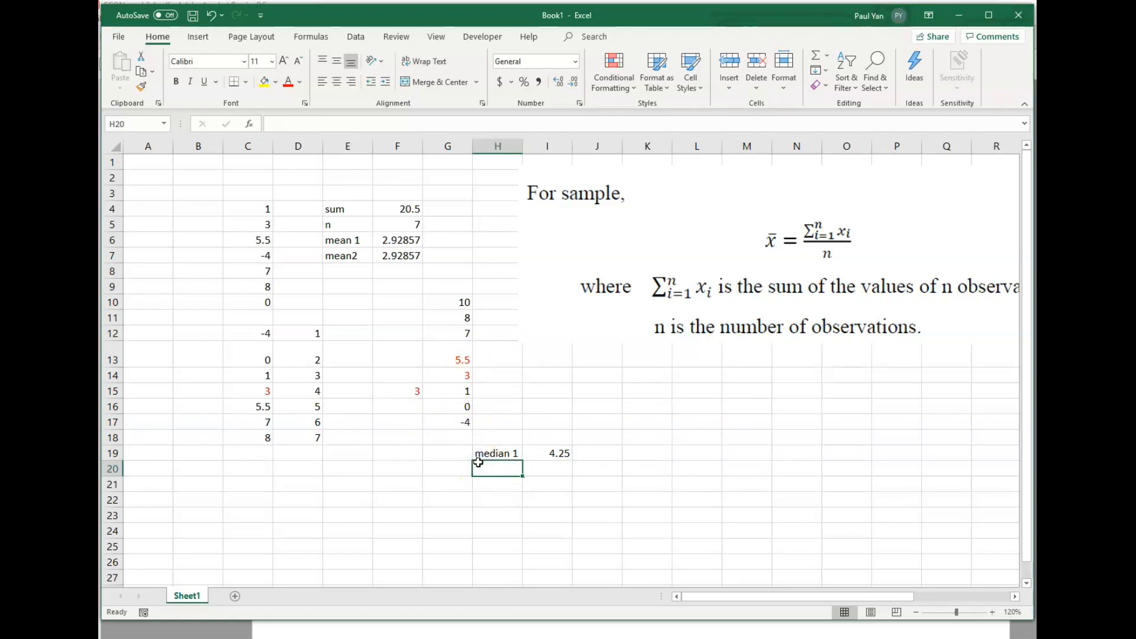
{"action": "left_click", "coordinate": [562, 454]}
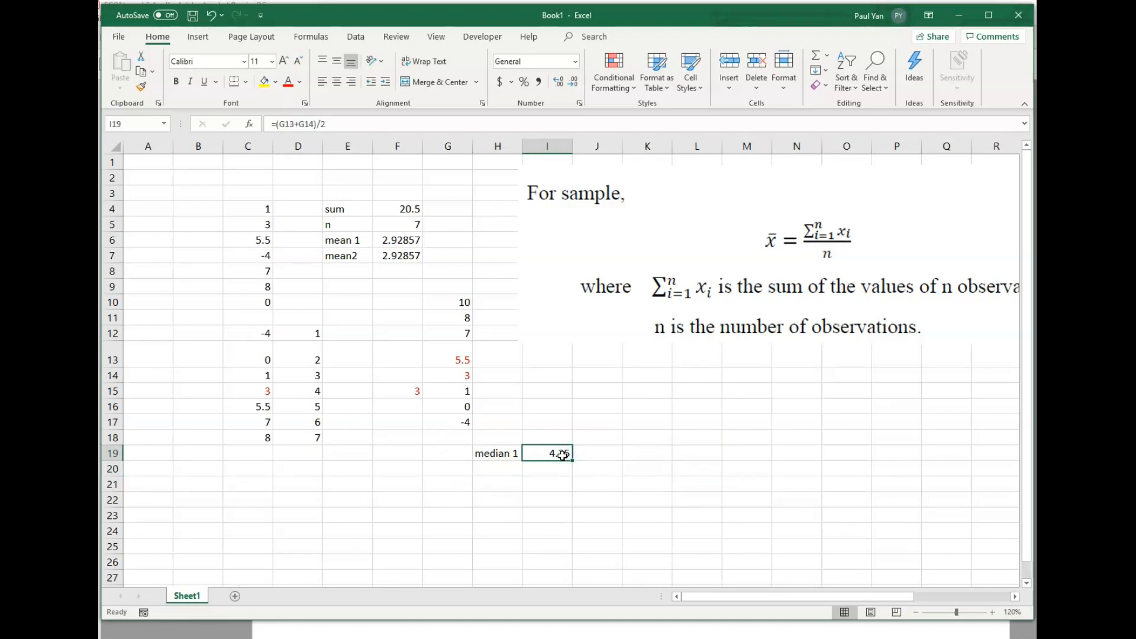
Step: Label H20 "median 2" and calculate the median of G10:G17 in I20 with the MEDIAN function
{"action": "left_click", "coordinate": [499, 469]}
{"action": "type", "text": "median 2"}
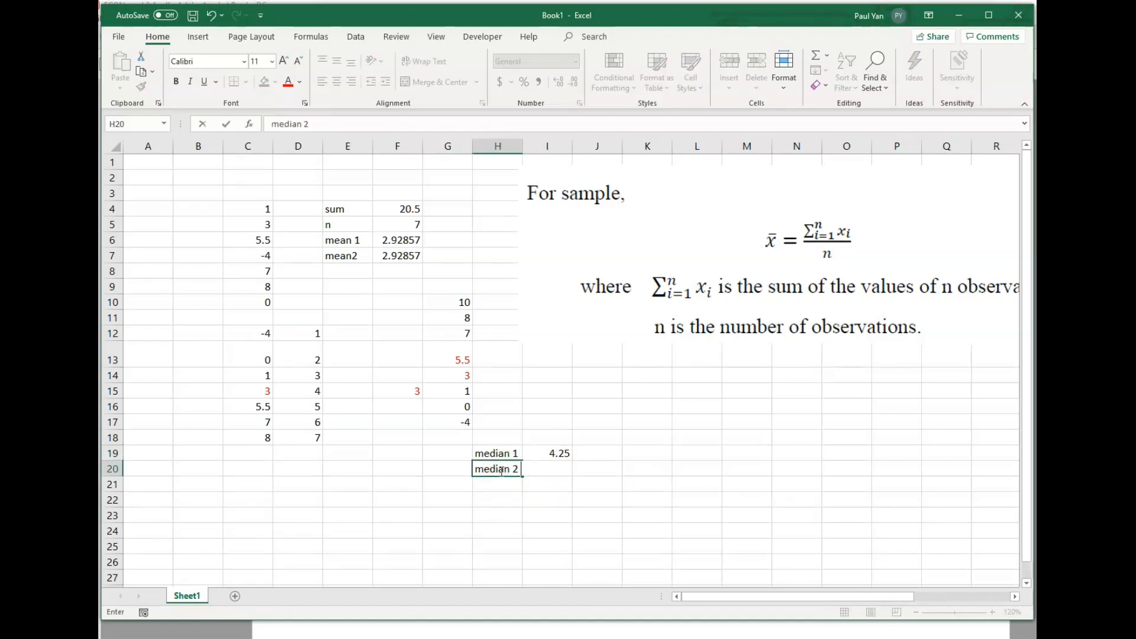
{"action": "key", "text": "Tab"}
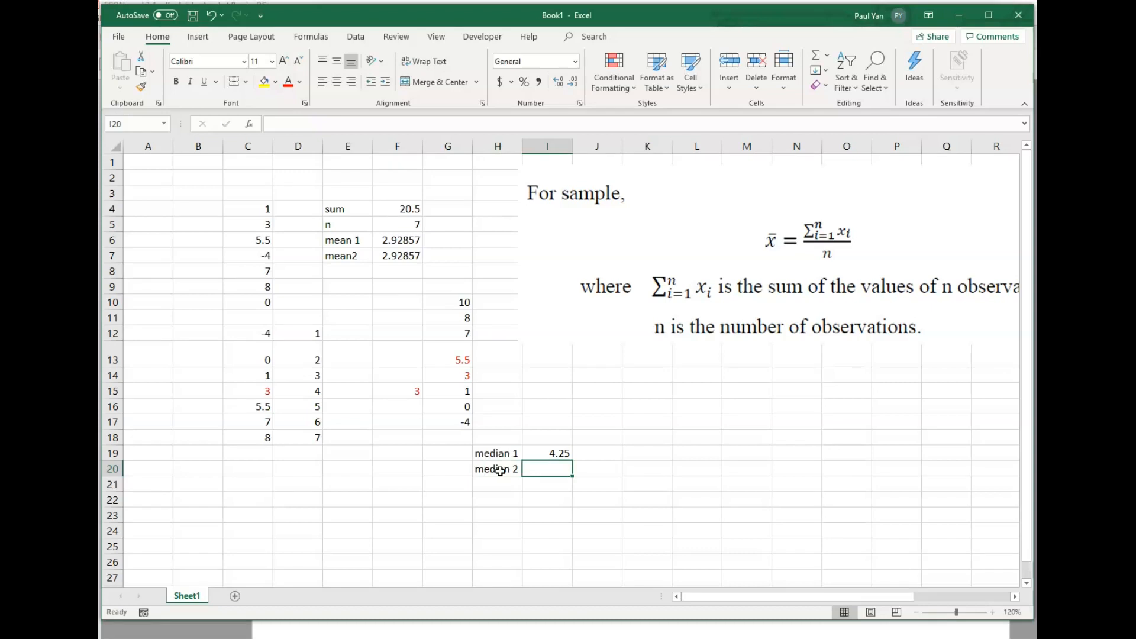
{"action": "type", "text": "=median("}
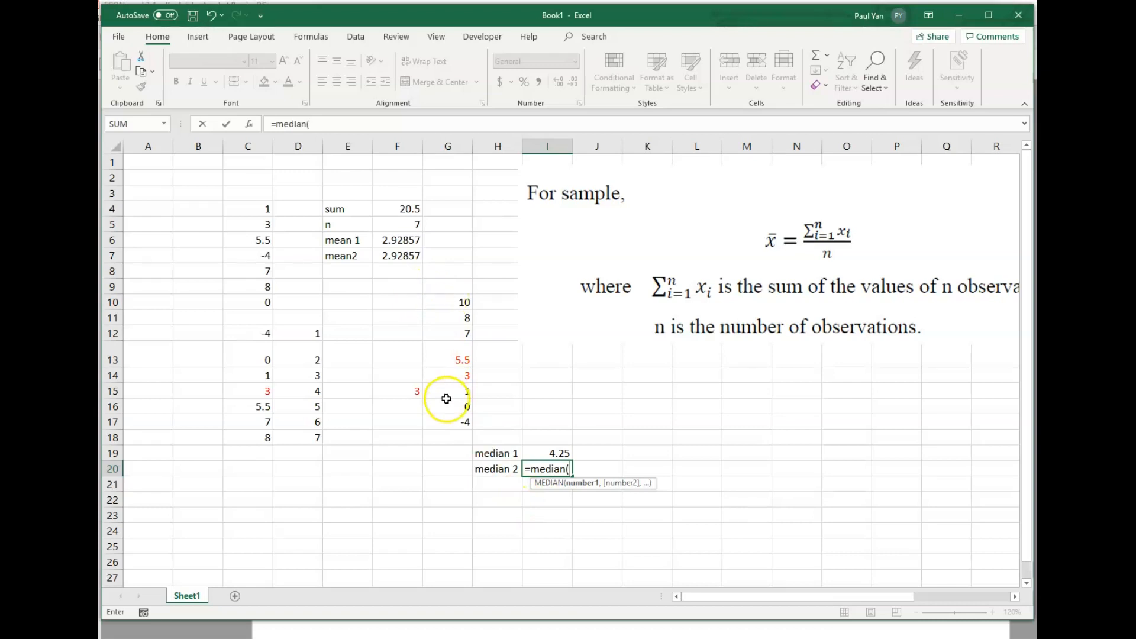
{"action": "left_click_drag", "start_coordinate": [466, 303], "coordinate": [463, 418]}
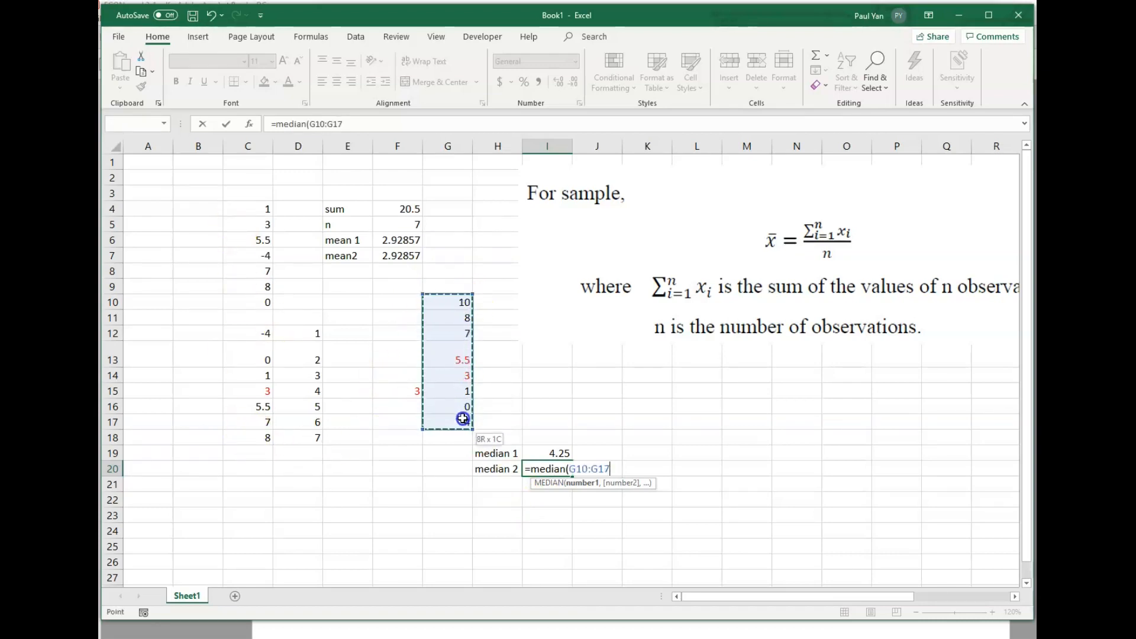
{"action": "type", "text": ")"}
{"action": "key", "text": "Return"}
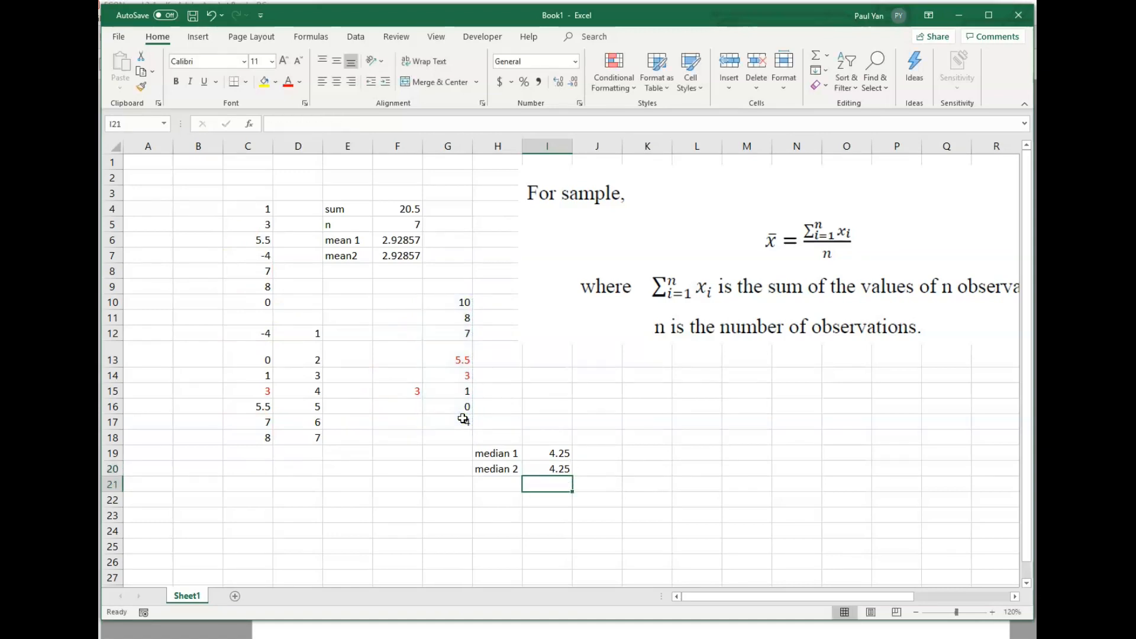
{"action": "left_click", "coordinate": [559, 469]}
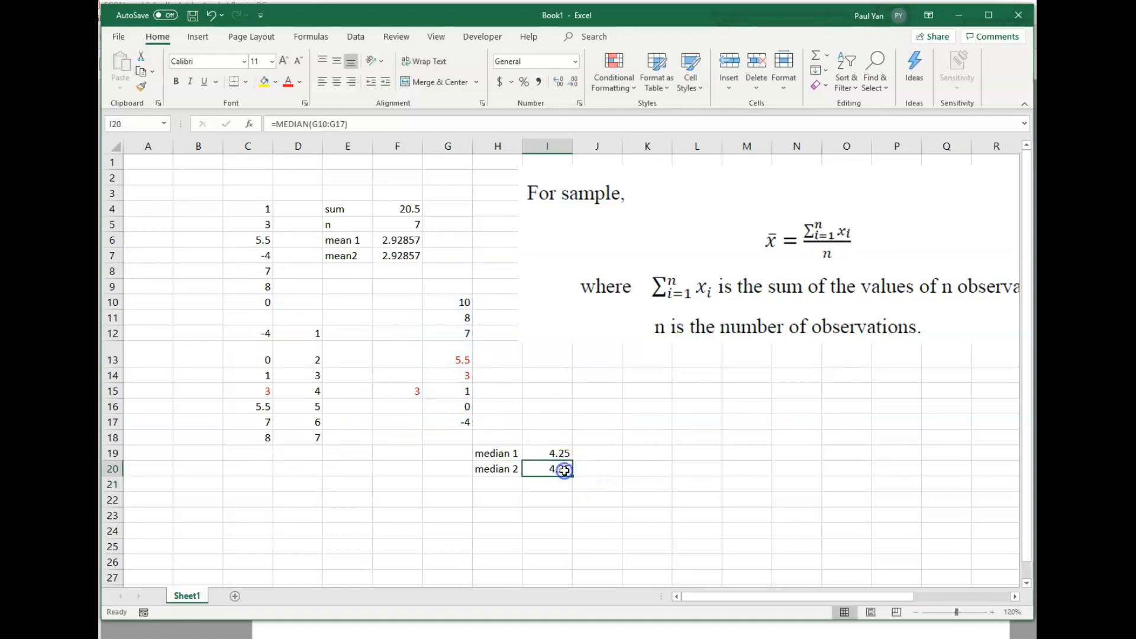
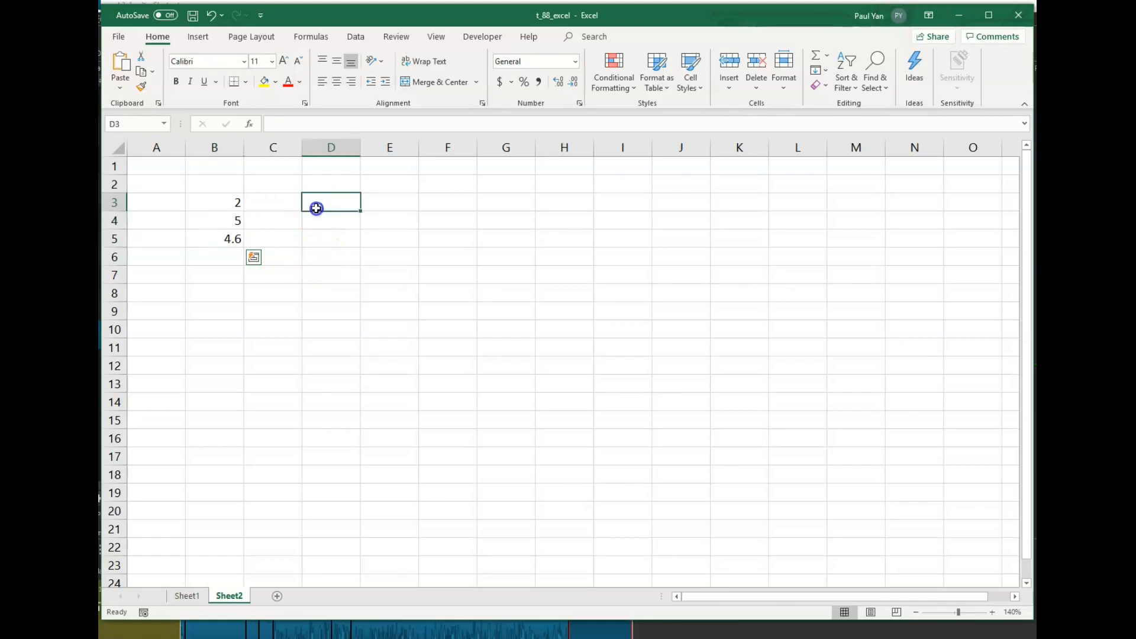
Step: Label D3 on Sheet2 "arithmetic" and begin an average formula in E3
{"action": "type", "text": "arithmetic"}
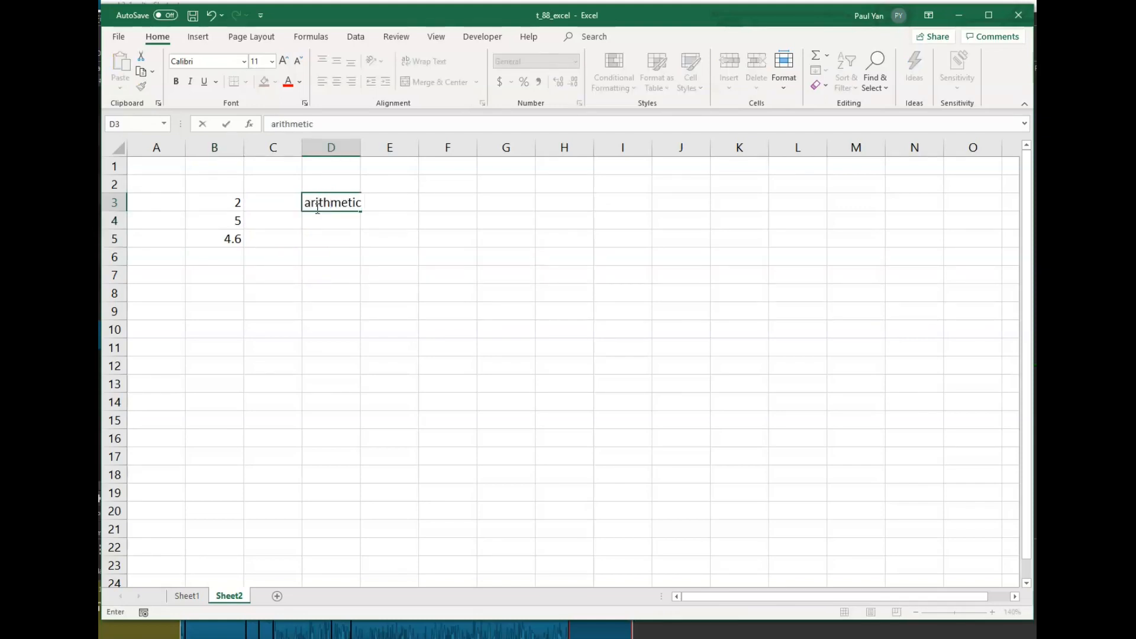
{"action": "key", "text": "Return"}
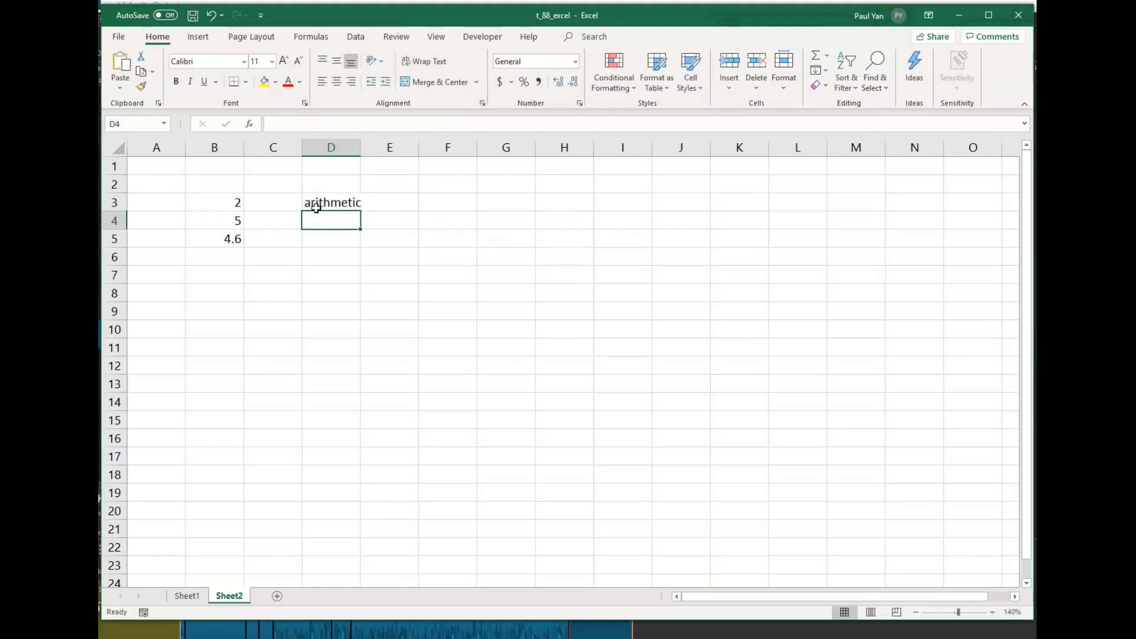
{"action": "left_click", "coordinate": [407, 202]}
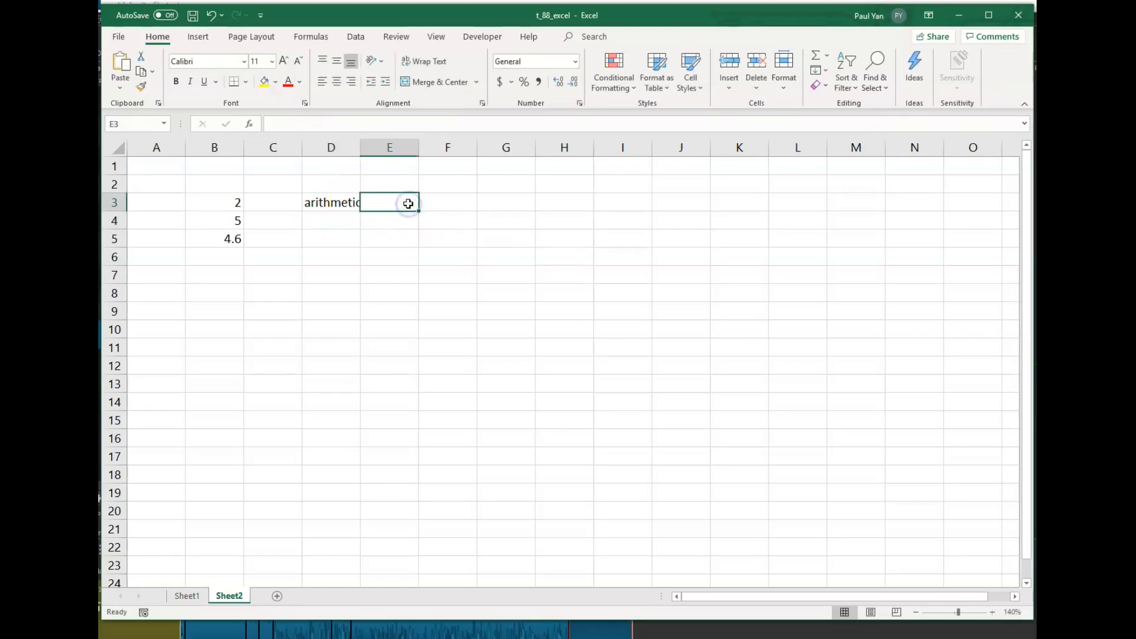
{"action": "type", "text": "=av"}
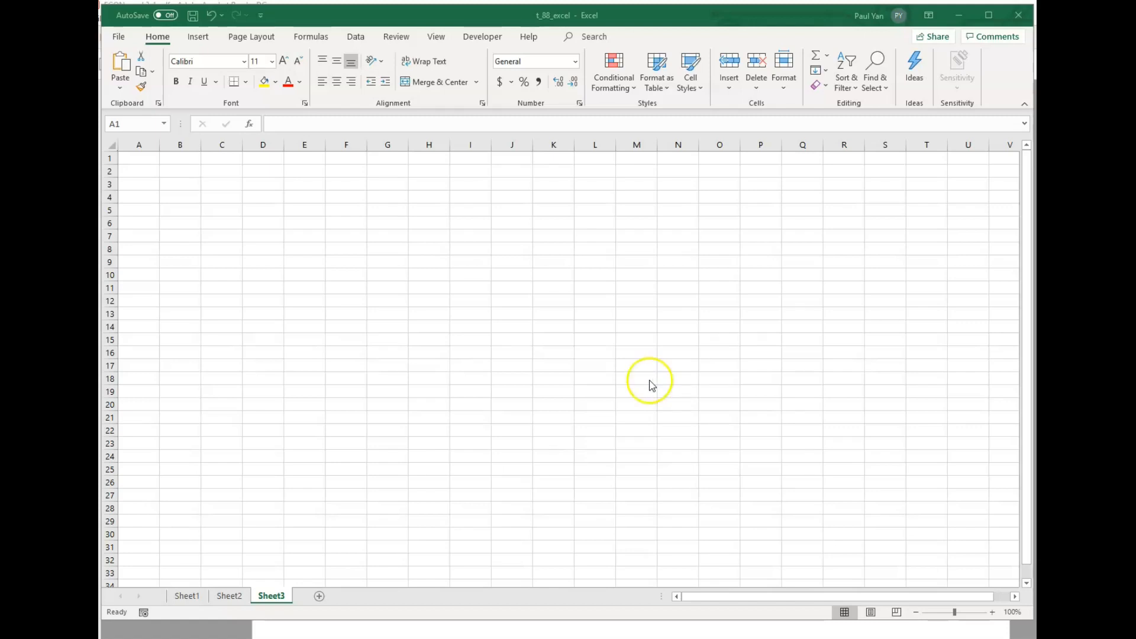
Step: Enter the values 0.1, 0.05, 0, -0.4, 0.06 and 0.07 down C4:C9 on Sheet3
{"action": "left_click", "coordinate": [226, 196]}
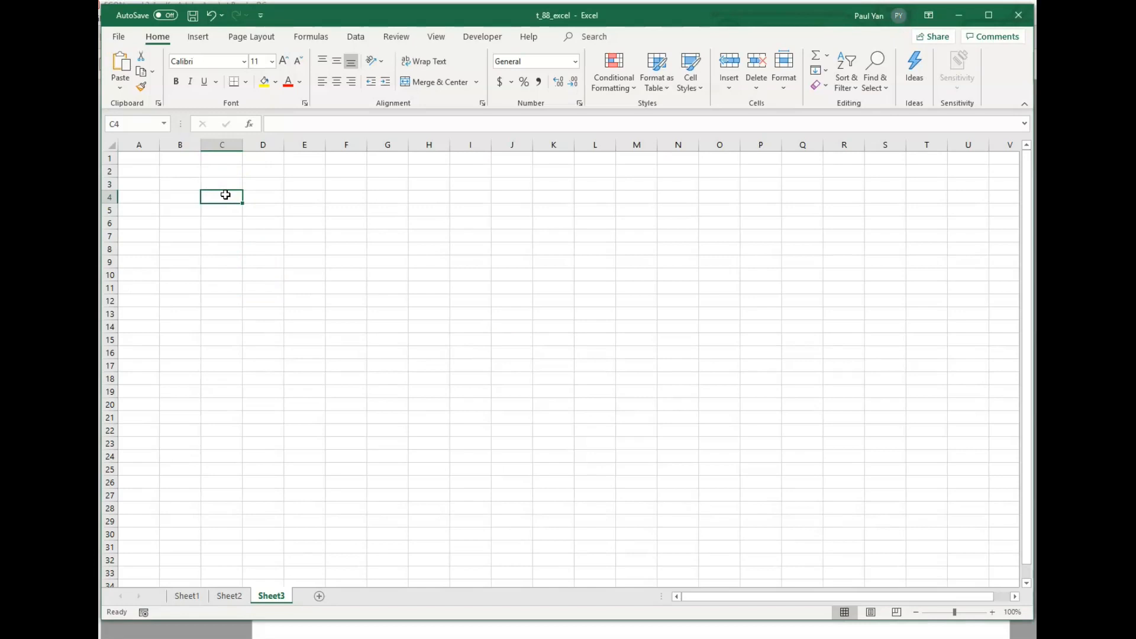
{"action": "type", "text": "0.1"}
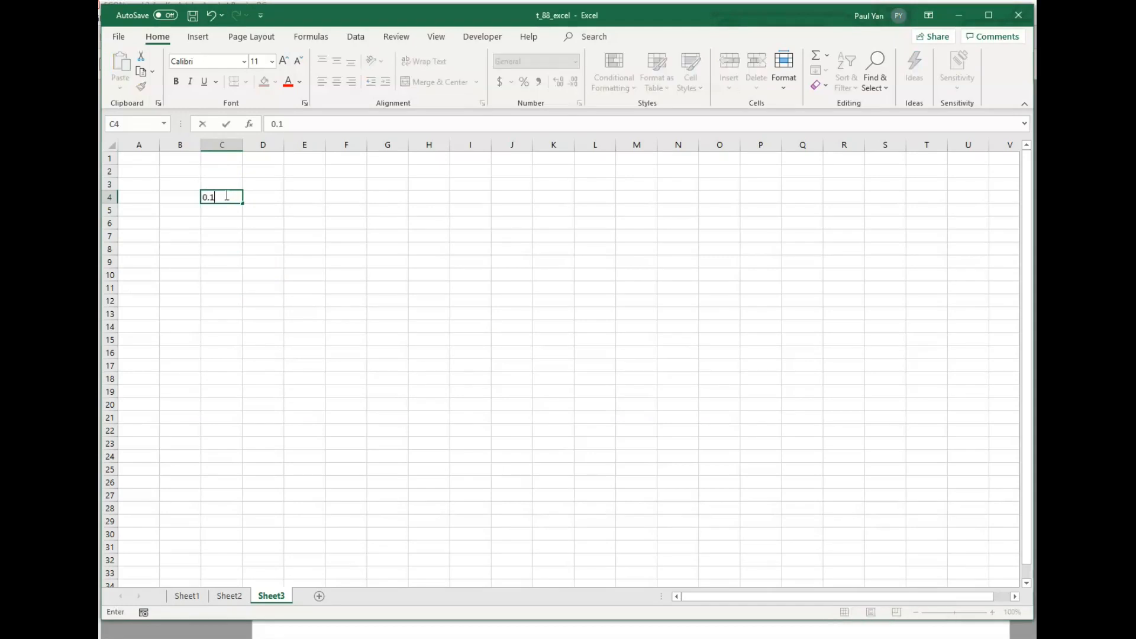
{"action": "key", "text": "Return"}
{"action": "type", "text": "0.05"}
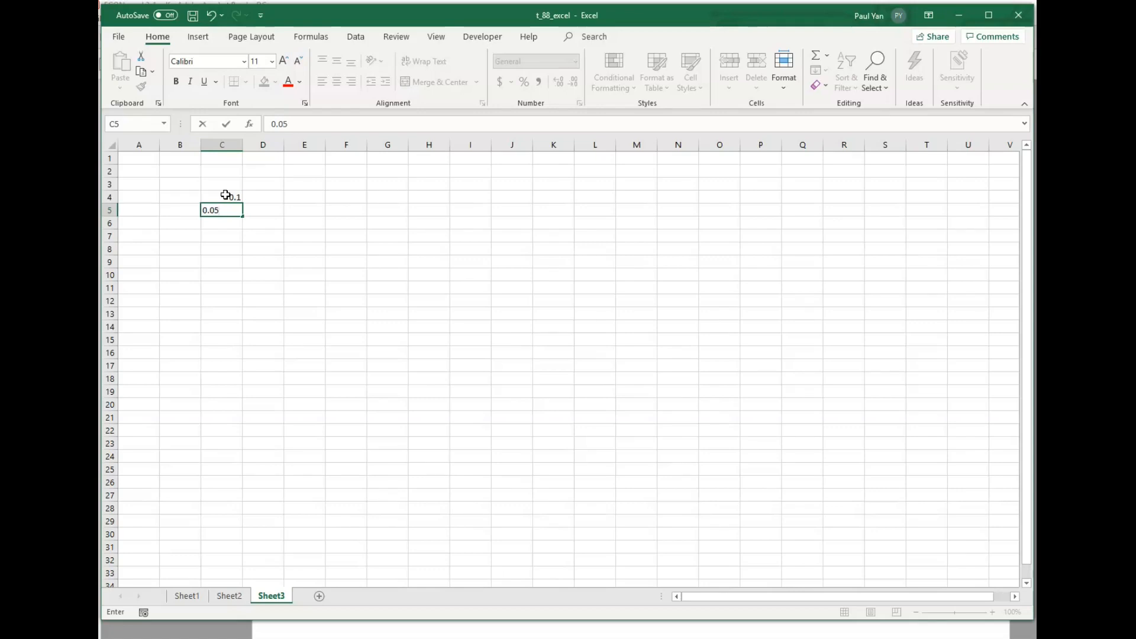
{"action": "key", "text": "Return"}
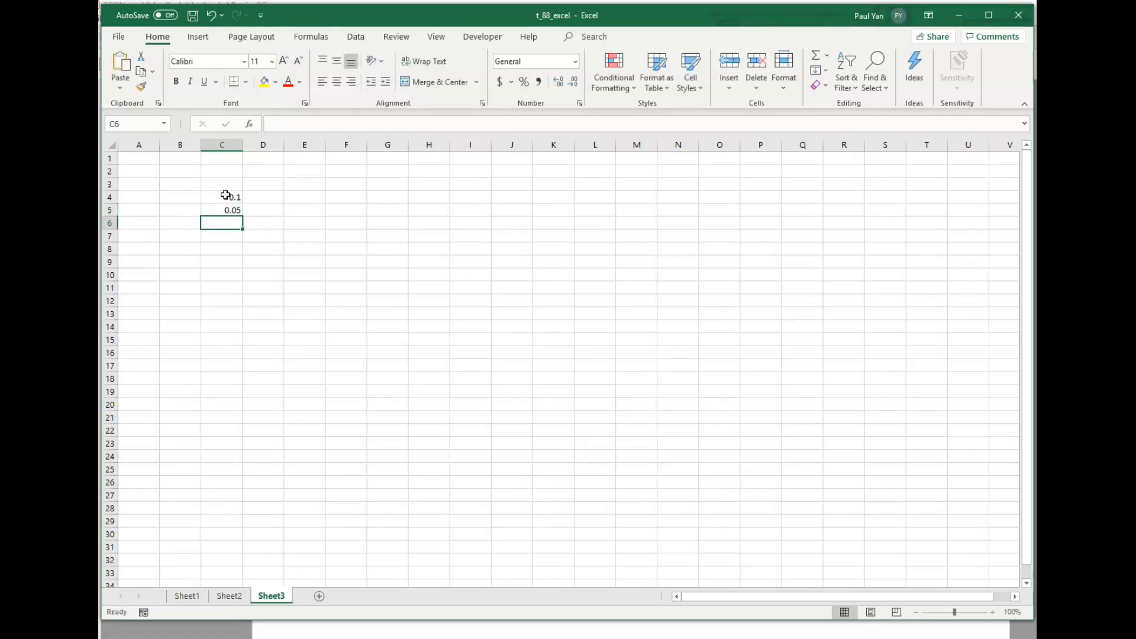
{"action": "type", "text": "0"}
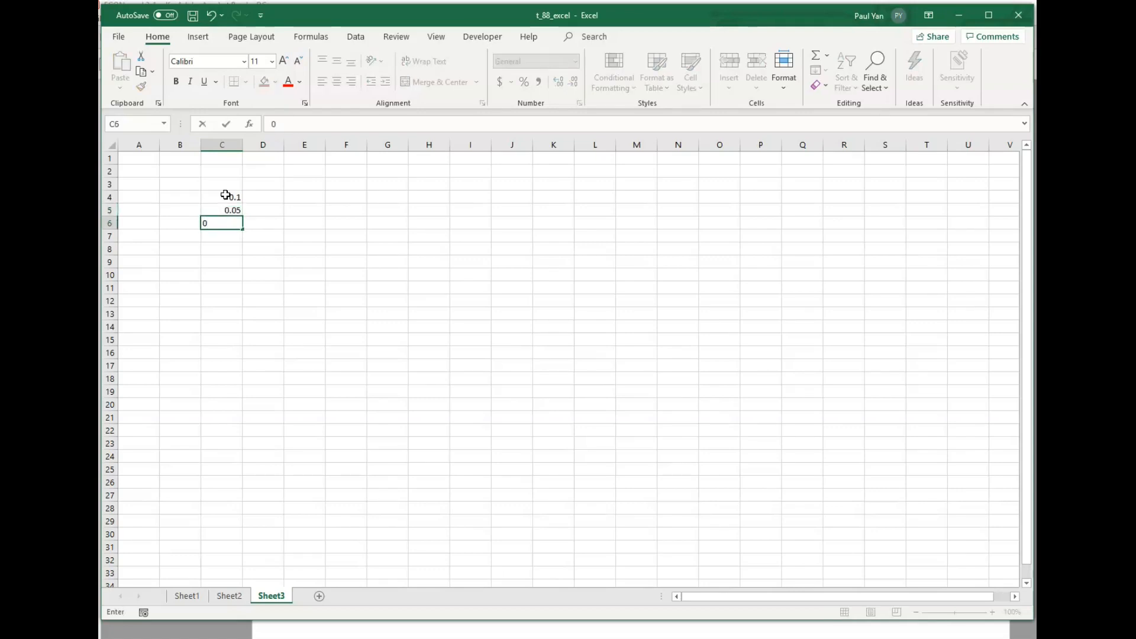
{"action": "key", "text": "Return"}
{"action": "type", "text": "0"}
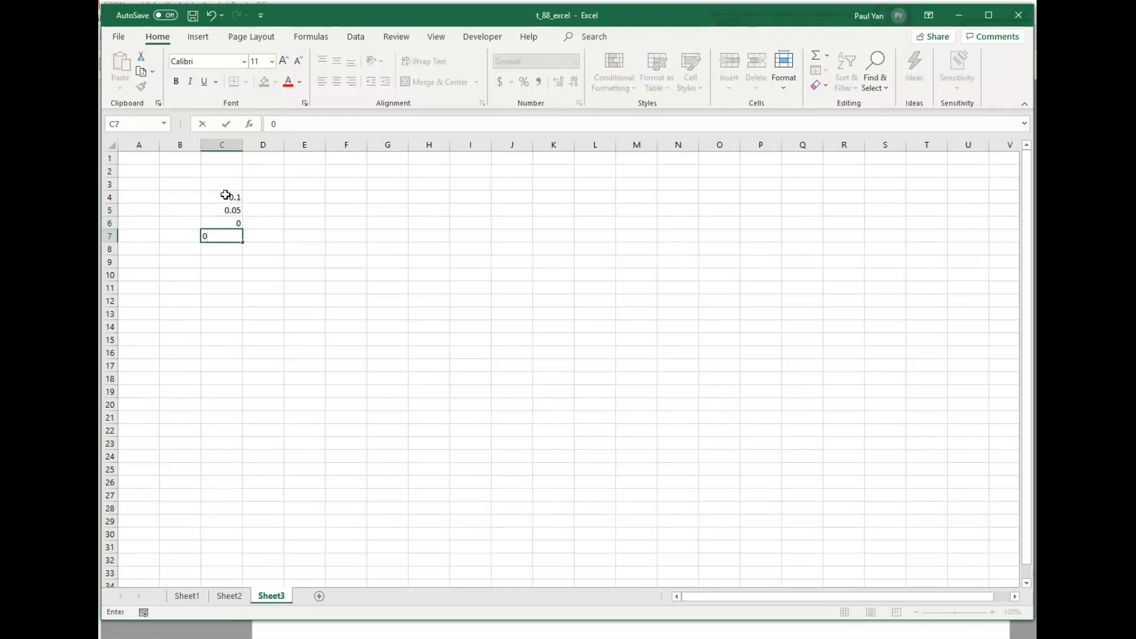
{"action": "key", "text": "BackSpace"}
{"action": "type", "text": "-0.4"}
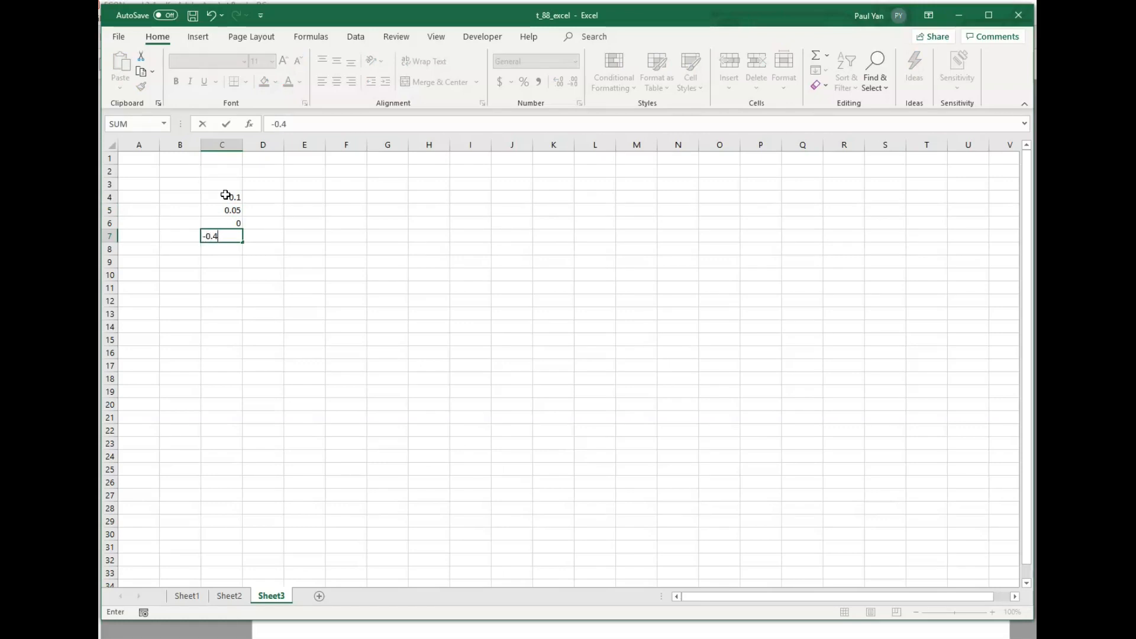
{"action": "key", "text": "Return"}
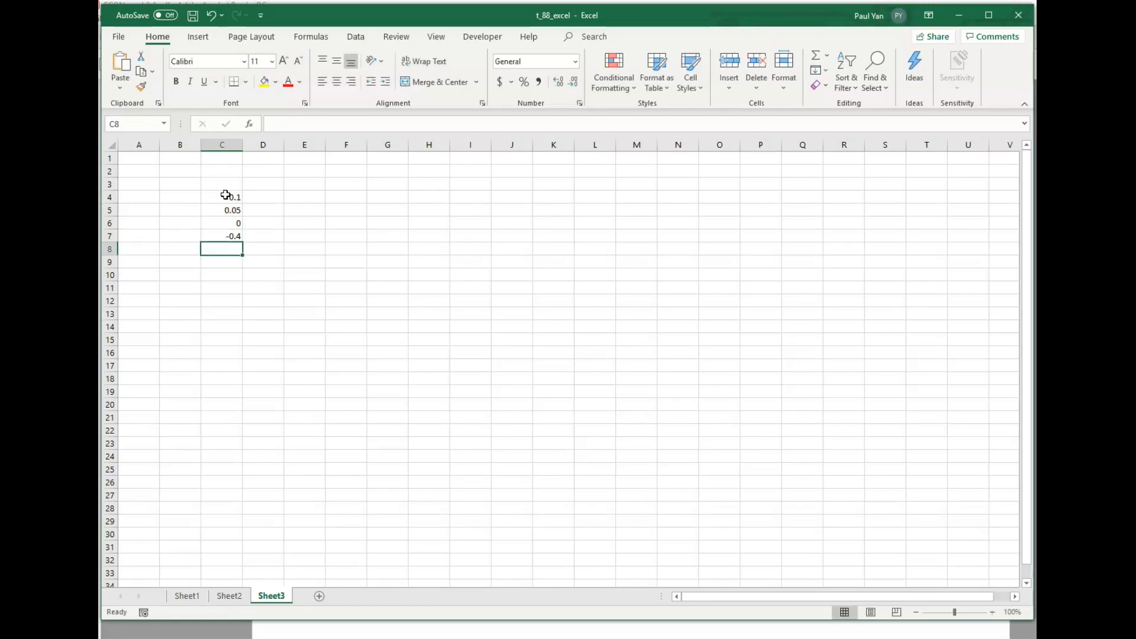
{"action": "type", "text": "0.06"}
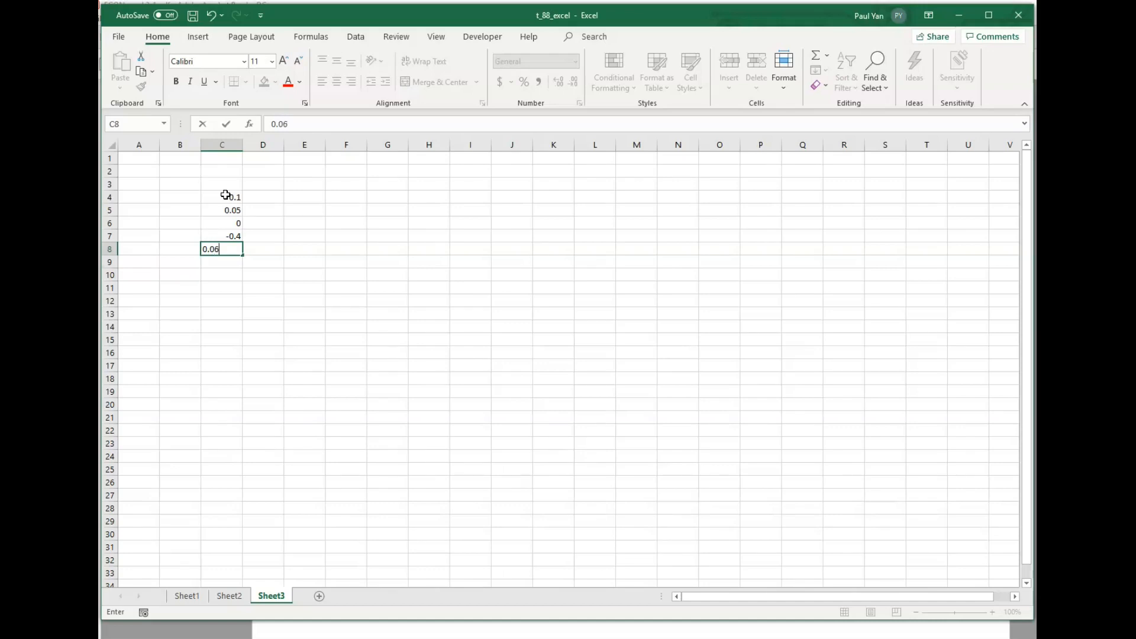
{"action": "key", "text": "Return"}
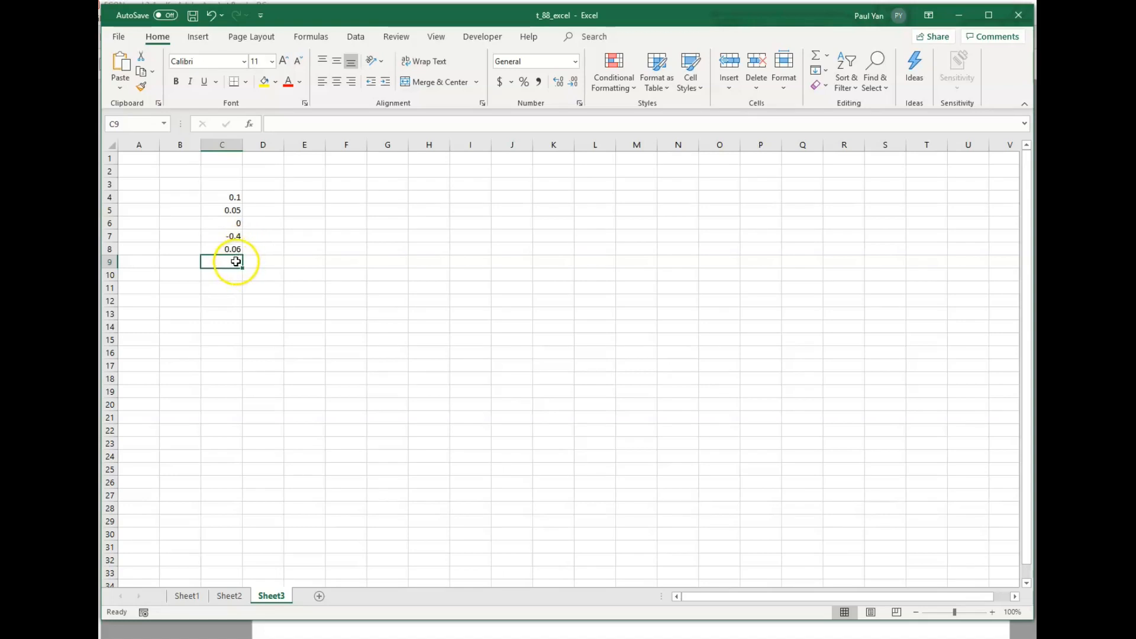
{"action": "type", "text": "0.07"}
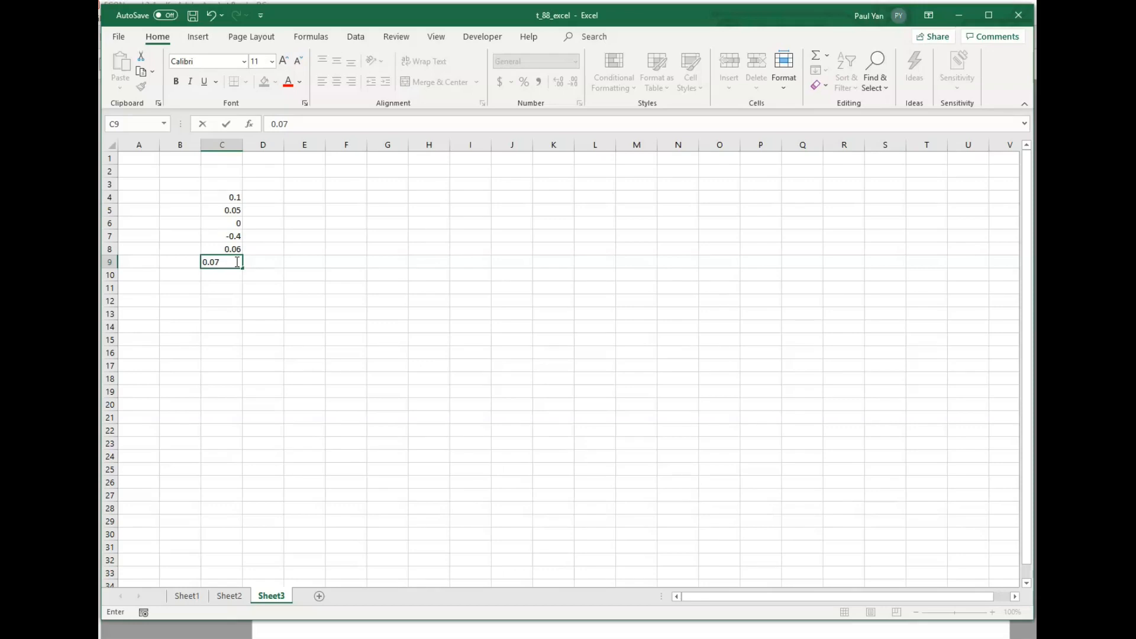
{"action": "key", "text": "Return"}
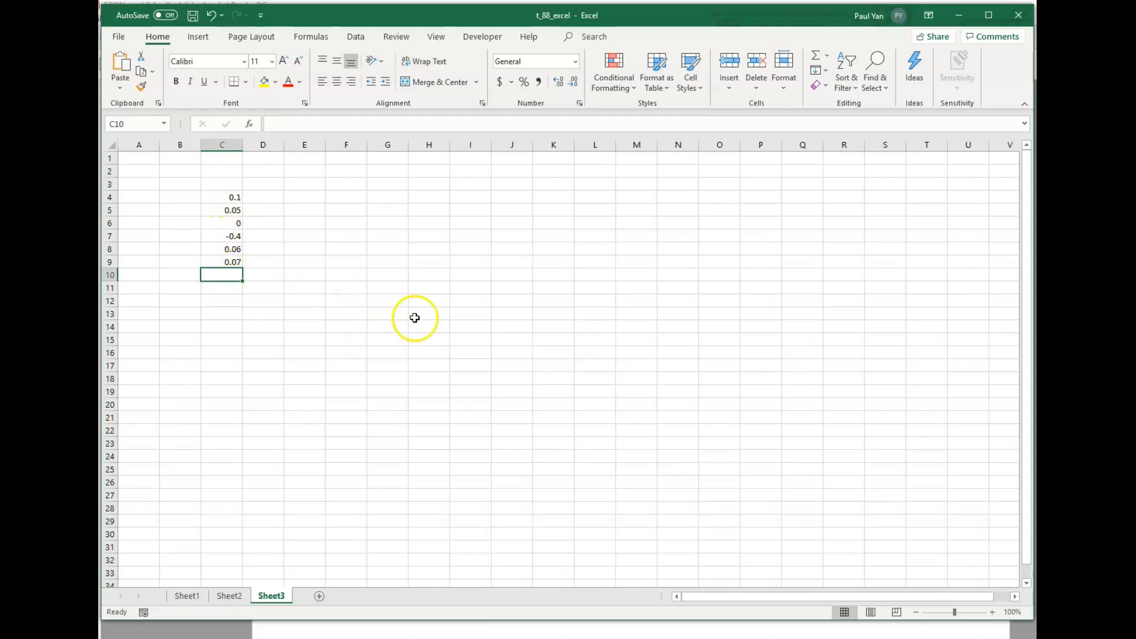
Step: Label E5 "arithmetic" and widen column E slightly to fit the text
{"action": "left_click", "coordinate": [299, 204]}
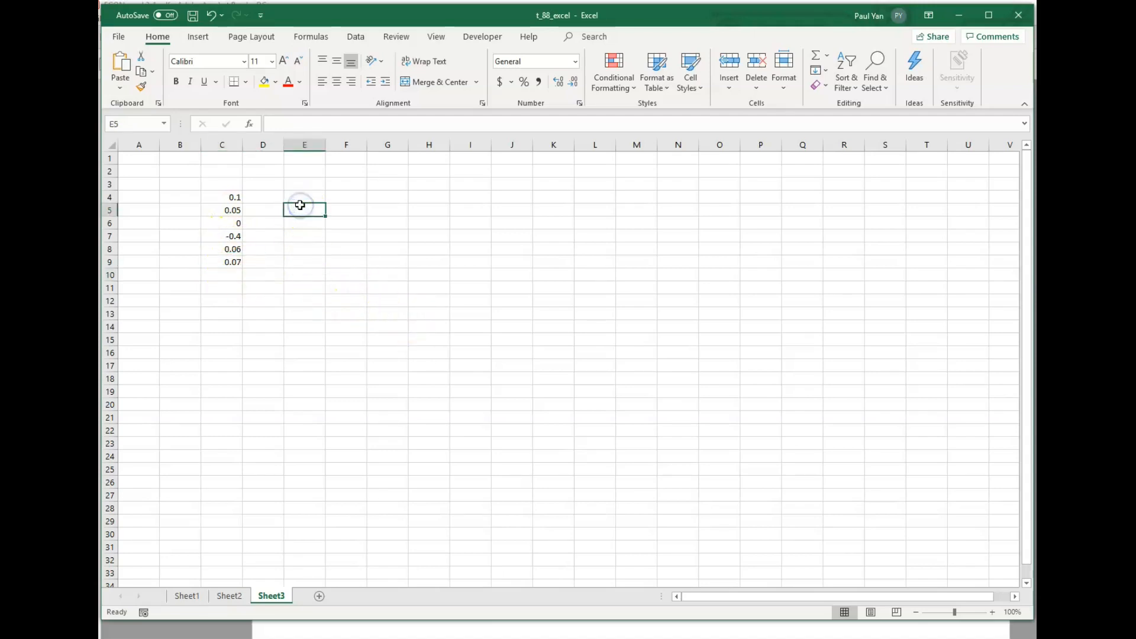
{"action": "type", "text": "arithmetic"}
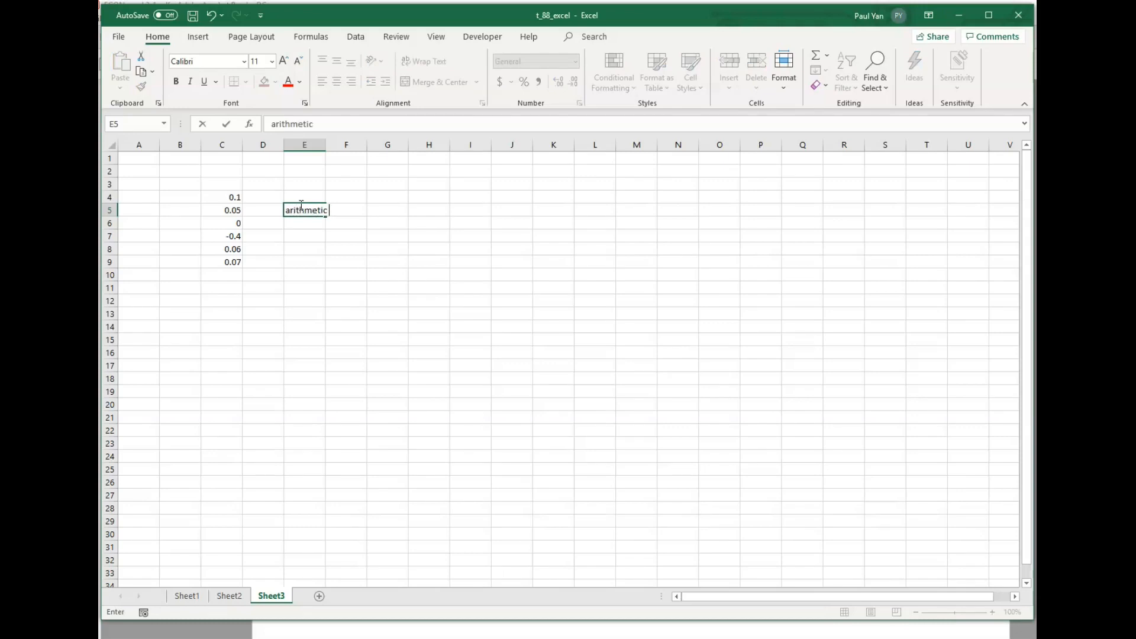
{"action": "key", "text": "Tab"}
{"action": "left_click_drag", "start_coordinate": [325, 144], "coordinate": [334, 145]}
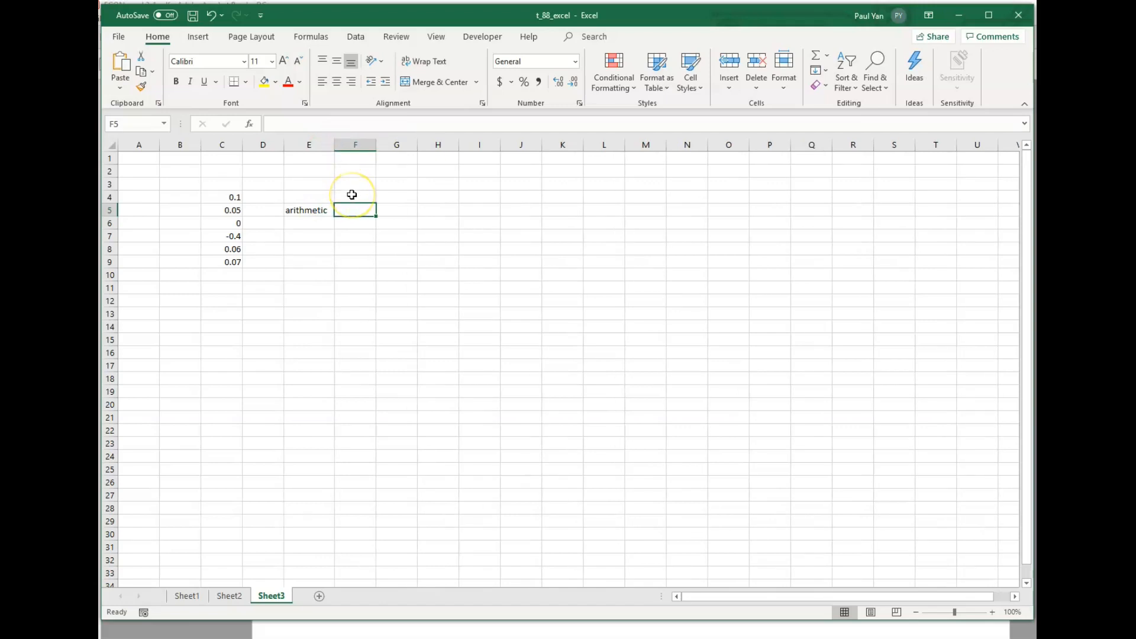
Step: Calculate the arithmetic mean of C4:C9 in F5 with the AVERAGE function
{"action": "type", "text": "=ag"}
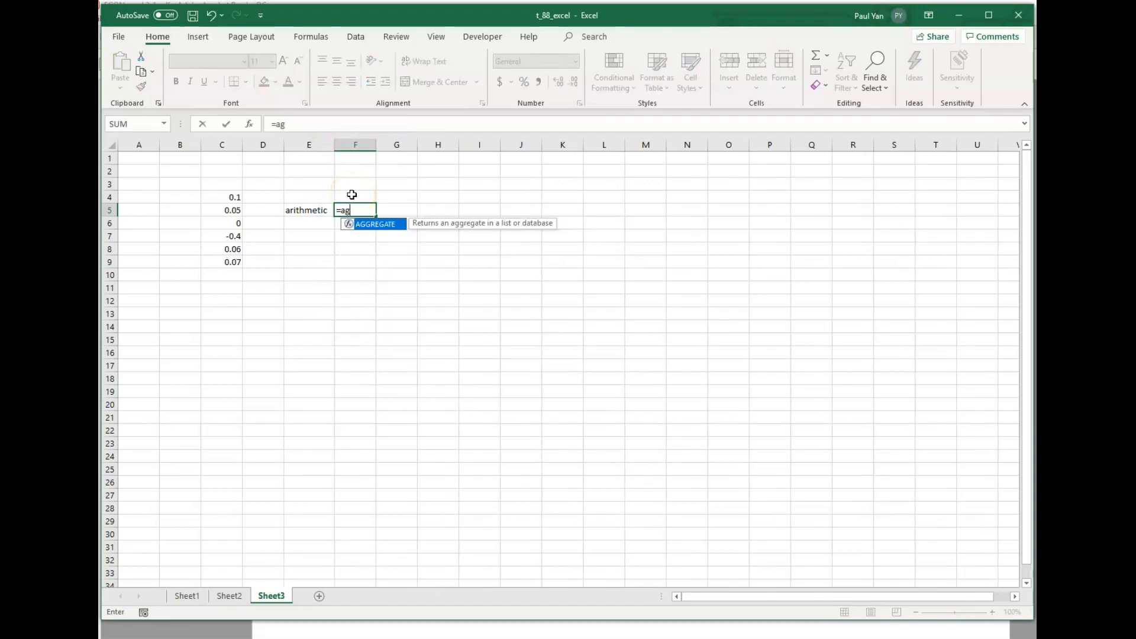
{"action": "key", "text": "BackSpace"}
{"action": "type", "text": "verage"}
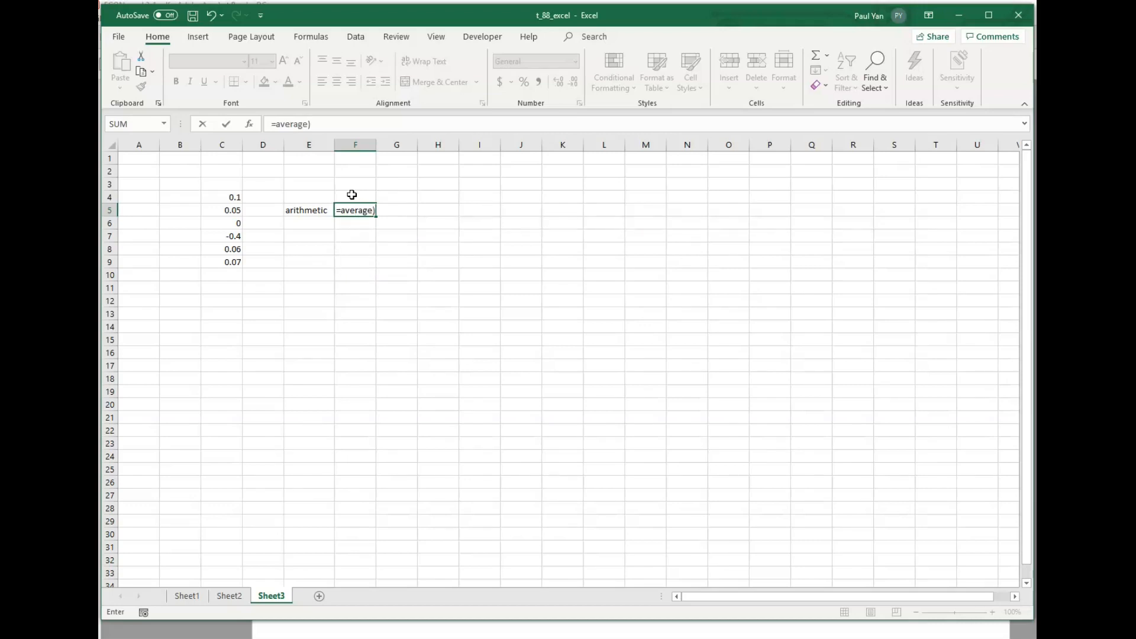
{"action": "type", "text": "("}
{"action": "left_click_drag", "start_coordinate": [225, 197], "coordinate": [225, 260]}
{"action": "type", "text": ")"}
{"action": "key", "text": "Return"}
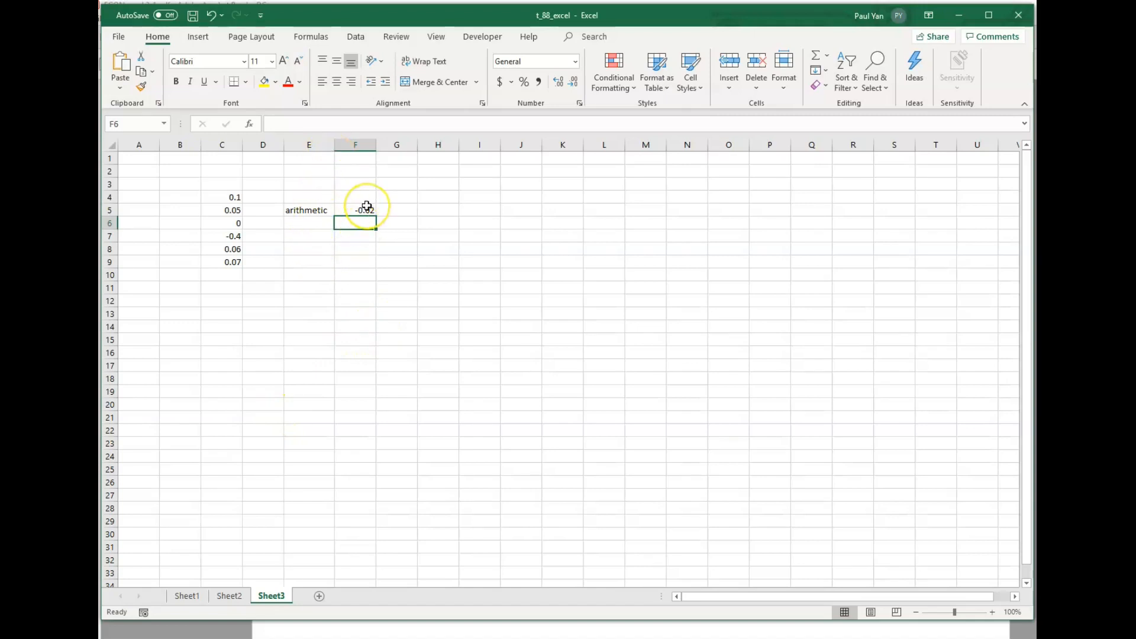
Step: Correct the value in C7 to -0.04
{"action": "left_click", "coordinate": [235, 237]}
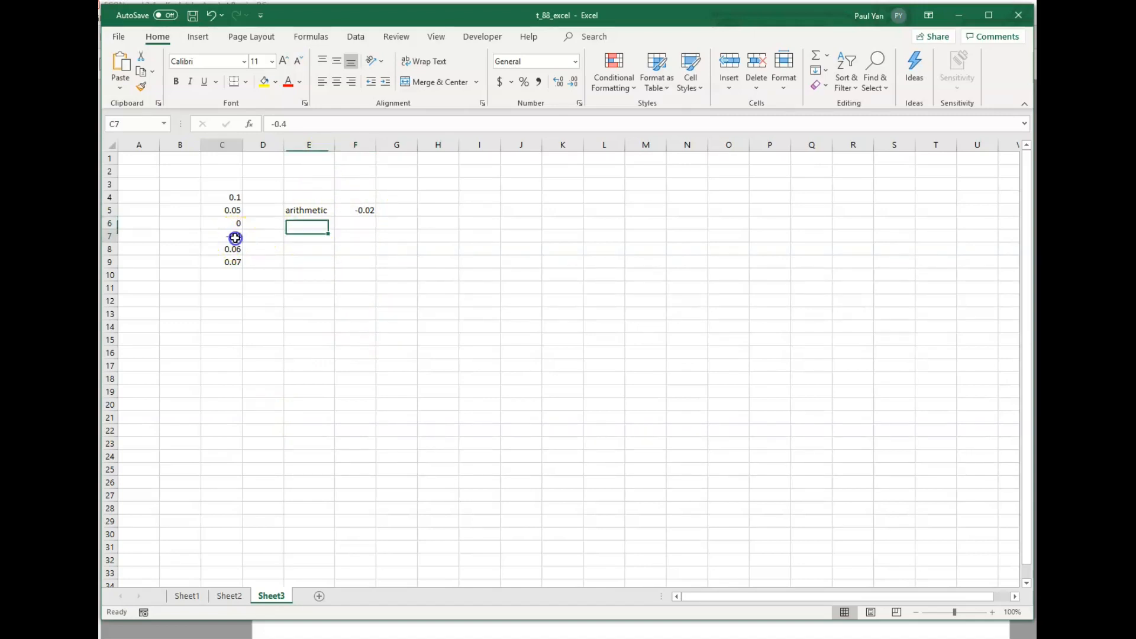
{"action": "left_click", "coordinate": [282, 123]}
{"action": "type", "text": "0"}
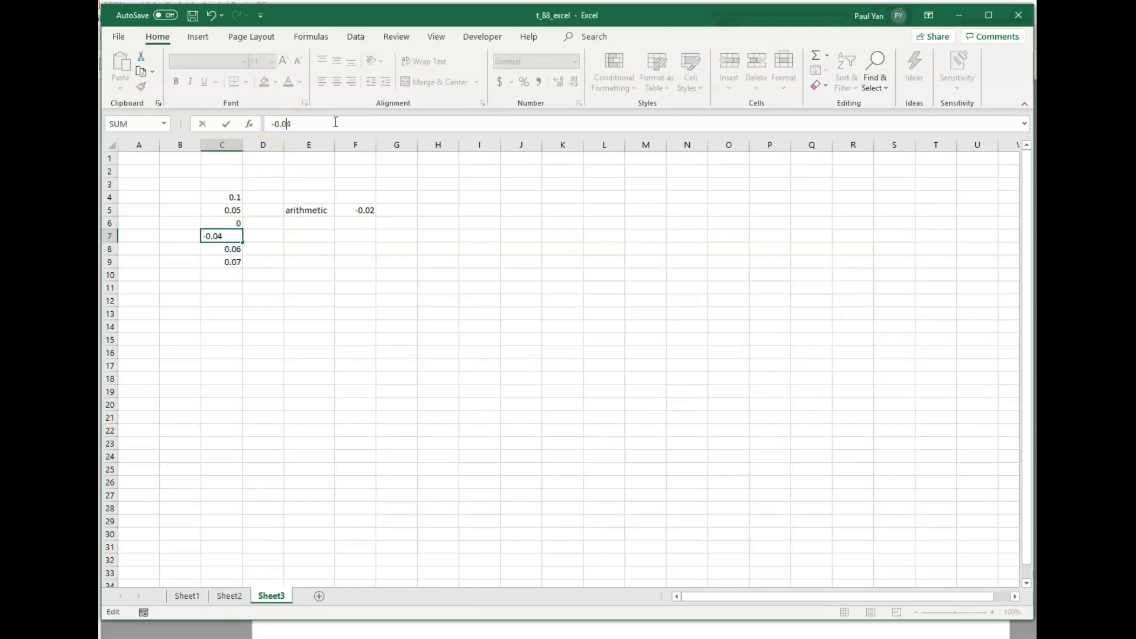
{"action": "key", "text": "Return"}
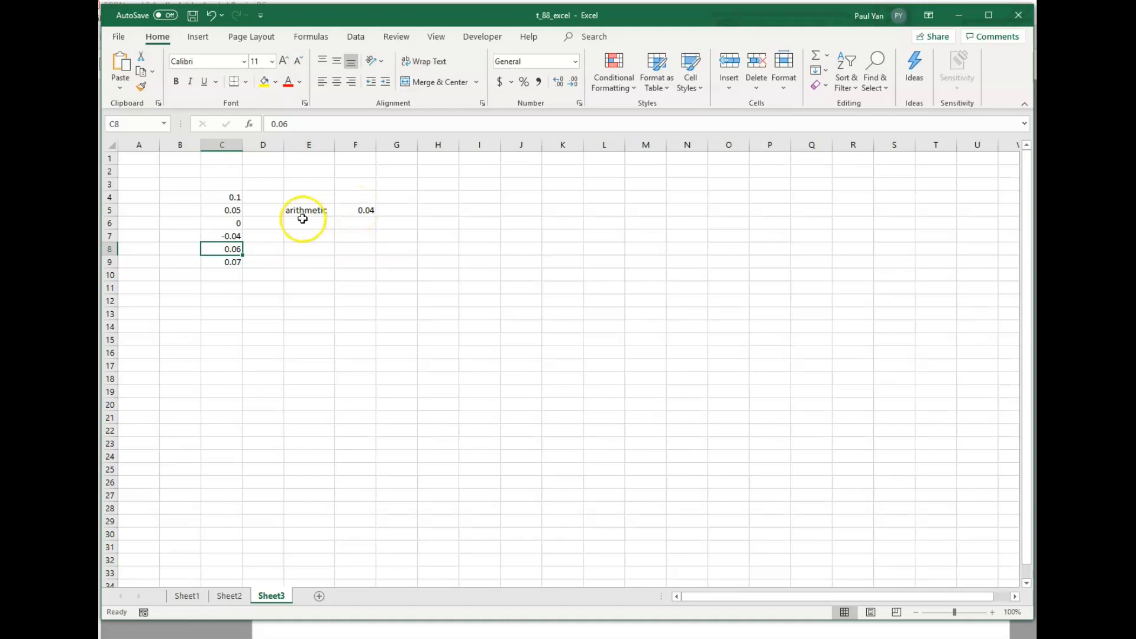
Step: Label D3 "R +1" and fill D4:D9 with a formula adding 1 to each adjacent column C value, starting with =C4+1
{"action": "left_click", "coordinate": [268, 184]}
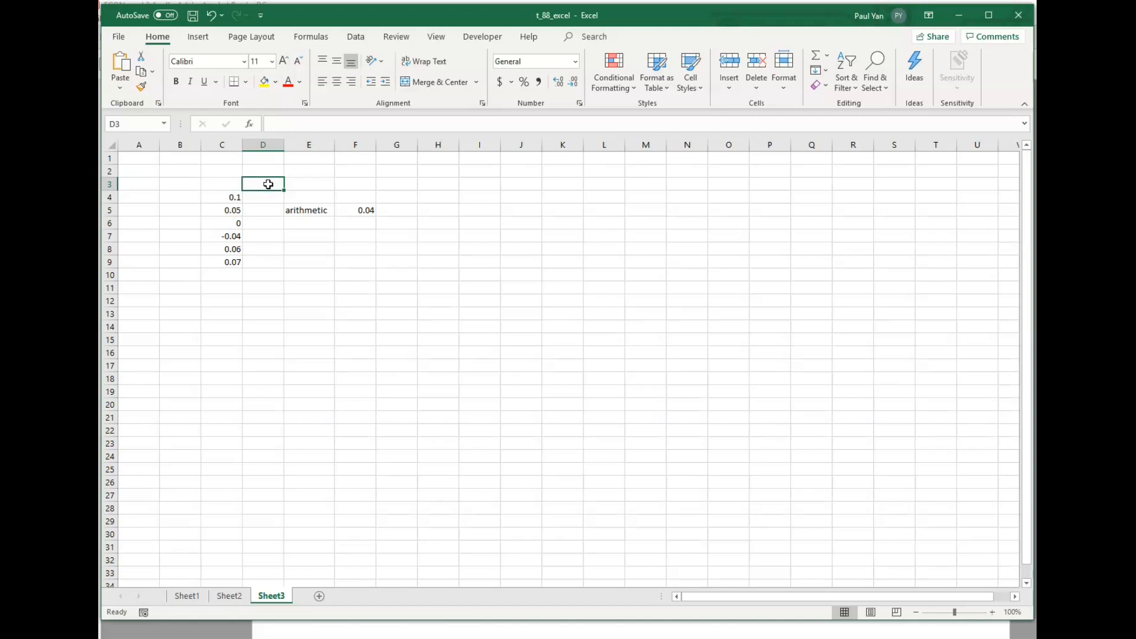
{"action": "type", "text": "R +1"}
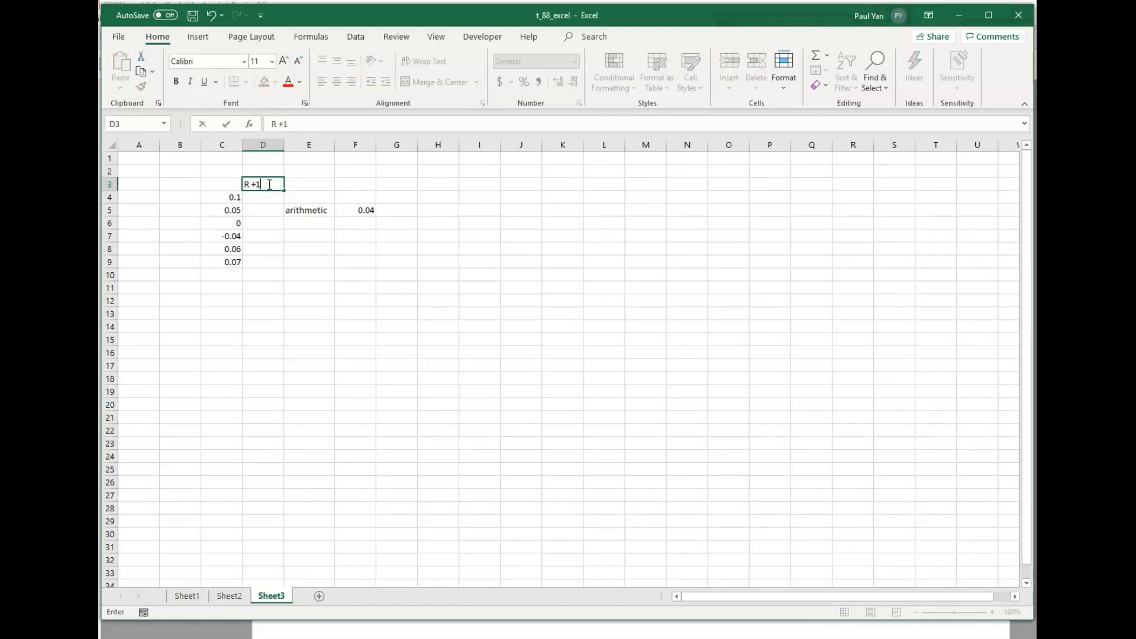
{"action": "key", "text": "Return"}
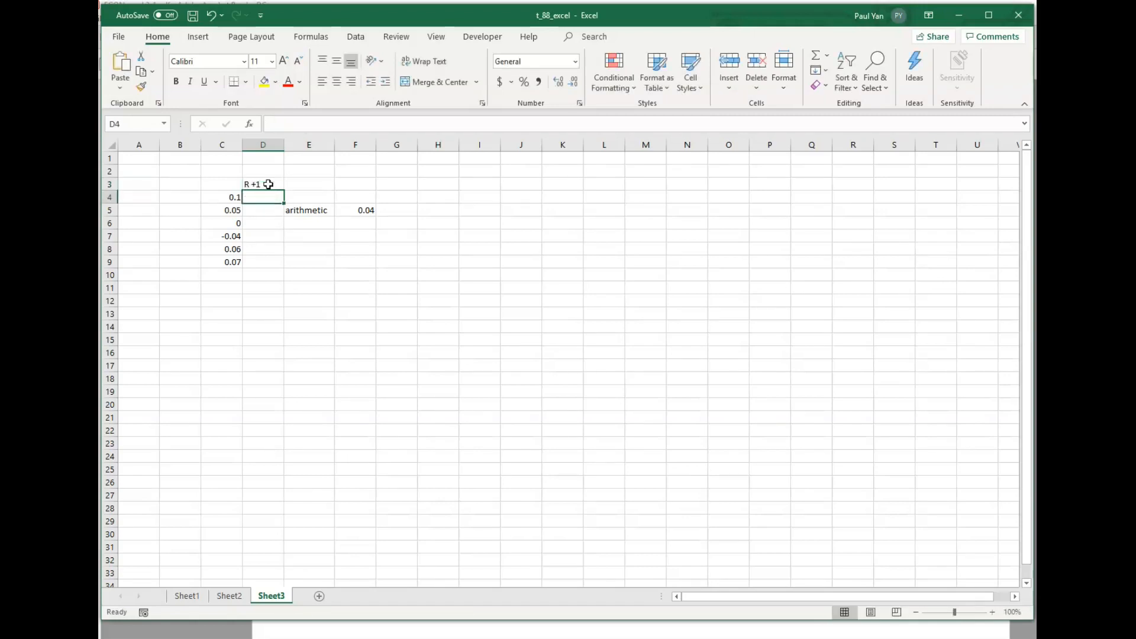
{"action": "type", "text": "="}
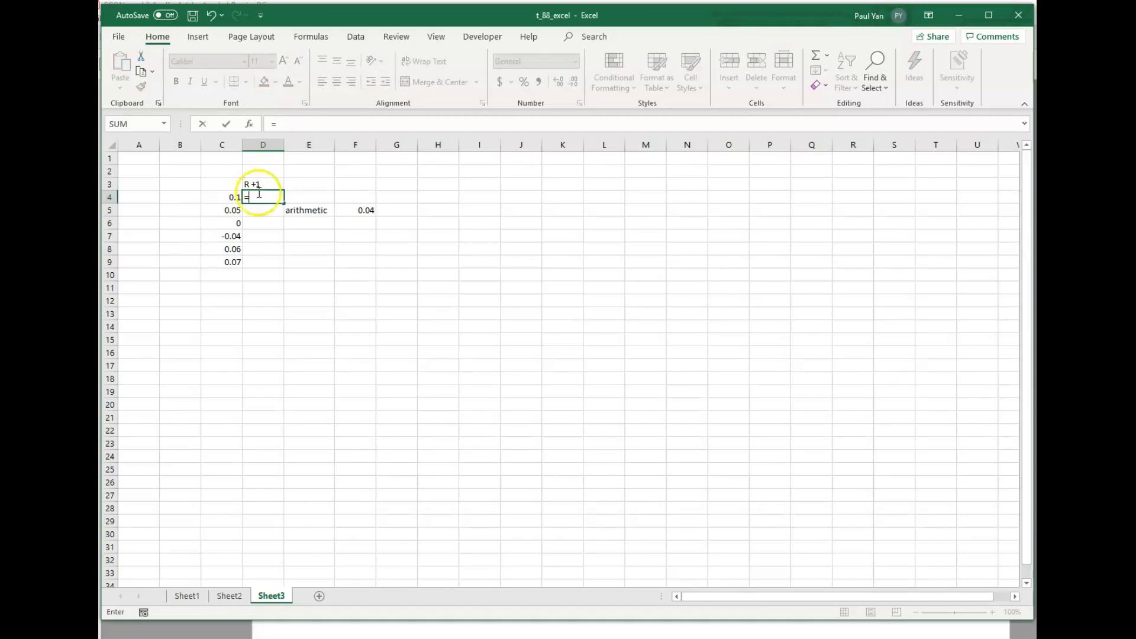
{"action": "left_click", "coordinate": [237, 200]}
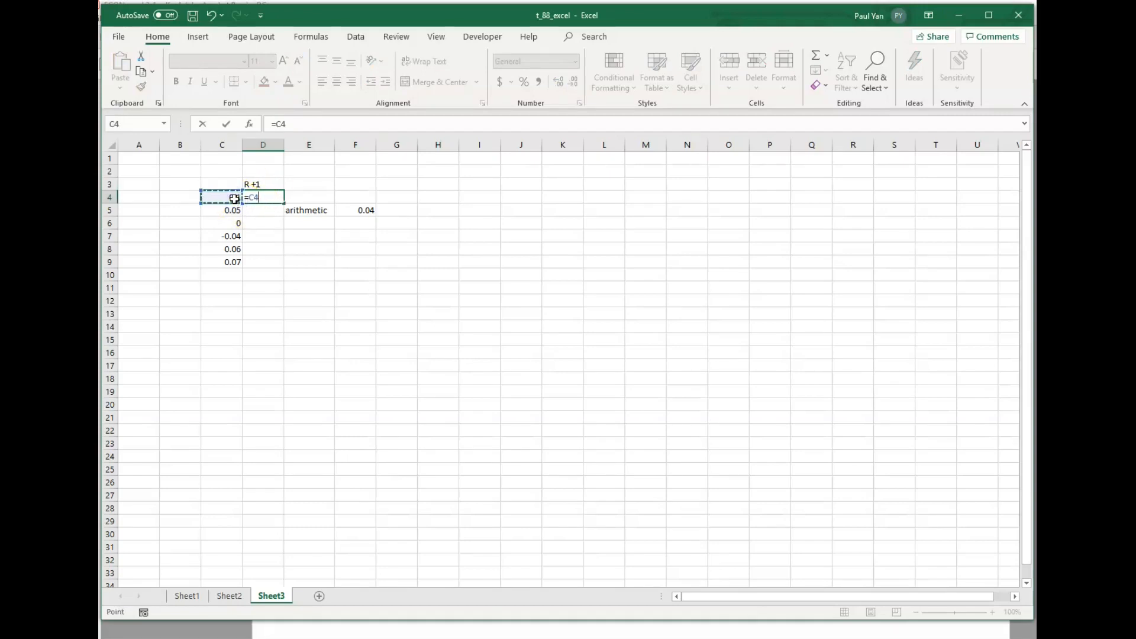
{"action": "type", "text": "+1"}
{"action": "key", "text": "Return"}
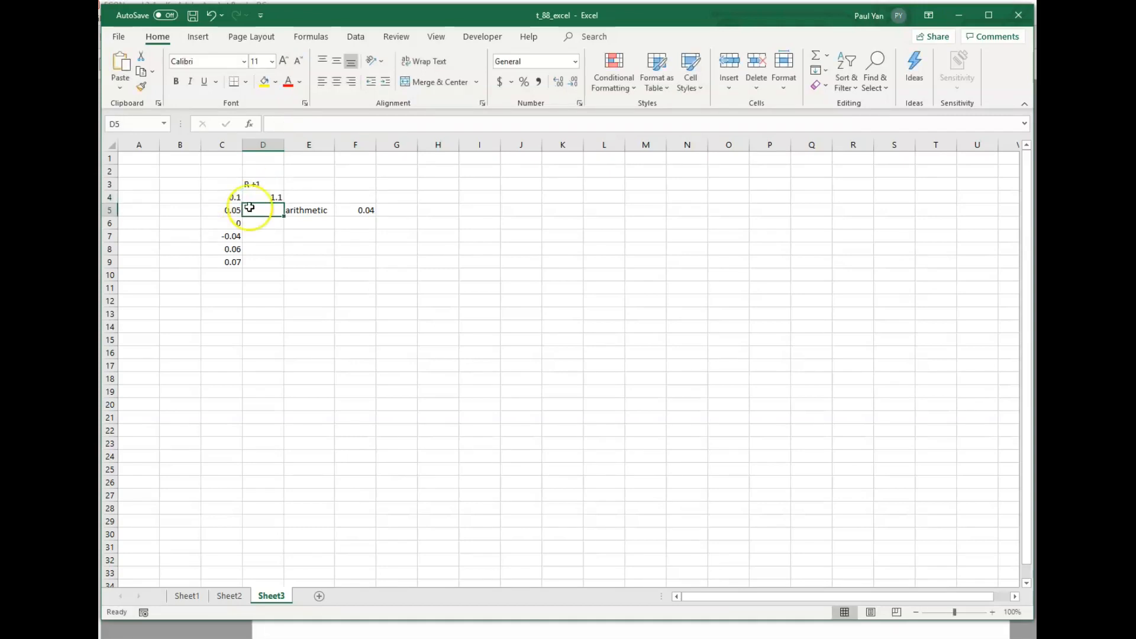
{"action": "left_click", "coordinate": [268, 197]}
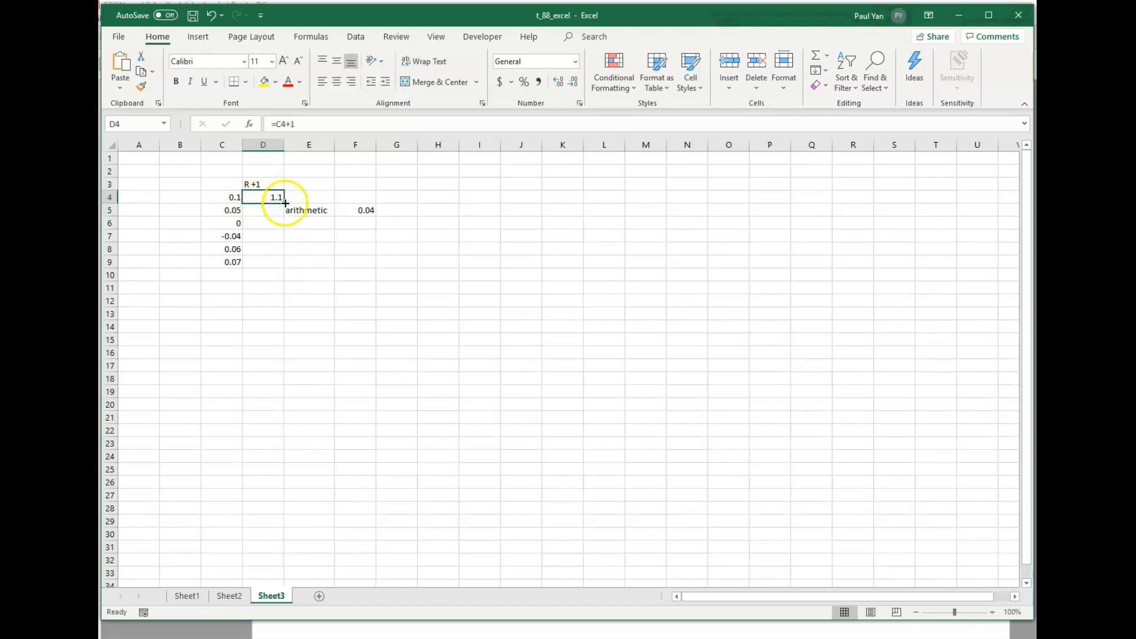
{"action": "left_click_drag", "start_coordinate": [284, 204], "coordinate": [283, 263]}
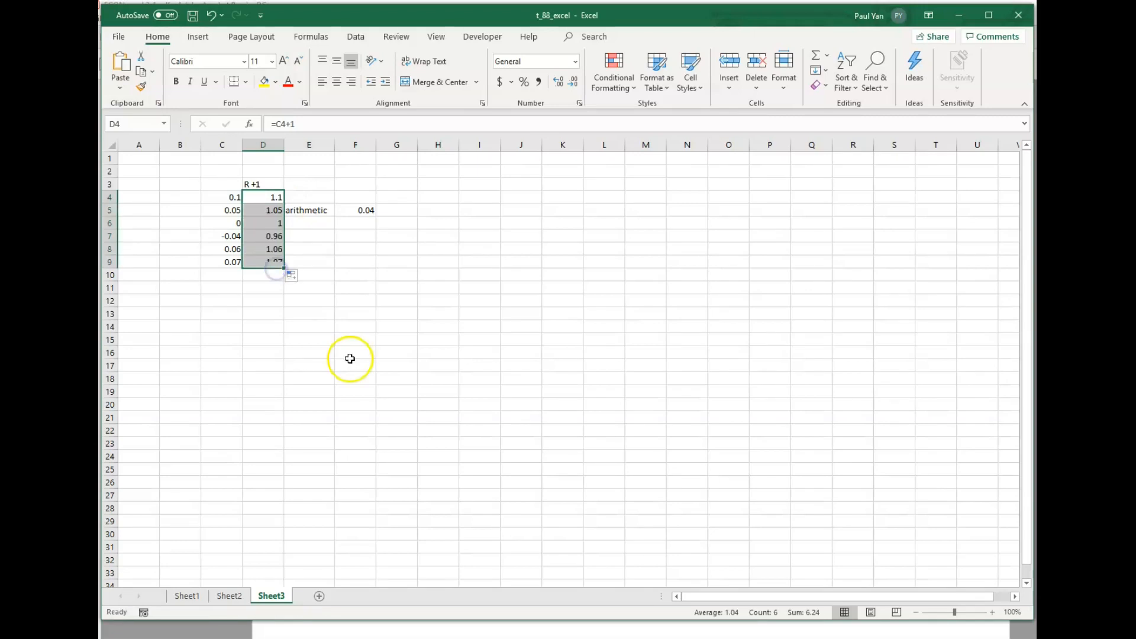
Step: Label E10 "geomean" and calculate =GEOMEAN(D4:D9)-1 in F10
{"action": "left_click", "coordinate": [318, 276]}
{"action": "type", "text": "geomean"}
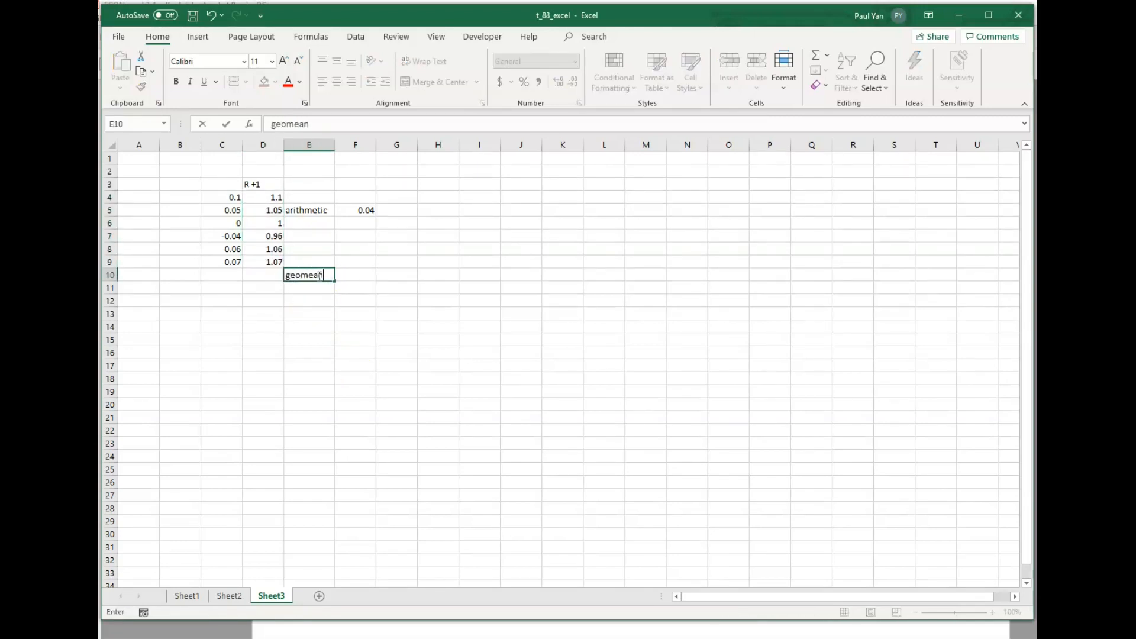
{"action": "key", "text": "Tab"}
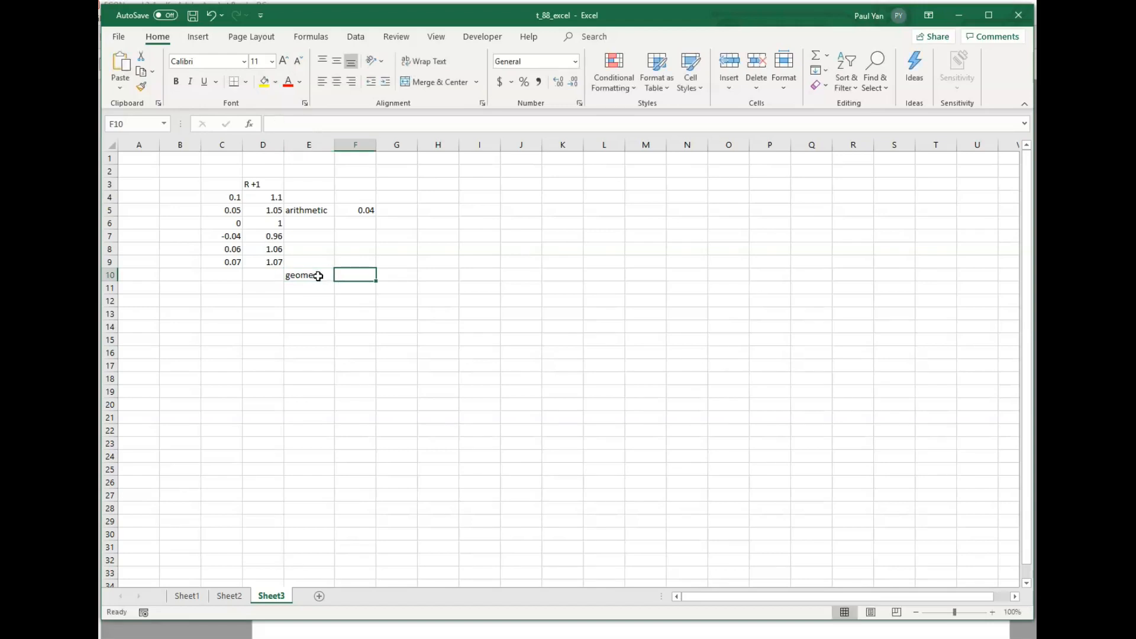
{"action": "type", "text": "=g"}
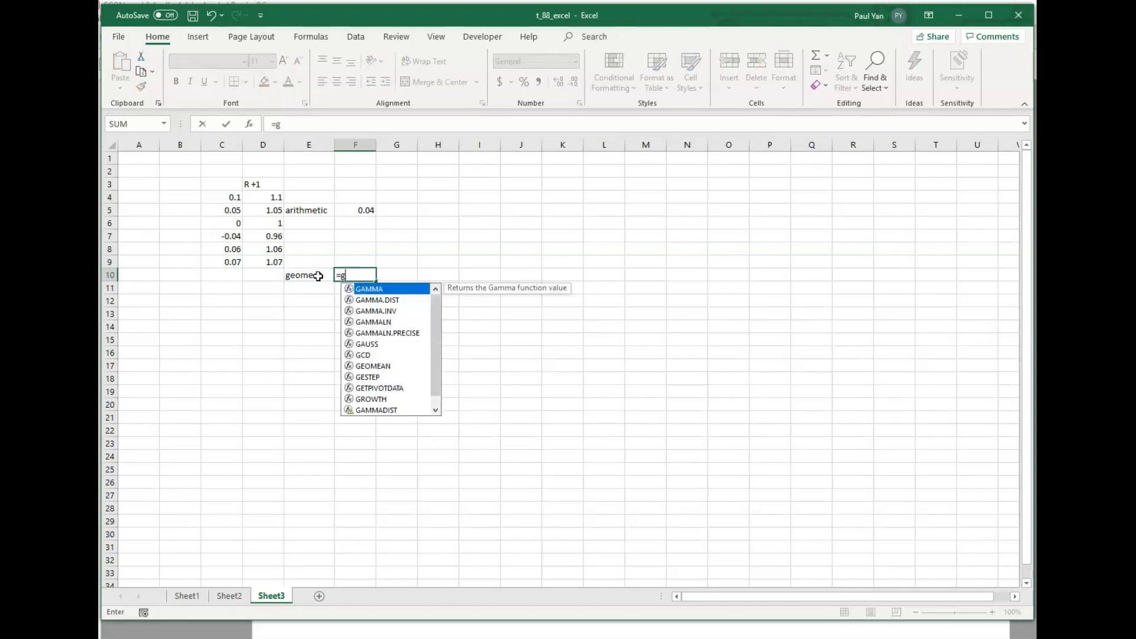
{"action": "type", "text": "eomean"}
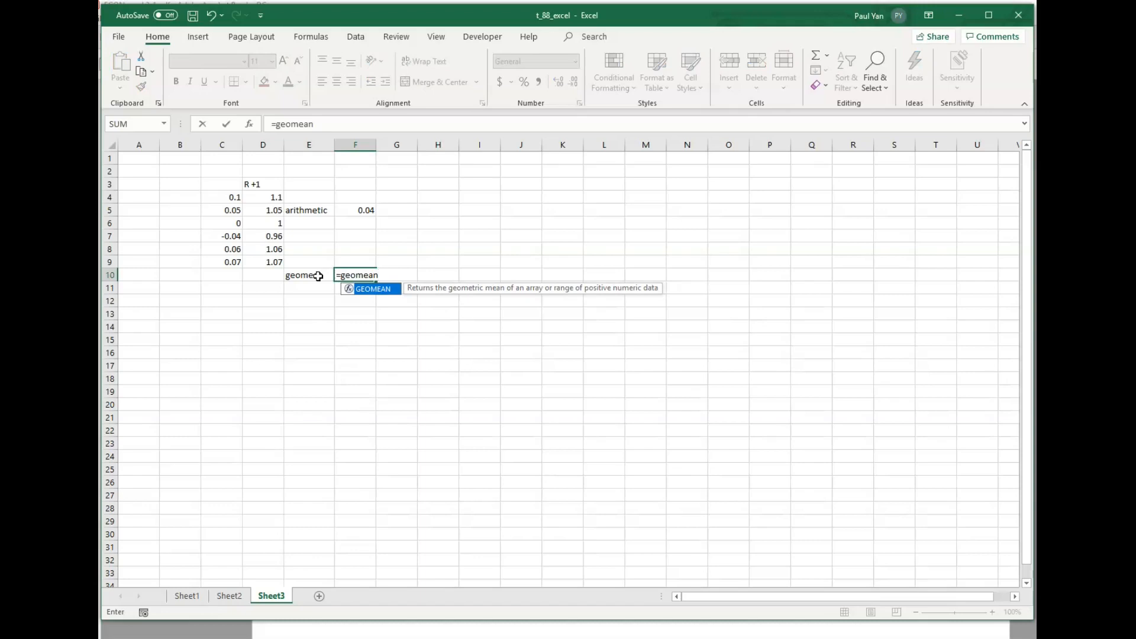
{"action": "type", "text": "("}
{"action": "left_click", "coordinate": [261, 199]}
{"action": "left_click_drag", "start_coordinate": [261, 199], "coordinate": [260, 255]}
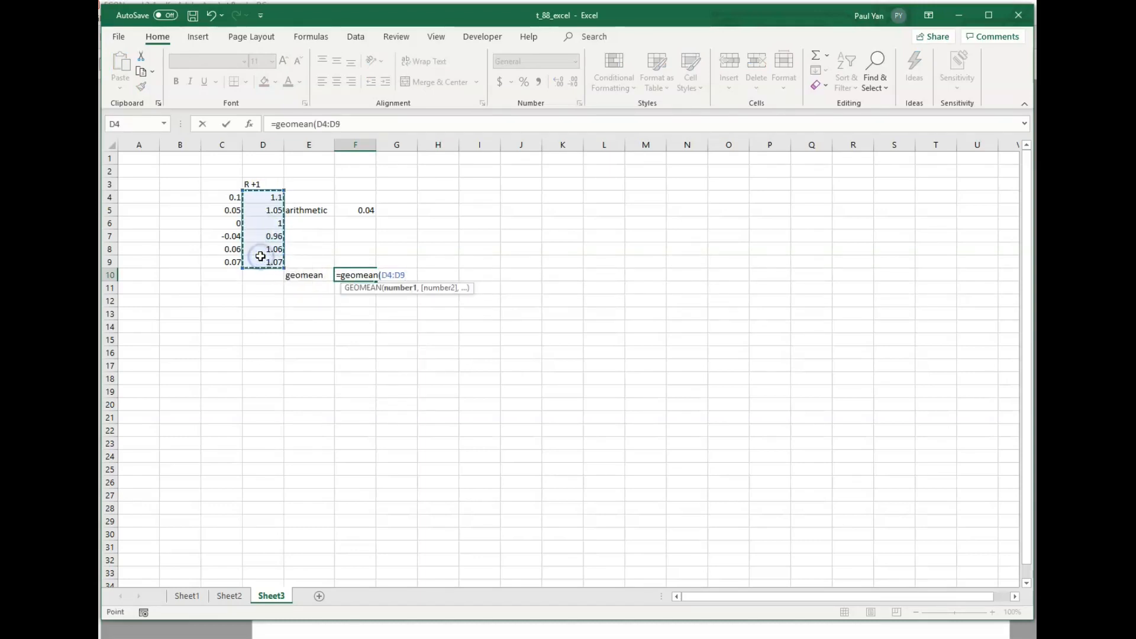
{"action": "type", "text": ")-"}
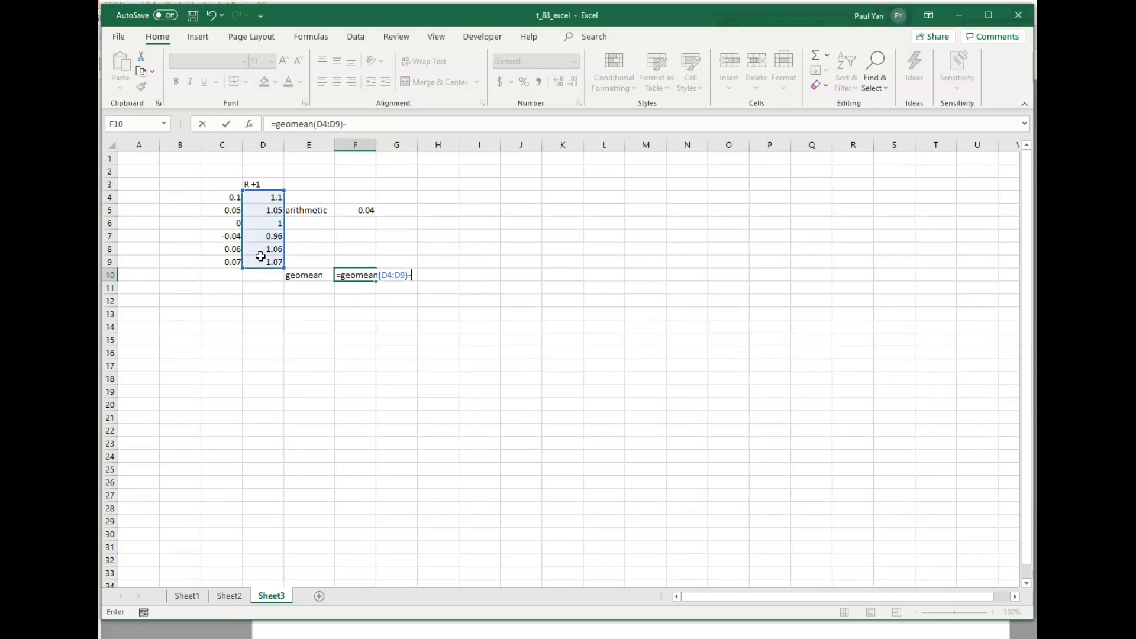
{"action": "key", "text": "Return"}
{"action": "left_click", "coordinate": [366, 277]}
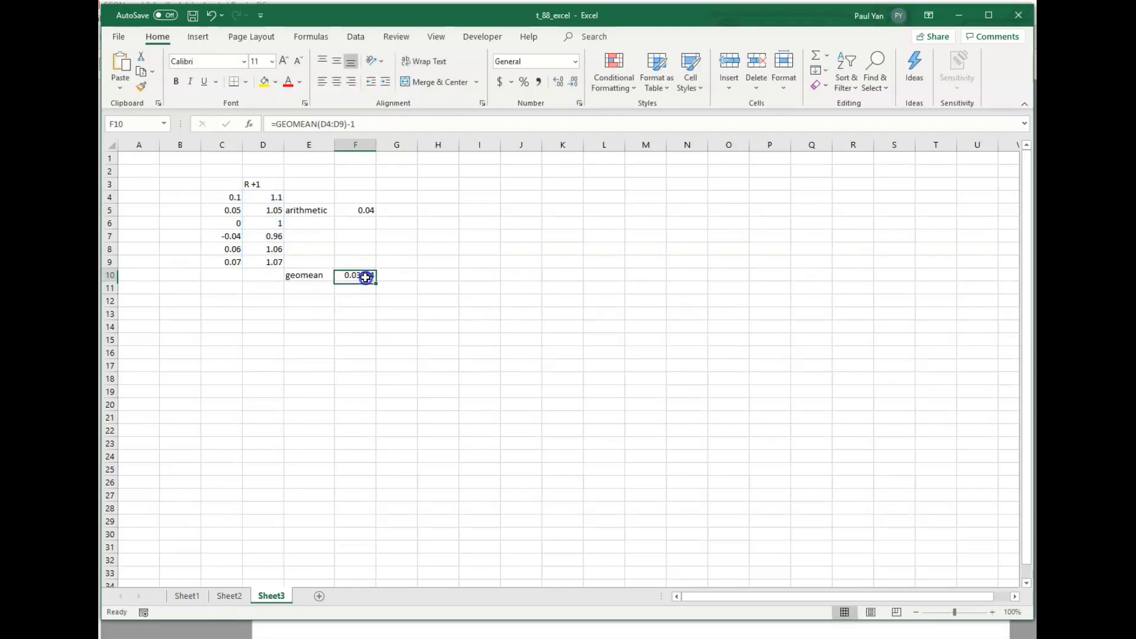
Step: Turn the AVERAGE formula in F5 into text with a leading apostrophe and copy it to I5
{"action": "left_click", "coordinate": [994, 612]}
{"action": "left_click", "coordinate": [994, 612]}
{"action": "left_click", "coordinate": [994, 612]}
{"action": "left_click", "coordinate": [994, 612]}
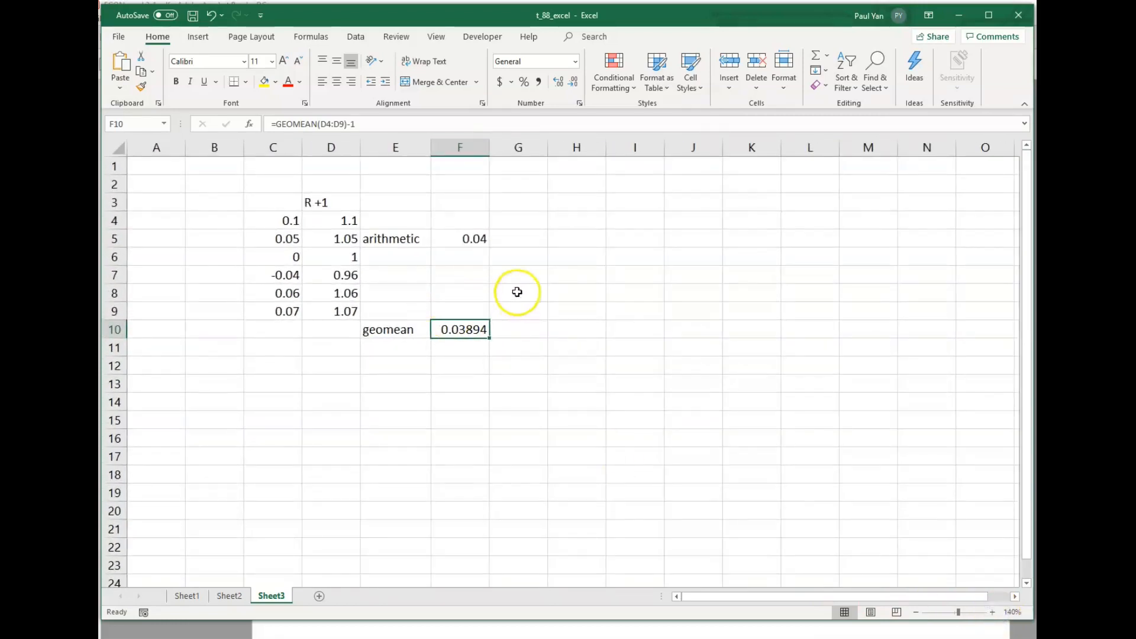
{"action": "left_click", "coordinate": [451, 240]}
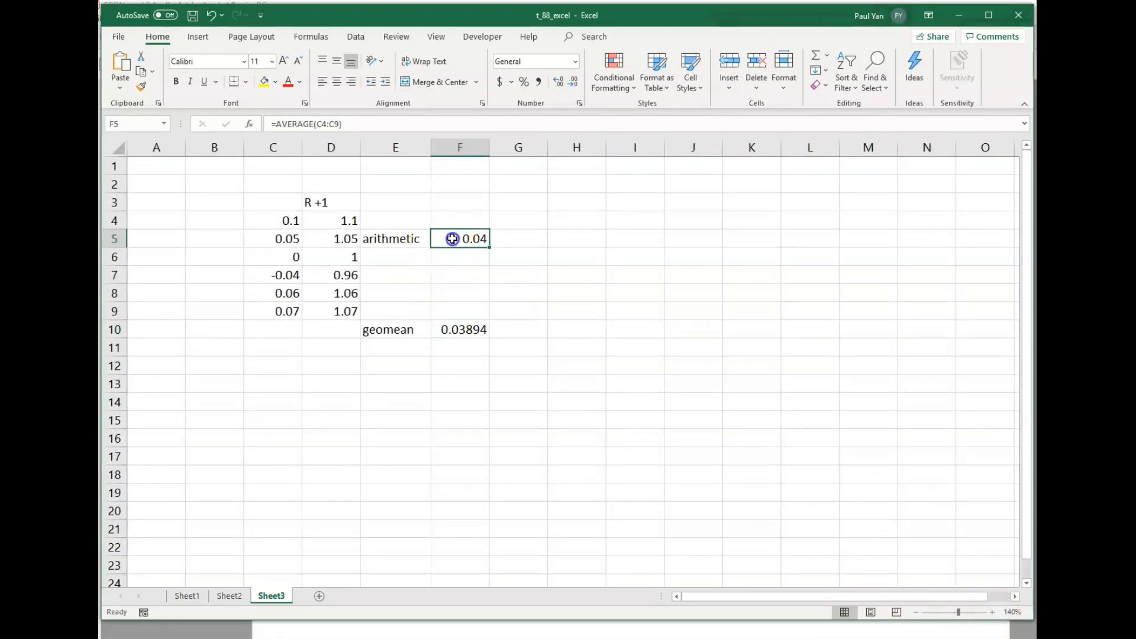
{"action": "left_click", "coordinate": [269, 126]}
{"action": "type", "text": "'"}
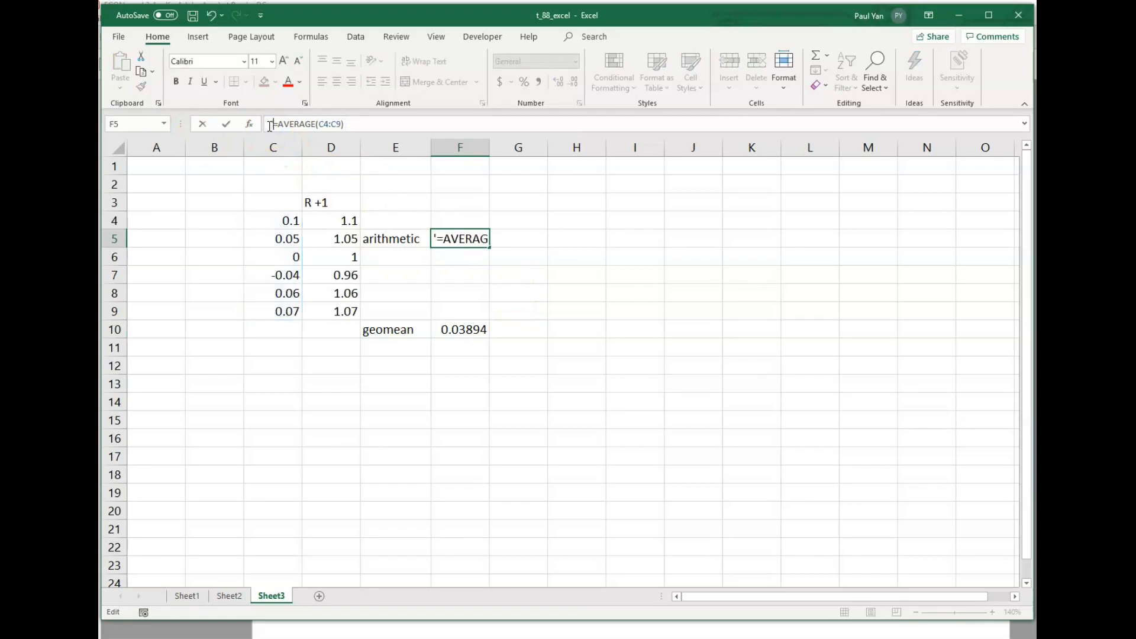
{"action": "key", "text": "Return"}
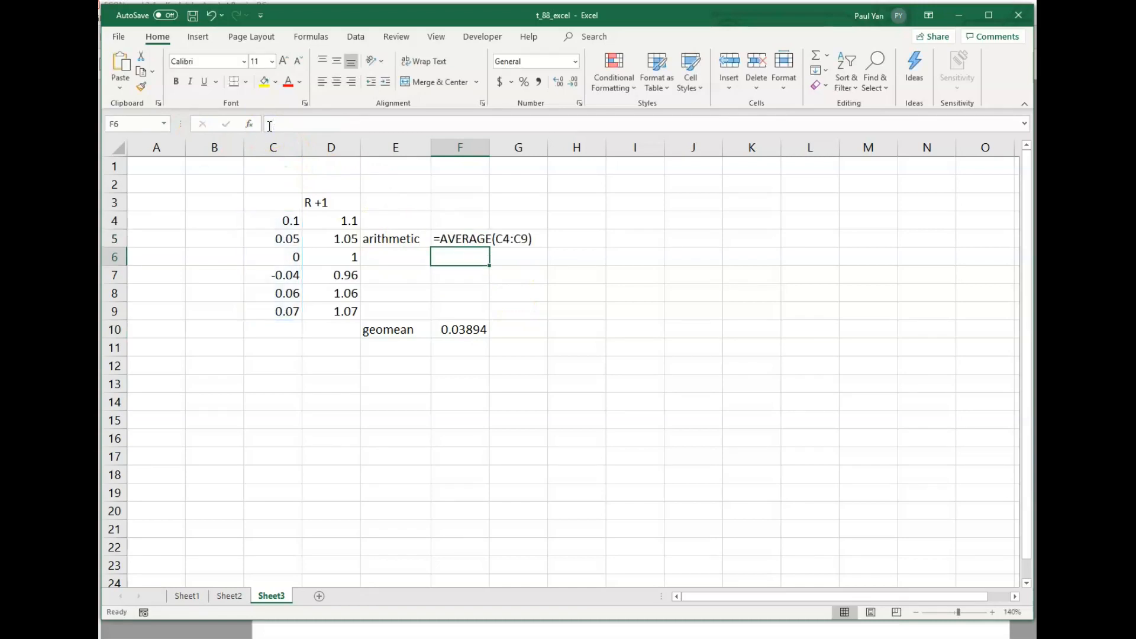
{"action": "right_click", "coordinate": [460, 239]}
{"action": "left_click", "coordinate": [494, 268]}
{"action": "right_click", "coordinate": [627, 238]}
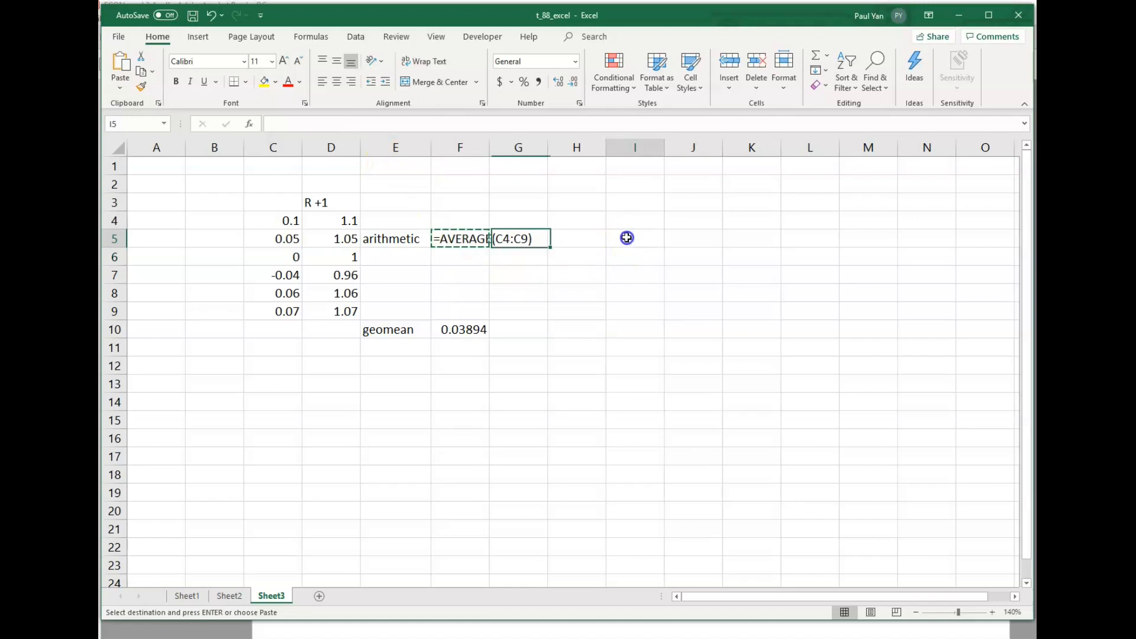
{"action": "left_click", "coordinate": [678, 304]}
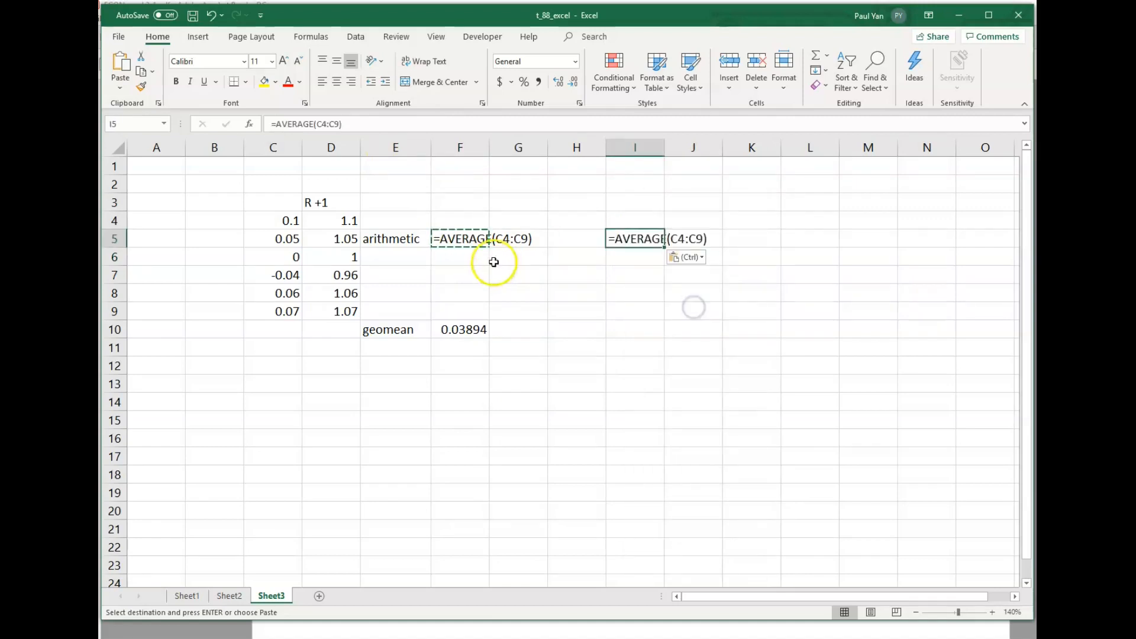
Step: Restore F5 to a working AVERAGE formula by removing its leading apostrophe
{"action": "left_click", "coordinate": [448, 247]}
{"action": "left_click", "coordinate": [270, 123]}
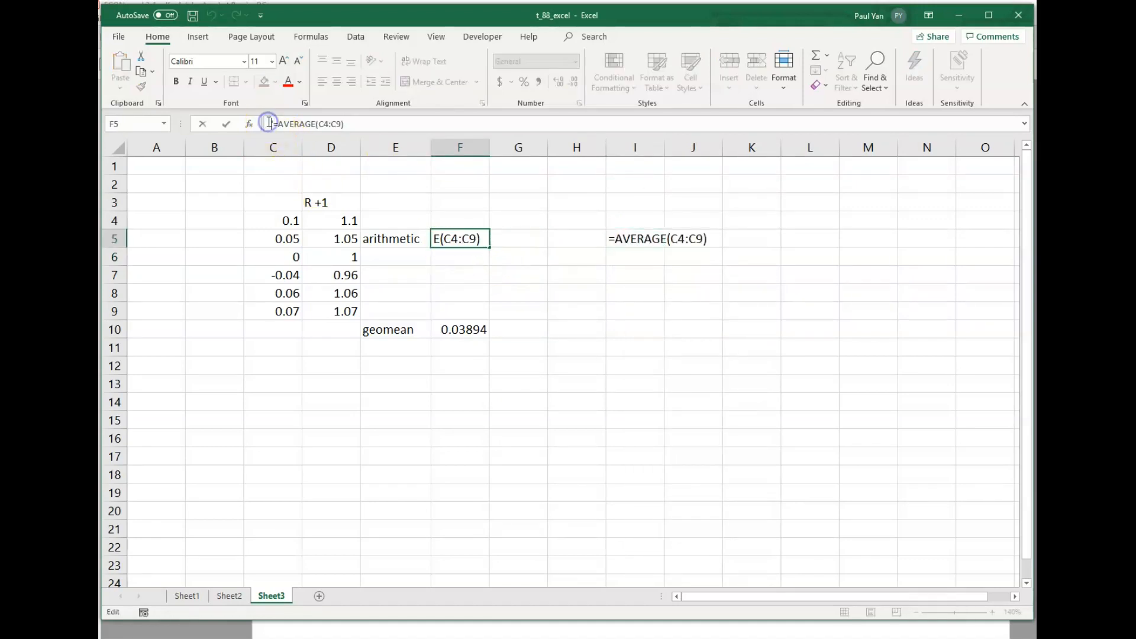
{"action": "key", "text": "Delete"}
{"action": "key", "text": "Return"}
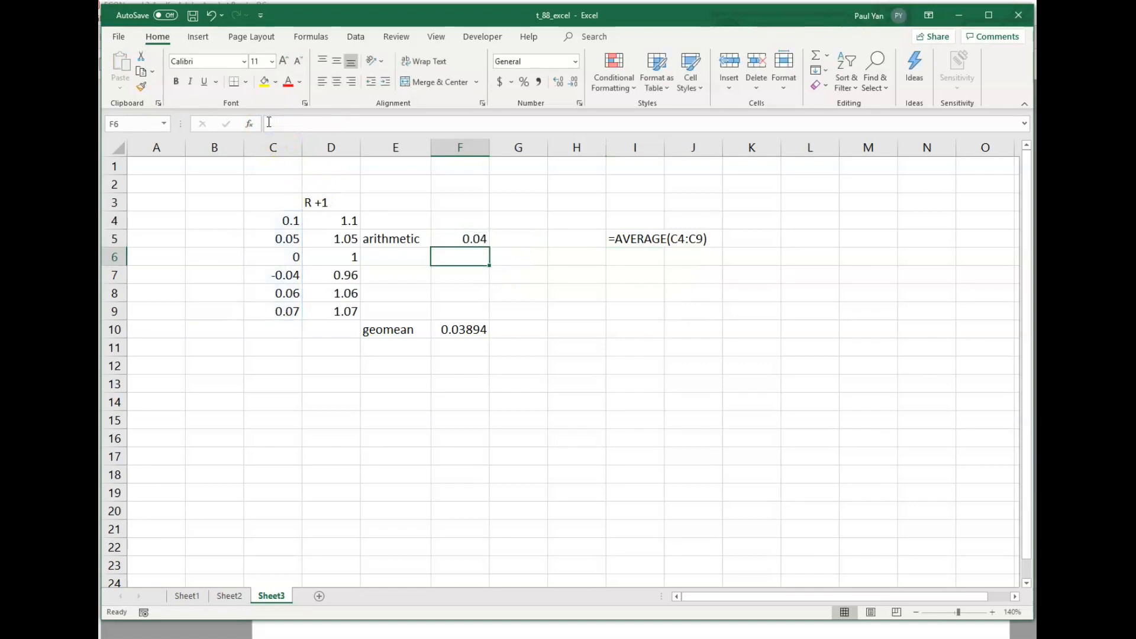
Step: Turn the GEOMEAN formula in F10 into text with a leading apostrophe and copy it to I10
{"action": "left_click", "coordinate": [458, 329]}
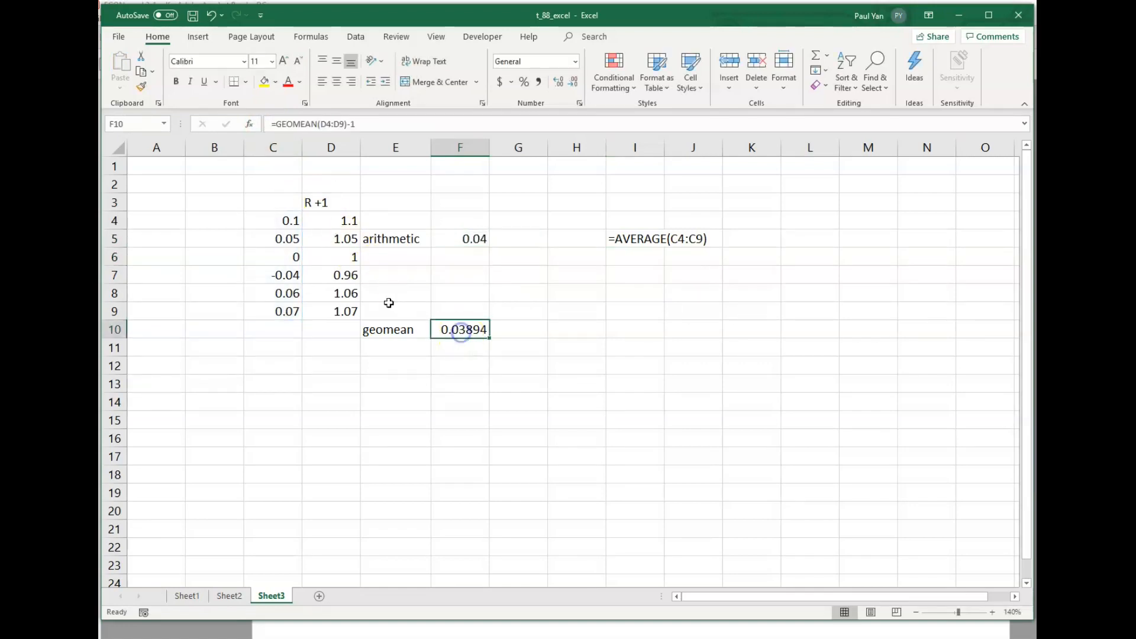
{"action": "left_click", "coordinate": [267, 128]}
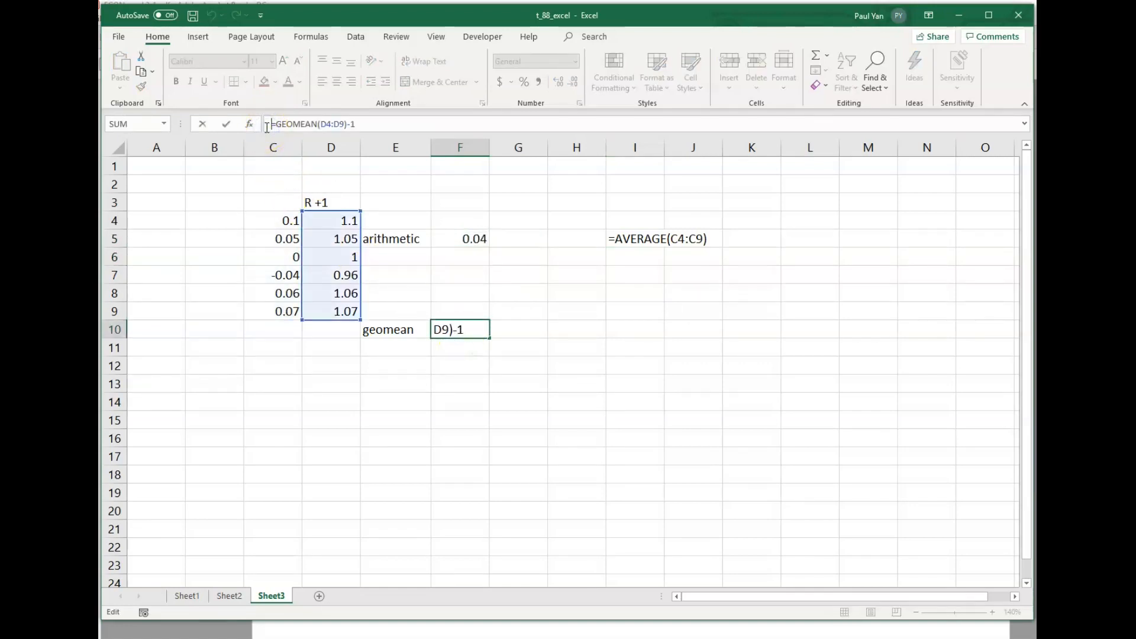
{"action": "type", "text": "'"}
{"action": "key", "text": "Return"}
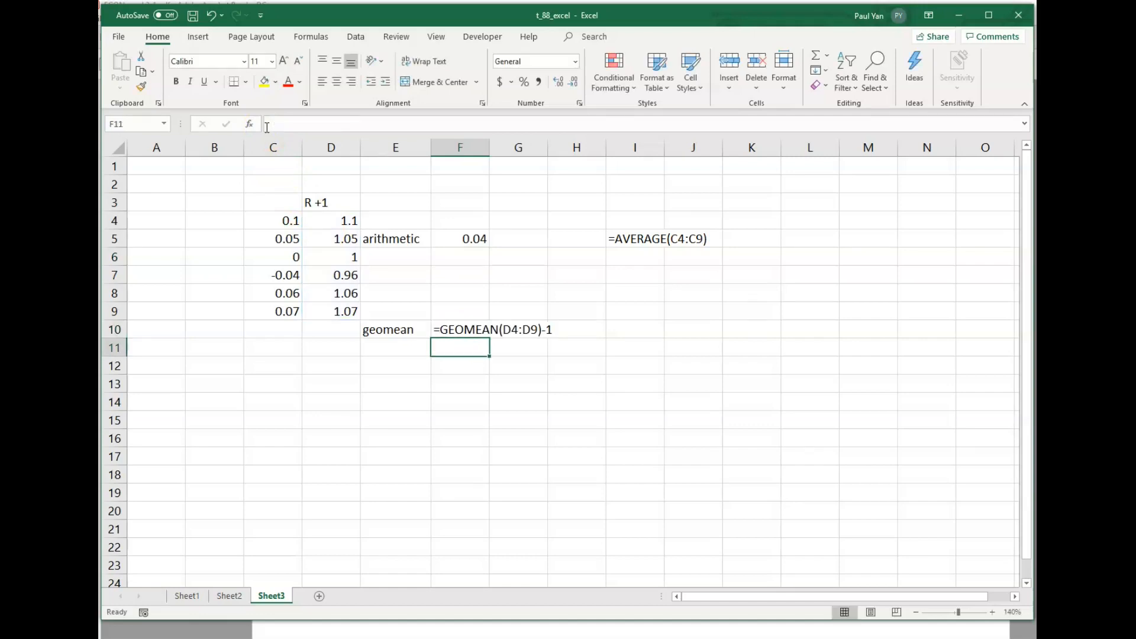
{"action": "right_click", "coordinate": [457, 330]}
{"action": "left_click", "coordinate": [482, 333]}
{"action": "left_click", "coordinate": [630, 331]}
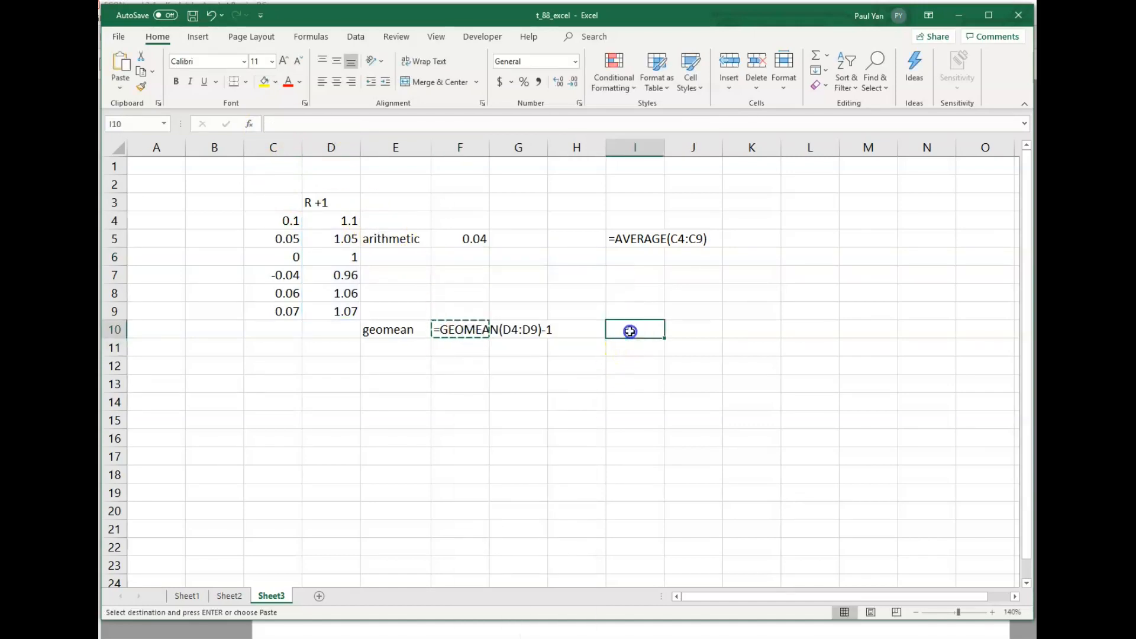
{"action": "right_click", "coordinate": [630, 331]}
{"action": "left_click", "coordinate": [664, 391]}
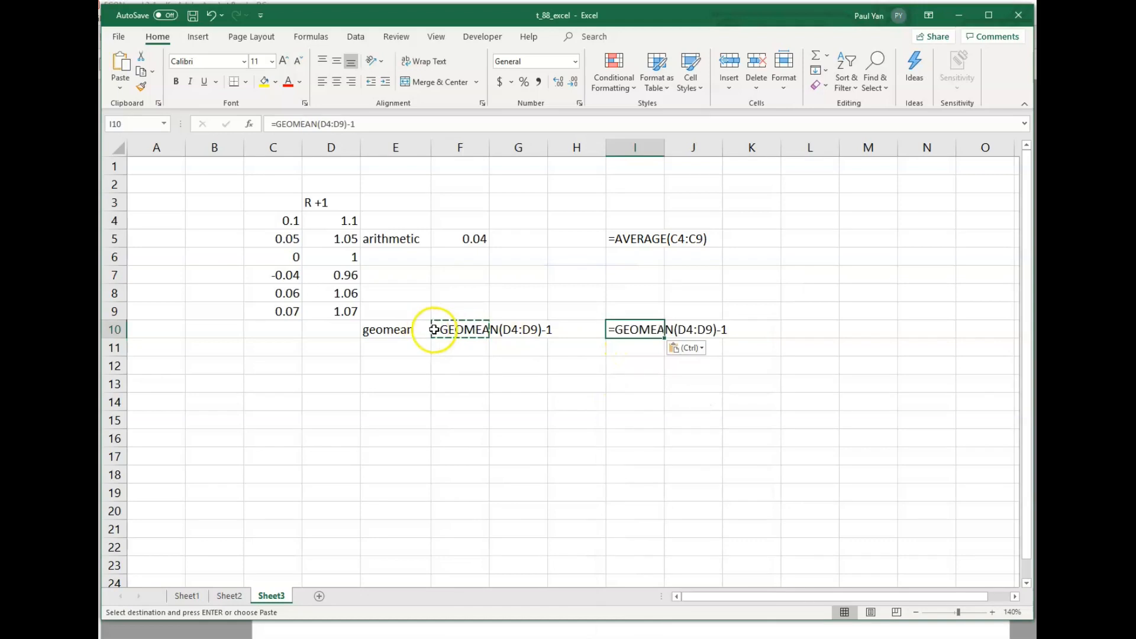
Step: Restore F10 to a working GEOMEAN formula by removing its leading apostrophe, and select the R +1 values in D4:D9
{"action": "left_click", "coordinate": [433, 329]}
{"action": "left_click", "coordinate": [271, 124]}
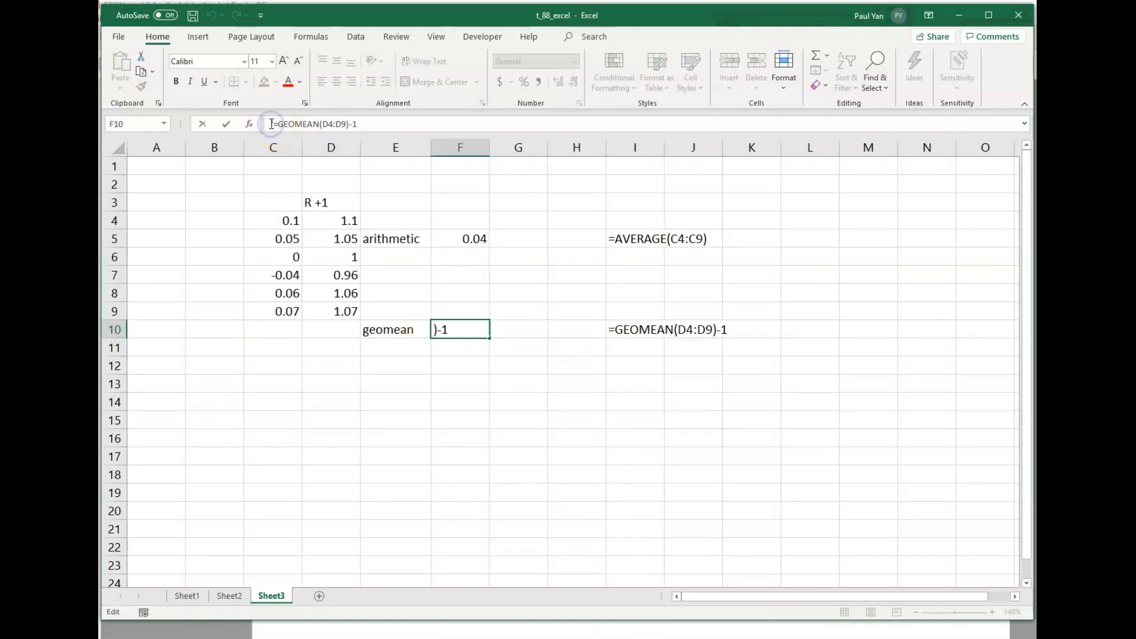
{"action": "key", "text": "Return"}
{"action": "left_click_drag", "start_coordinate": [344, 223], "coordinate": [347, 307]}
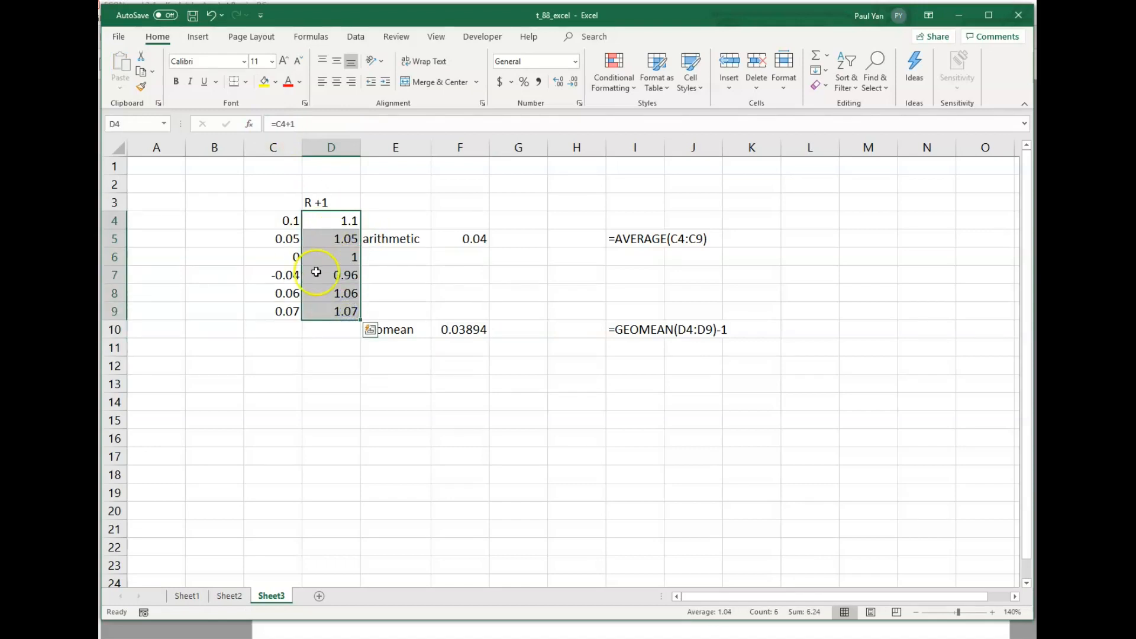
{"action": "left_click", "coordinate": [686, 328]}
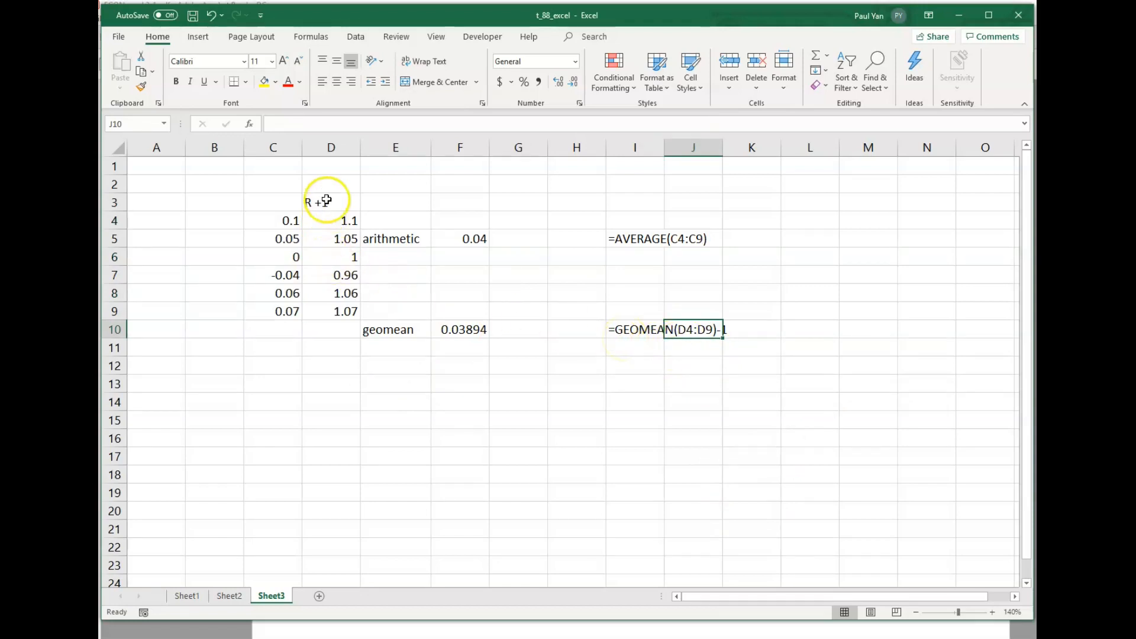
{"action": "left_click_drag", "start_coordinate": [329, 217], "coordinate": [330, 309]}
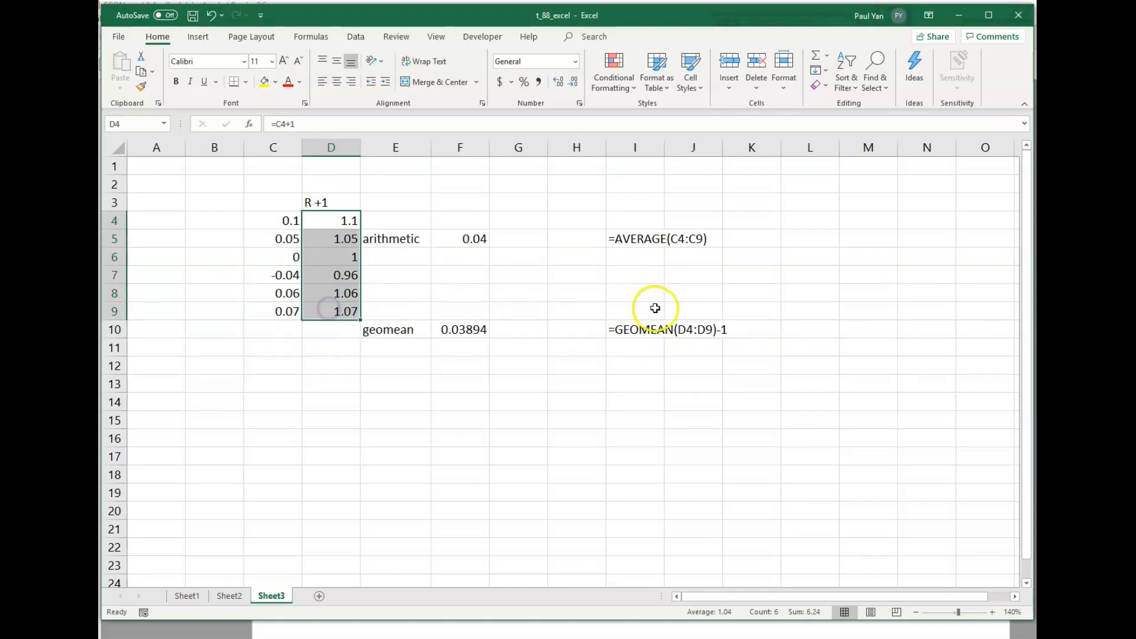
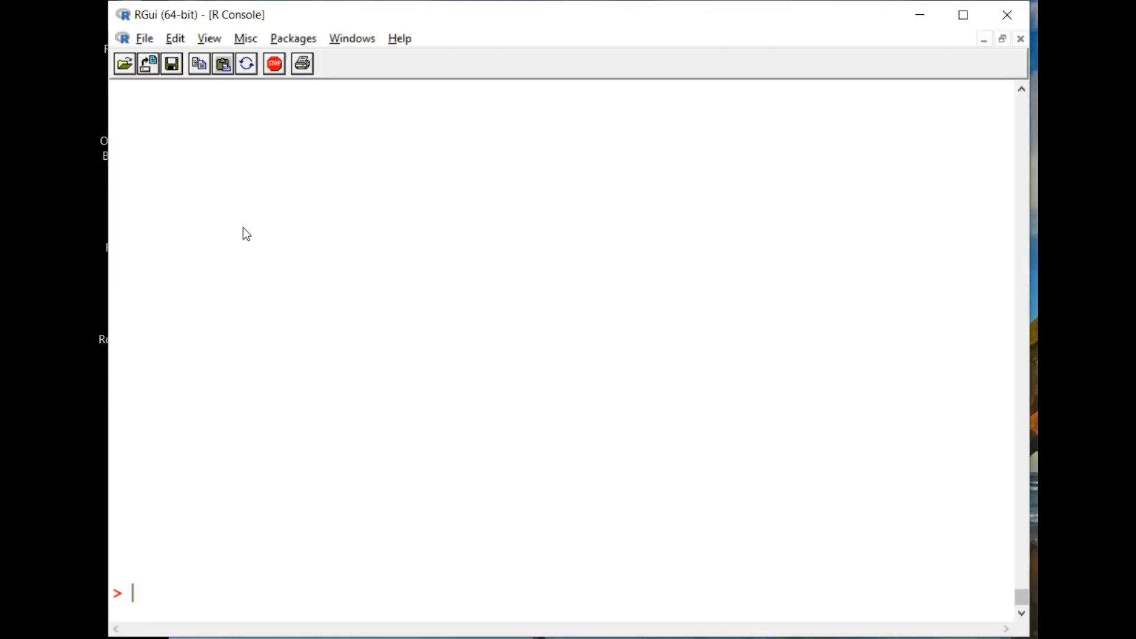
Step: In the R console, display the .getdata menu and examine its .showWebLinks and .showTXTLinks entries with their .csv and .txt short-cuts
{"action": "type", "text": ".getdata"}
{"action": "key", "text": "Return"}
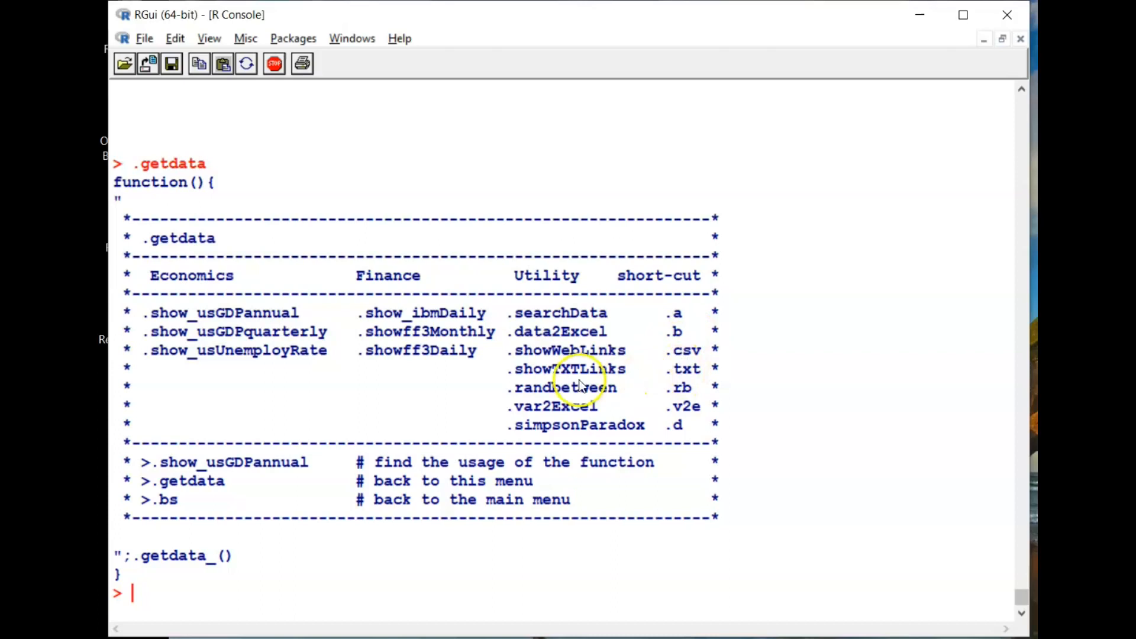
{"action": "left_click_drag", "start_coordinate": [522, 359], "coordinate": [618, 358]}
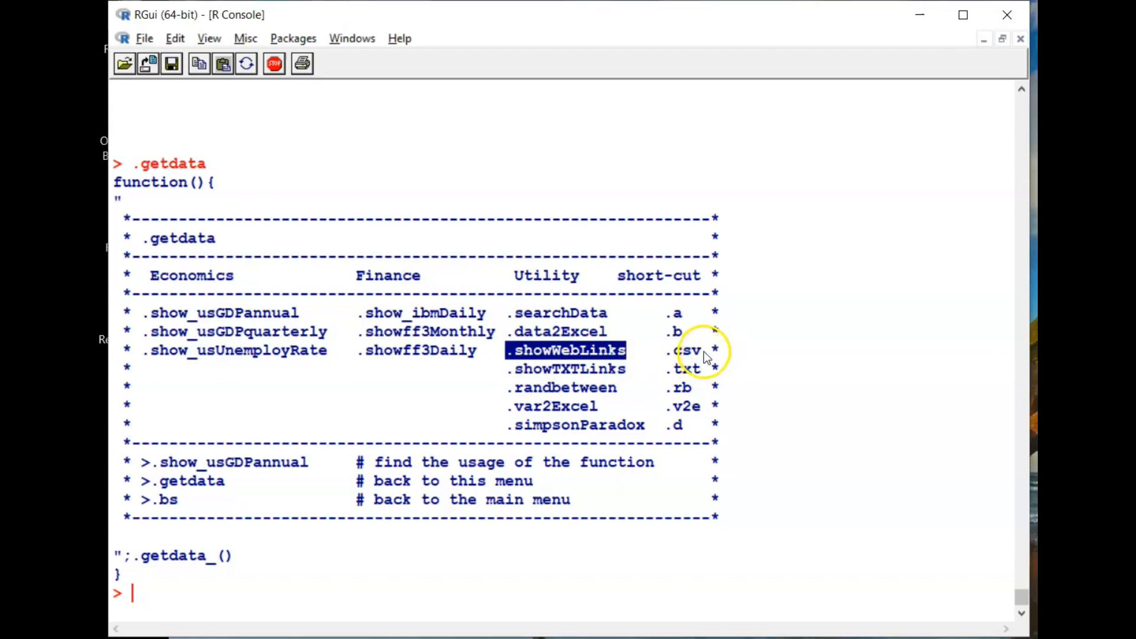
{"action": "left_click_drag", "start_coordinate": [665, 352], "coordinate": [702, 355]}
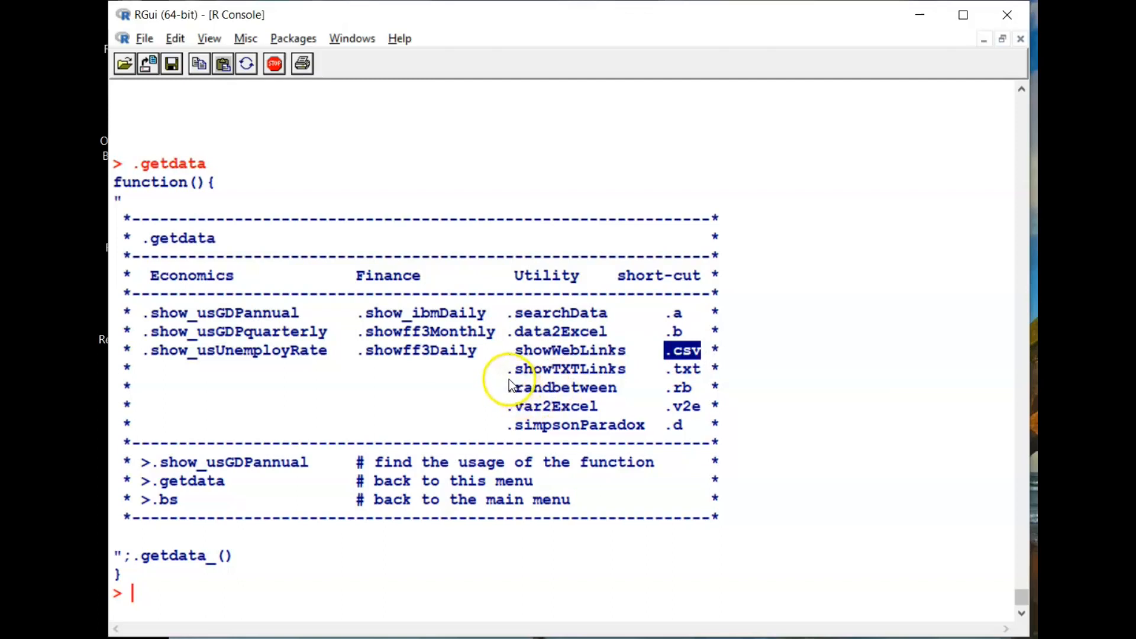
{"action": "left_click_drag", "start_coordinate": [510, 374], "coordinate": [688, 372]}
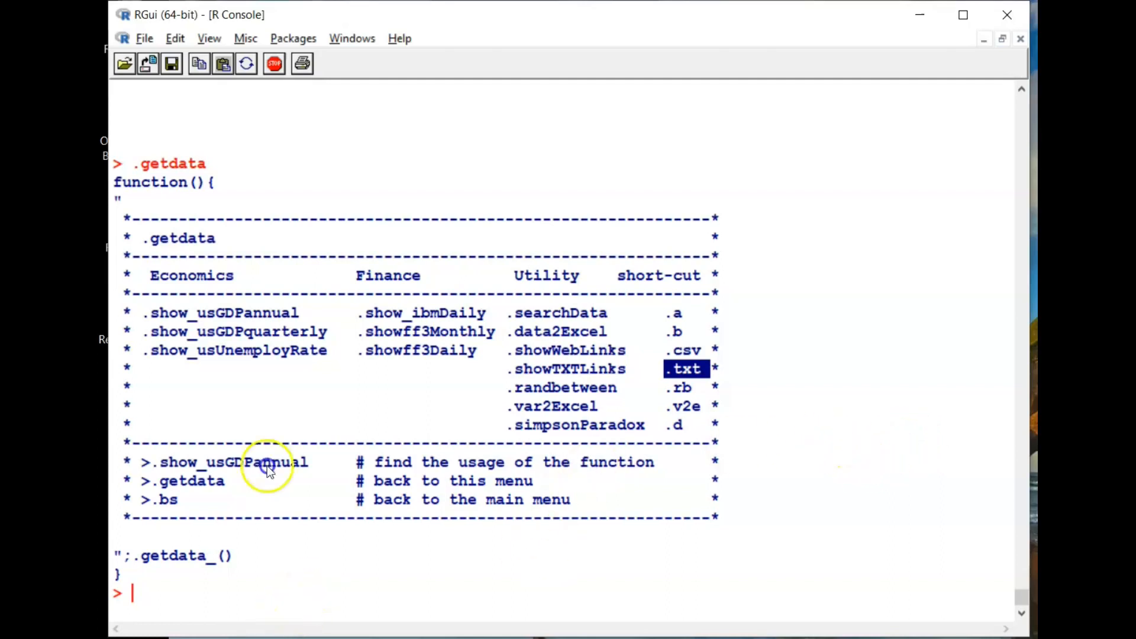
{"action": "left_click", "coordinate": [309, 588]}
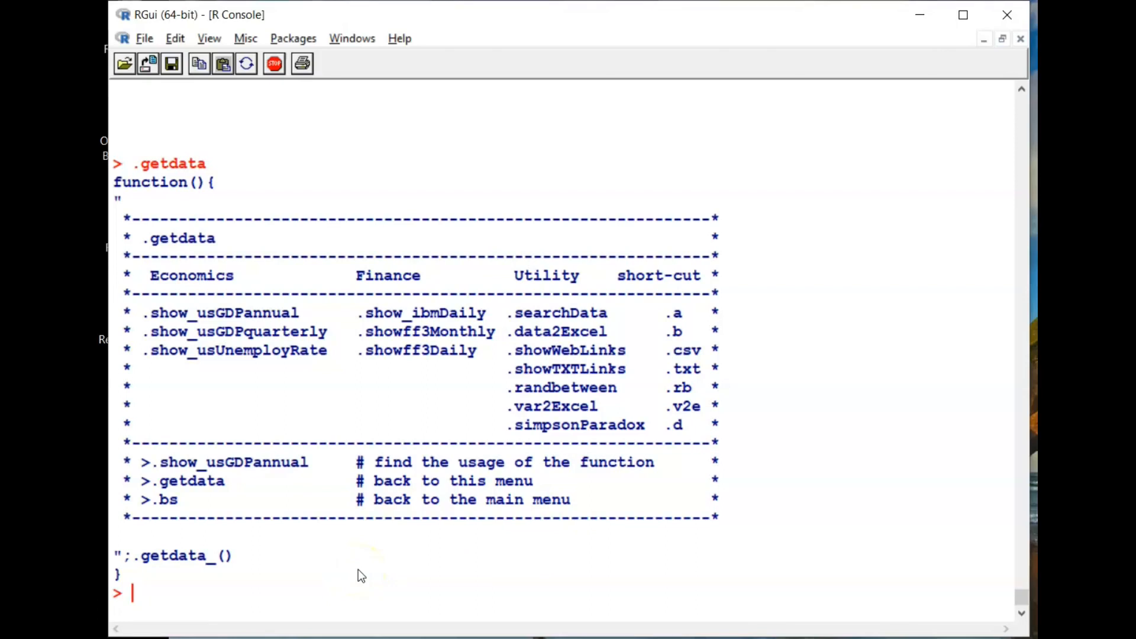
Step: Search the datasets with .a("starting") and export dataset 84 for Excel with .b(84)
{"action": "type", "text": ".a(\"starting\")"}
{"action": "key", "text": "Return"}
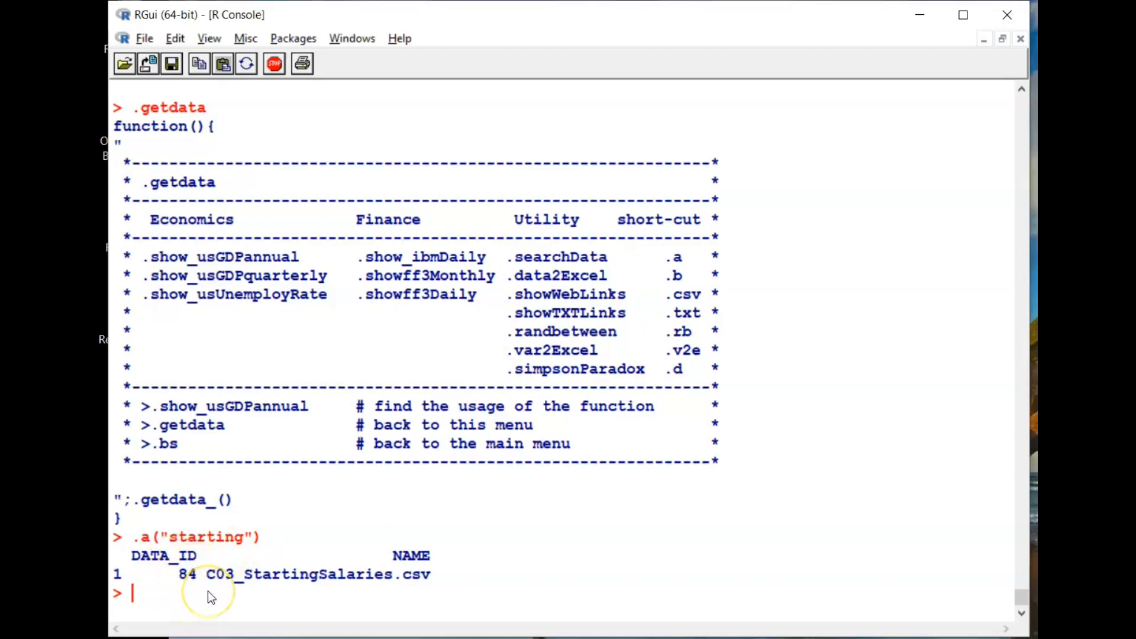
{"action": "type", "text": ".b(84"}
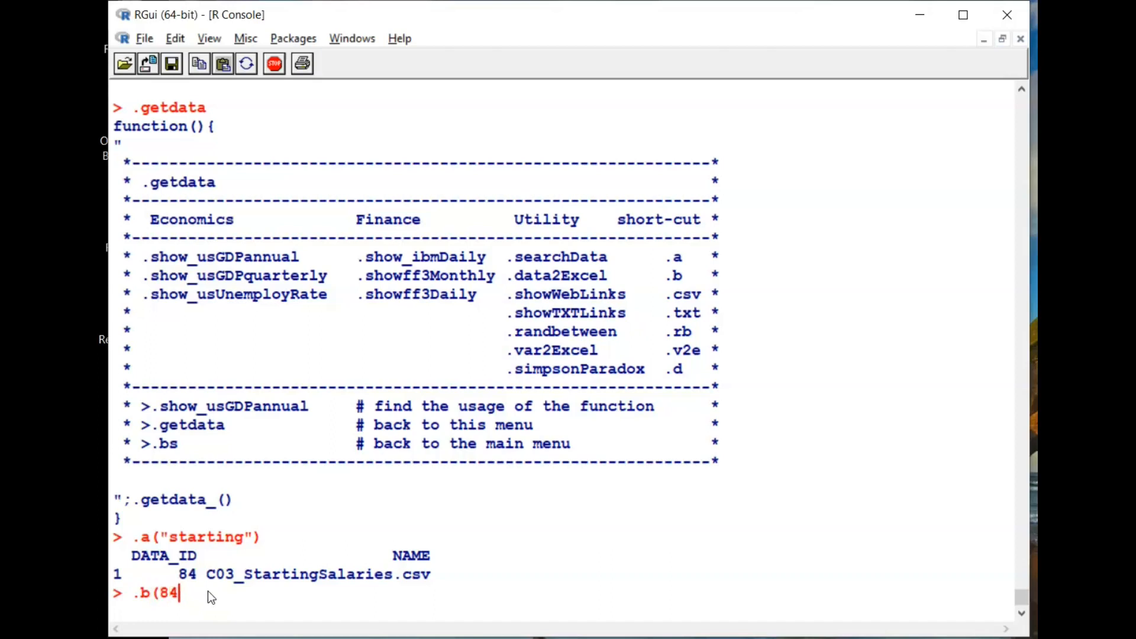
{"action": "key", "text": "Return"}
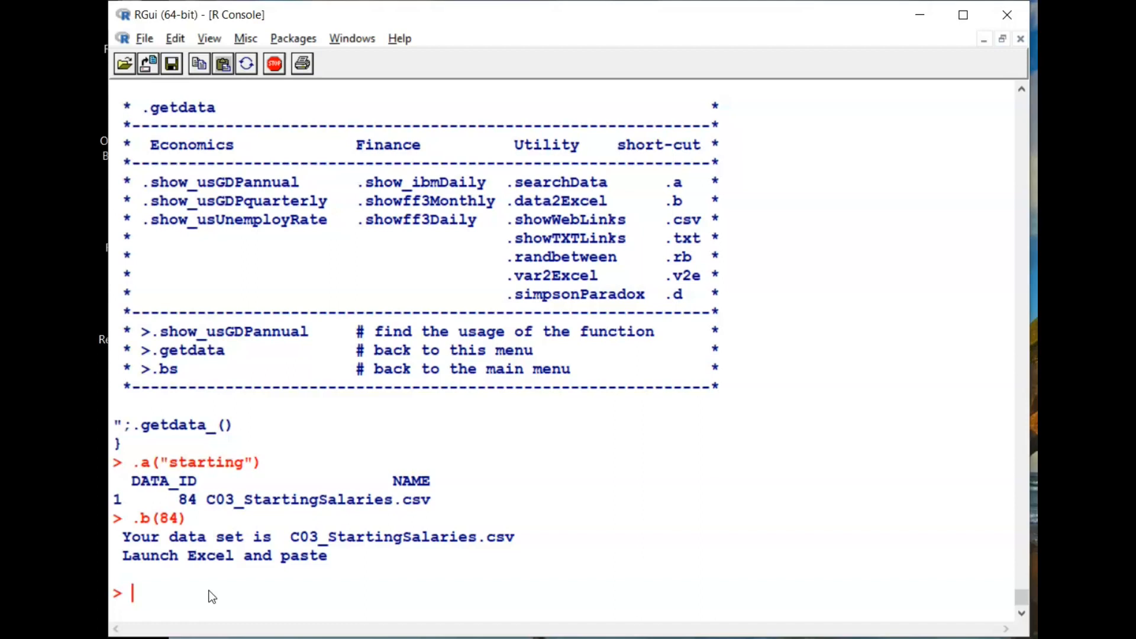
Step: Switch to Excel, create a blank workbook and paste the exported starting salary data at A1
{"action": "left_click", "coordinate": [370, 555]}
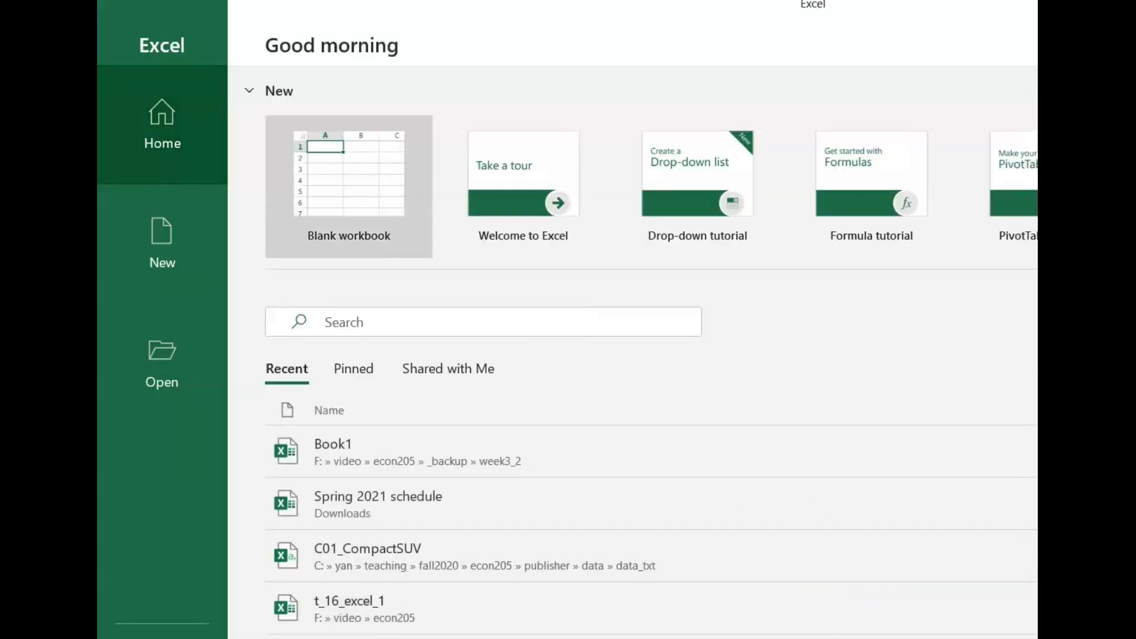
{"action": "left_click", "coordinate": [326, 150]}
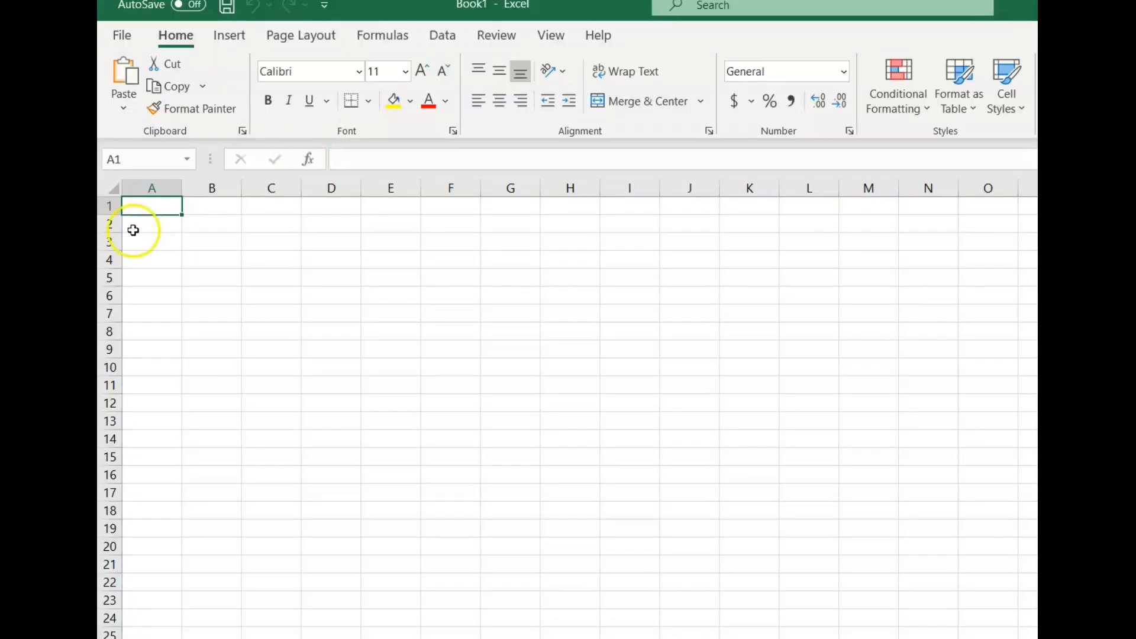
{"action": "right_click", "coordinate": [163, 204]}
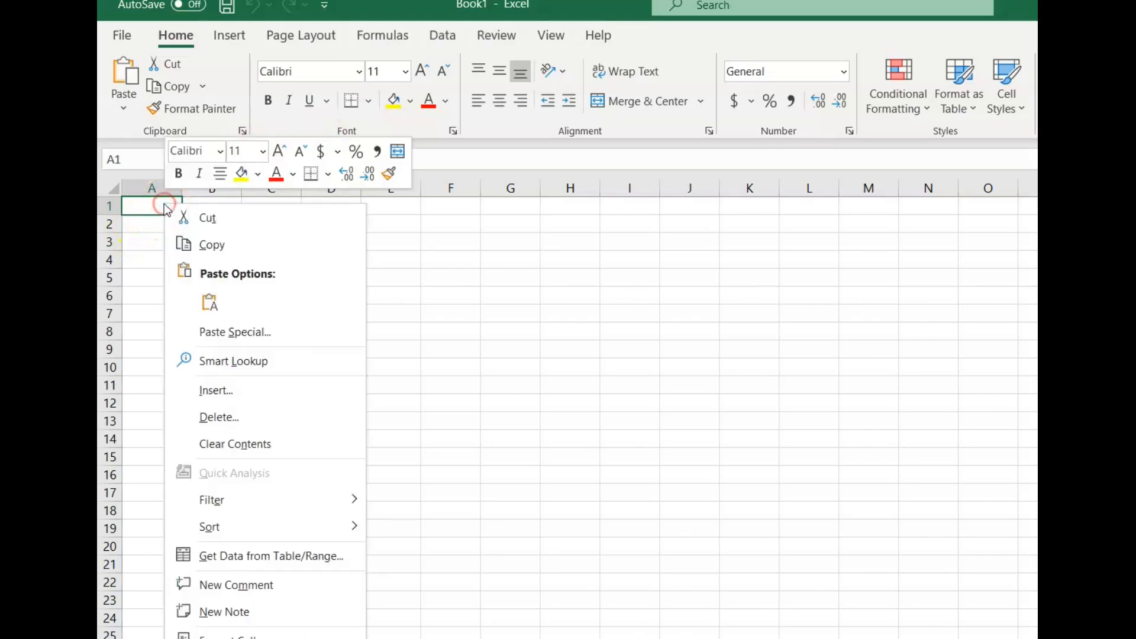
{"action": "left_click", "coordinate": [208, 296]}
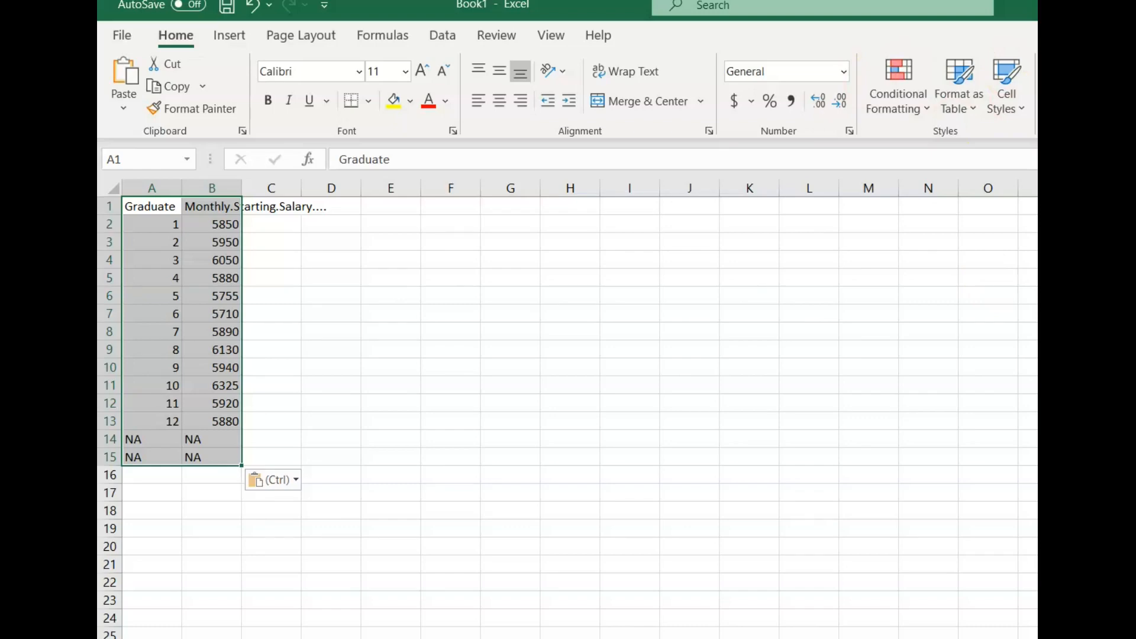
Step: Return to the R console and get the dataset's CSV web link by running .csv("starting")
{"action": "key", "text": "alt+Tab"}
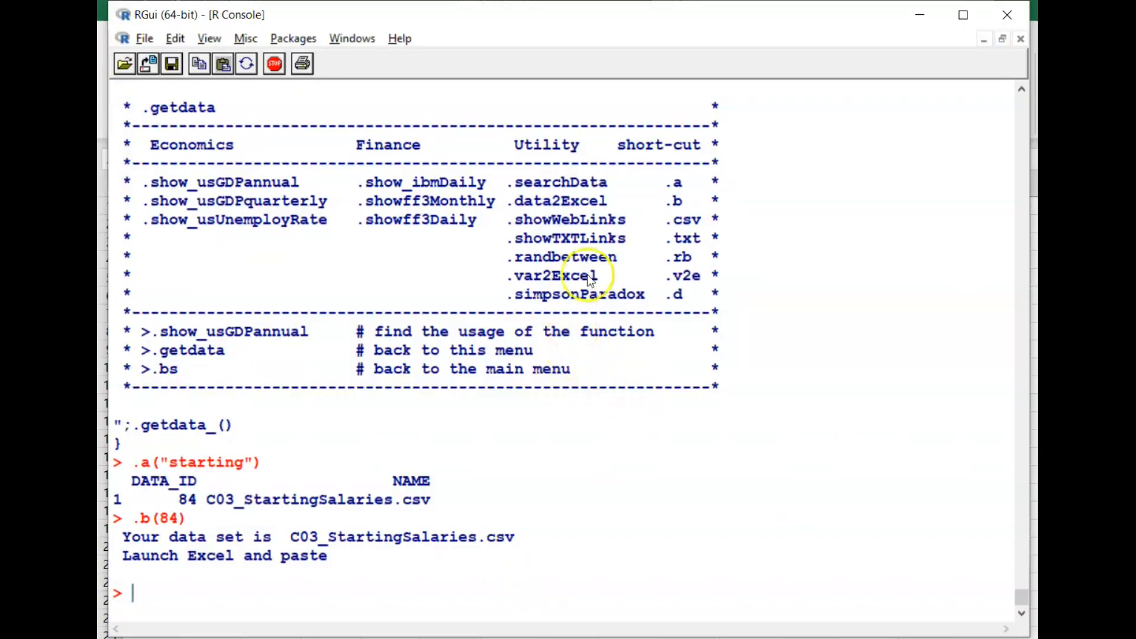
{"action": "left_click_drag", "start_coordinate": [666, 217], "coordinate": [704, 223]}
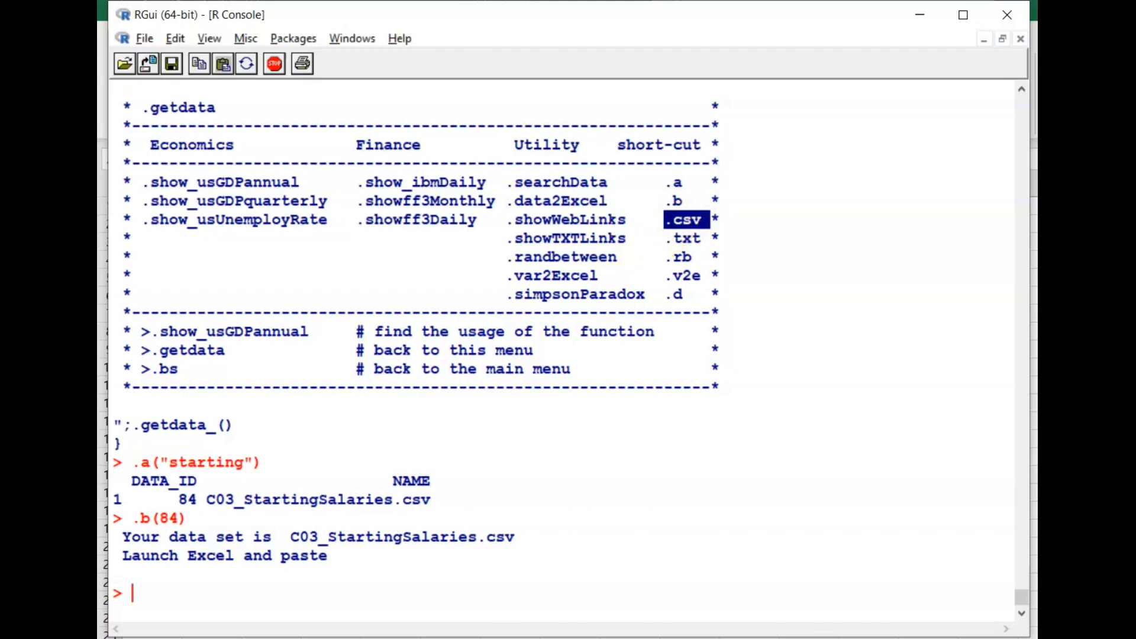
{"action": "left_click", "coordinate": [360, 606]}
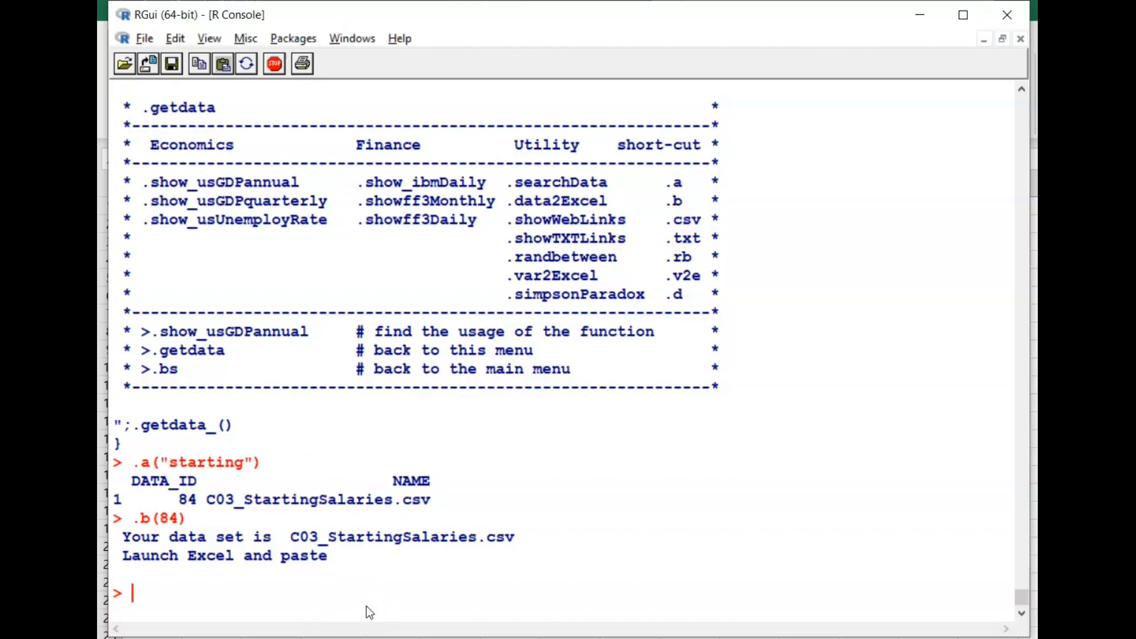
{"action": "key", "text": "Up"}
{"action": "key", "text": "Up"}
{"action": "key", "text": "Home"}
{"action": "key", "text": "Right"}
{"action": "type", "text": "csv"}
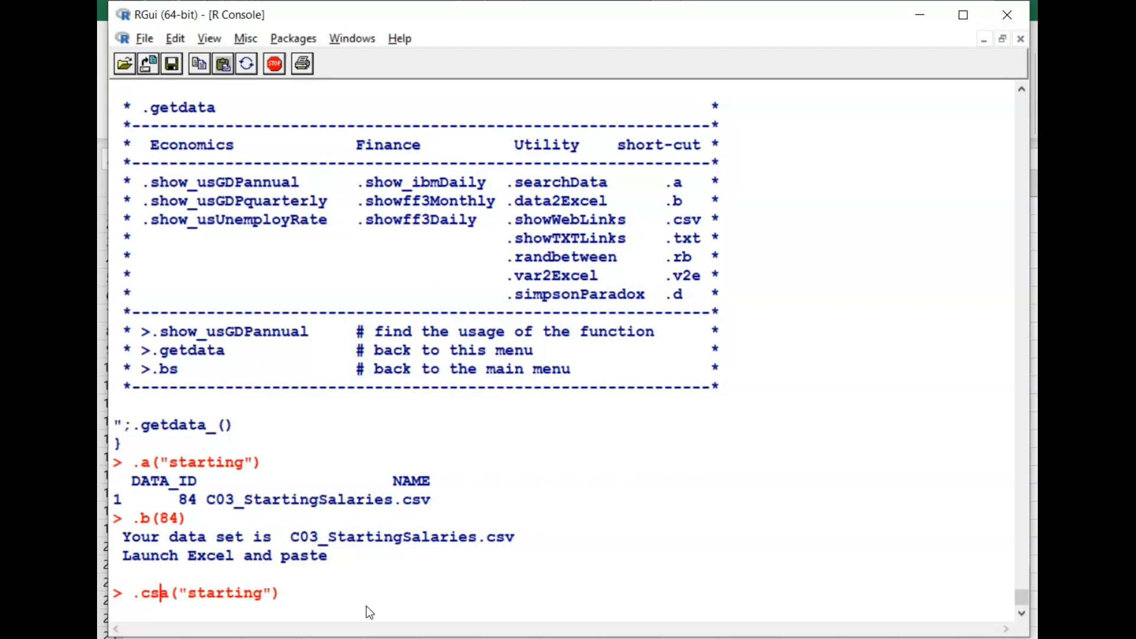
{"action": "key", "text": "Delete"}
{"action": "key", "text": "Return"}
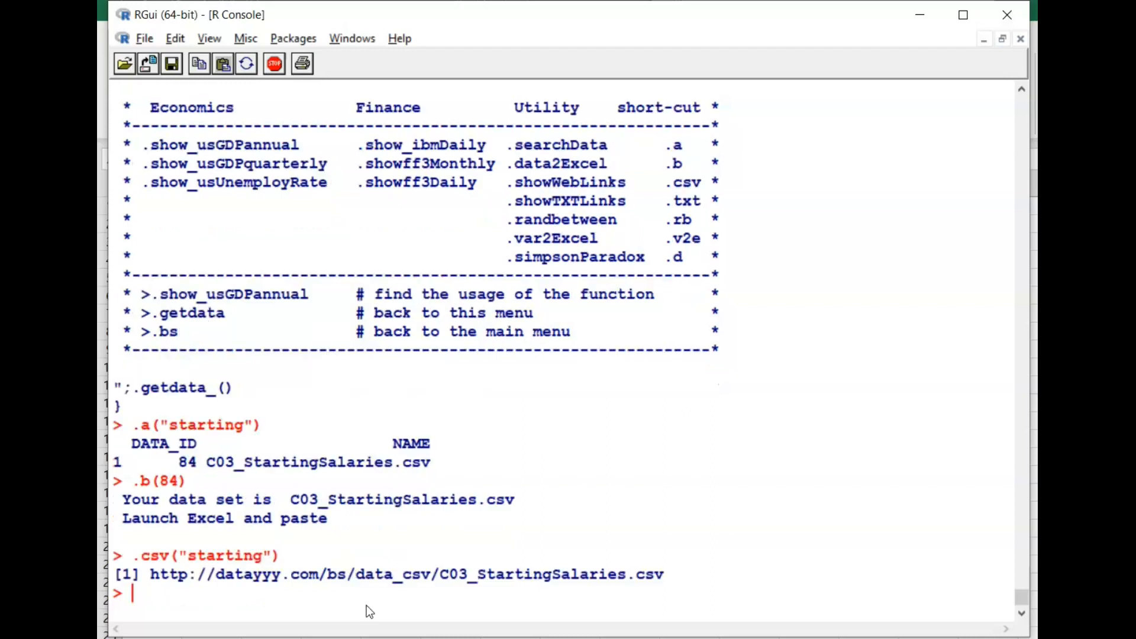
{"action": "key", "text": "Return"}
{"action": "key", "text": "Return"}
Step: Copy the CSV link into Chrome to download C03_StartingSalaries.csv, and open the downloaded file
{"action": "left_click_drag", "start_coordinate": [152, 537], "coordinate": [661, 534]}
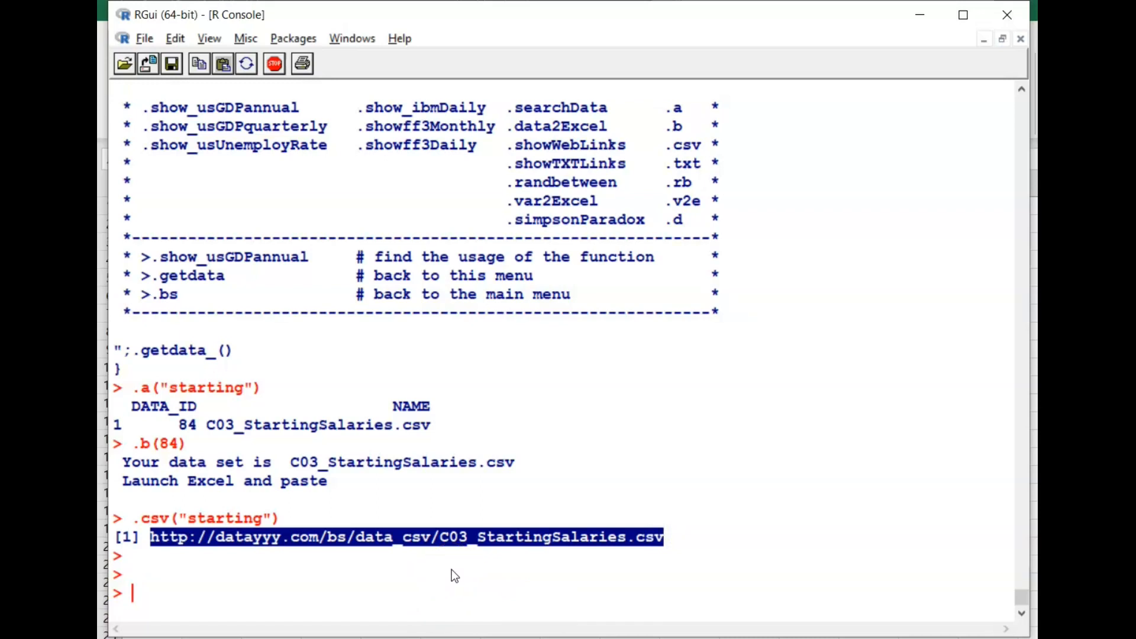
{"action": "right_click", "coordinate": [484, 535]}
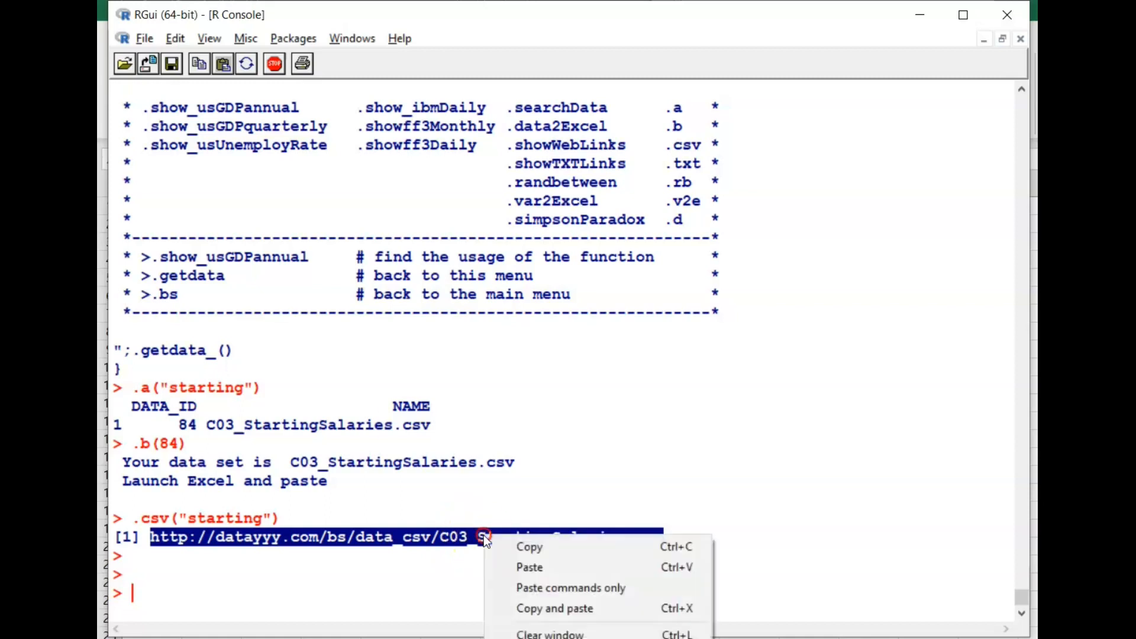
{"action": "left_click", "coordinate": [535, 541]}
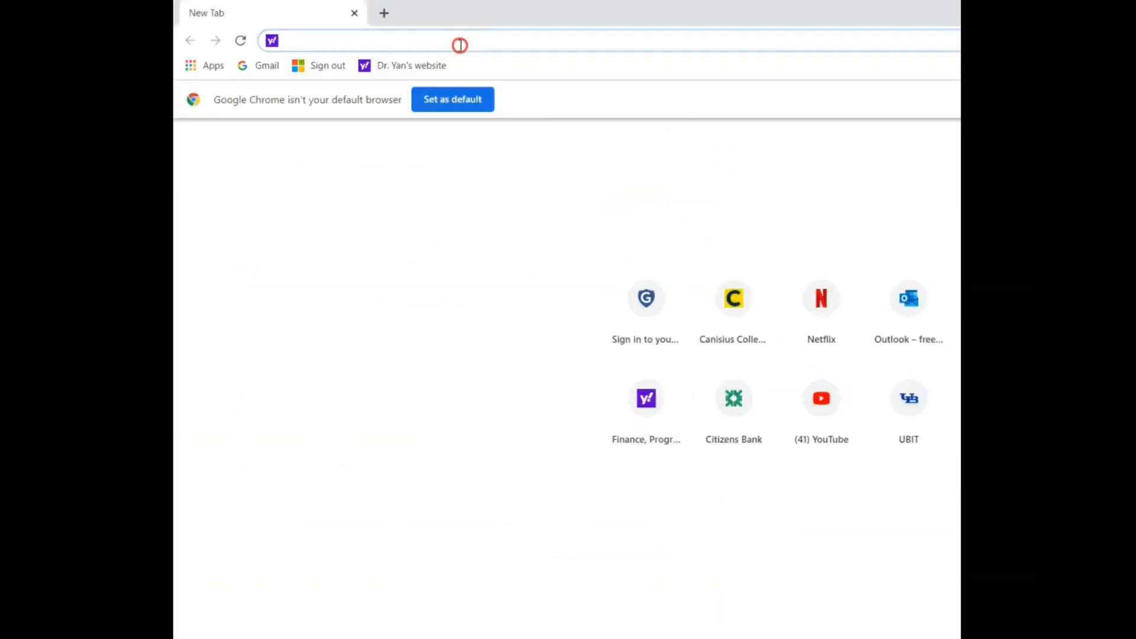
{"action": "right_click", "coordinate": [460, 43]}
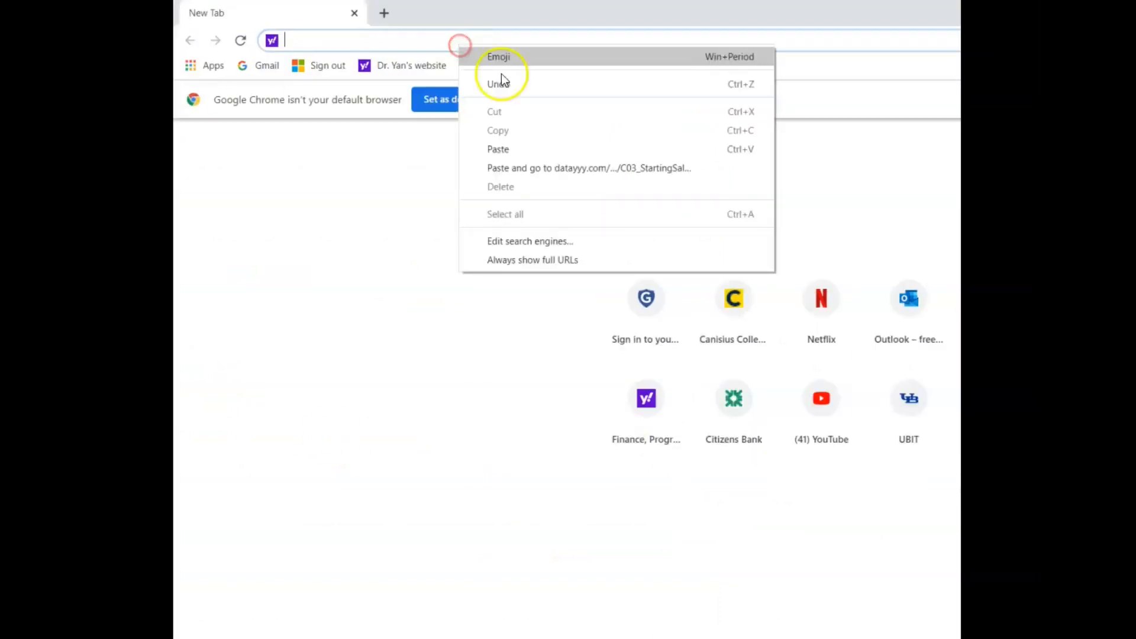
{"action": "left_click", "coordinate": [538, 148]}
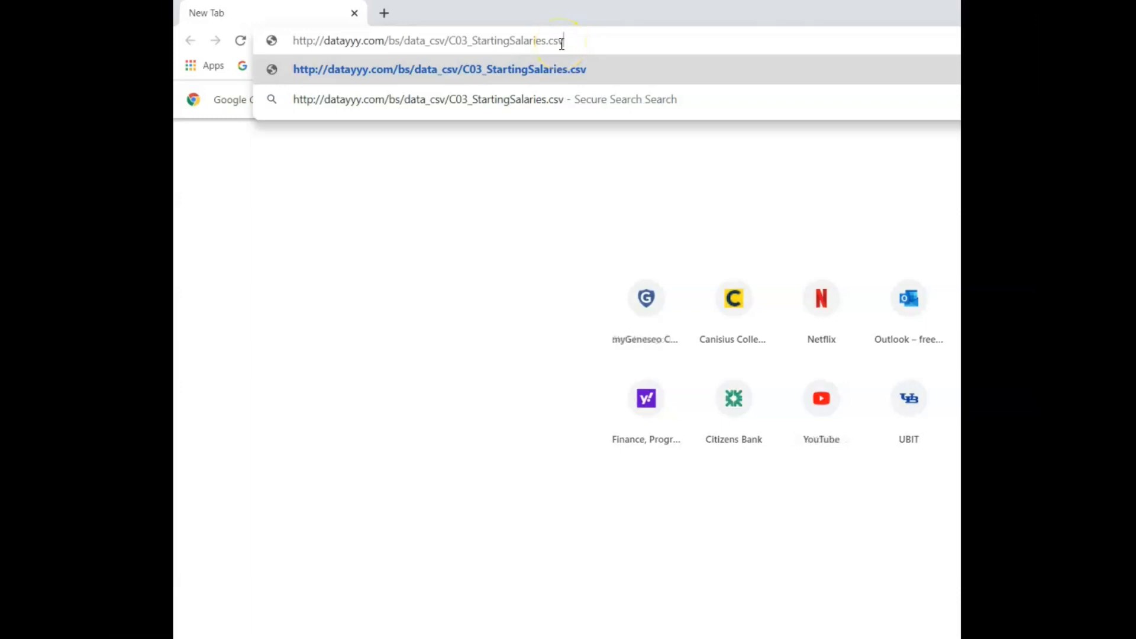
{"action": "key", "text": "Return"}
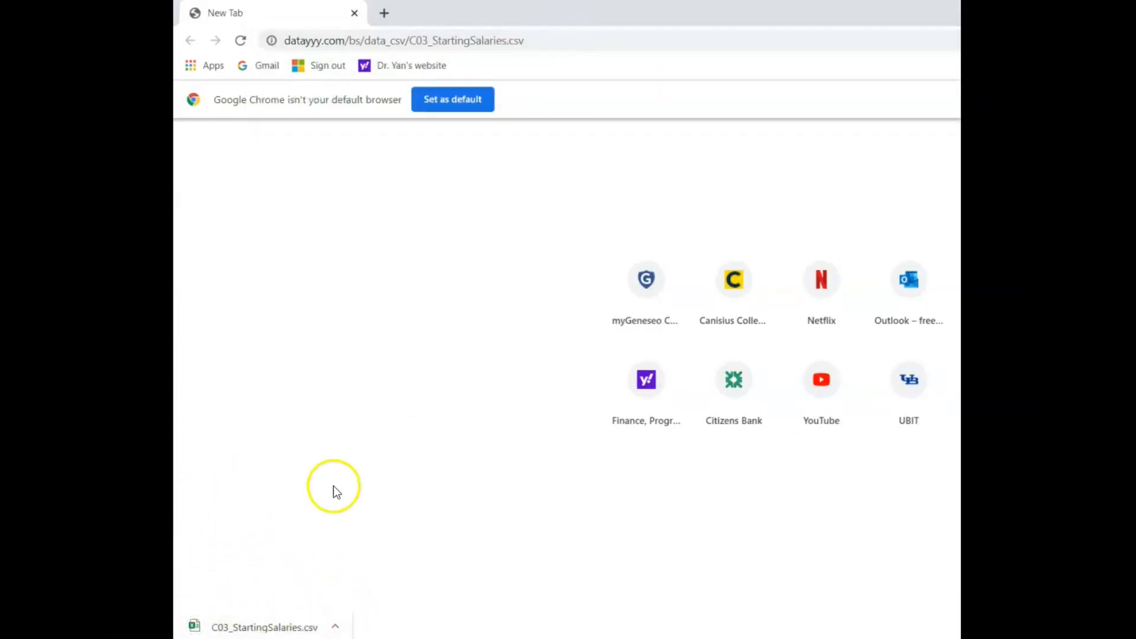
{"action": "left_click", "coordinate": [300, 627]}
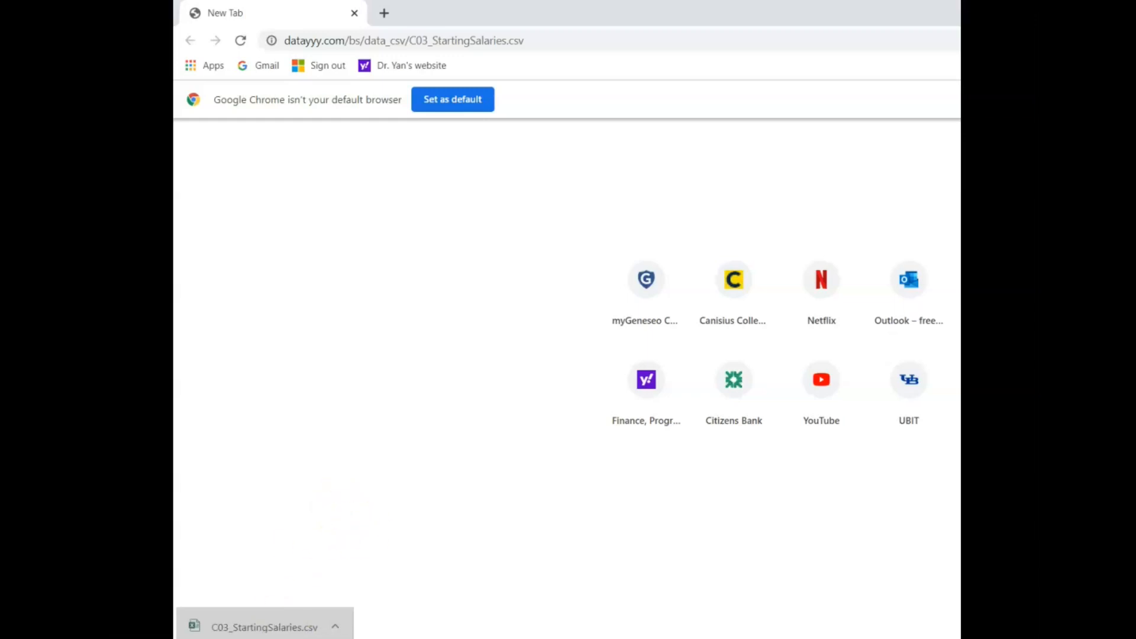
Step: Return to the R console and get the dataset's text-file link by running .txt("starting")
{"action": "left_click", "coordinate": [759, 633]}
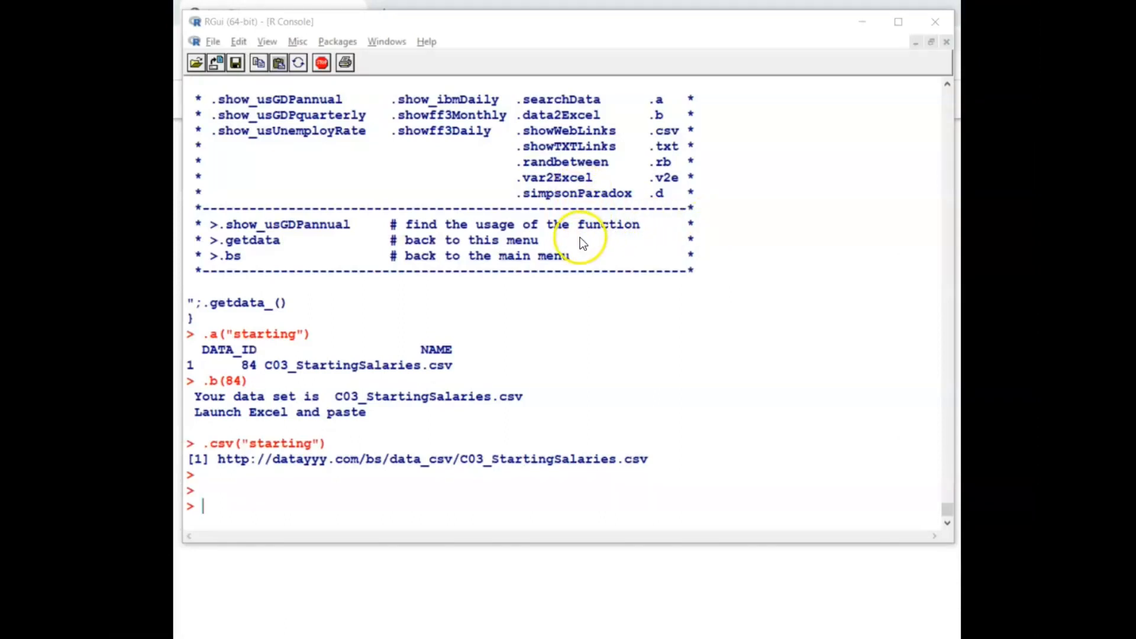
{"action": "left_click_drag", "start_coordinate": [649, 146], "coordinate": [680, 152]}
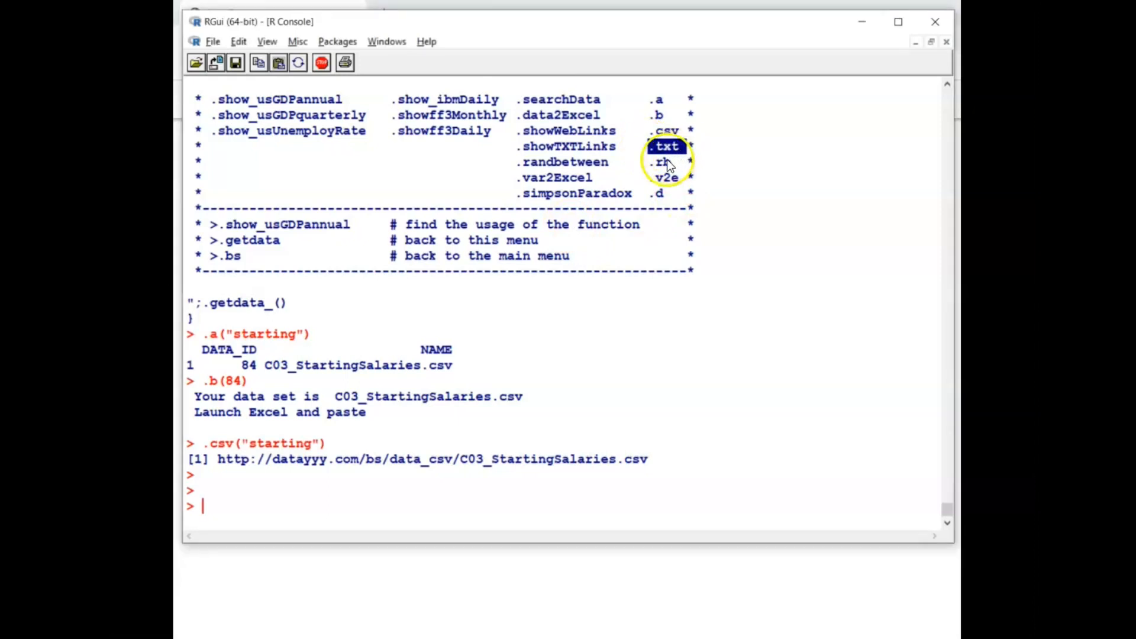
{"action": "left_click", "coordinate": [355, 517]}
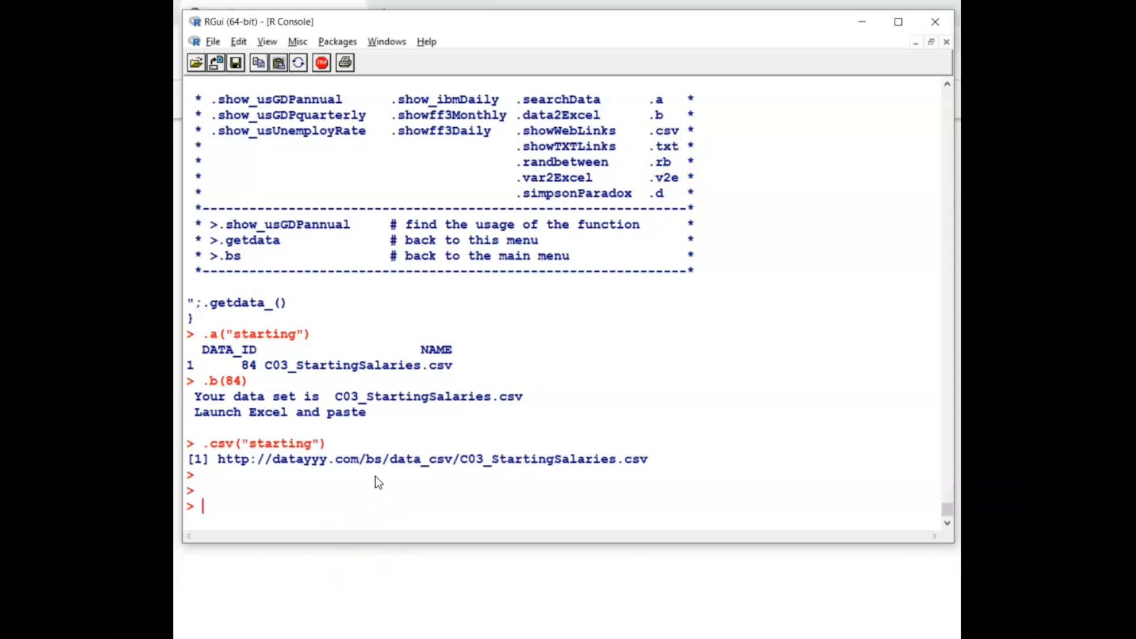
{"action": "type", "text": ".txt(\"start"}
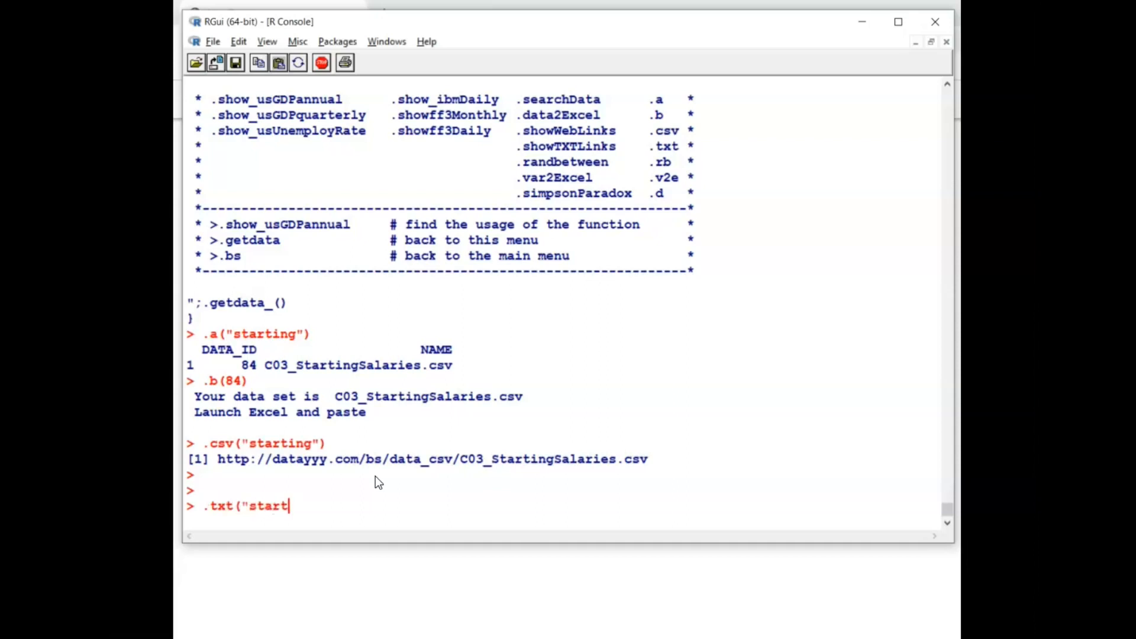
{"action": "type", "text": "ing\")"}
{"action": "key", "text": "Return"}
{"action": "key", "text": "Return"}
{"action": "key", "text": "Return"}
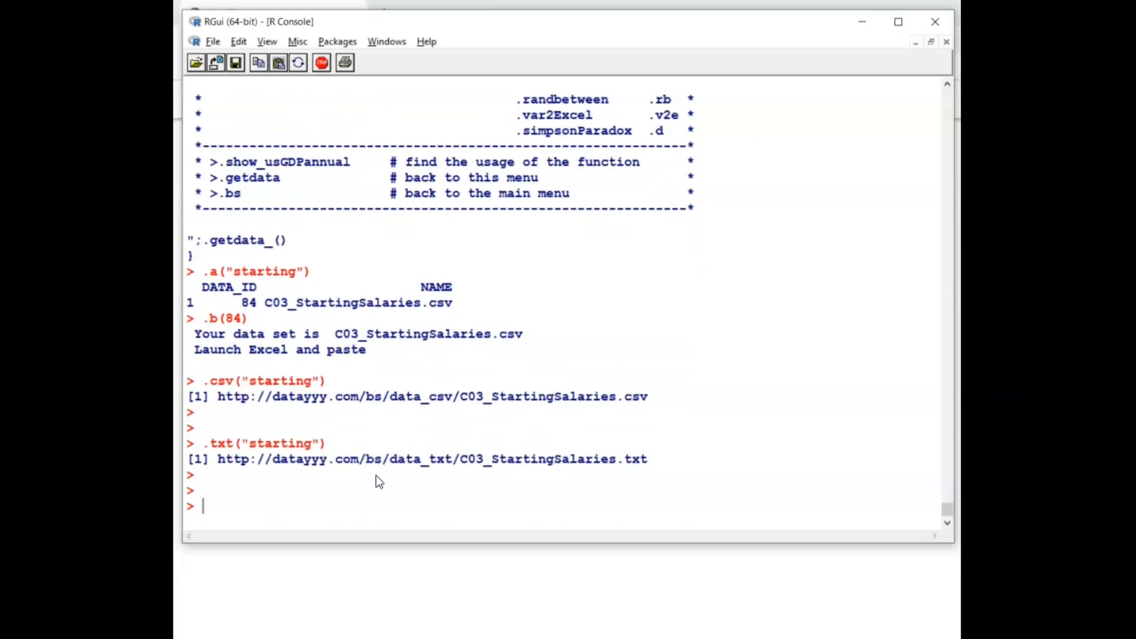
Step: Copy the C03_StartingSalaries.txt link from the R console and open it in Chrome in place of the CSV address
{"action": "left_click_drag", "start_coordinate": [217, 459], "coordinate": [651, 460]}
{"action": "right_click", "coordinate": [632, 462]}
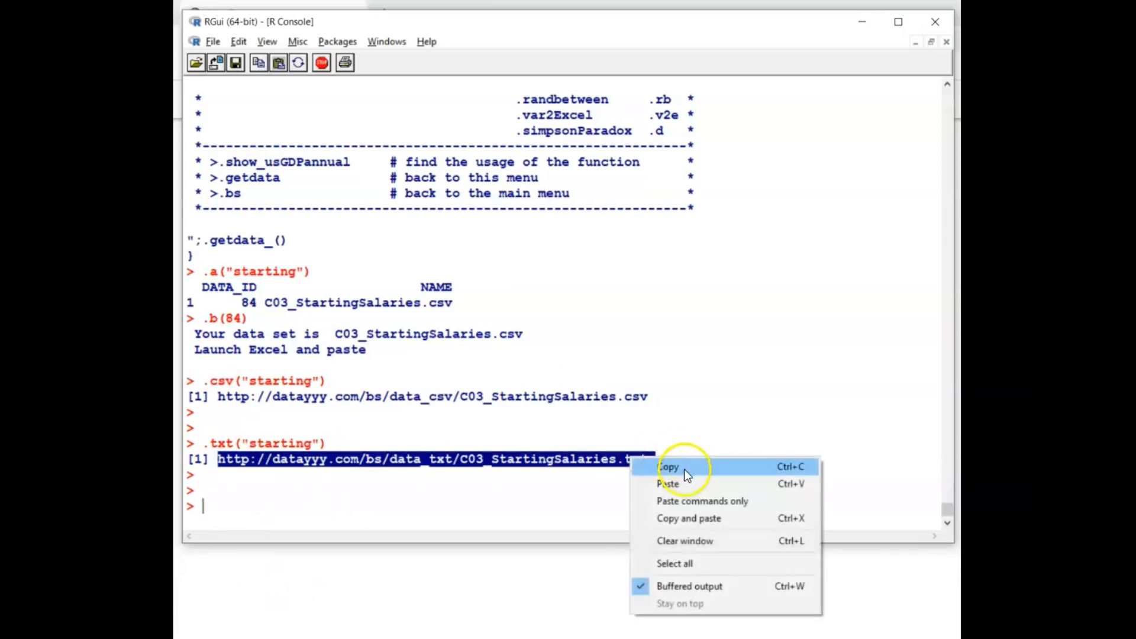
{"action": "left_click", "coordinate": [683, 468]}
{"action": "left_click", "coordinate": [881, 638]}
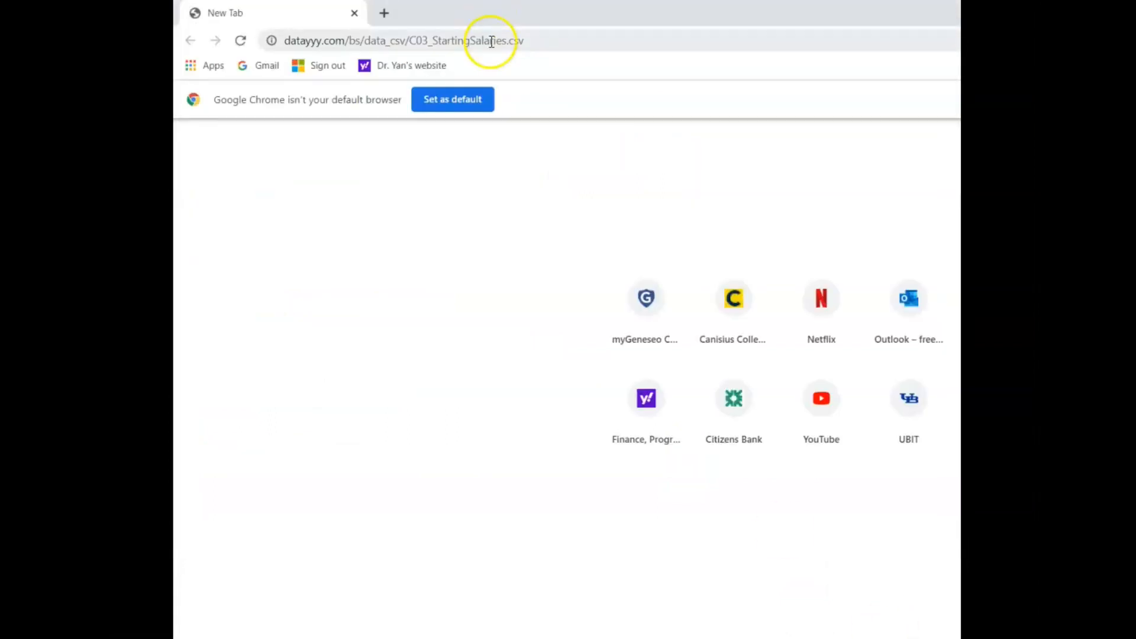
{"action": "left_click", "coordinate": [491, 40]}
{"action": "right_click", "coordinate": [490, 40]}
{"action": "left_click", "coordinate": [560, 142]}
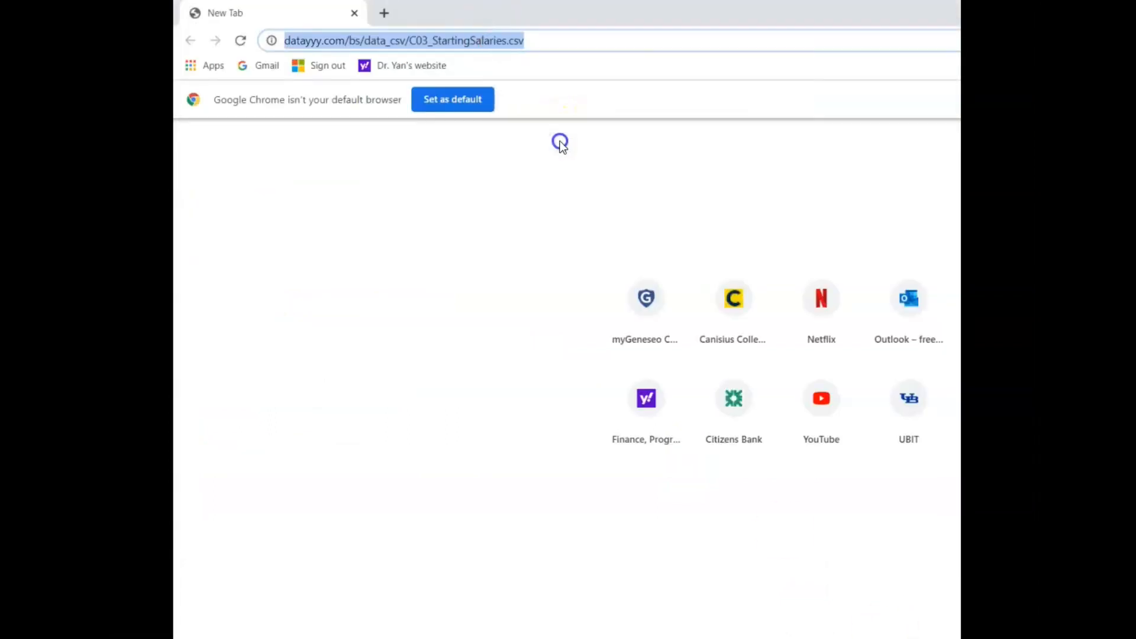
{"action": "key", "text": "Return"}
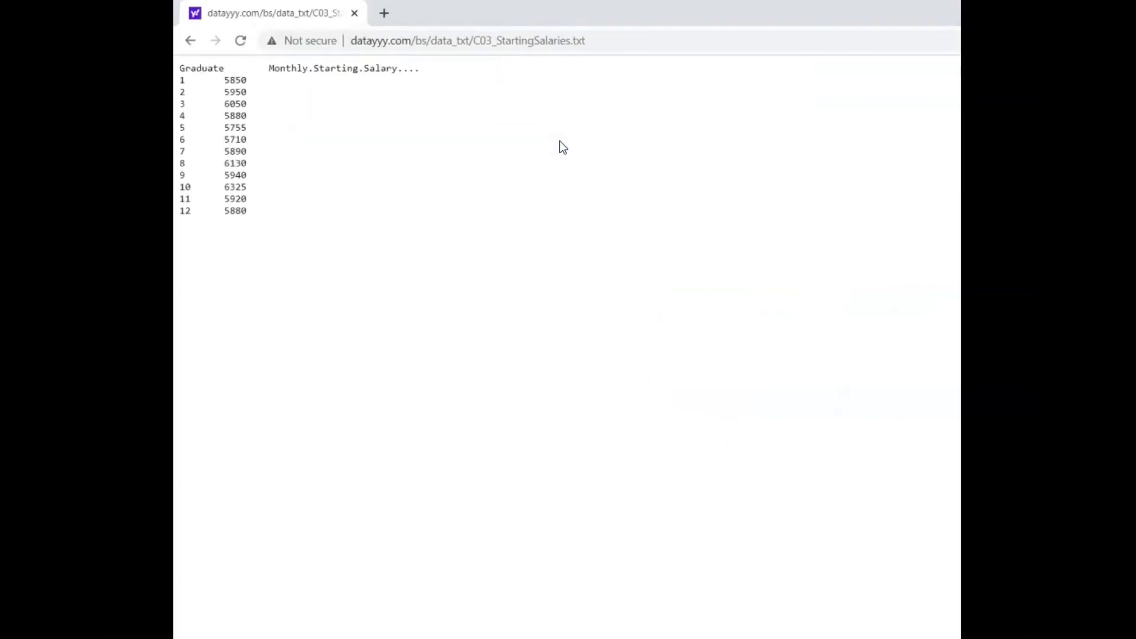
Step: Copy the whole starting salary table from the text page, including its header row
{"action": "key", "text": "ctrl+plus"}
{"action": "key", "text": "ctrl+plus"}
{"action": "key", "text": "ctrl+plus"}
{"action": "key", "text": "ctrl+plus"}
{"action": "key", "text": "ctrl+plus"}
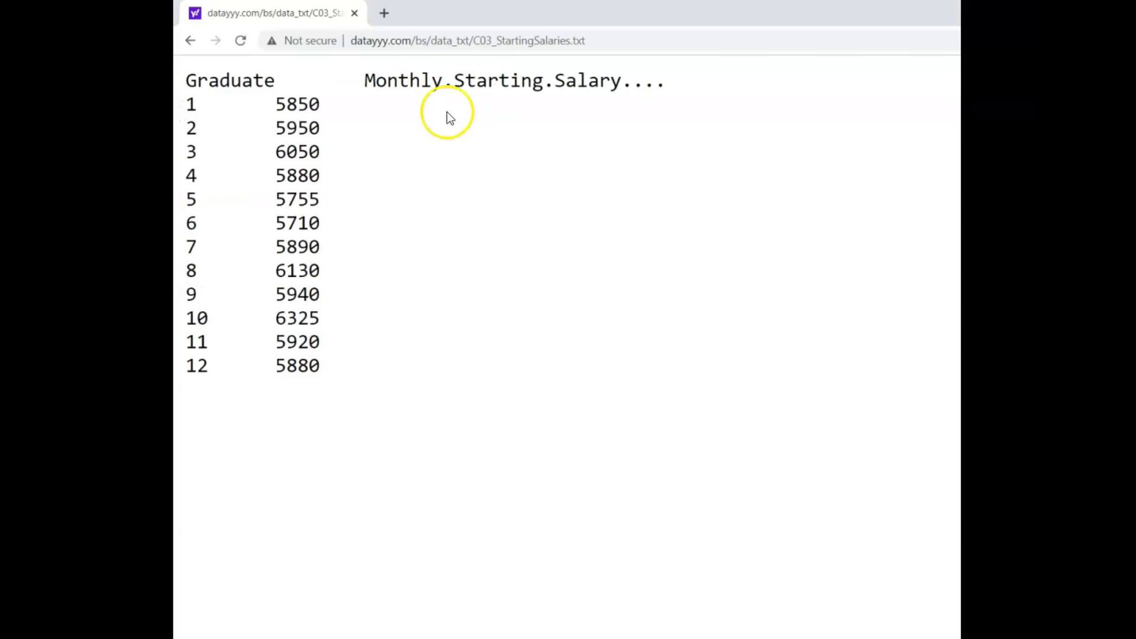
{"action": "left_click_drag", "start_coordinate": [187, 81], "coordinate": [367, 355]}
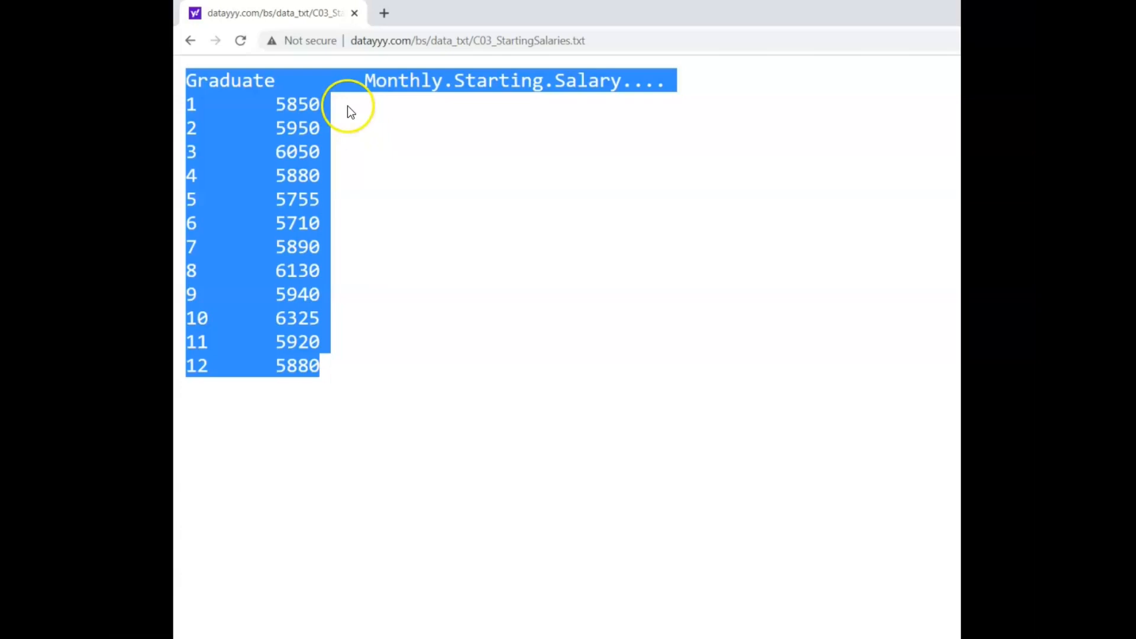
{"action": "right_click", "coordinate": [302, 130]}
{"action": "left_click", "coordinate": [317, 147]}
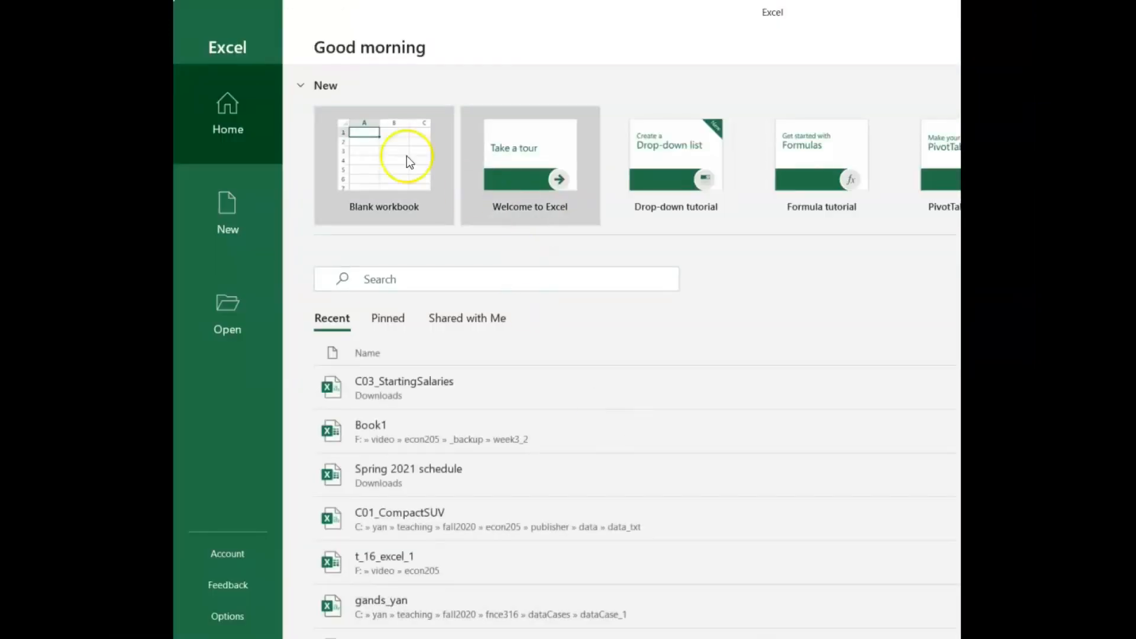
Step: Switch to Excel, create a blank workbook and paste the copied text data at A1
{"action": "left_click", "coordinate": [372, 155]}
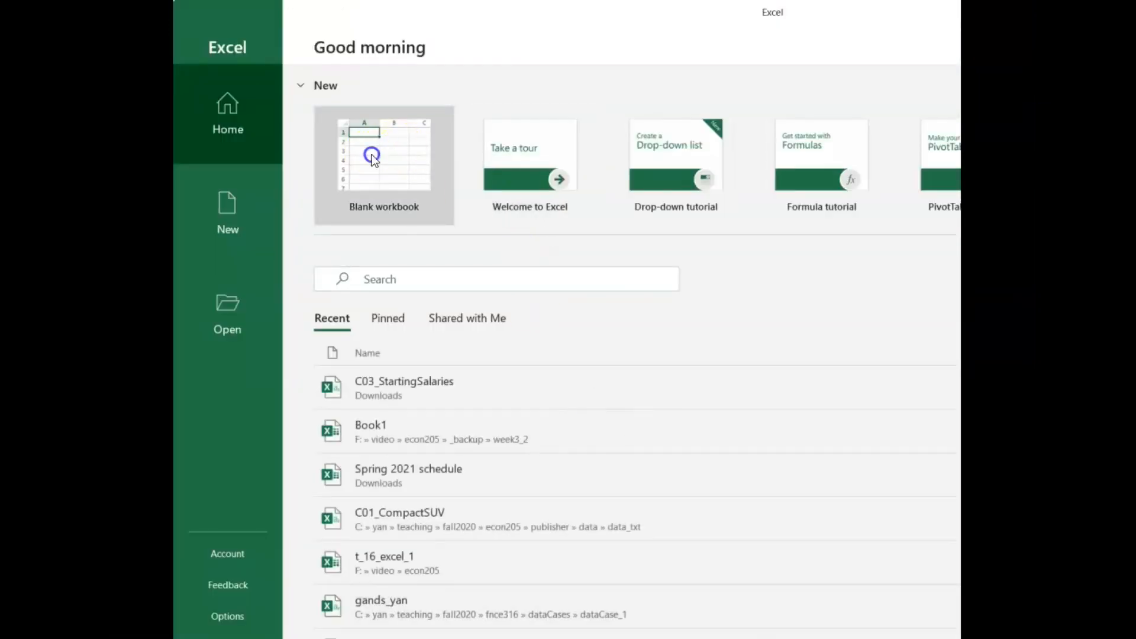
{"action": "right_click", "coordinate": [219, 185]}
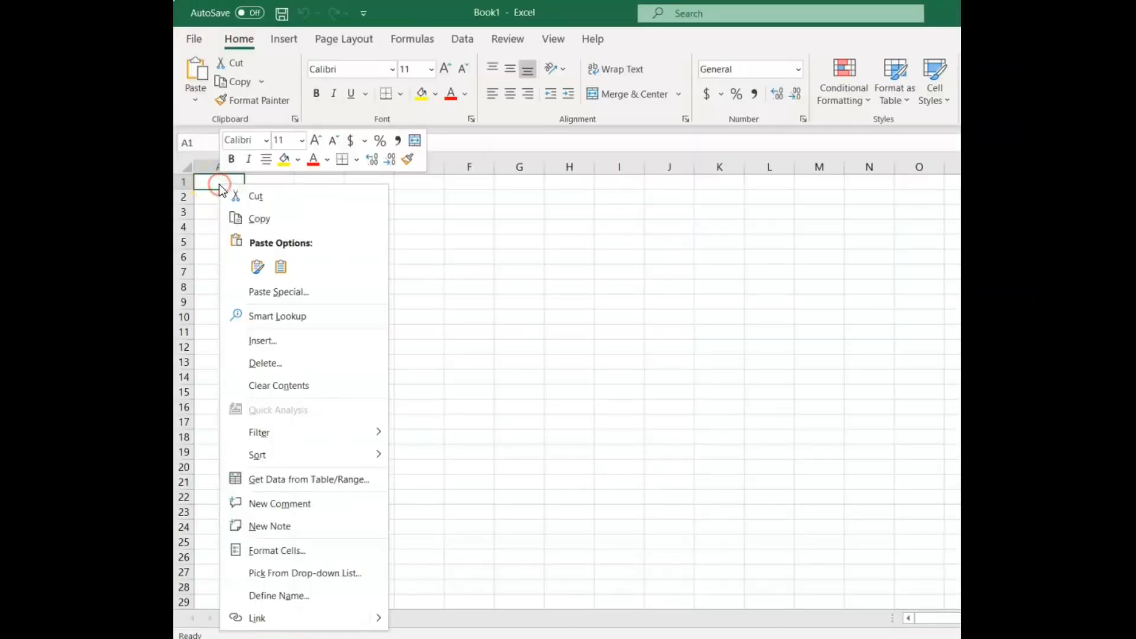
{"action": "left_click", "coordinate": [257, 267]}
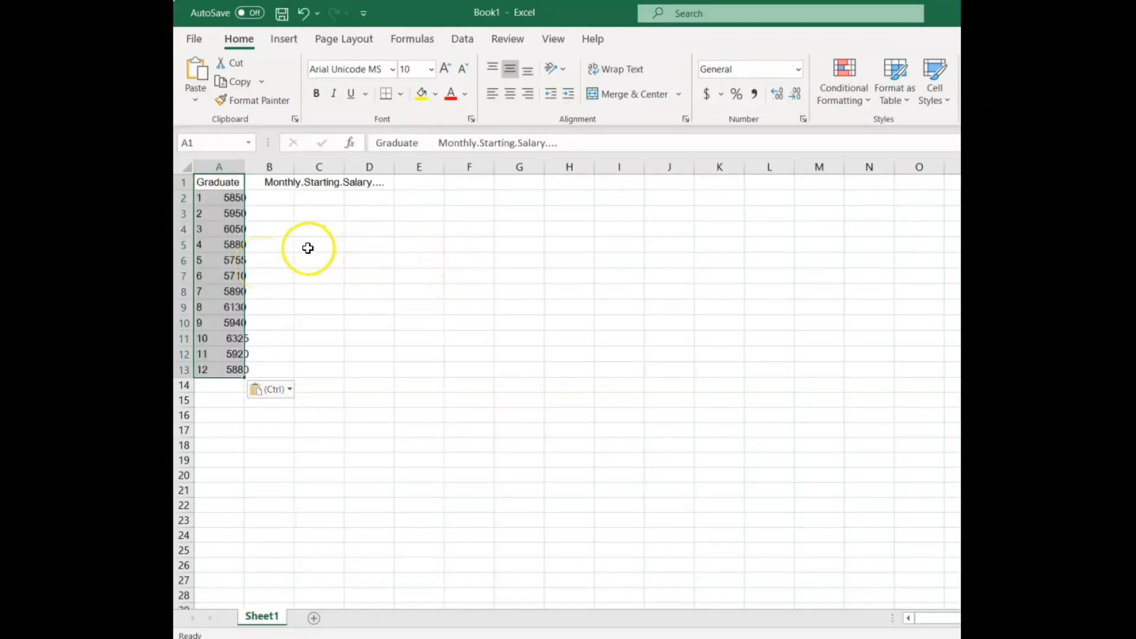
Step: Split A1:A13 with Text to Columns as delimited data, using tab and space delimiters and treating consecutive delimiters as one
{"action": "left_click", "coordinate": [213, 199]}
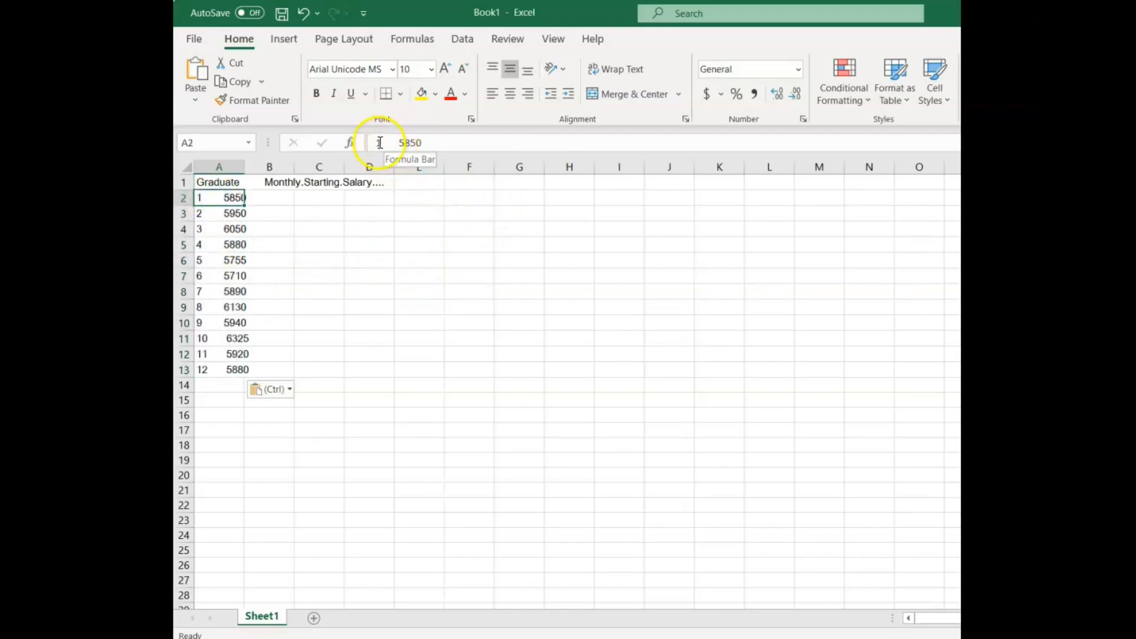
{"action": "left_click", "coordinate": [407, 145]}
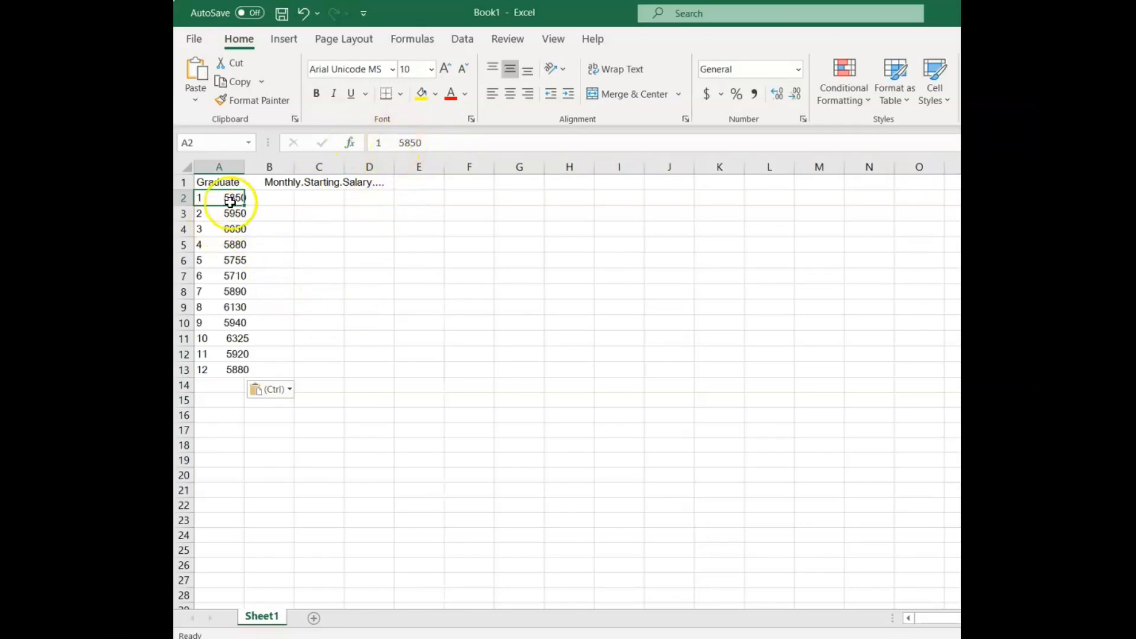
{"action": "left_click_drag", "start_coordinate": [214, 183], "coordinate": [218, 368]}
{"action": "left_click", "coordinate": [453, 42]}
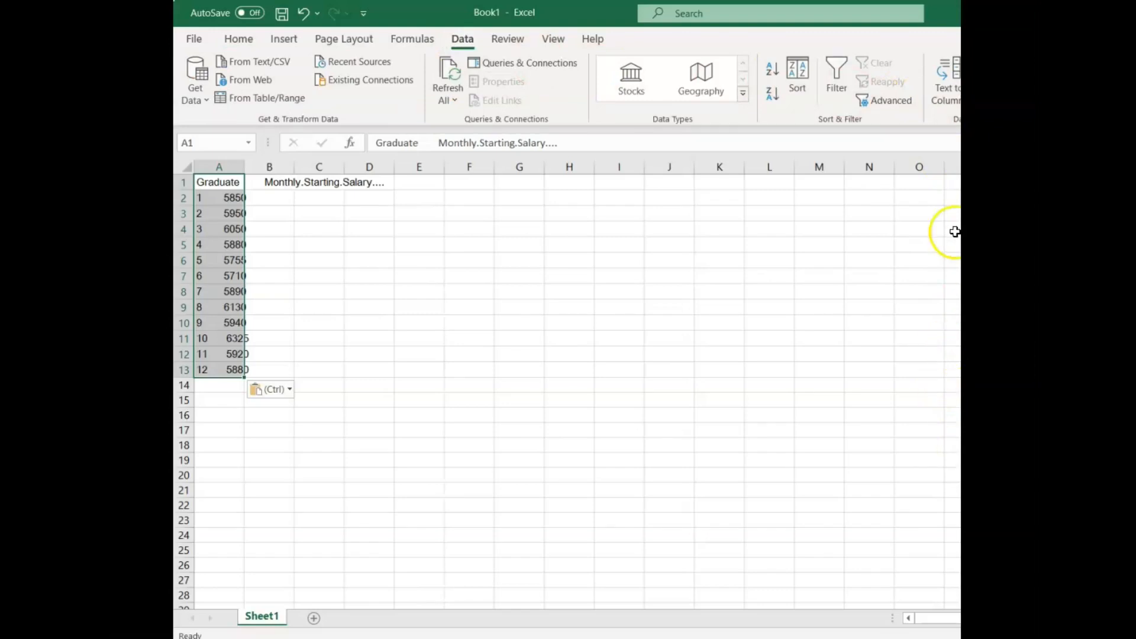
{"action": "left_click", "coordinate": [945, 94]}
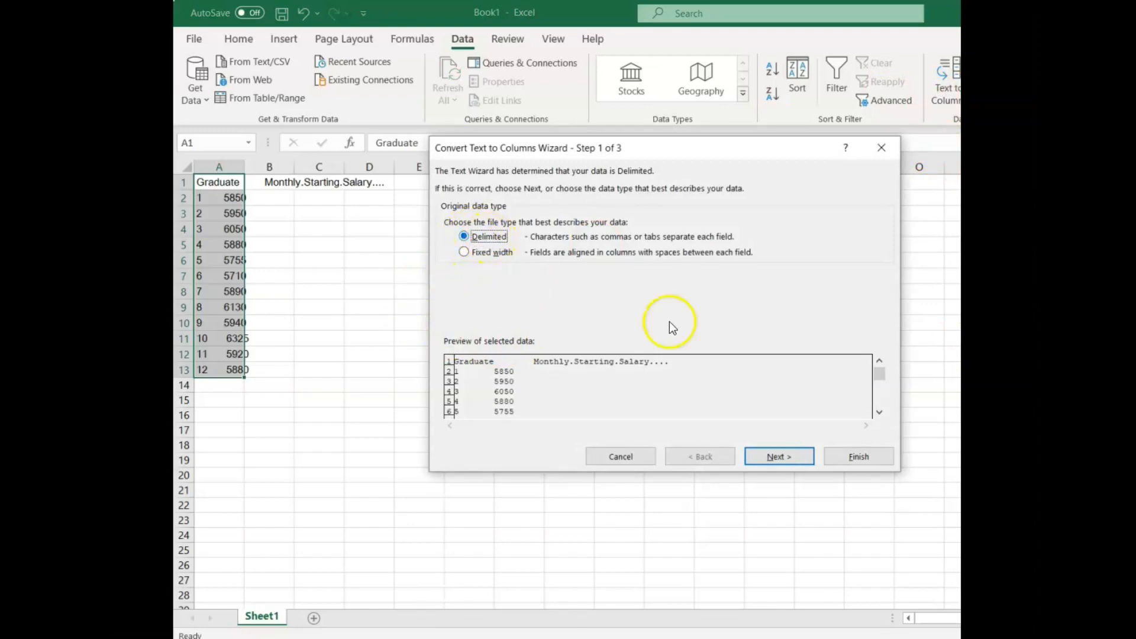
{"action": "left_click", "coordinate": [794, 457]}
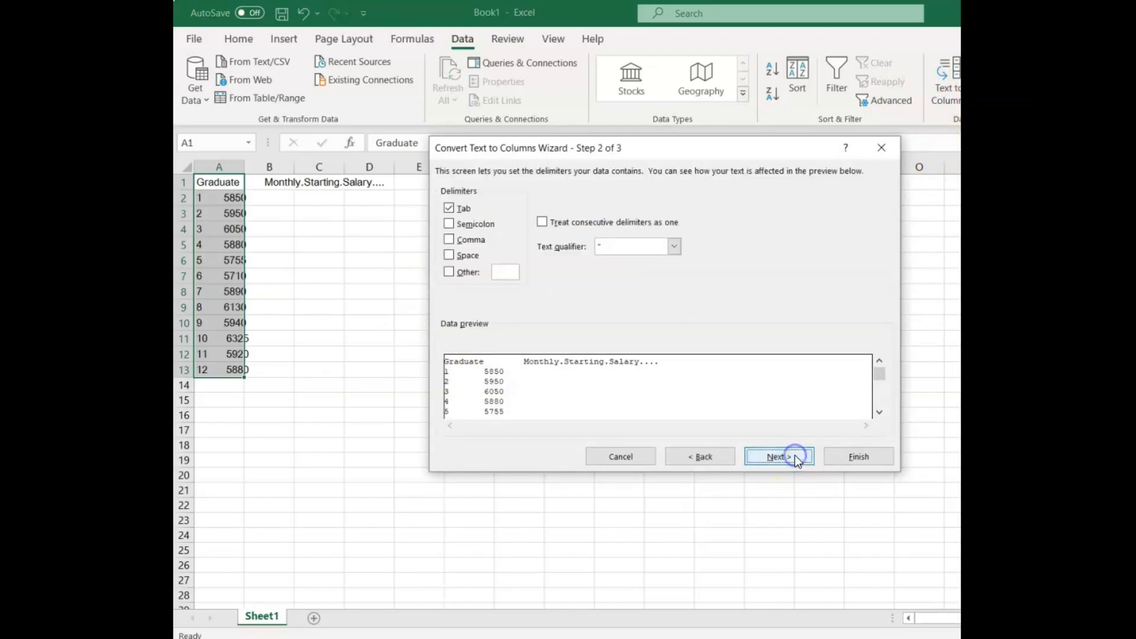
{"action": "left_click", "coordinate": [451, 255]}
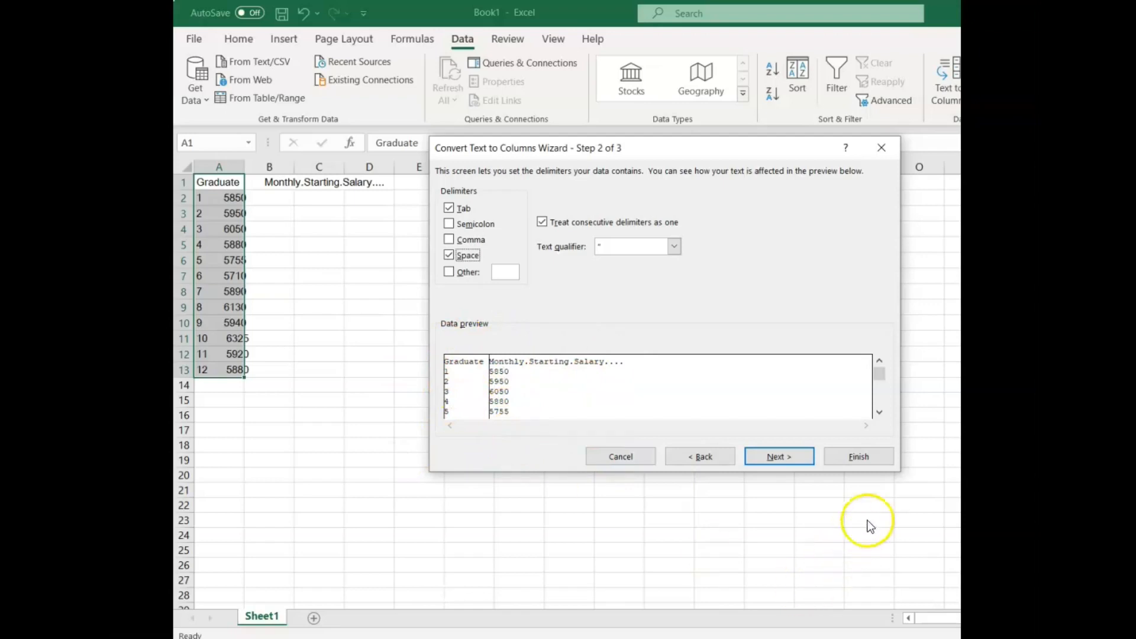
{"action": "left_click", "coordinate": [879, 457]}
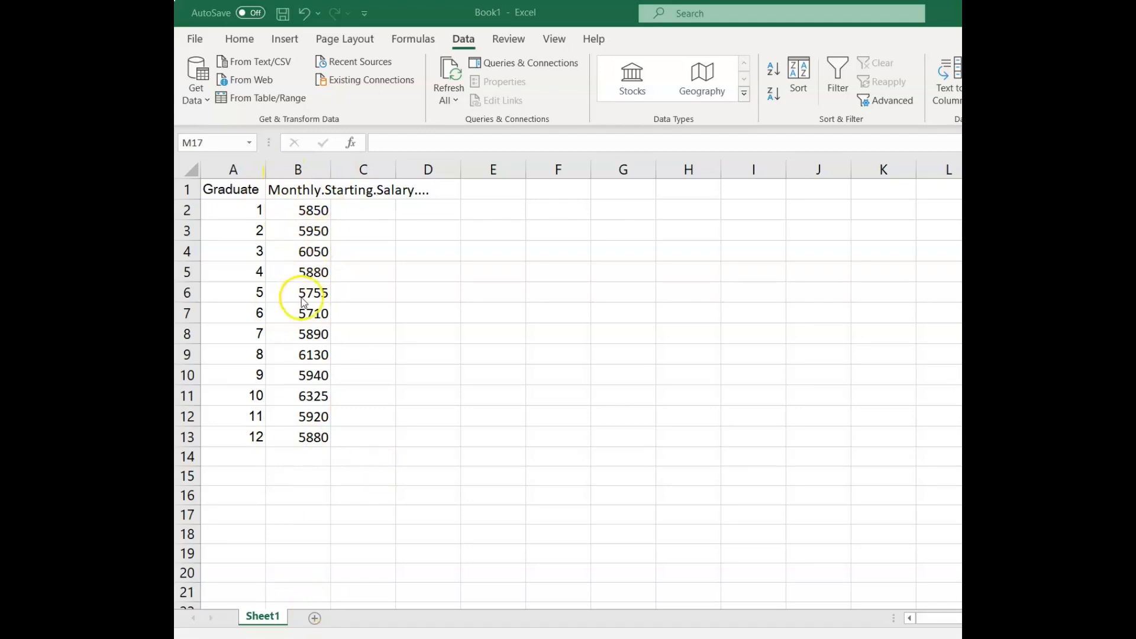
Step: Count the monthly starting salaries in D3 with =COUNT(B2:B13)
{"action": "left_click", "coordinate": [421, 225]}
{"action": "left_click", "coordinate": [443, 237]}
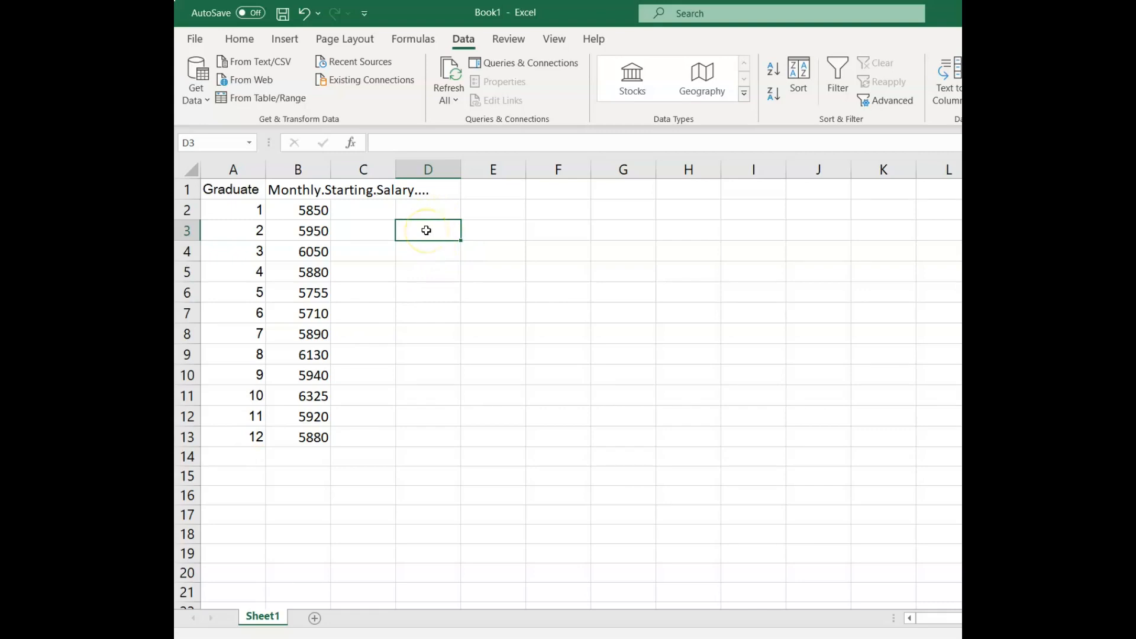
{"action": "type", "text": "=cou"}
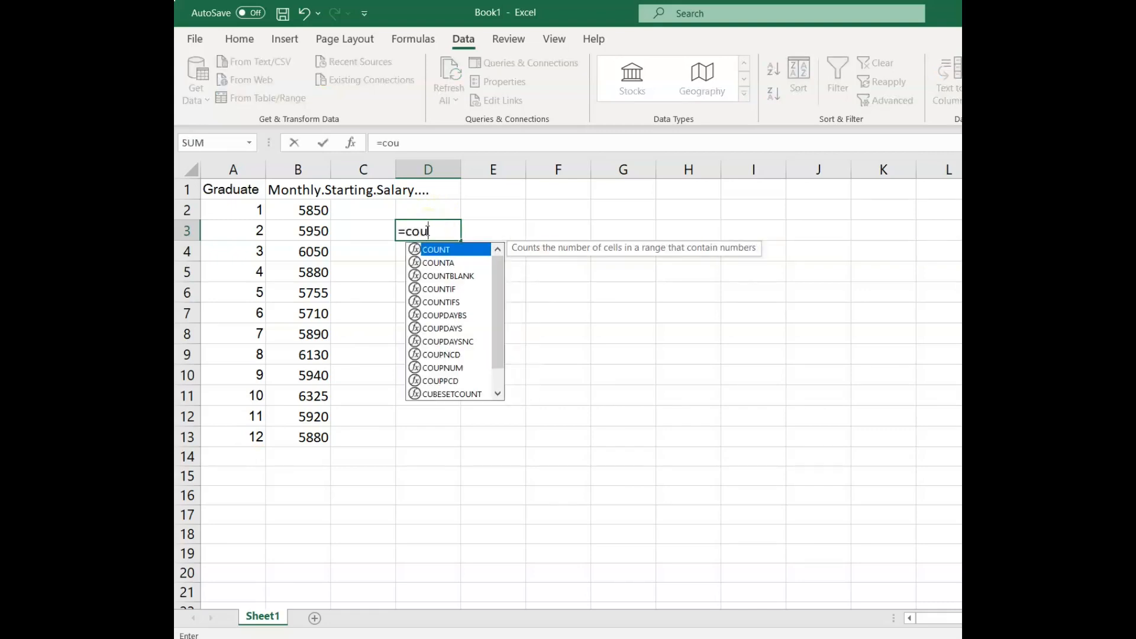
{"action": "type", "text": "nt("}
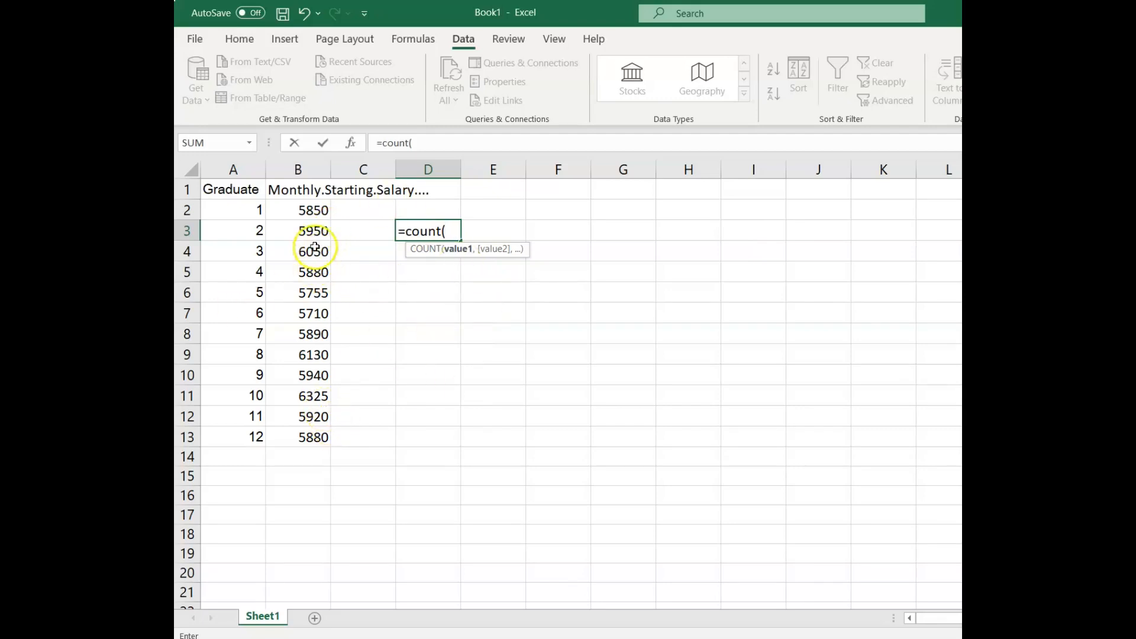
{"action": "left_click_drag", "start_coordinate": [300, 210], "coordinate": [303, 428]}
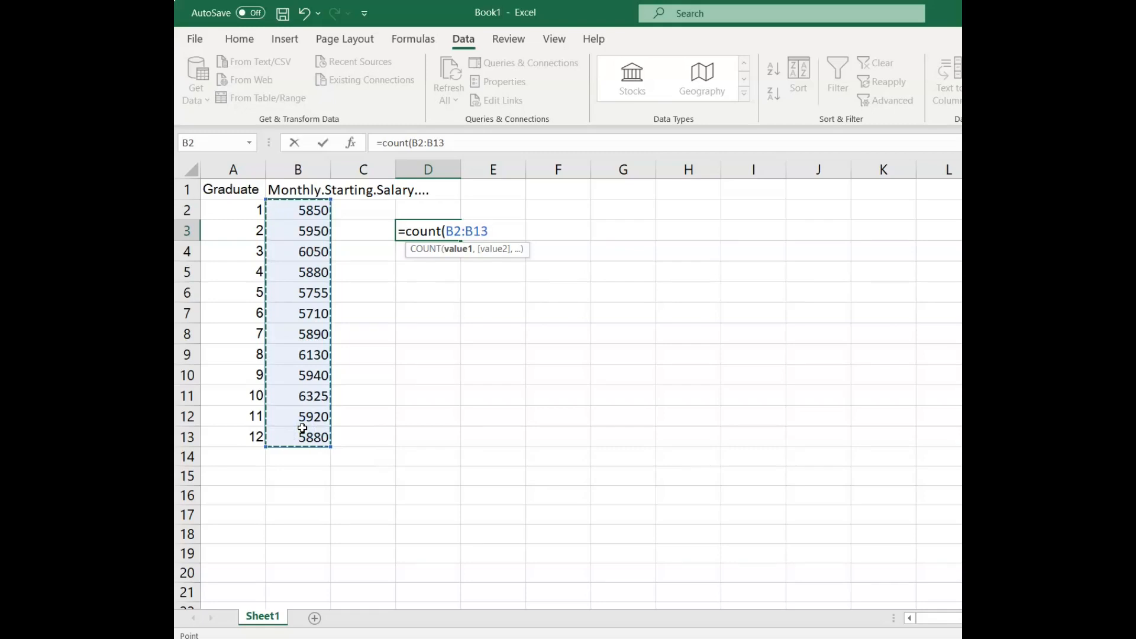
{"action": "type", "text": ")"}
{"action": "key", "text": "Return"}
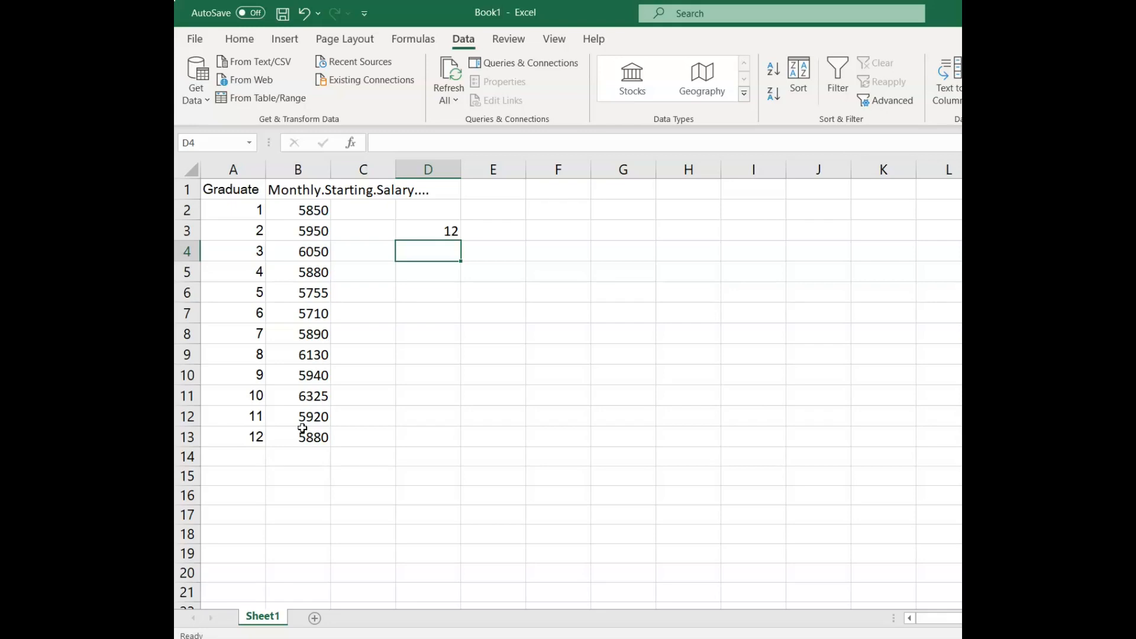
Step: Calculate the mean monthly starting salary in D4 with =AVERAGE(B2:B13)
{"action": "type", "text": "="}
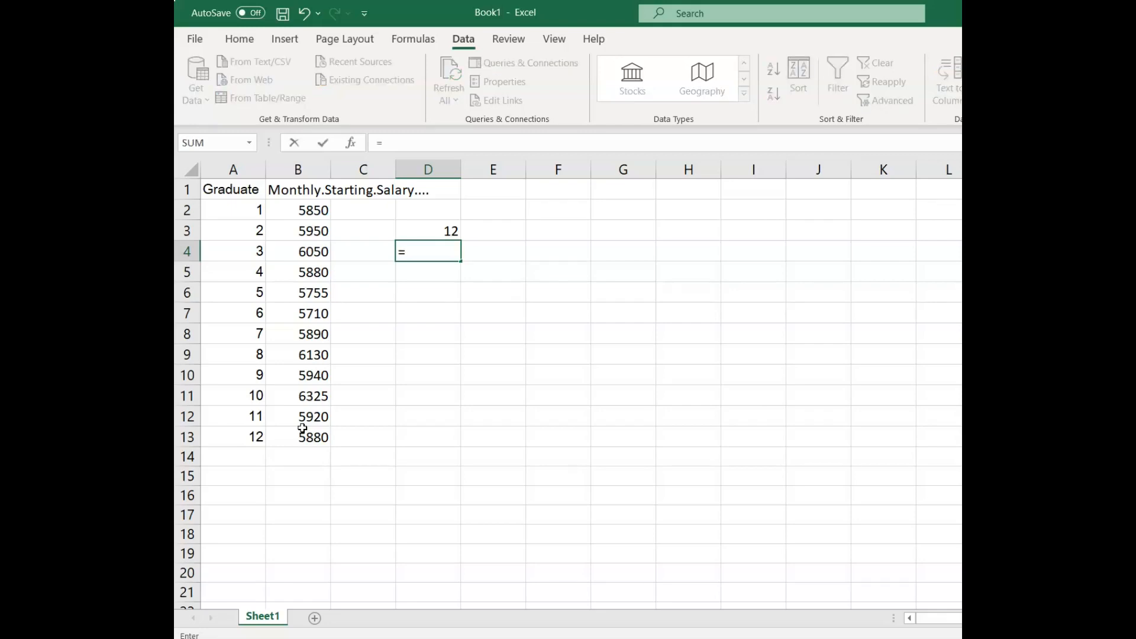
{"action": "type", "text": "aver"}
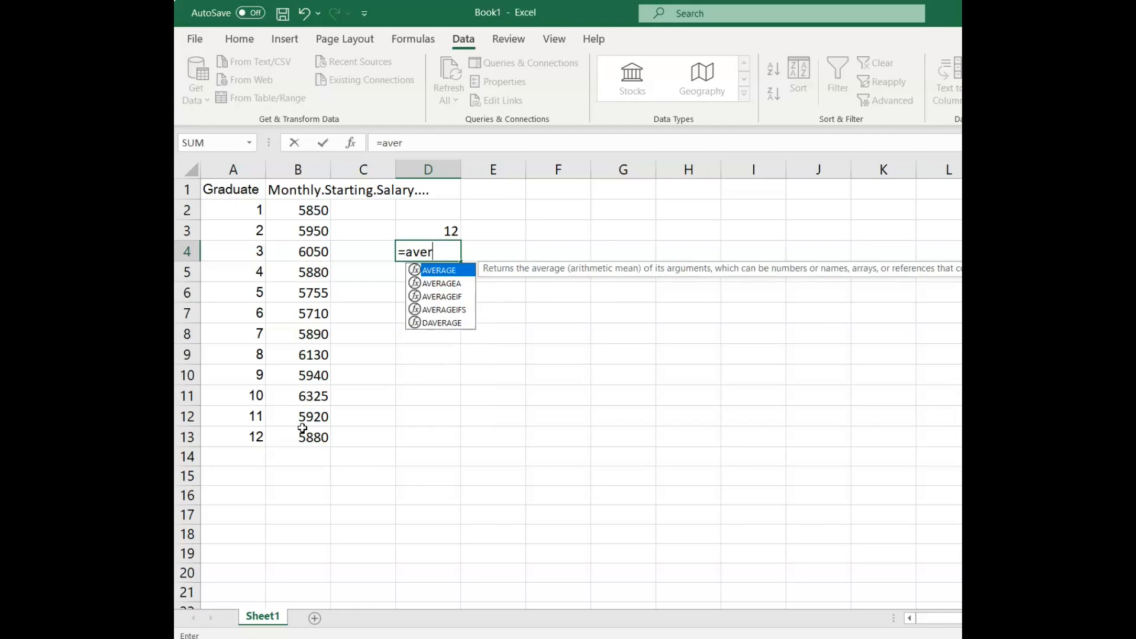
{"action": "type", "text": "age("}
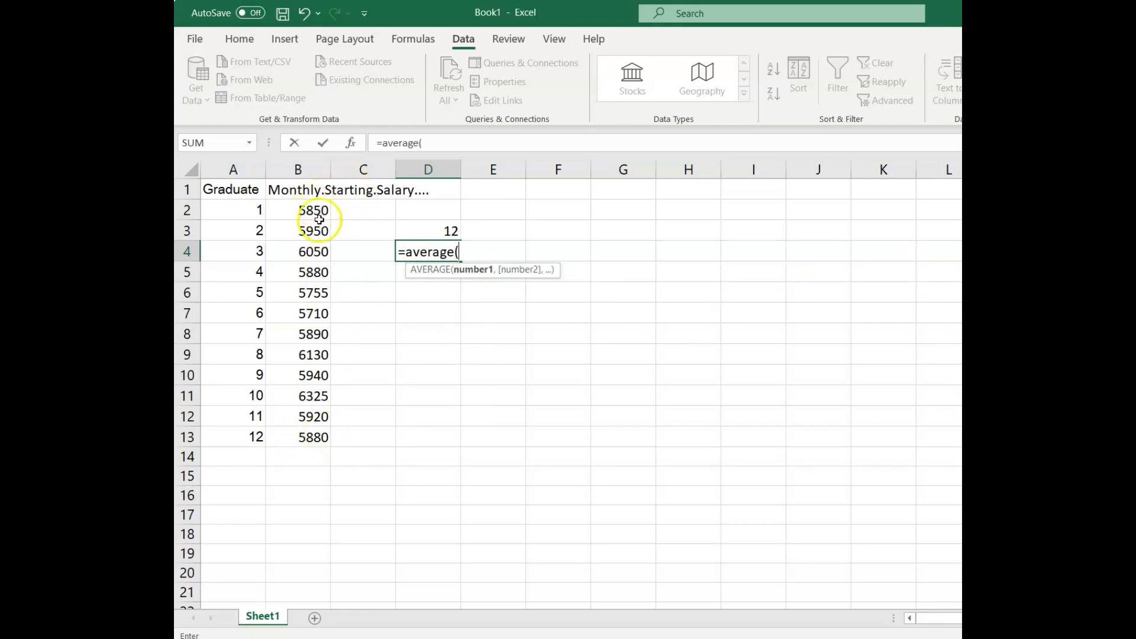
{"action": "left_click_drag", "start_coordinate": [318, 205], "coordinate": [321, 293]}
{"action": "left_click_drag", "start_coordinate": [286, 451], "coordinate": [296, 435]}
{"action": "type", "text": ")"}
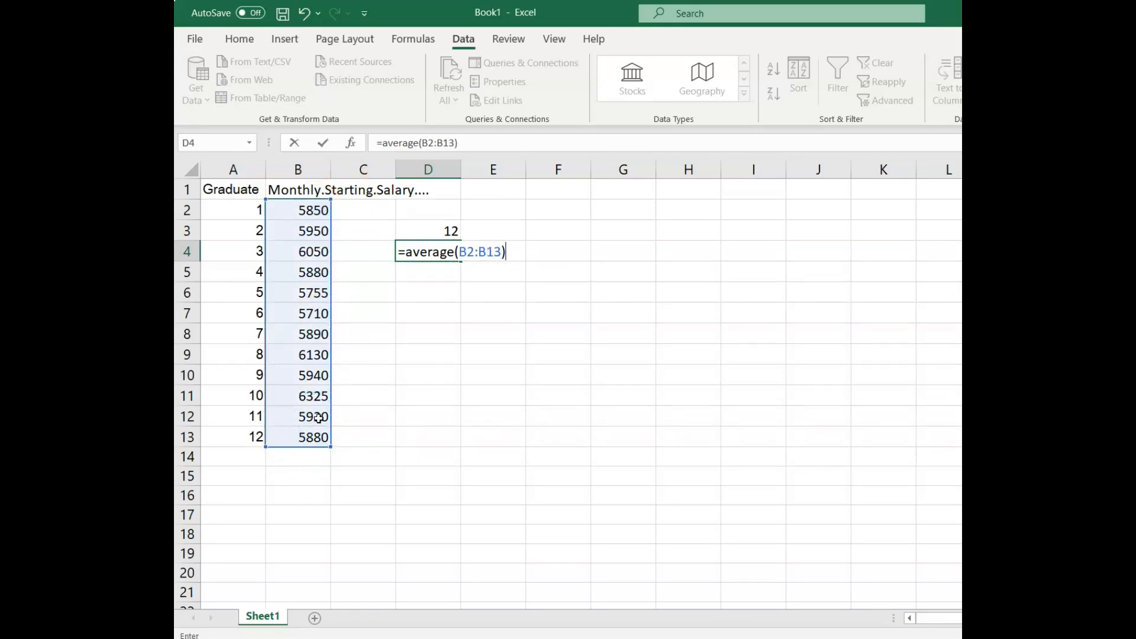
{"action": "key", "text": "Return"}
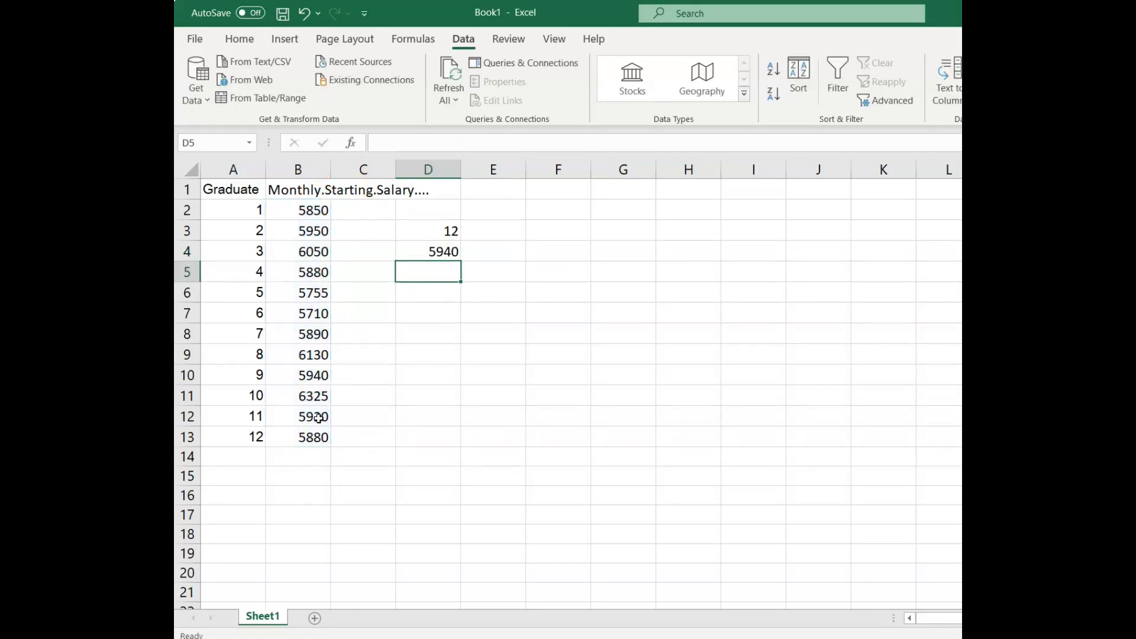
Step: Turn the average formula in D4 into literal text by putting an apostrophe before its equals sign
{"action": "left_click", "coordinate": [457, 255]}
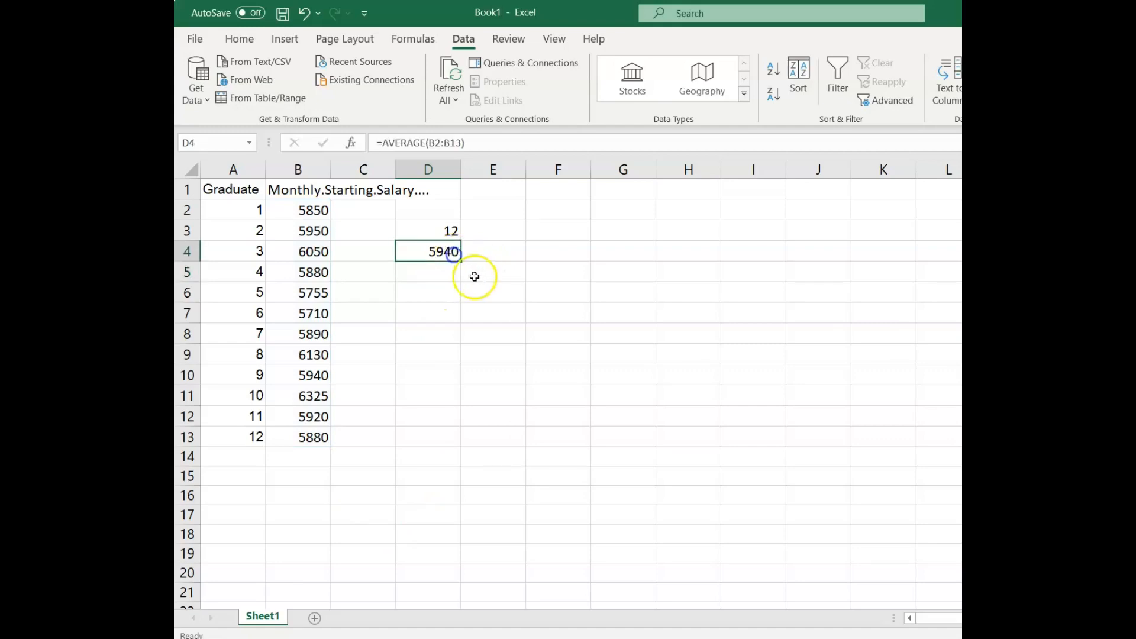
{"action": "left_click", "coordinate": [378, 143]}
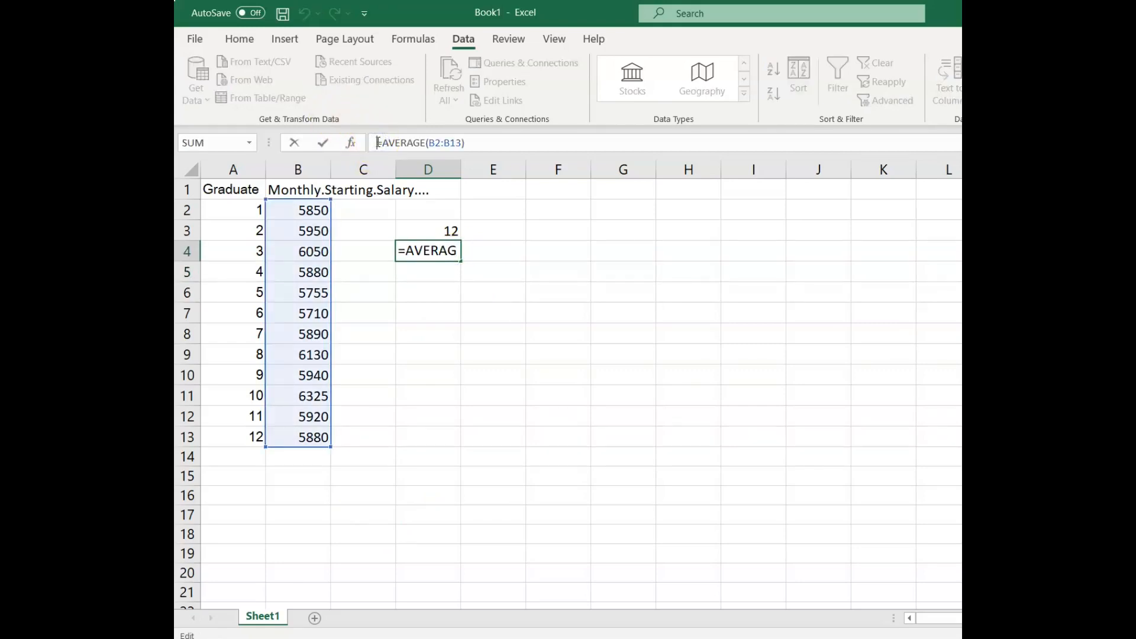
{"action": "key", "text": "Return"}
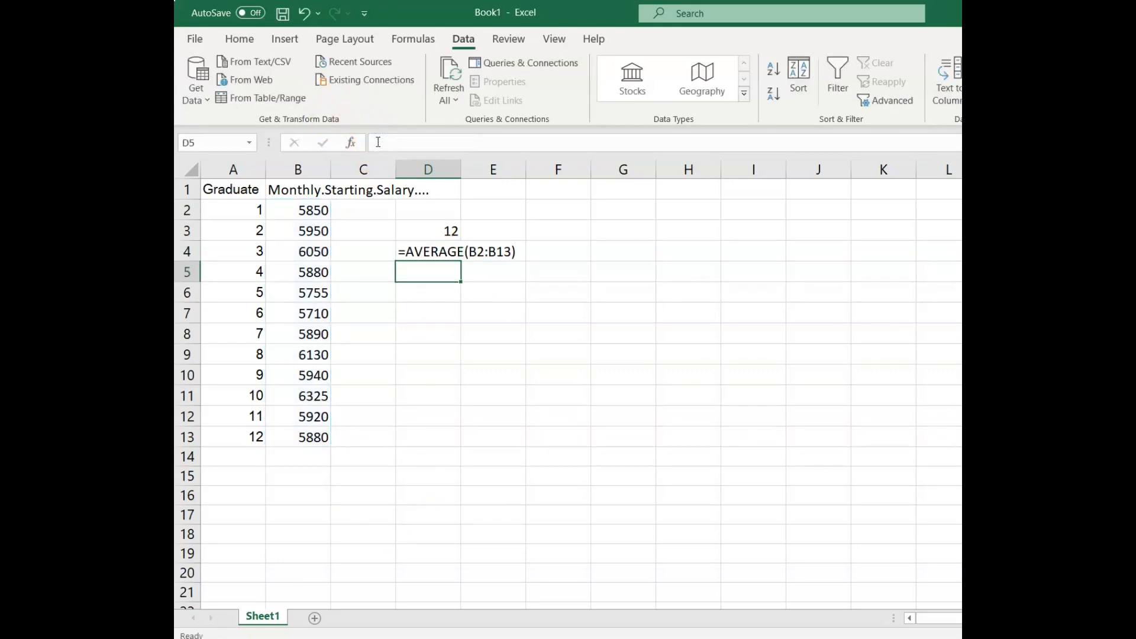
Step: Copy the average formula text from D4 to F4
{"action": "left_click", "coordinate": [423, 256]}
{"action": "right_click", "coordinate": [423, 252]}
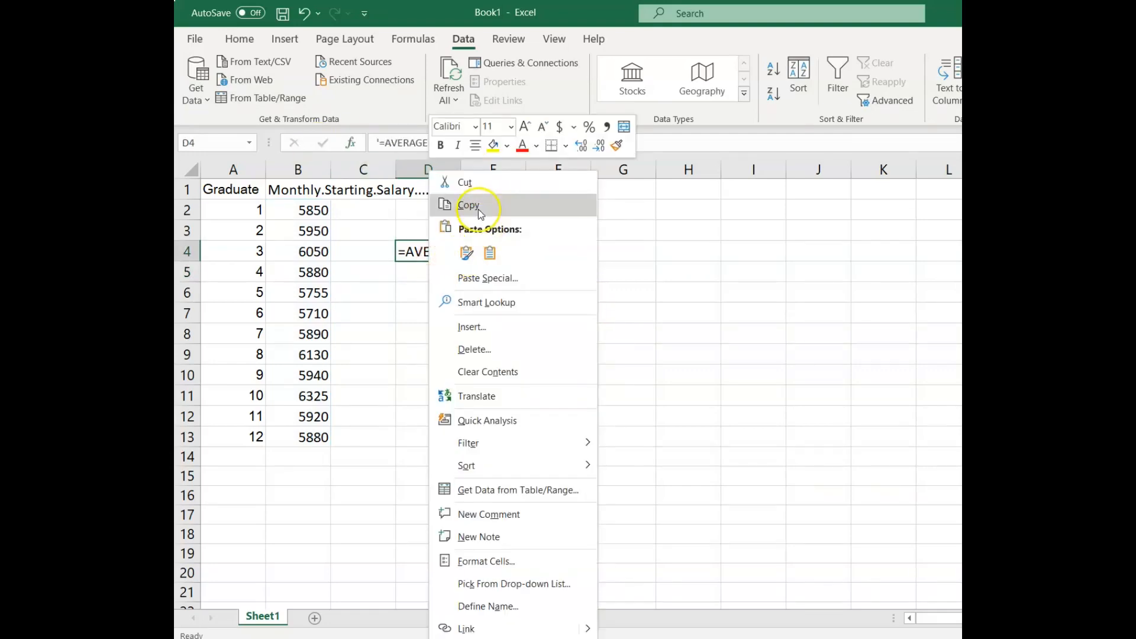
{"action": "left_click", "coordinate": [477, 206]}
{"action": "right_click", "coordinate": [580, 251]}
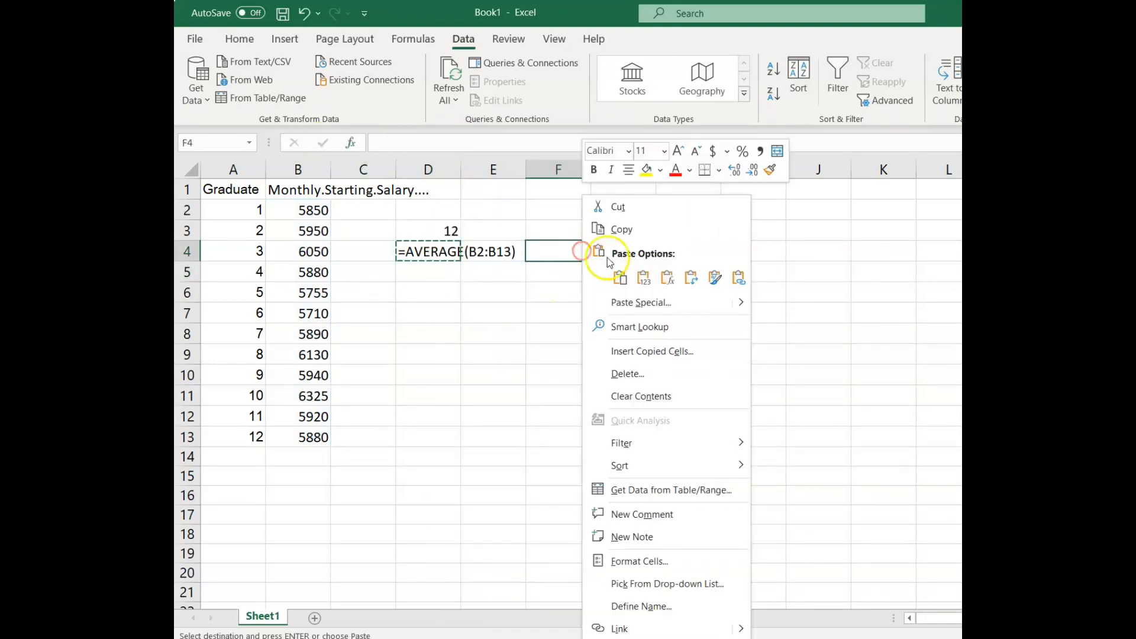
{"action": "left_click", "coordinate": [619, 278]}
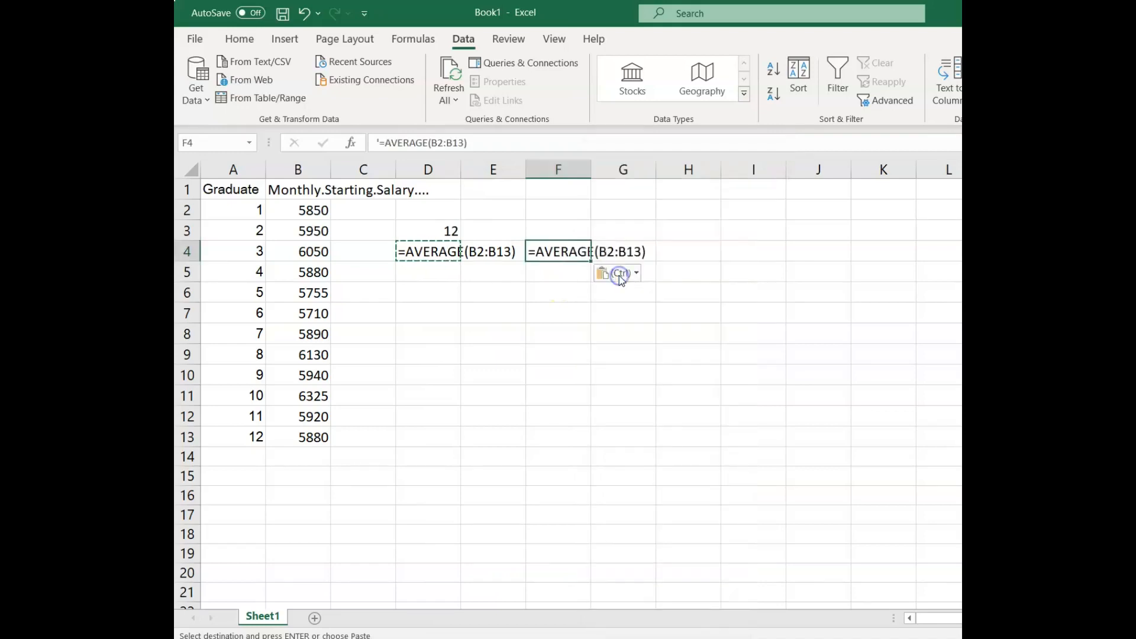
Step: Set the font size of the formula text in F4 to 18
{"action": "left_click", "coordinate": [240, 39]}
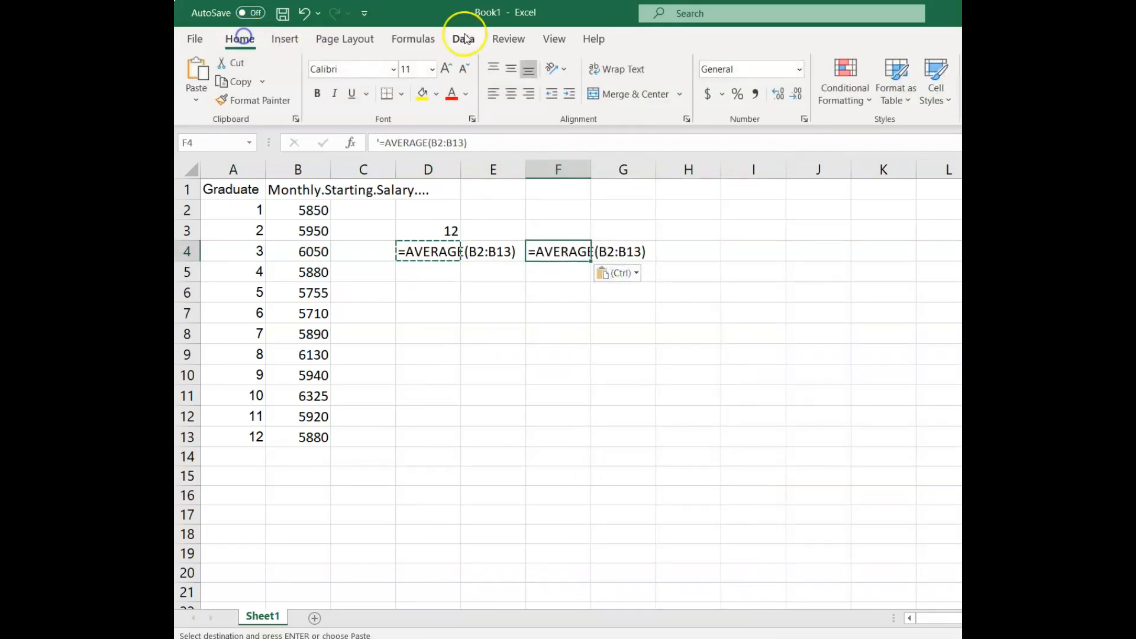
{"action": "left_click", "coordinate": [433, 69]}
{"action": "left_click", "coordinate": [412, 216]}
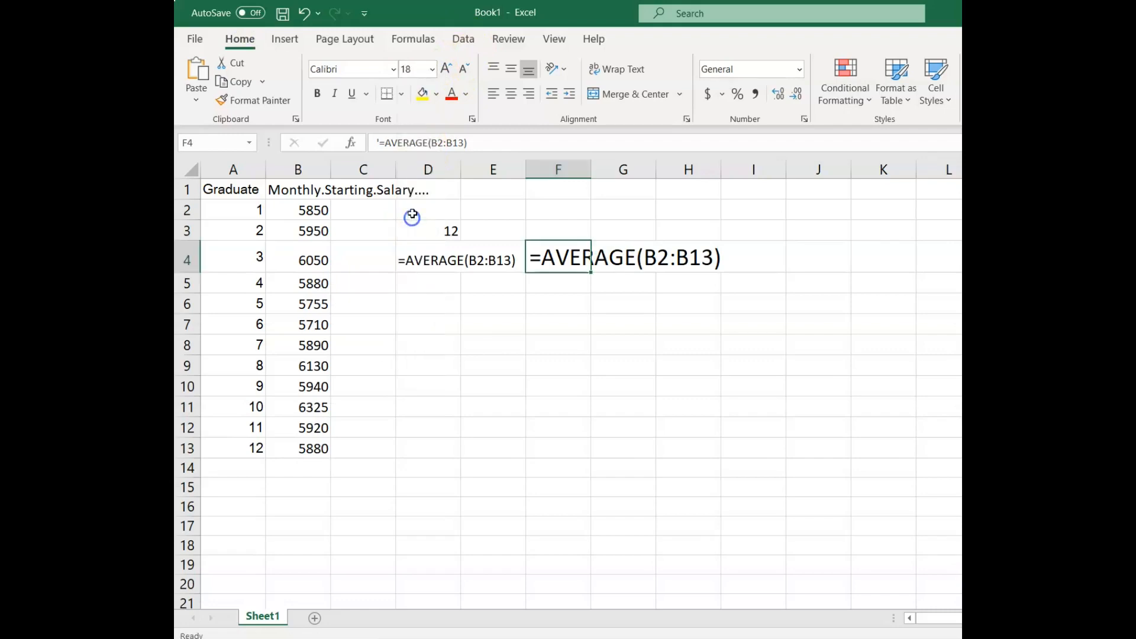
Step: Turn the formula text in D4 back into a working average formula by removing its leading apostrophe
{"action": "left_click", "coordinate": [424, 256]}
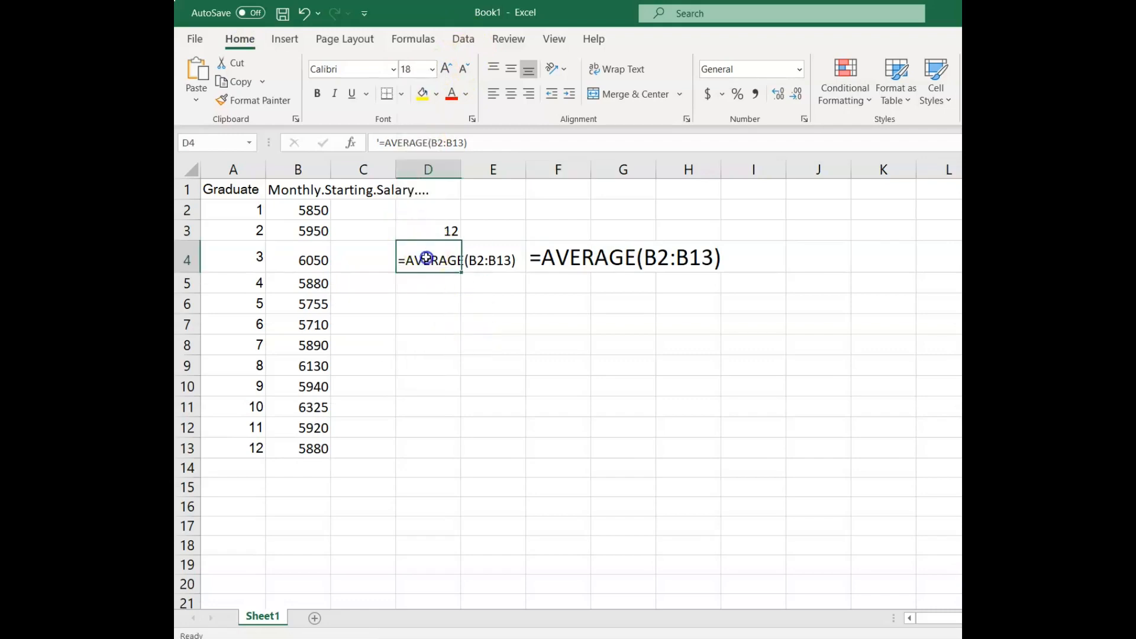
{"action": "left_click", "coordinate": [376, 143]}
{"action": "key", "text": "BackSpace"}
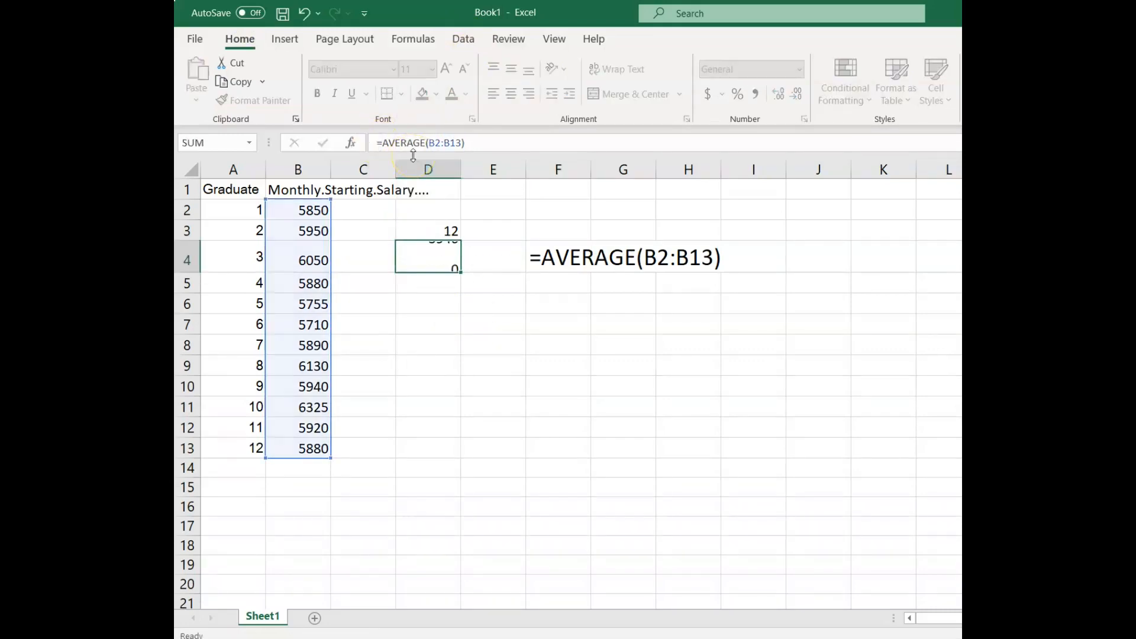
{"action": "key", "text": "Return"}
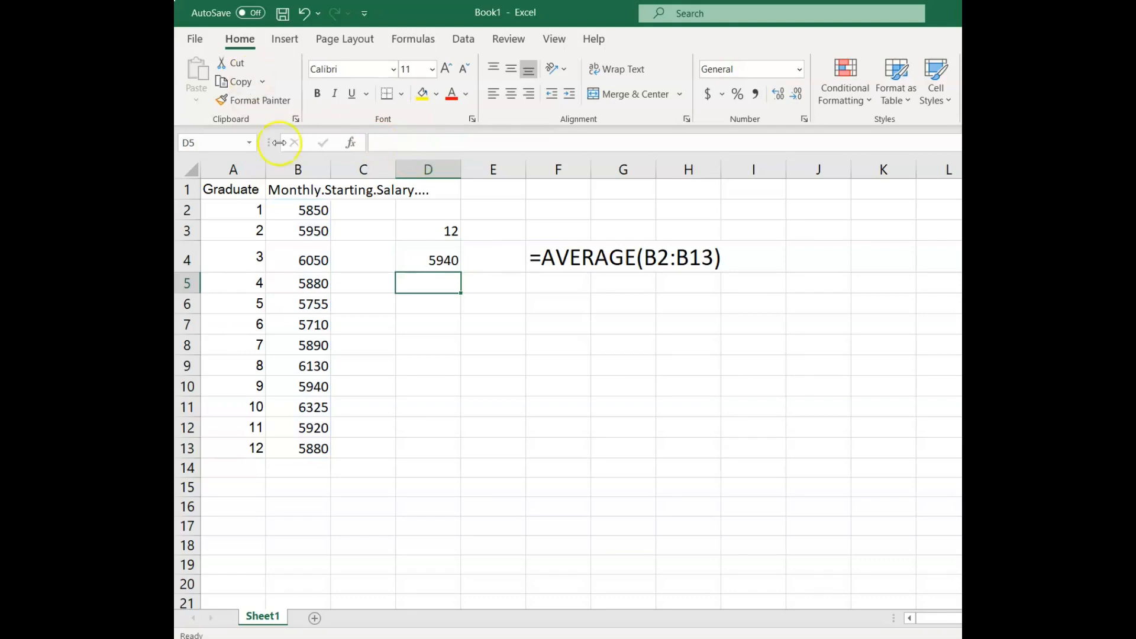
{"action": "left_click", "coordinate": [452, 260]}
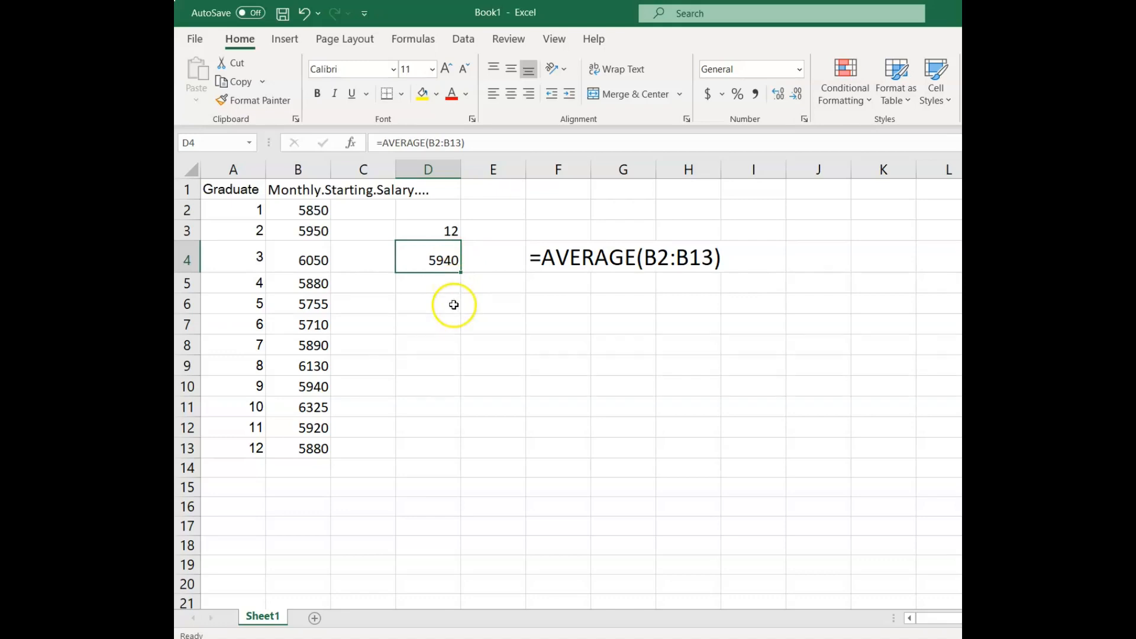
{"action": "left_click", "coordinate": [444, 283]}
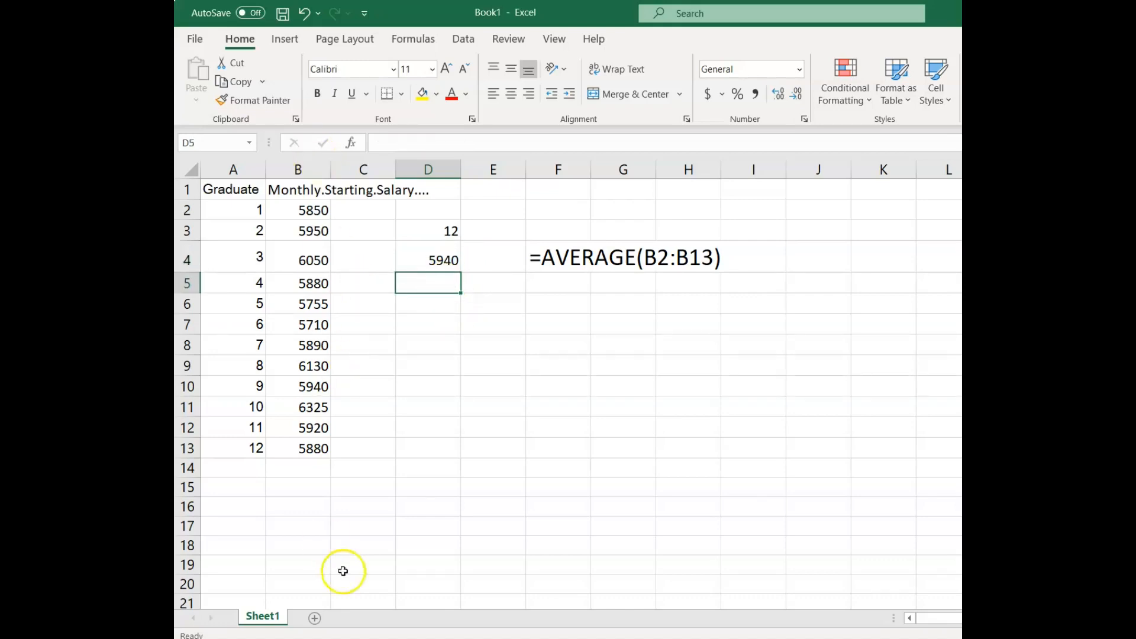
Step: Make the range in D4's average formula absolute so that it reads =AVERAGE($B$2:$B$13)
{"action": "left_click", "coordinate": [443, 254]}
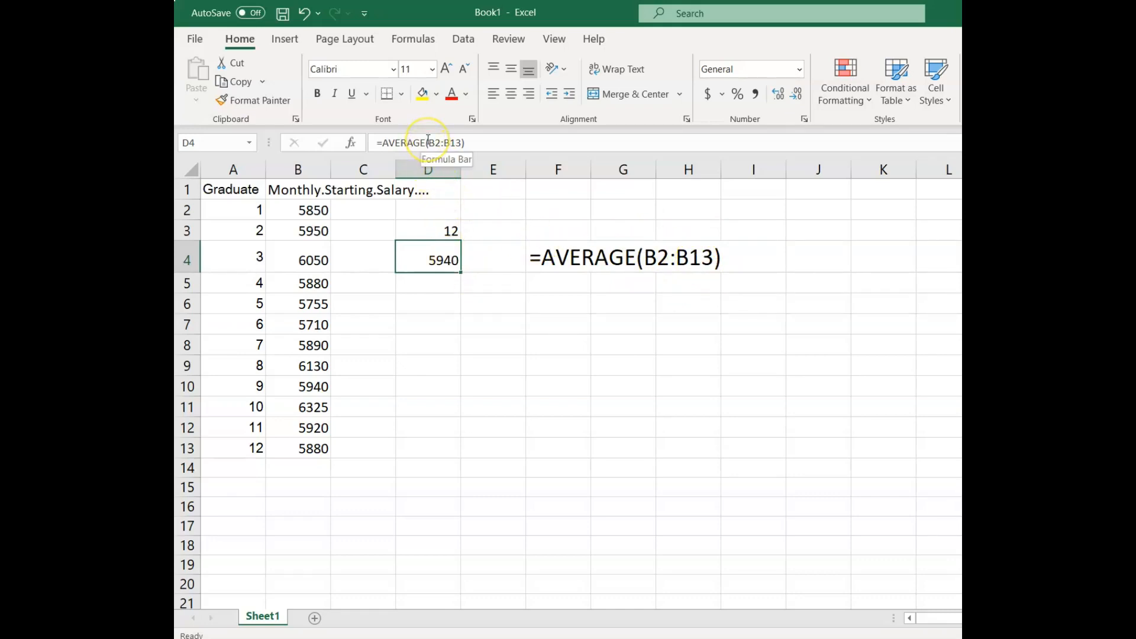
{"action": "left_click", "coordinate": [427, 142]}
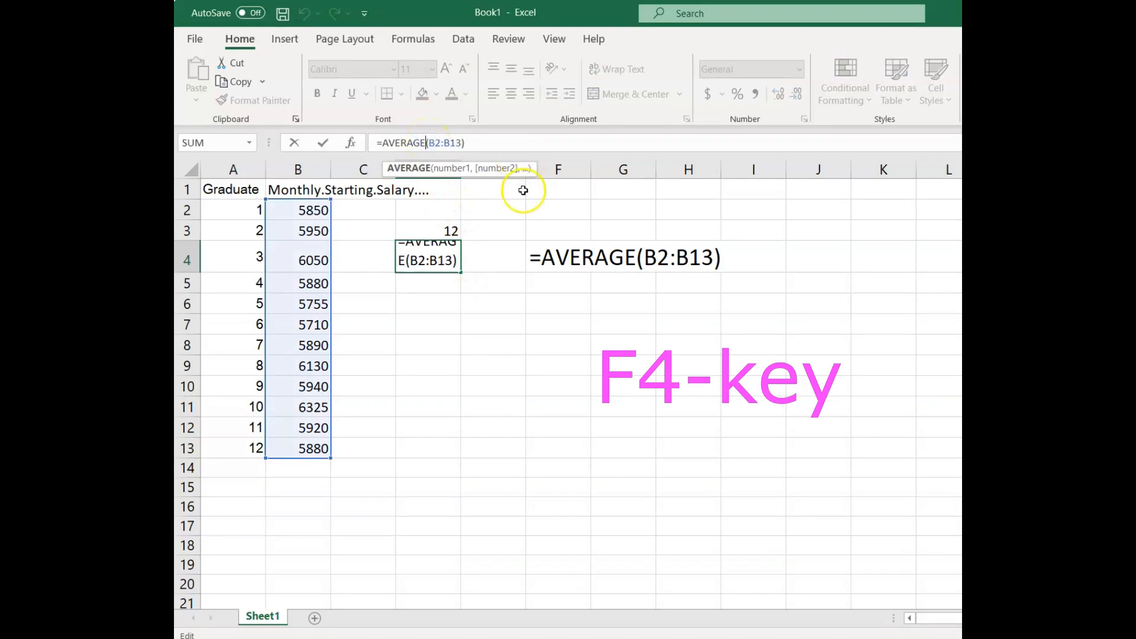
{"action": "key", "text": "Right"}
{"action": "type", "text": "$"}
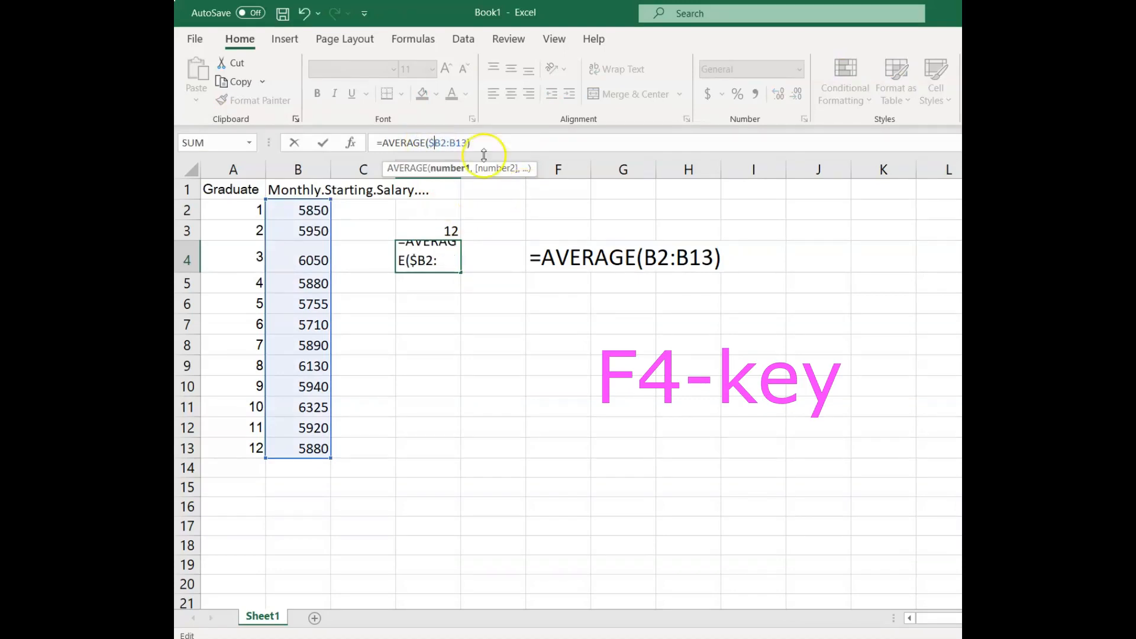
{"action": "left_click", "coordinate": [444, 140]}
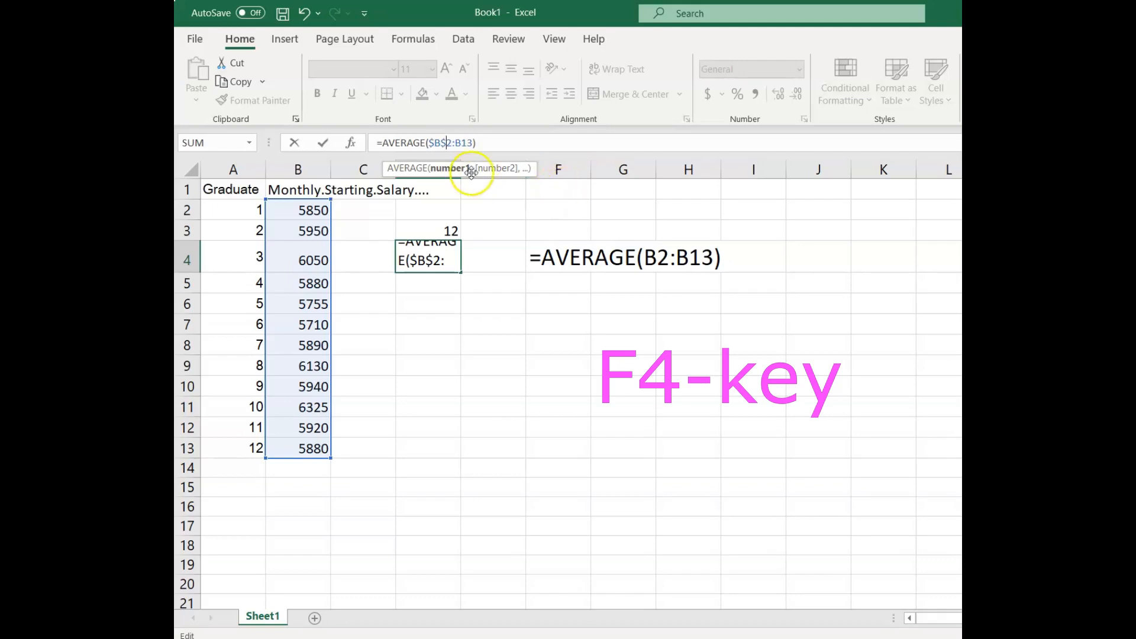
{"action": "left_click", "coordinate": [470, 143]}
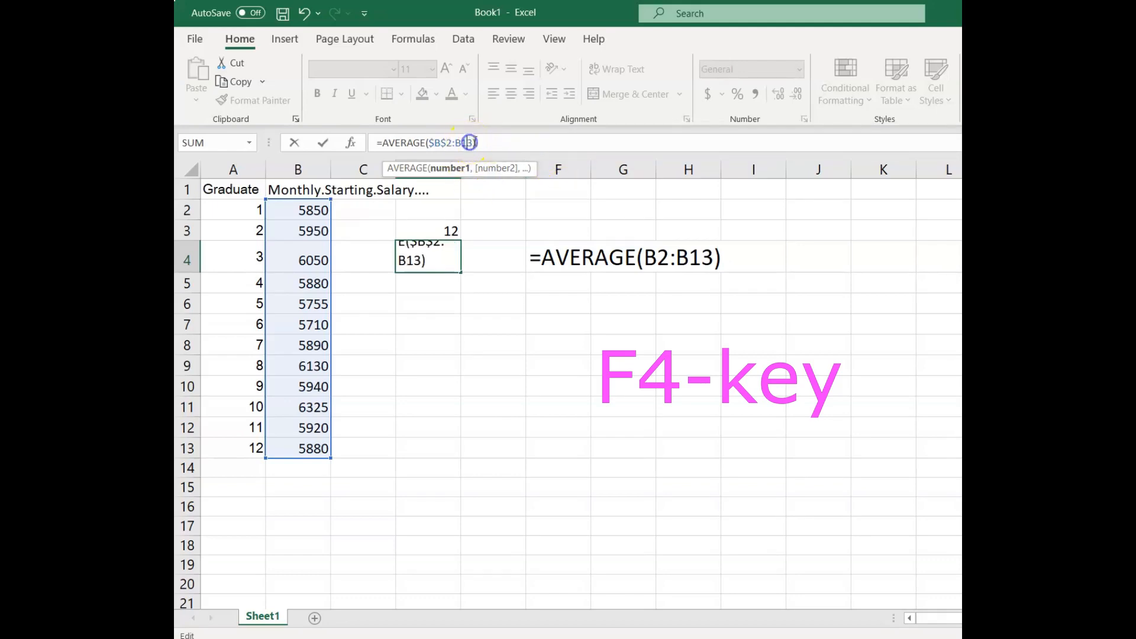
{"action": "key", "text": "F4"}
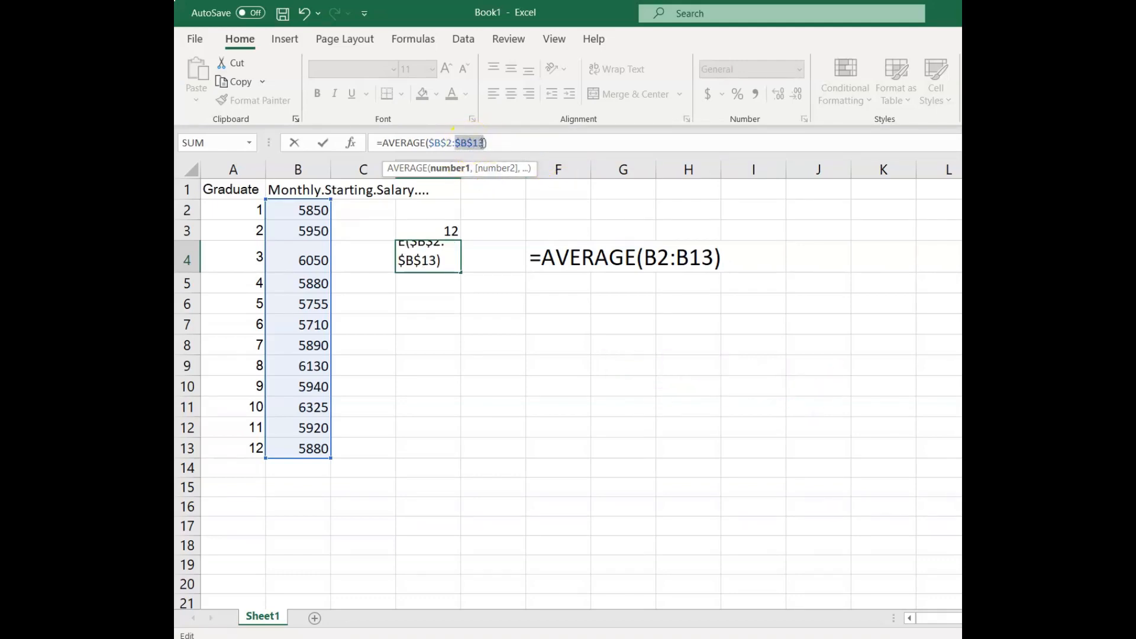
{"action": "key", "text": "Return"}
{"action": "left_click", "coordinate": [438, 264]}
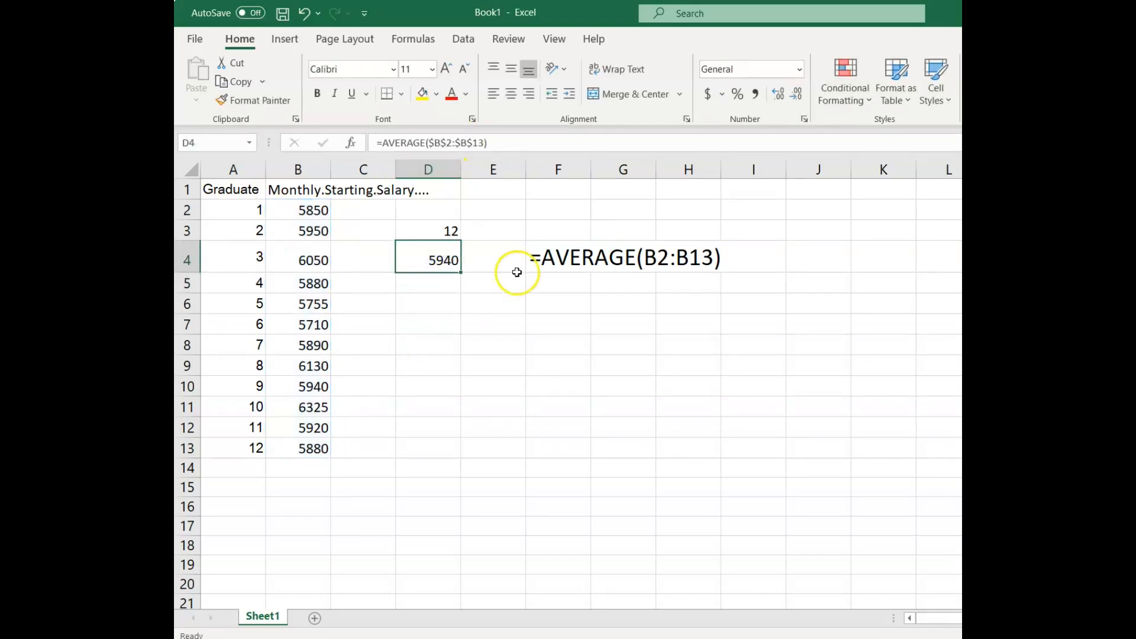
Step: Update the formula text in F4 with absolute references so that it reads =AVERAGE($B$2:$B$13)
{"action": "left_click", "coordinate": [568, 258]}
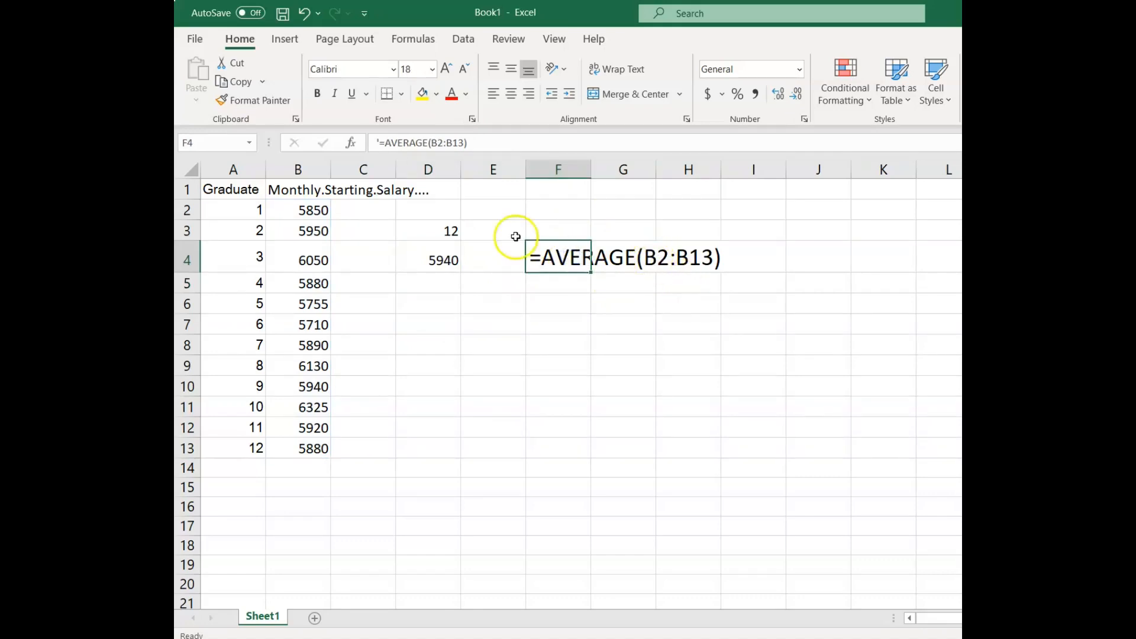
{"action": "left_click", "coordinate": [429, 142]}
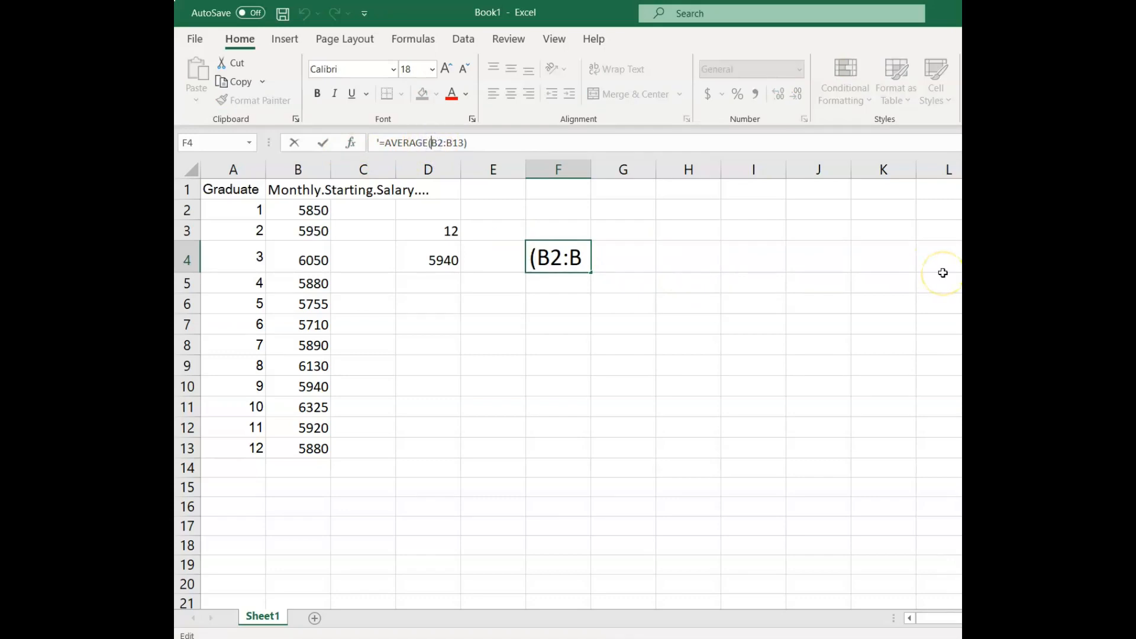
{"action": "type", "text": "$"}
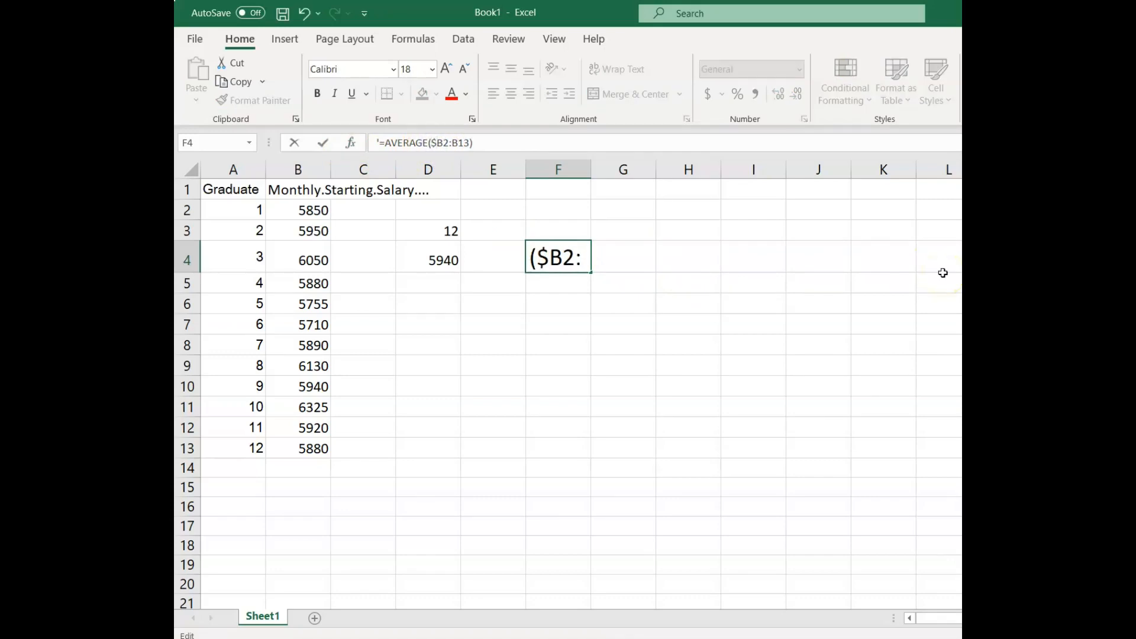
{"action": "left_click", "coordinate": [444, 144]}
{"action": "type", "text": "$"}
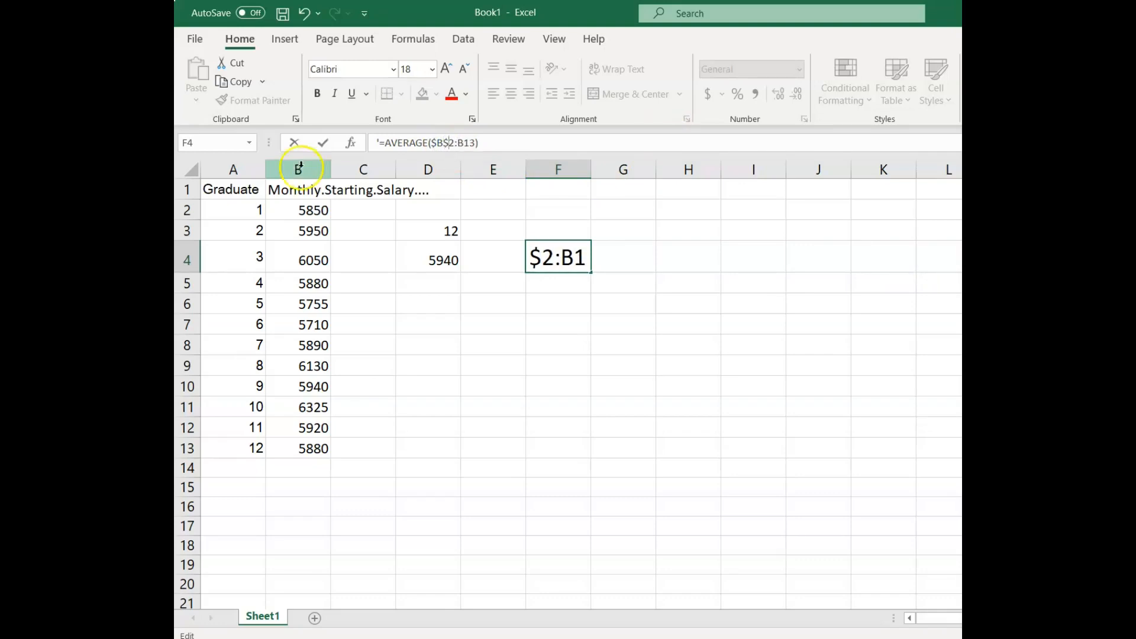
{"action": "left_click", "coordinate": [461, 139]}
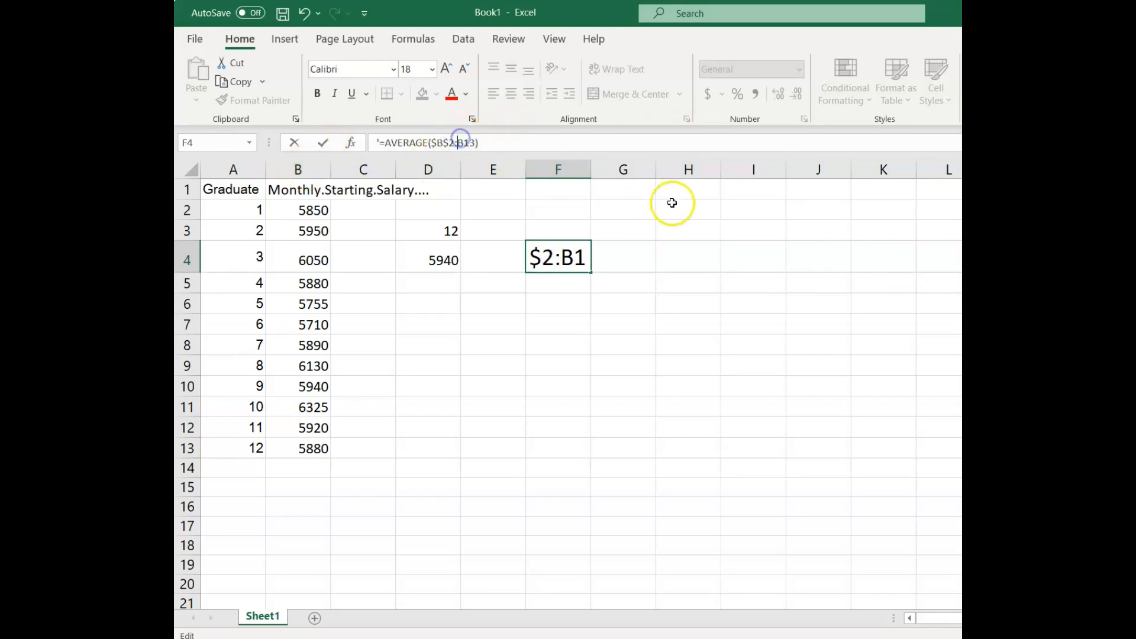
{"action": "type", "text": "$"}
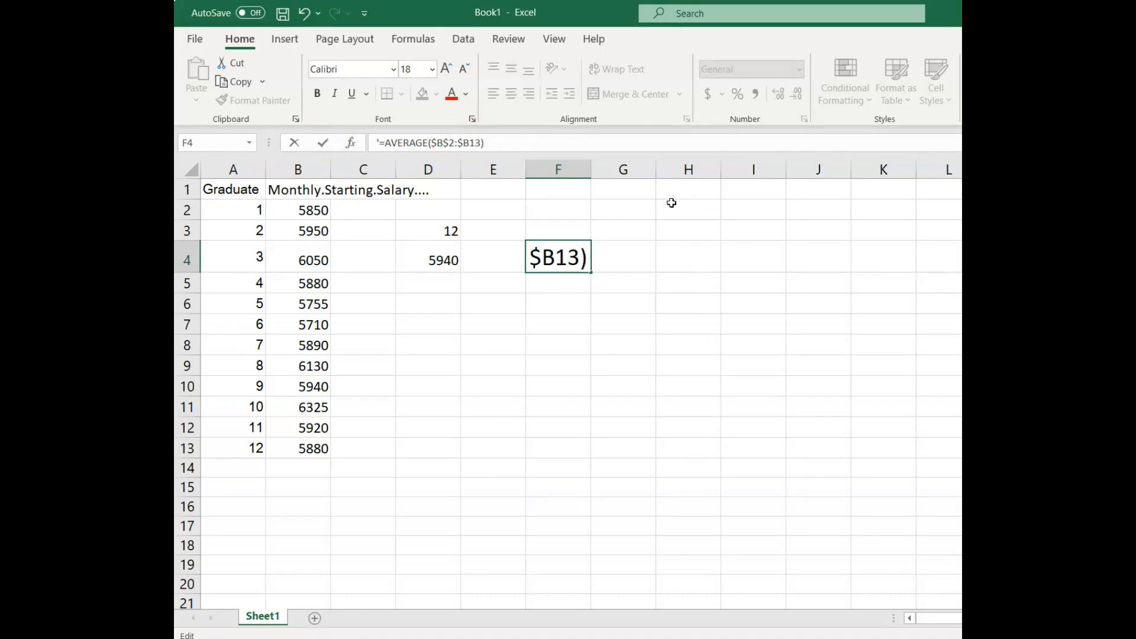
{"action": "left_click", "coordinate": [476, 144]}
{"action": "type", "text": "$"}
{"action": "key", "text": "Return"}
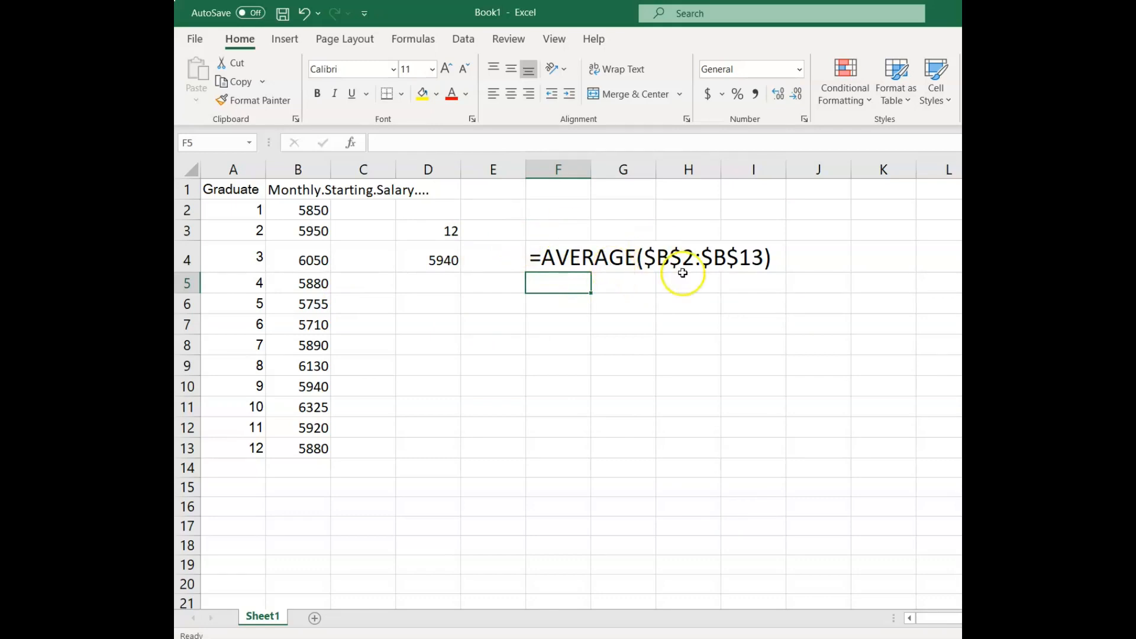
Step: Fill the absolute-reference average formula from D4 down through D6
{"action": "left_click", "coordinate": [562, 257]}
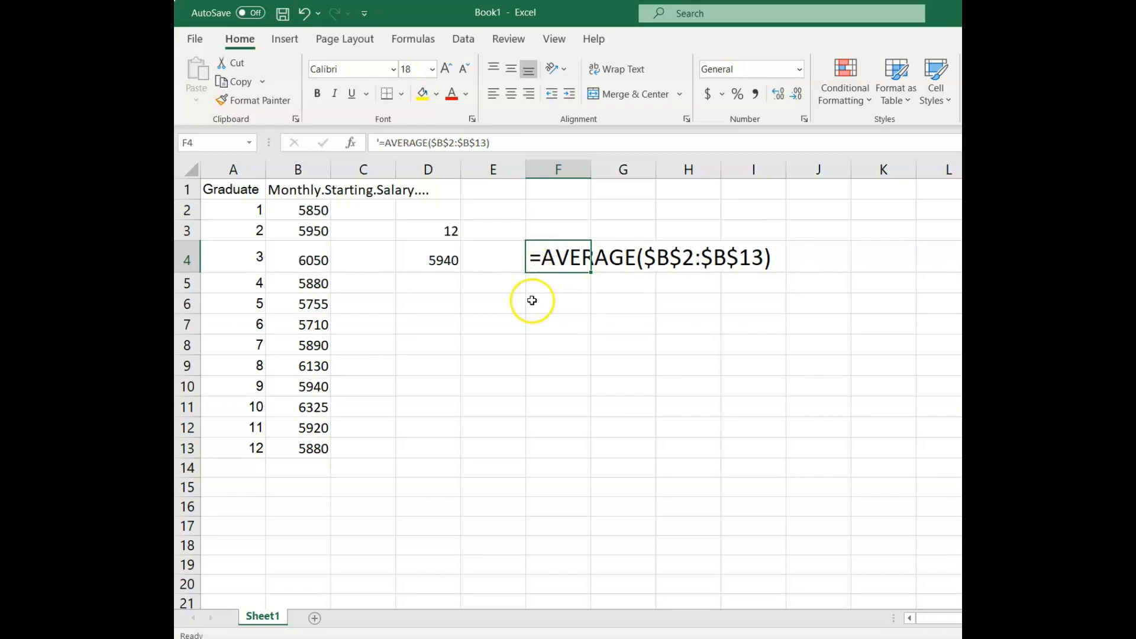
{"action": "left_click", "coordinate": [444, 262]}
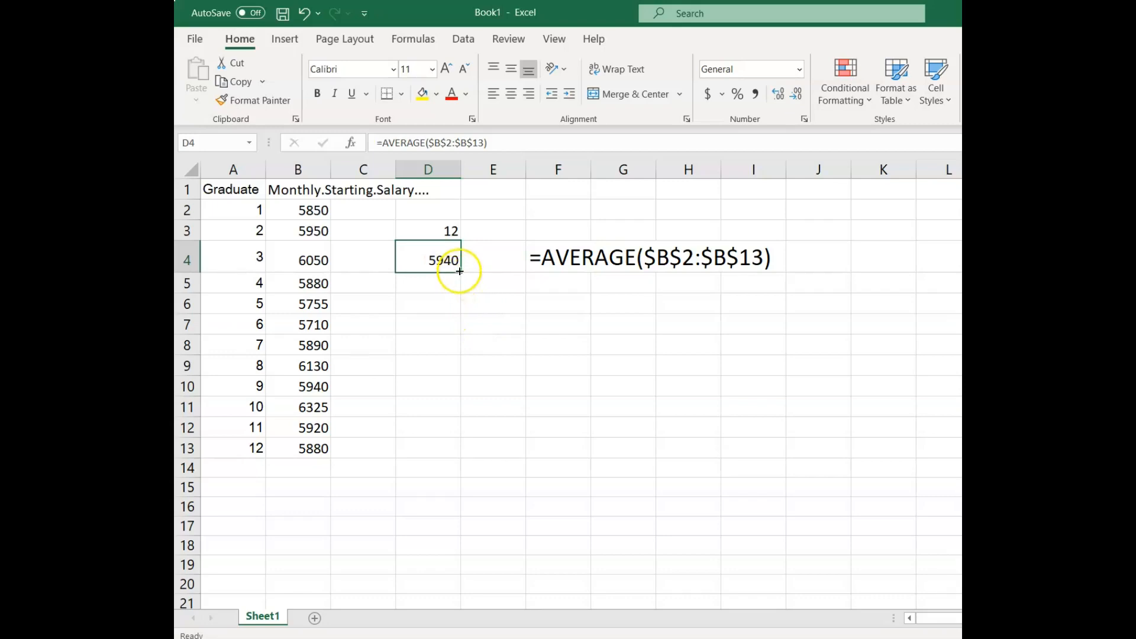
{"action": "left_click_drag", "start_coordinate": [460, 271], "coordinate": [462, 310]}
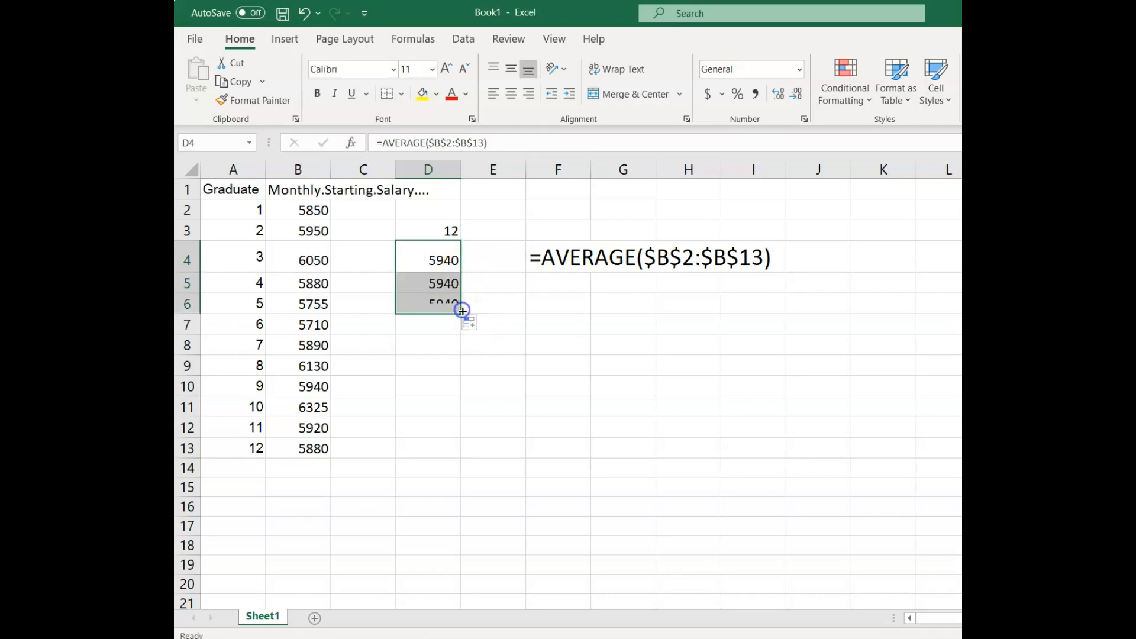
Step: Open the copied average formula in D5 for editing at its function name
{"action": "left_click", "coordinate": [444, 282]}
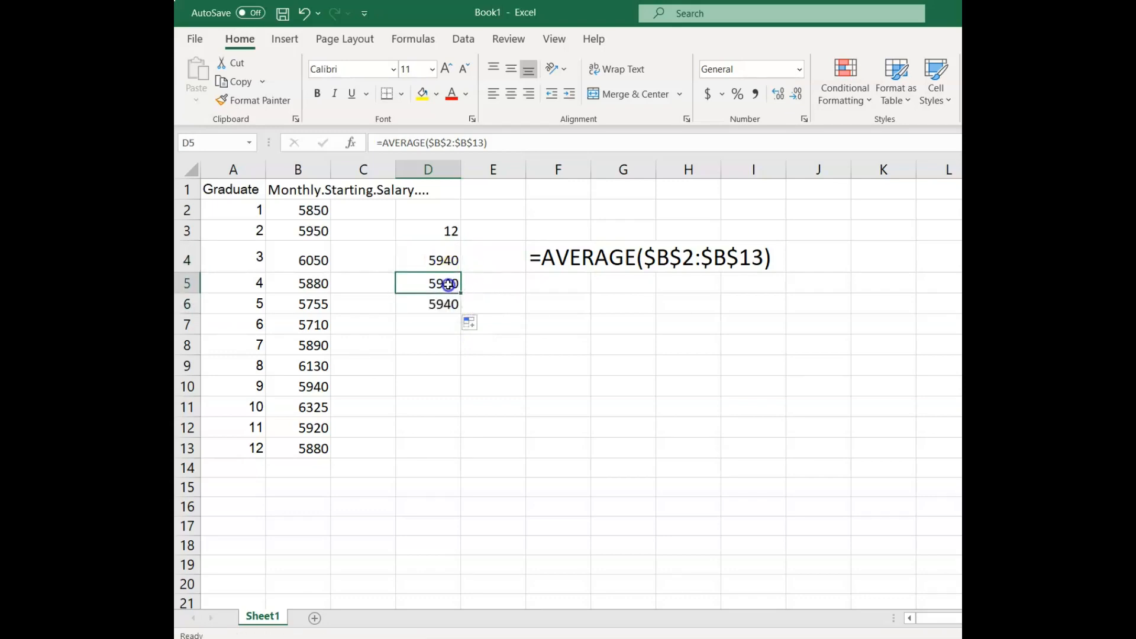
{"action": "left_click", "coordinate": [388, 145]}
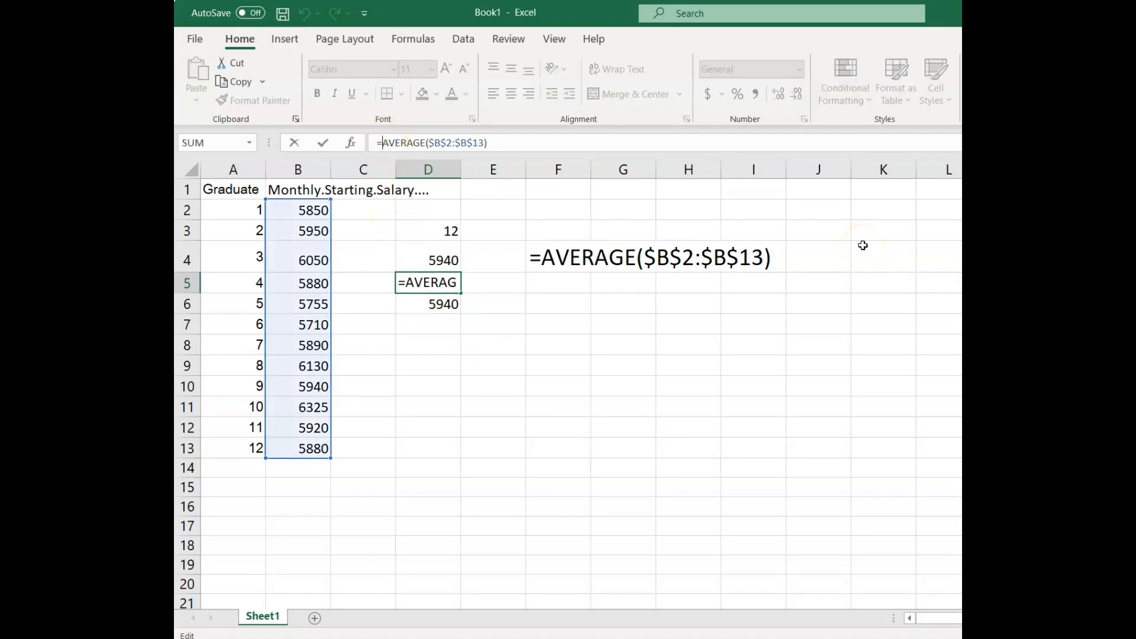
Step: Change the formula in D5 to =MEDIAN($B$2:$B$13) by replacing the AVERAGE function name with MEDIAN
{"action": "type", "text": "m"}
{"action": "type", "text": "edian"}
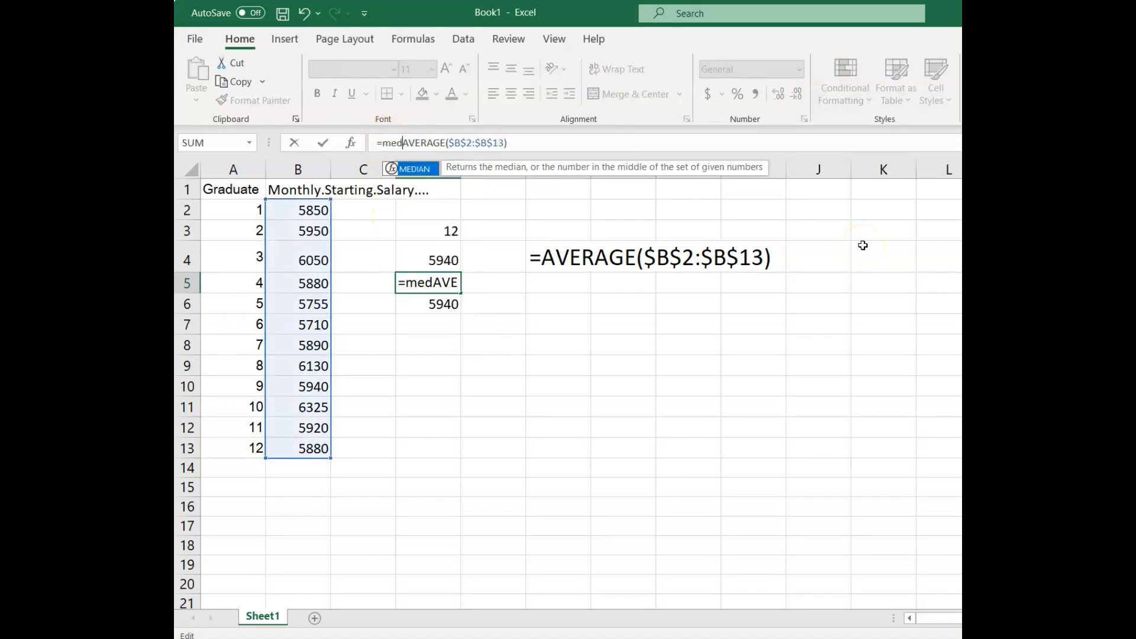
{"action": "key", "text": "Delete"}
{"action": "key", "text": "Delete"}
{"action": "key", "text": "Delete"}
{"action": "key", "text": "Delete"}
{"action": "key", "text": "Delete"}
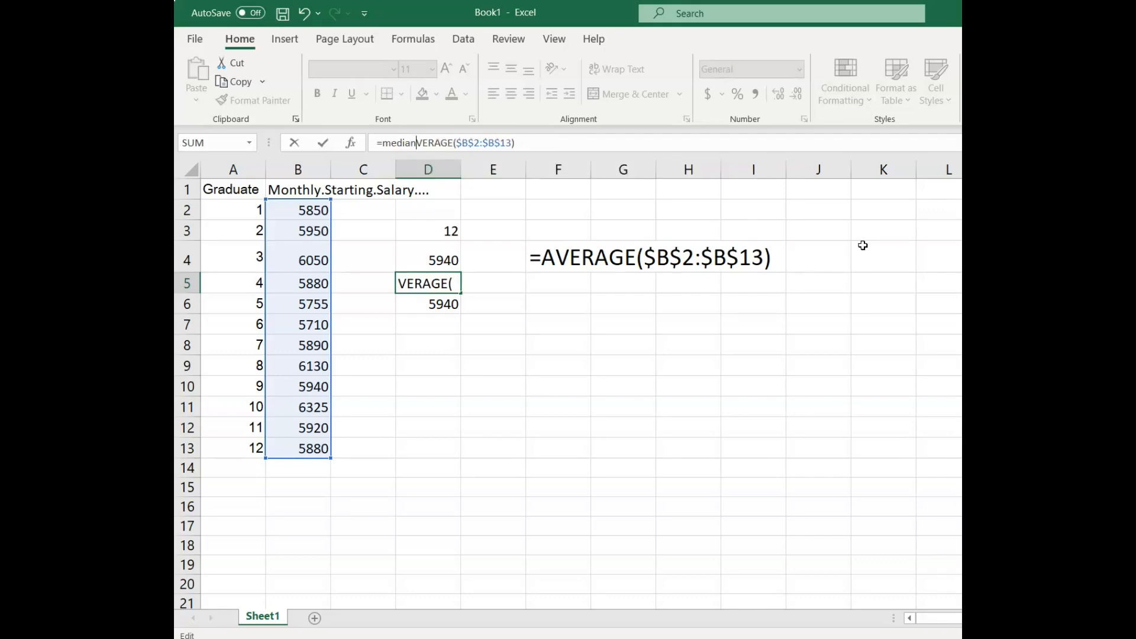
{"action": "key", "text": "Delete"}
{"action": "key", "text": "Delete"}
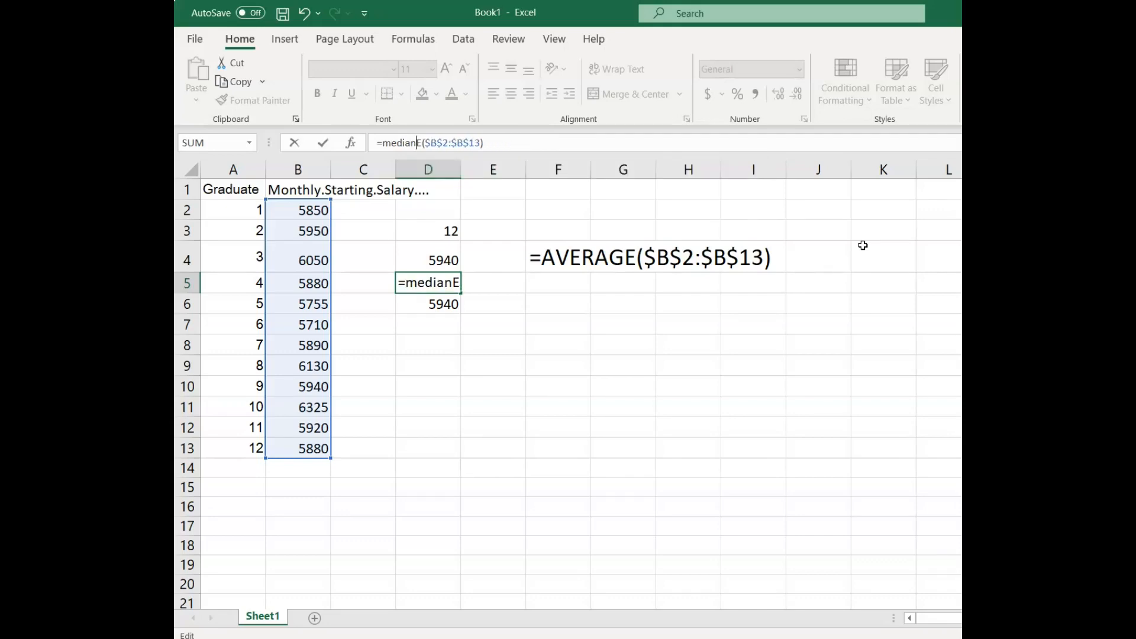
{"action": "key", "text": "Return"}
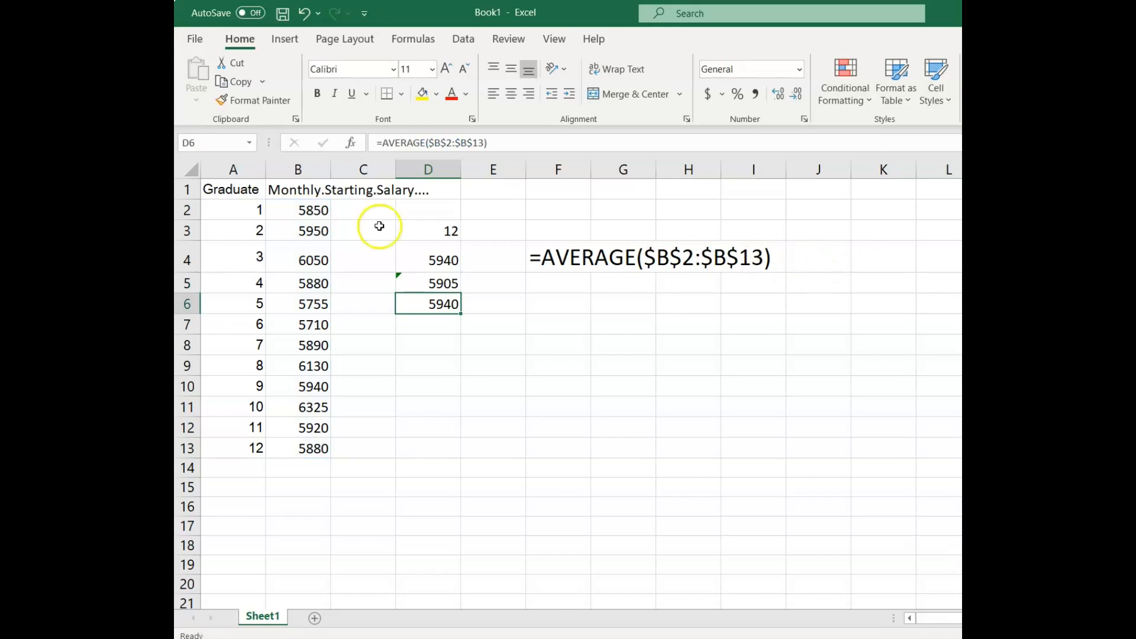
Step: Change the formula in D6 to =MODE.SNGL($B$2:$B$13) by replacing the AVERAGE function name with MODE.SNGL
{"action": "left_click", "coordinate": [430, 143]}
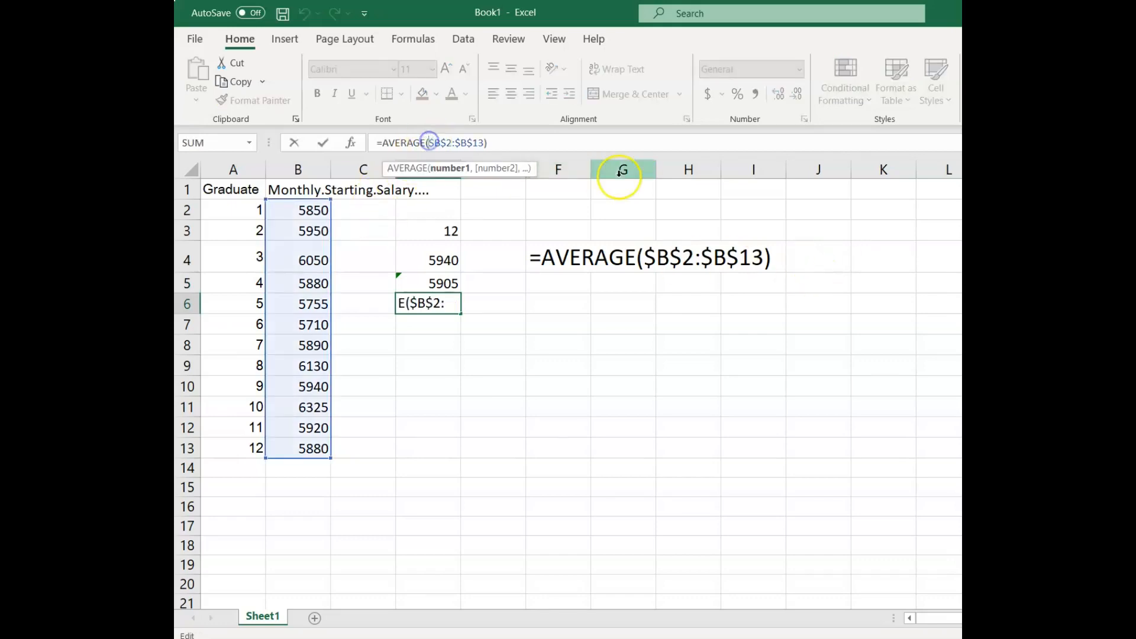
{"action": "key", "text": "Left"}
{"action": "key", "text": "Left"}
{"action": "key", "text": "Left"}
{"action": "key", "text": "Left"}
{"action": "key", "text": "Left"}
{"action": "key", "text": "Left"}
{"action": "key", "text": "Left"}
{"action": "key", "text": "Left"}
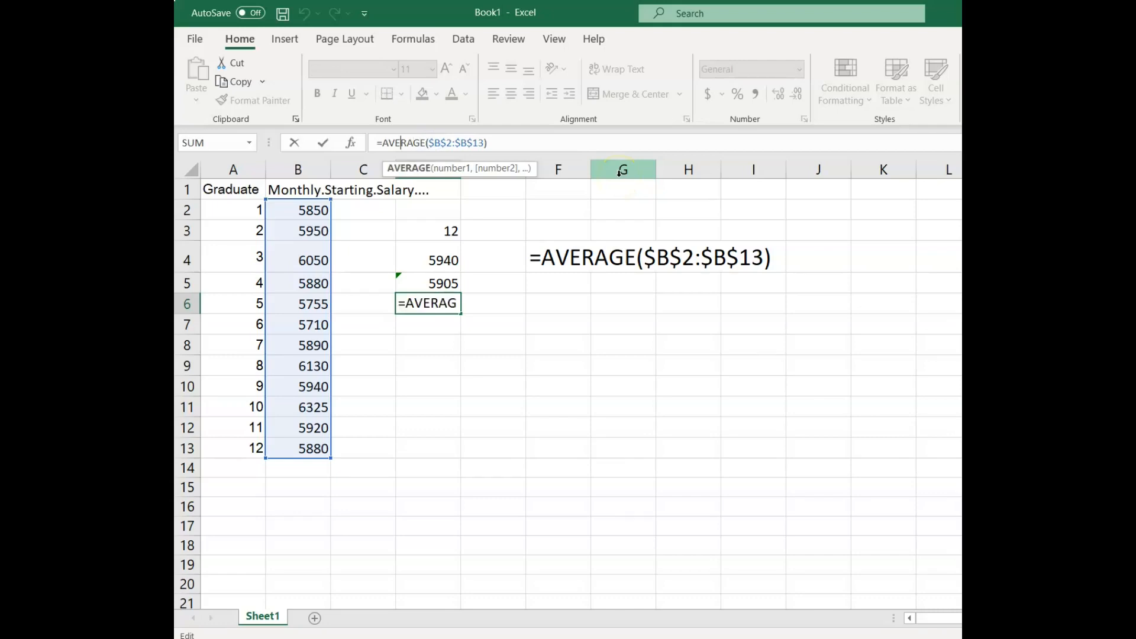
{"action": "type", "text": "mode"}
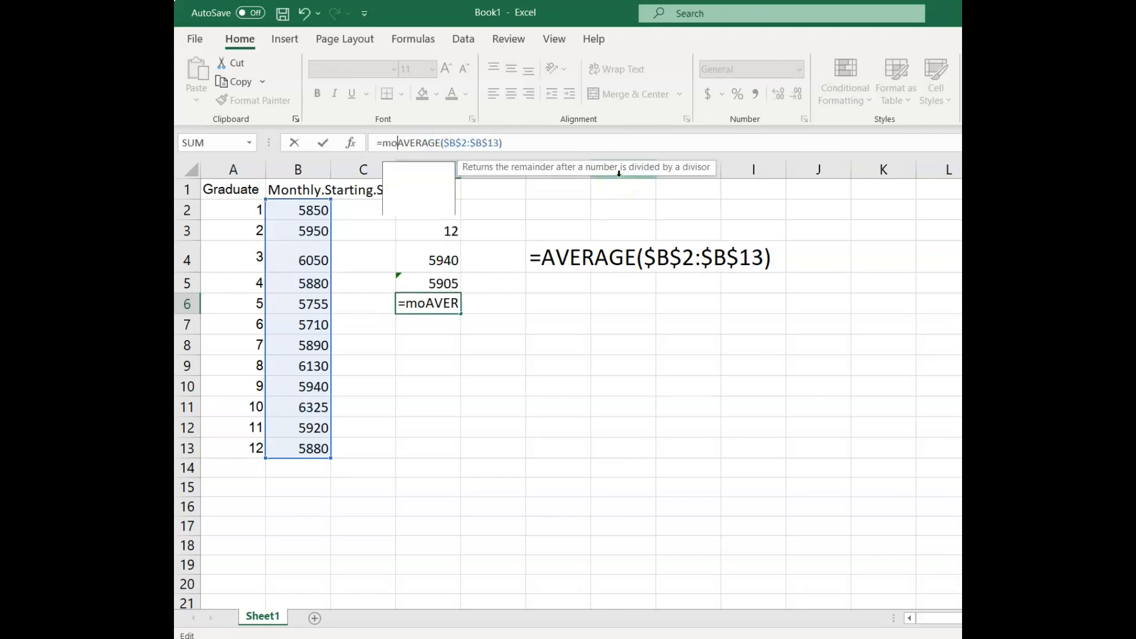
{"action": "type", "text": ".sng"}
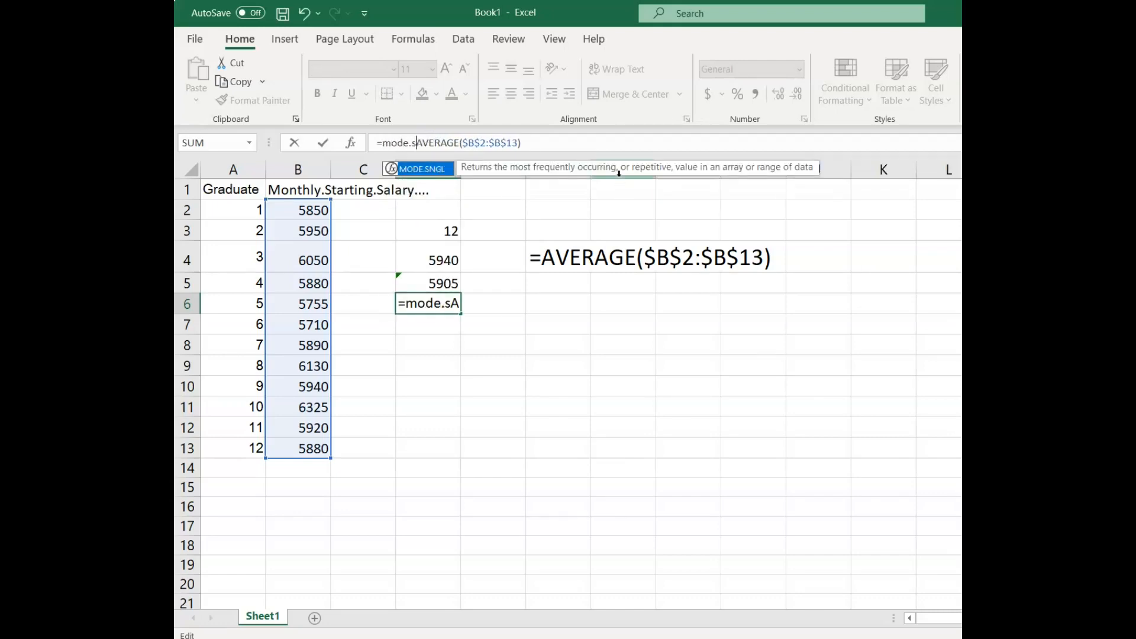
{"action": "type", "text": "l"}
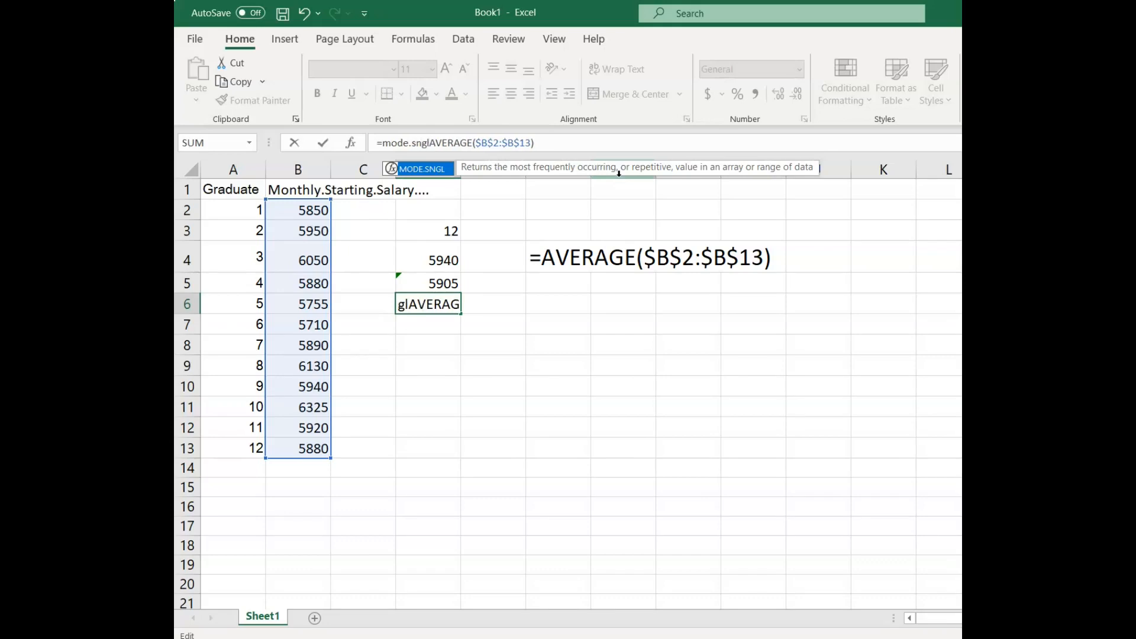
{"action": "key", "text": "Delete"}
{"action": "key", "text": "Delete"}
{"action": "key", "text": "Delete"}
{"action": "key", "text": "Delete"}
{"action": "key", "text": "Delete"}
{"action": "key", "text": "Delete"}
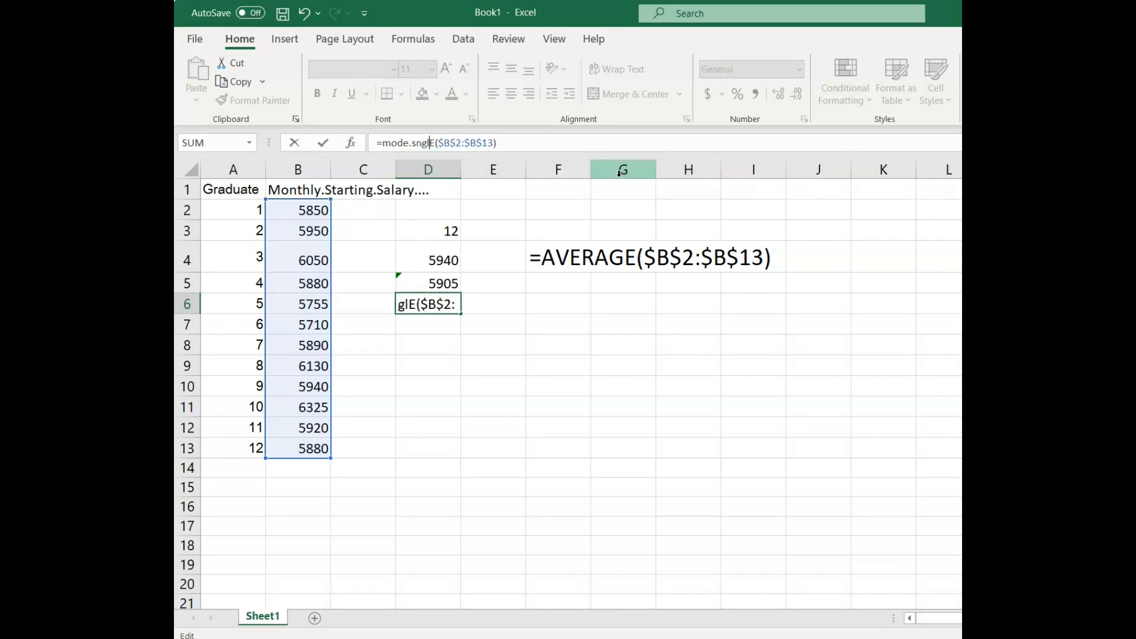
{"action": "key", "text": "Delete"}
{"action": "key", "text": "Return"}
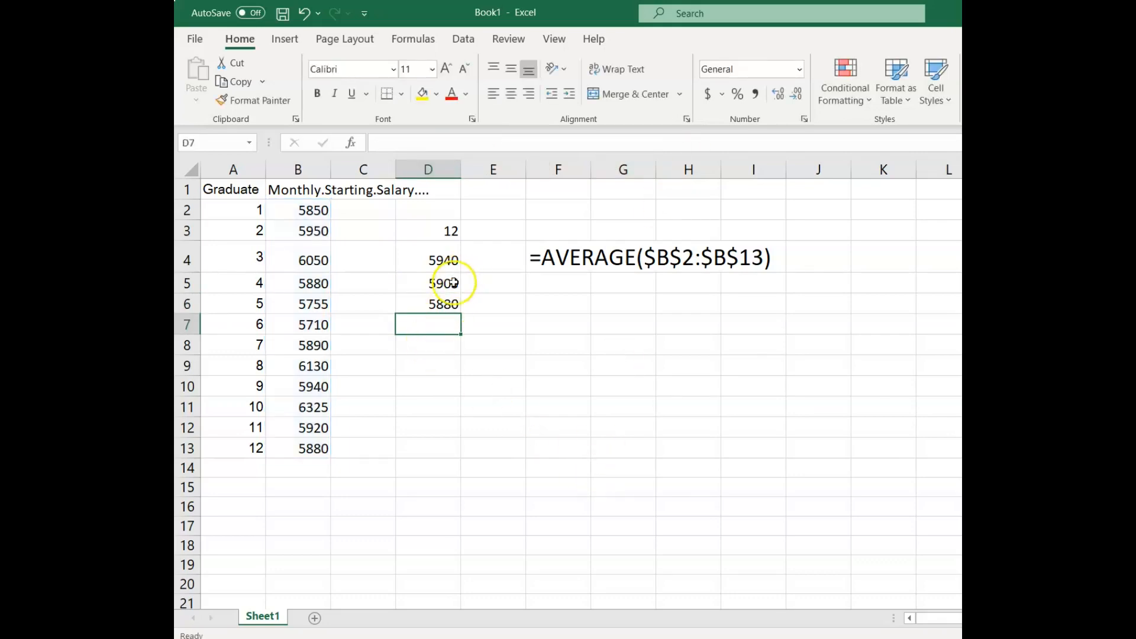
Step: Turn the MEDIAN formula in D5 into plain text by putting an apostrophe in front of it
{"action": "left_click", "coordinate": [453, 283]}
{"action": "left_click", "coordinate": [375, 143]}
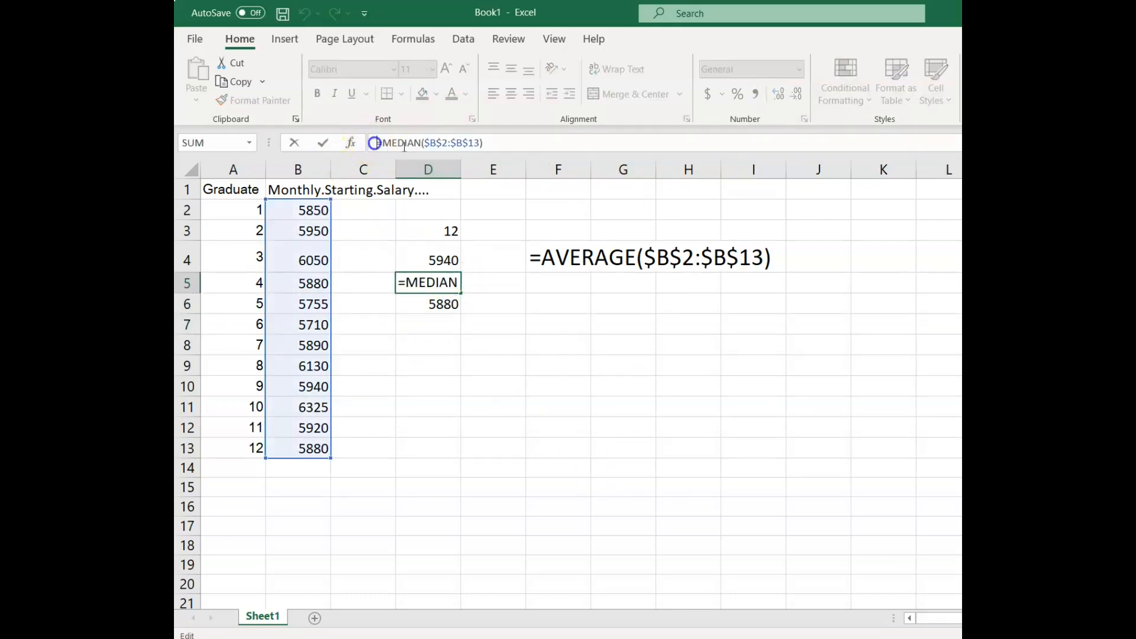
{"action": "type", "text": "'"}
{"action": "key", "text": "Return"}
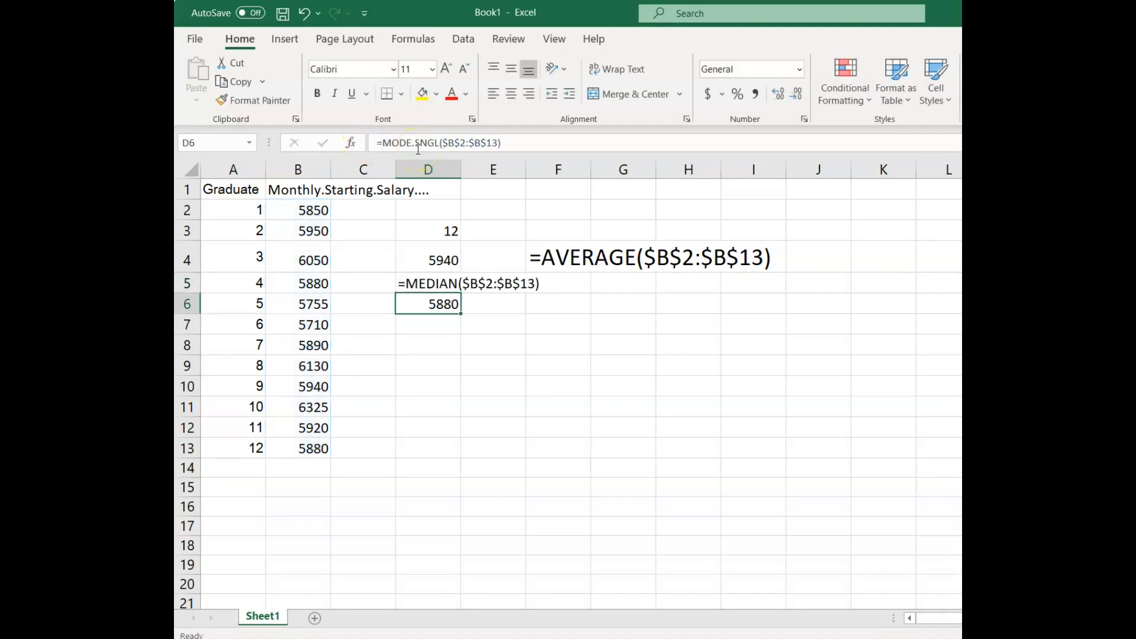
Step: Copy the MEDIAN formula text from D5 and paste it into F5
{"action": "right_click", "coordinate": [414, 280]}
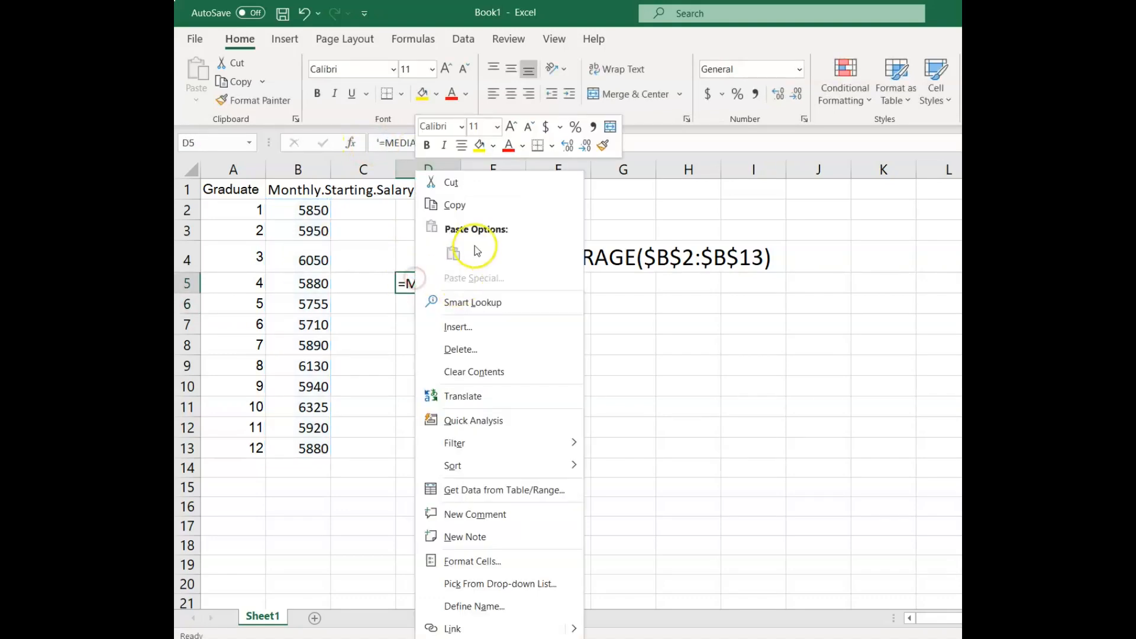
{"action": "left_click", "coordinate": [471, 208]}
{"action": "left_click", "coordinate": [575, 279]}
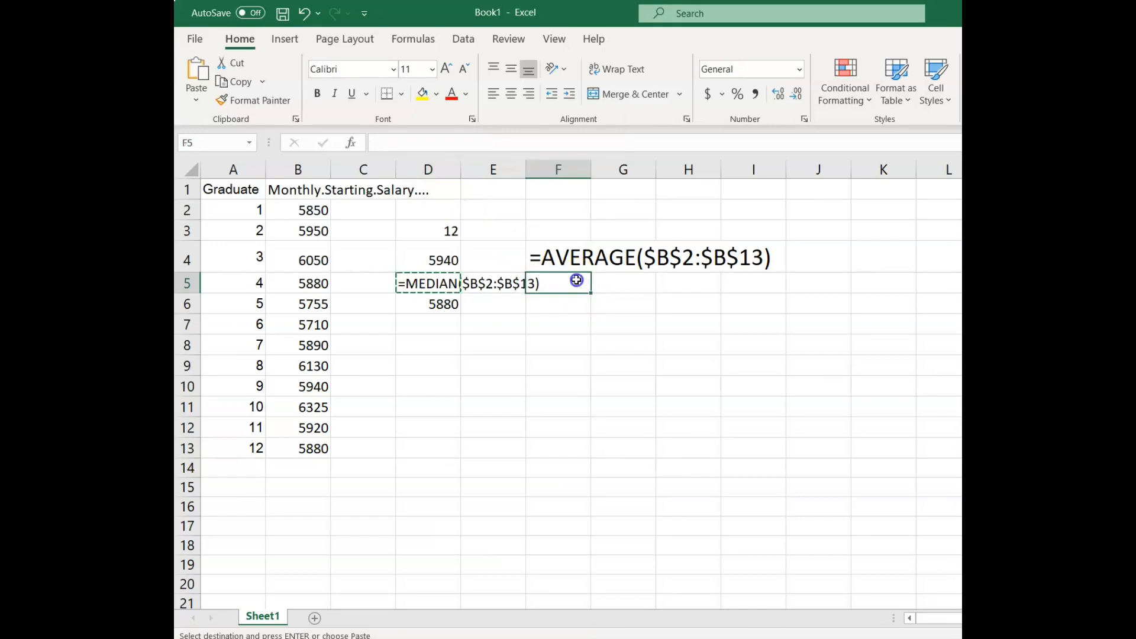
{"action": "right_click", "coordinate": [577, 279]}
{"action": "left_click", "coordinate": [662, 279]}
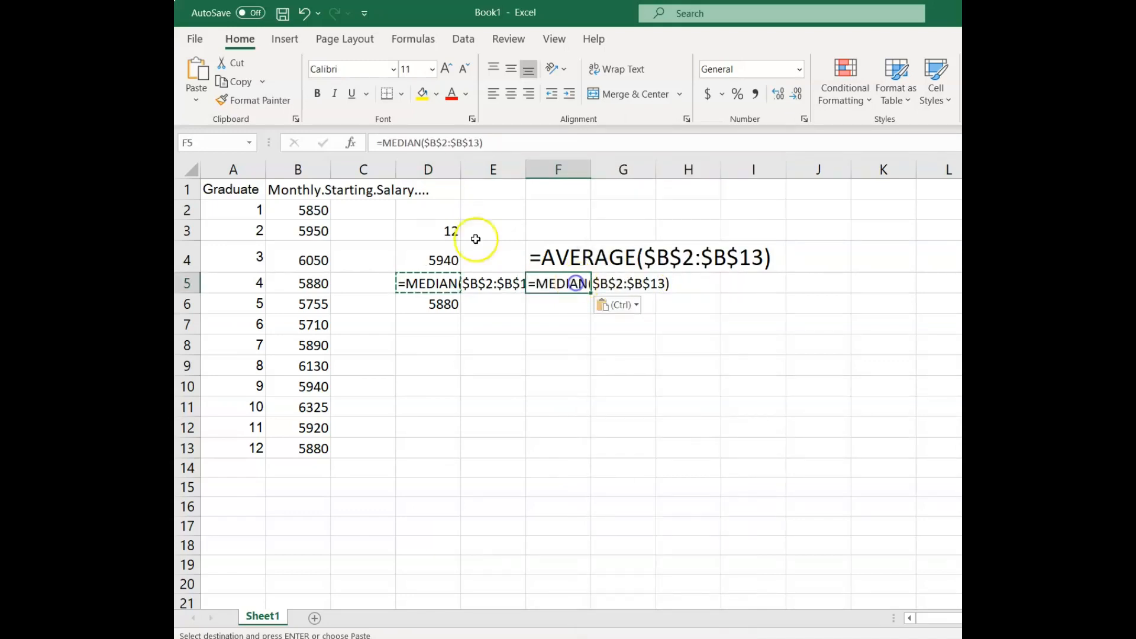
Step: Put an apostrophe in front of the formula text in F5 and set its font size to 16
{"action": "left_click", "coordinate": [374, 143]}
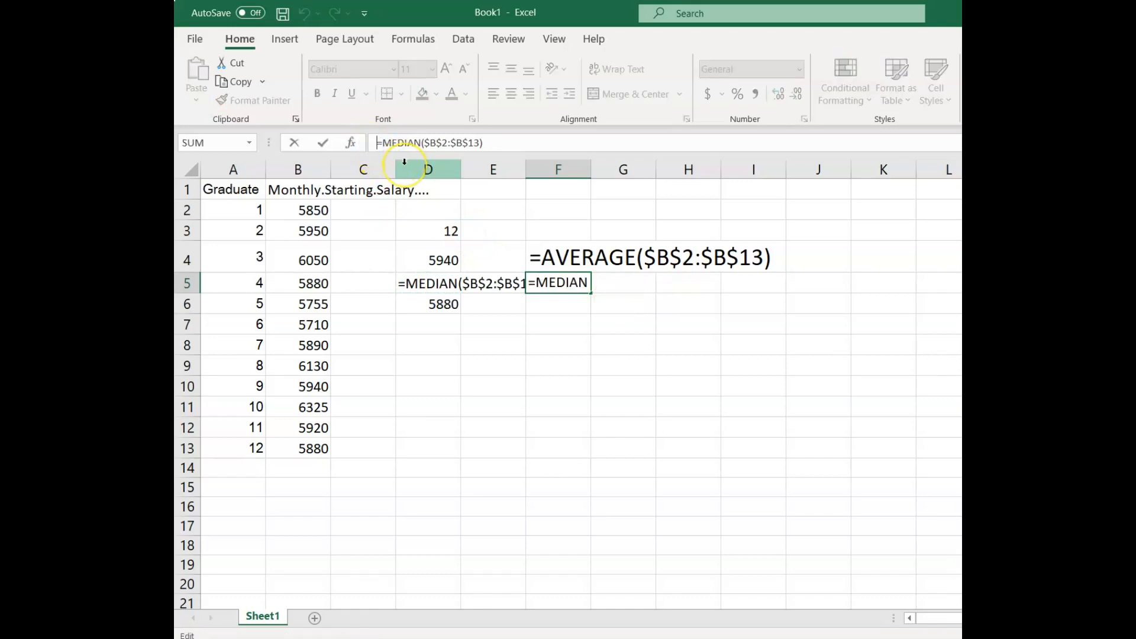
{"action": "key", "text": "Return"}
{"action": "left_click", "coordinate": [559, 284]}
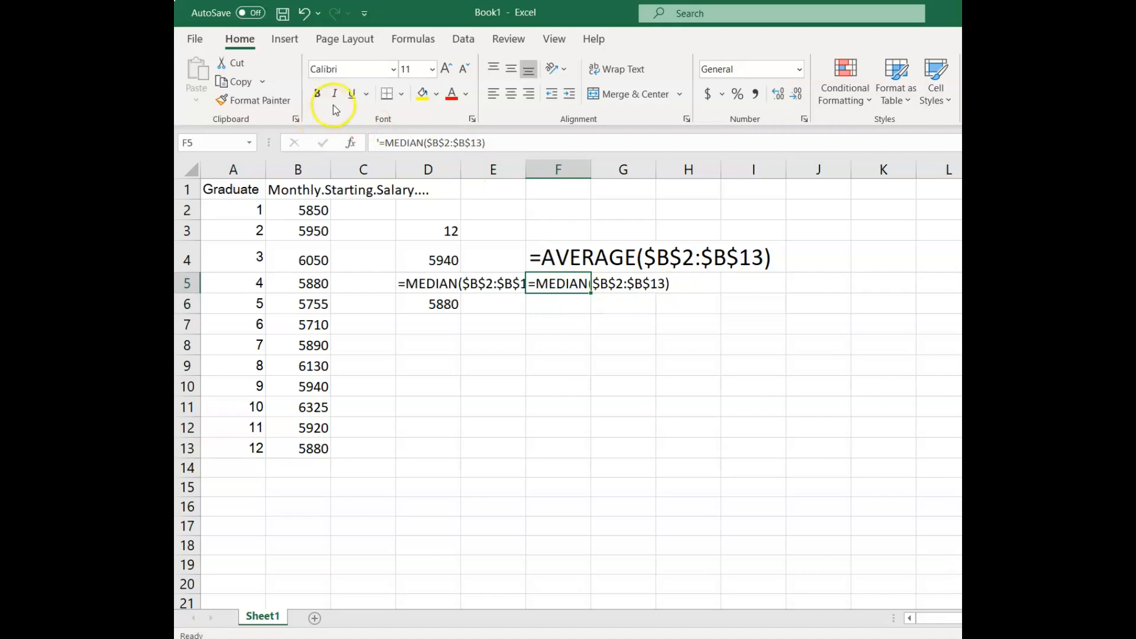
{"action": "left_click", "coordinate": [431, 69]}
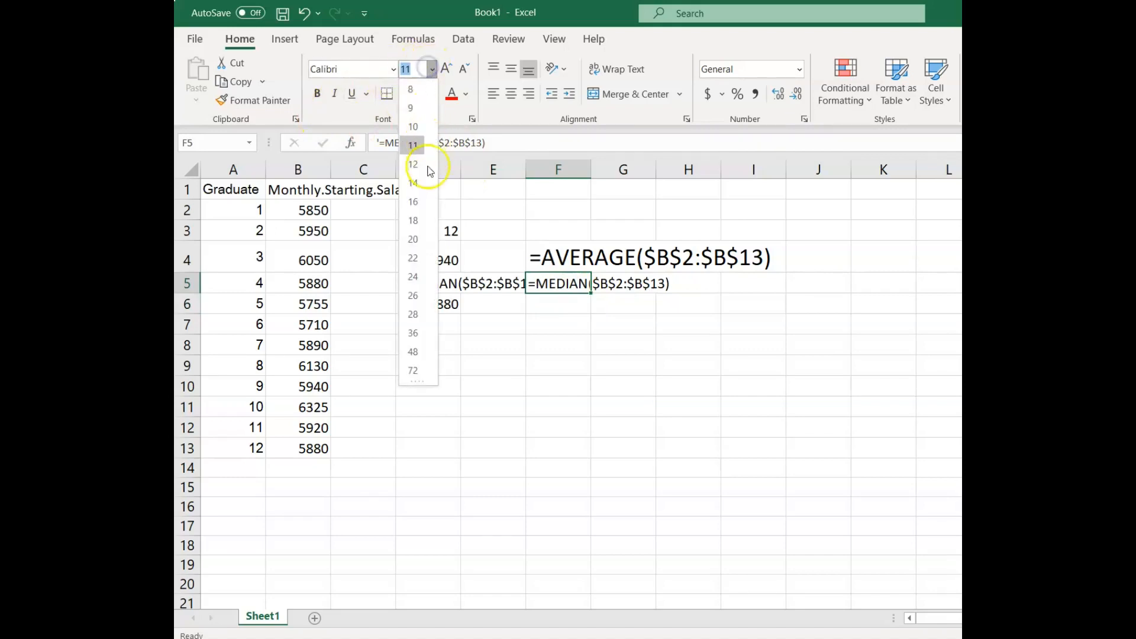
{"action": "left_click", "coordinate": [416, 207]}
Step: Remove the leading apostrophe from D5 so that it calculates =MEDIAN($B$2:$B$13) again
{"action": "left_click", "coordinate": [411, 291]}
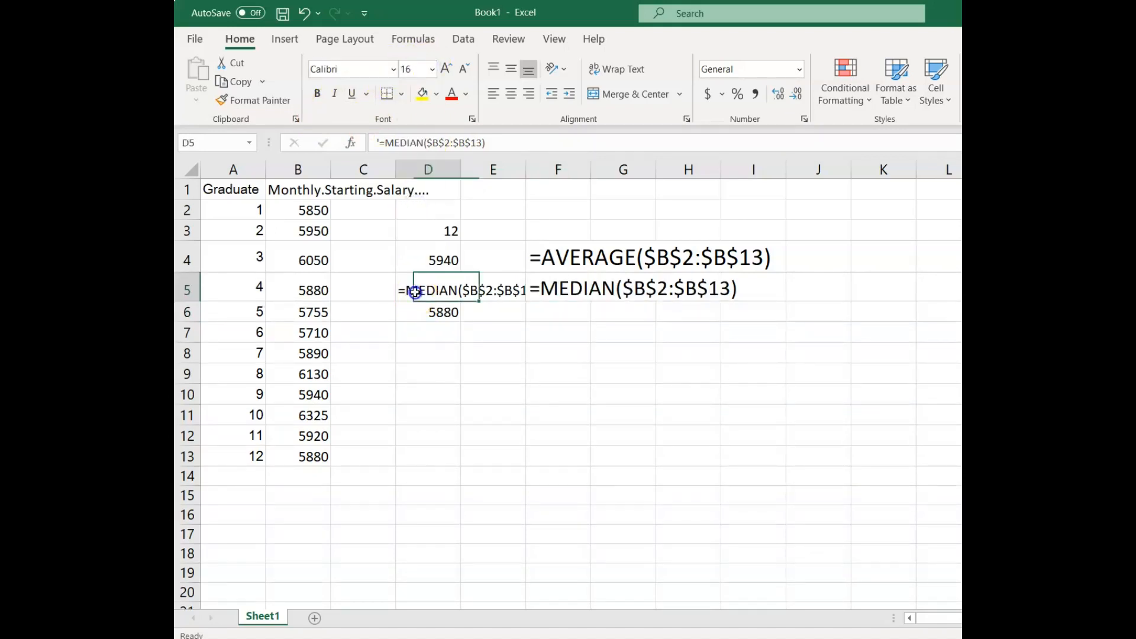
{"action": "left_click", "coordinate": [378, 143]}
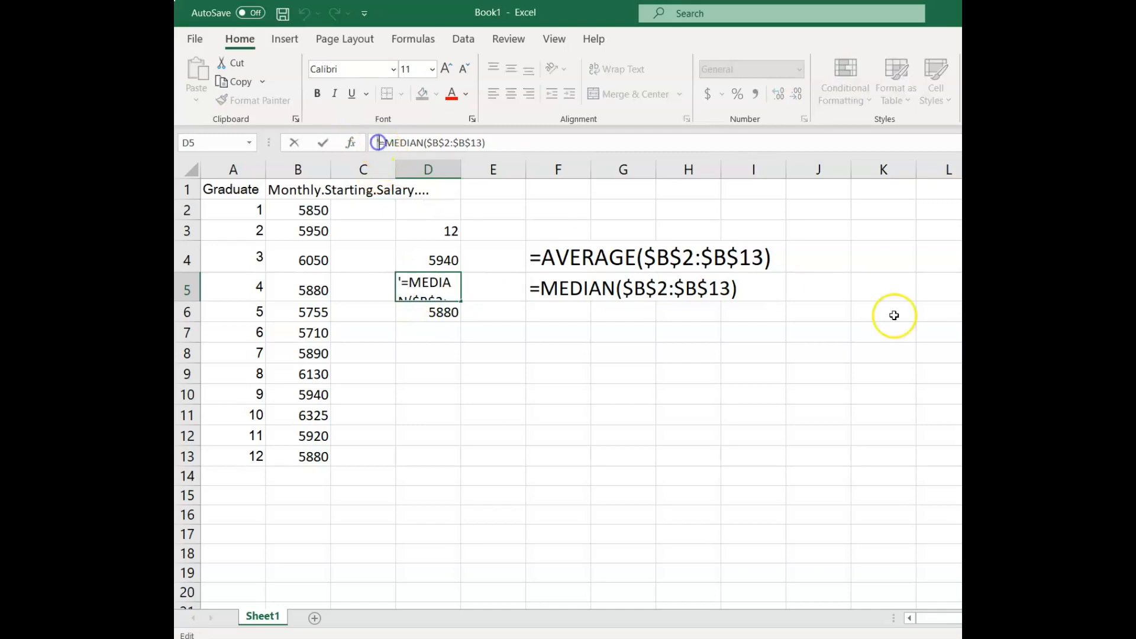
{"action": "key", "text": "Delete"}
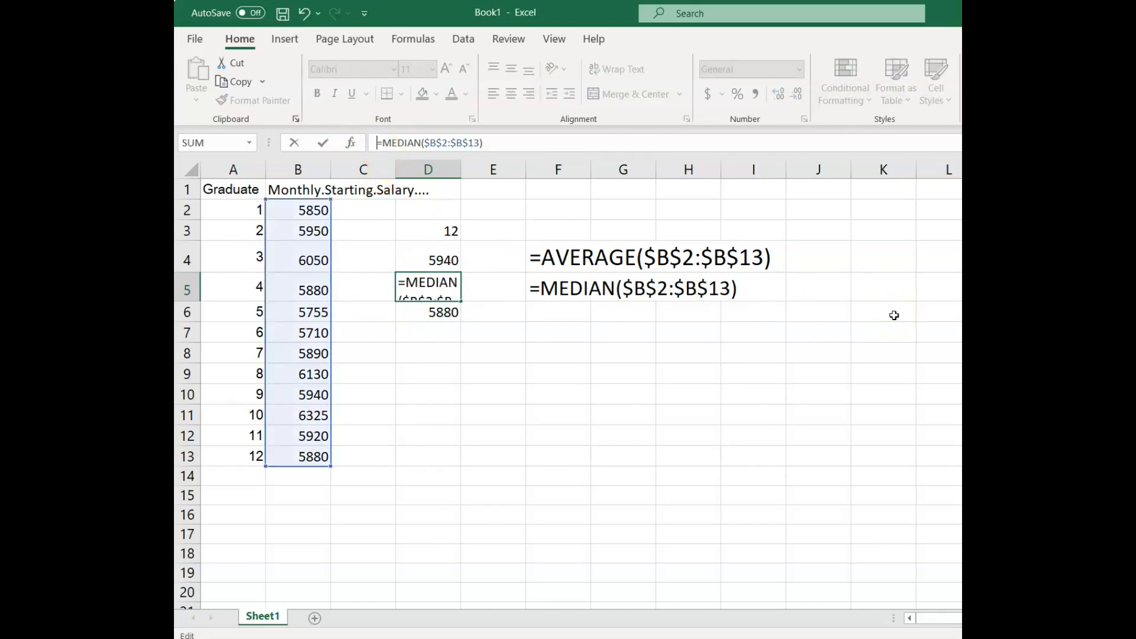
{"action": "key", "text": "Return"}
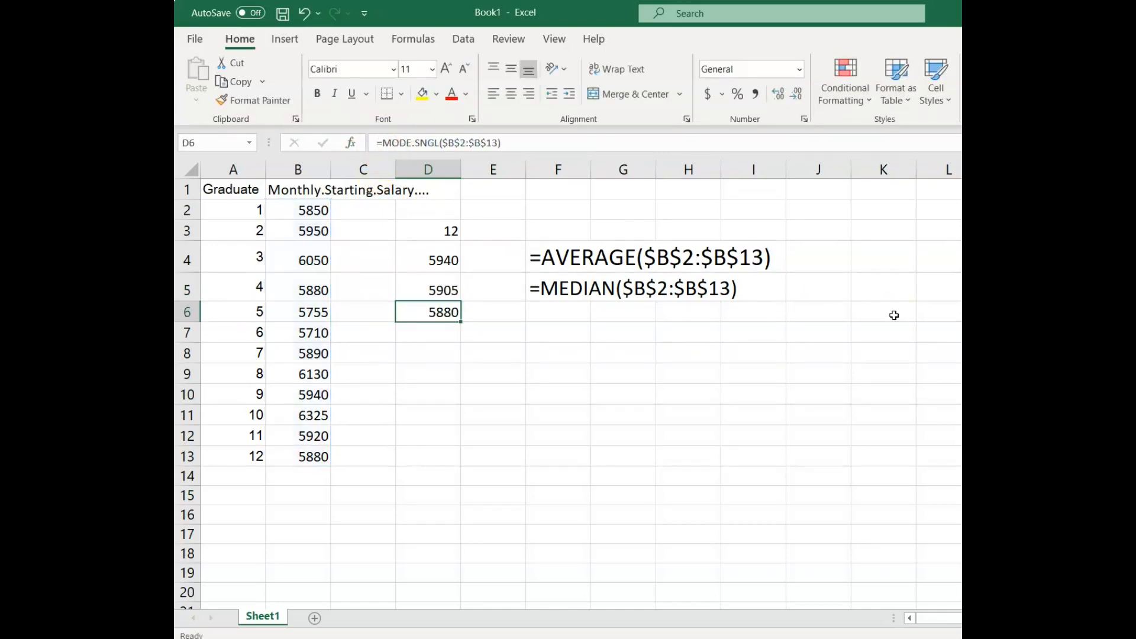
Step: Turn the MODE.SNGL formula in D6 into plain text with a leading apostrophe
{"action": "left_click", "coordinate": [378, 142]}
{"action": "key", "text": "Return"}
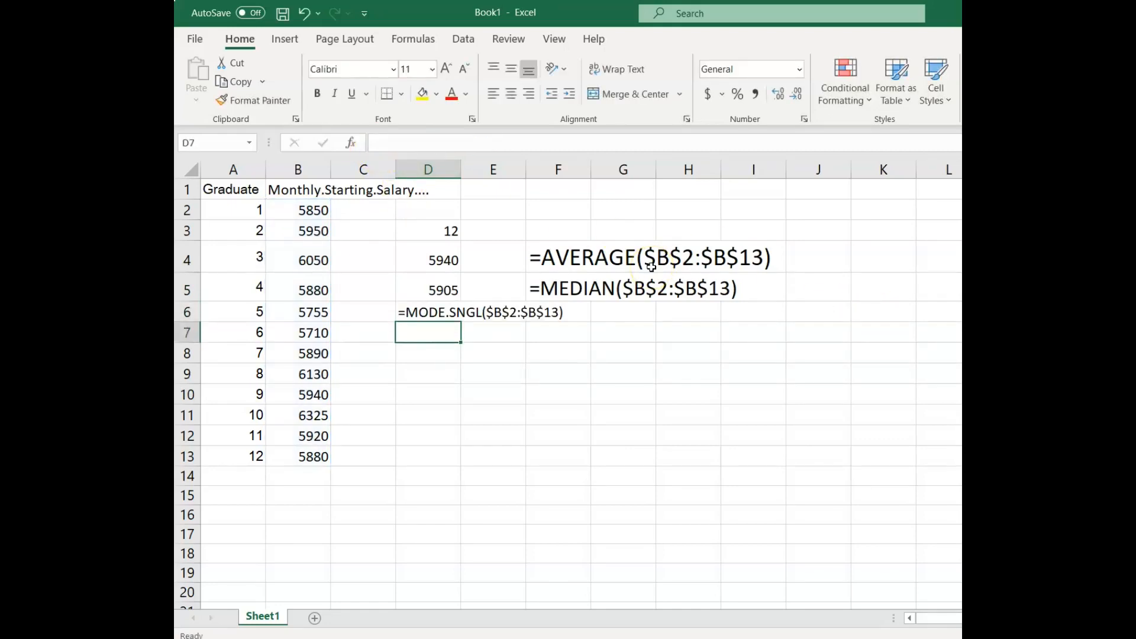
Step: Copy the MODE.SNGL formula text from D6 into F6 as a value and set its font size to 16
{"action": "right_click", "coordinate": [426, 313]}
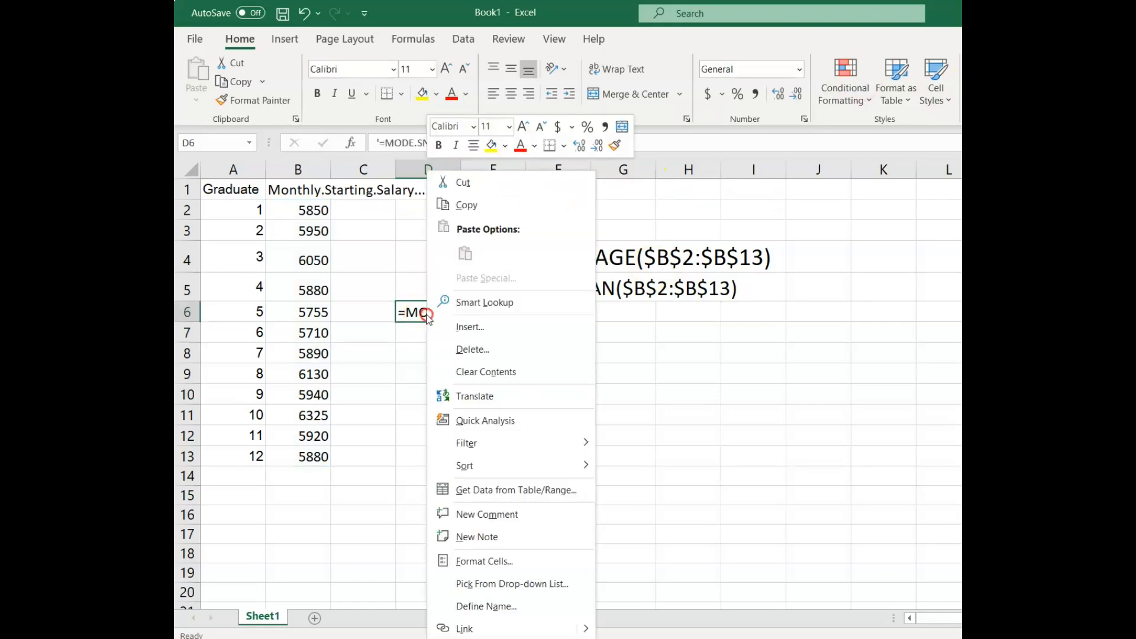
{"action": "left_click", "coordinate": [477, 209]}
{"action": "right_click", "coordinate": [569, 311]}
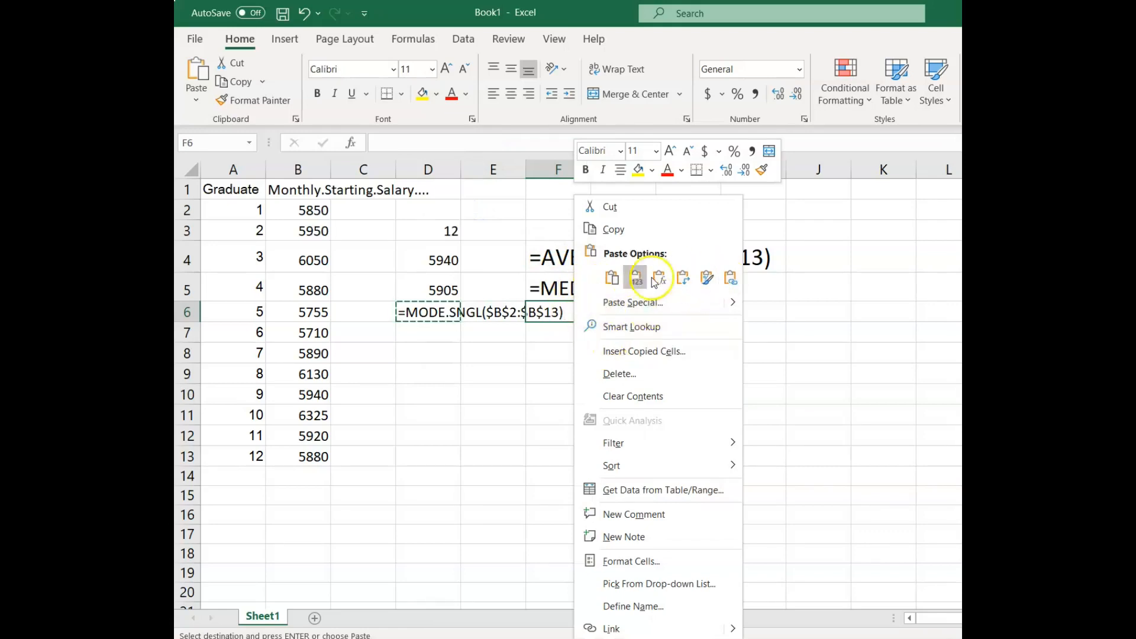
{"action": "left_click", "coordinate": [624, 279]}
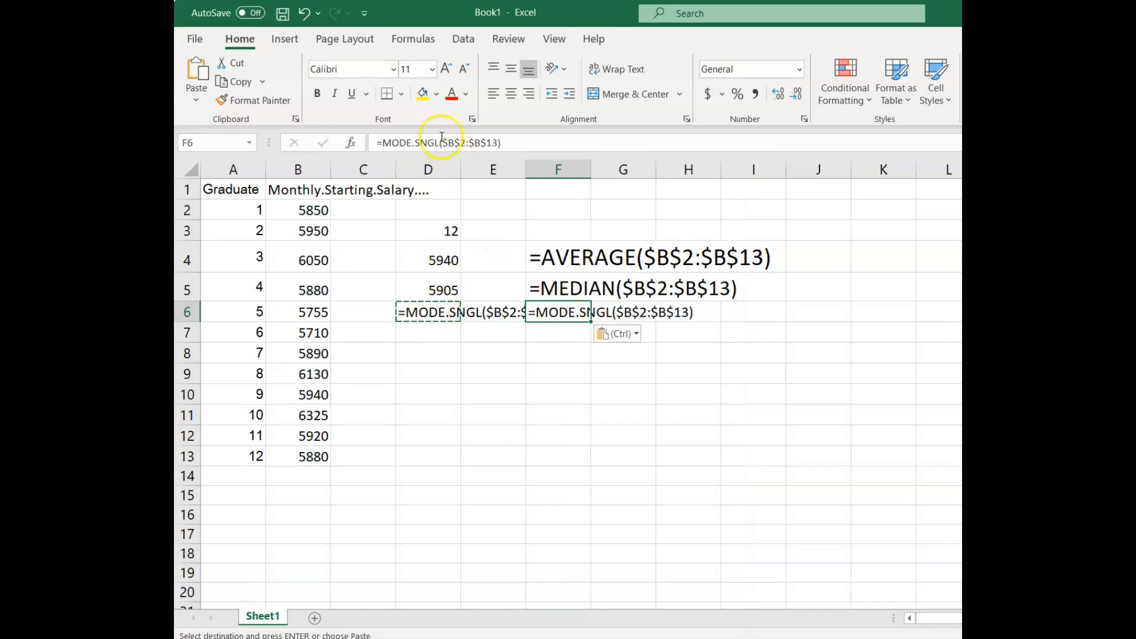
{"action": "left_click", "coordinate": [432, 70]}
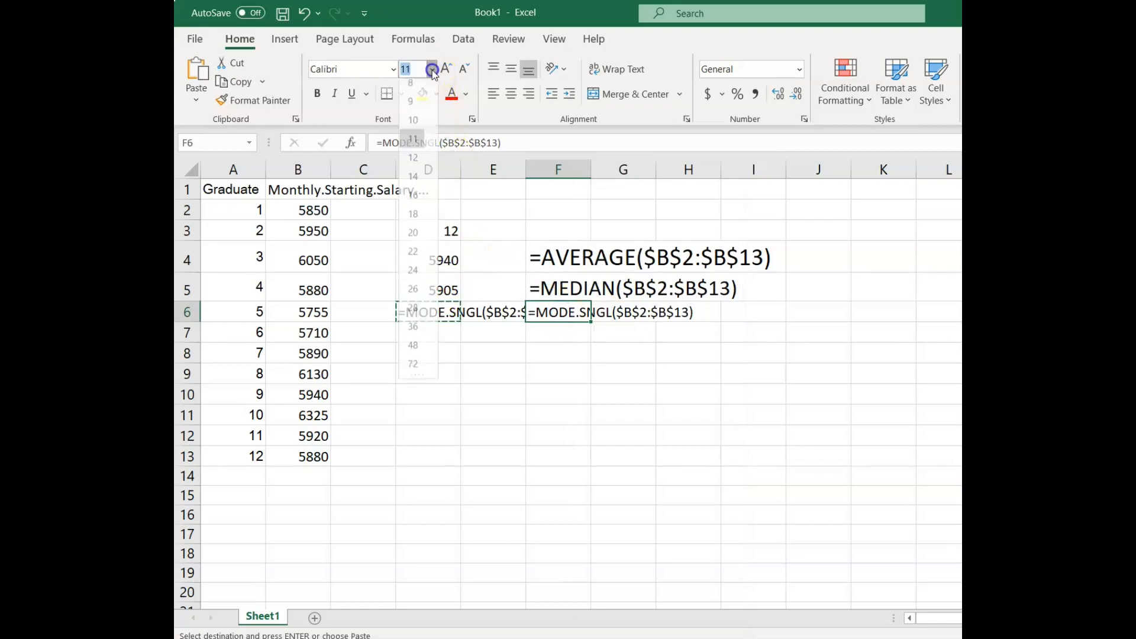
{"action": "left_click", "coordinate": [422, 195]}
Step: Remove the leading apostrophe from D6 so that it calculates =MODE.SNGL($B$2:$B$13) again
{"action": "left_click", "coordinate": [462, 318]}
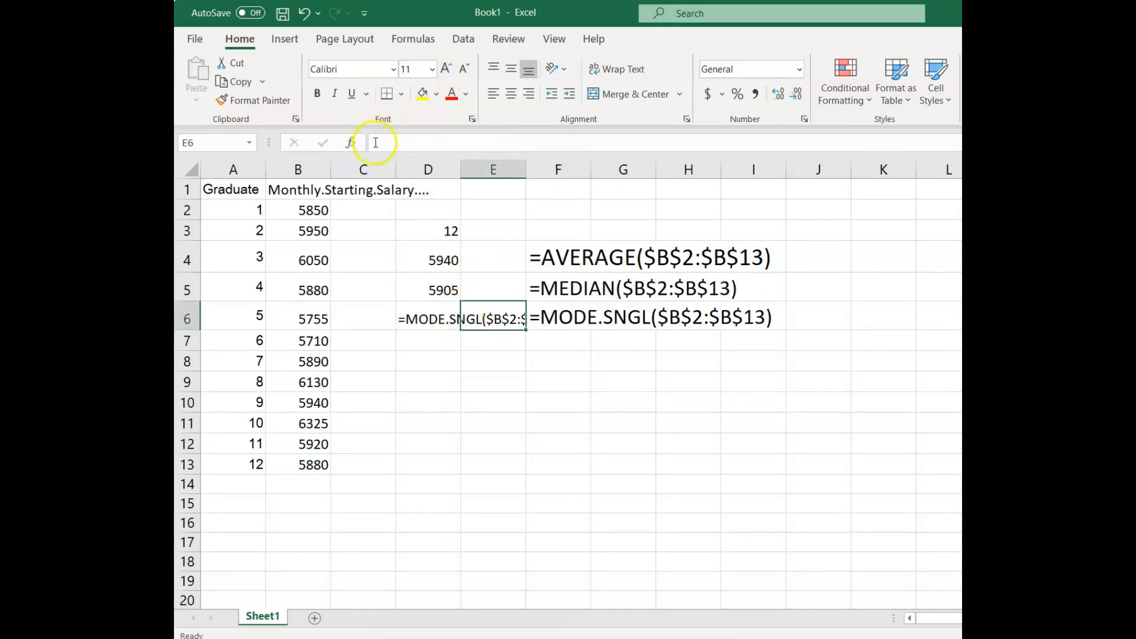
{"action": "left_click", "coordinate": [435, 324]}
{"action": "left_click", "coordinate": [375, 144]}
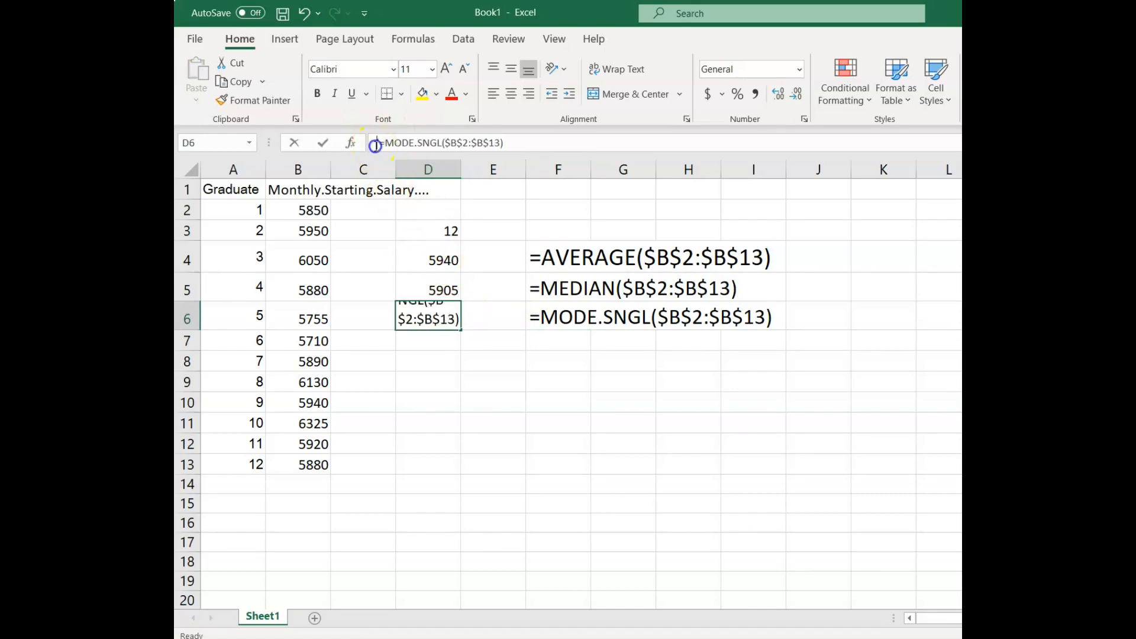
{"action": "key", "text": "Delete"}
{"action": "key", "text": "Return"}
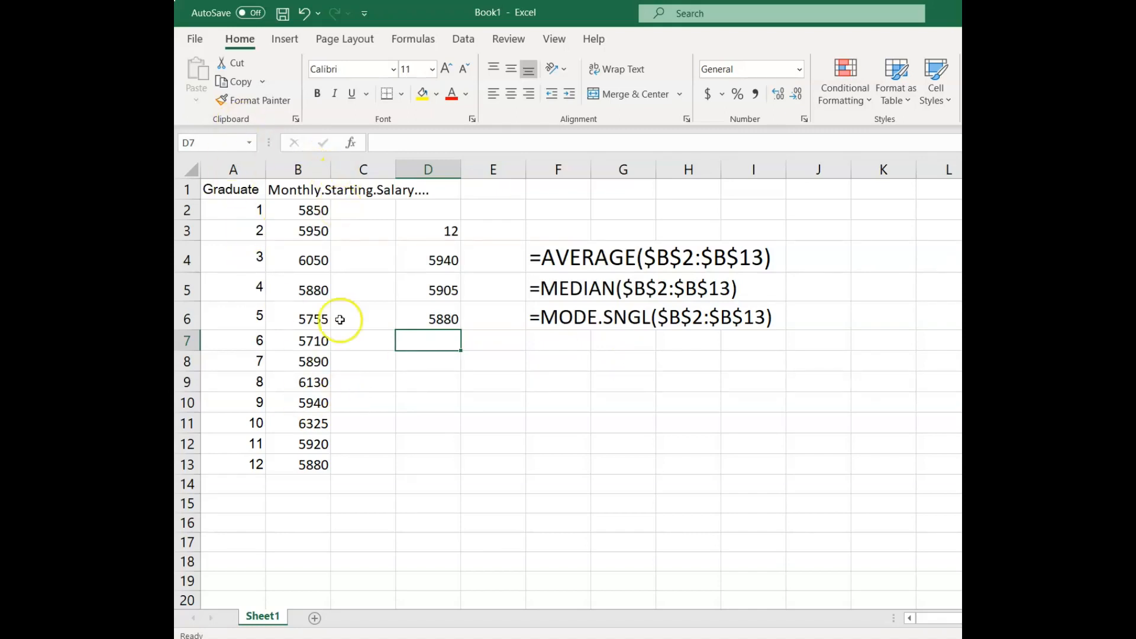
{"action": "left_click_drag", "start_coordinate": [319, 210], "coordinate": [323, 460]}
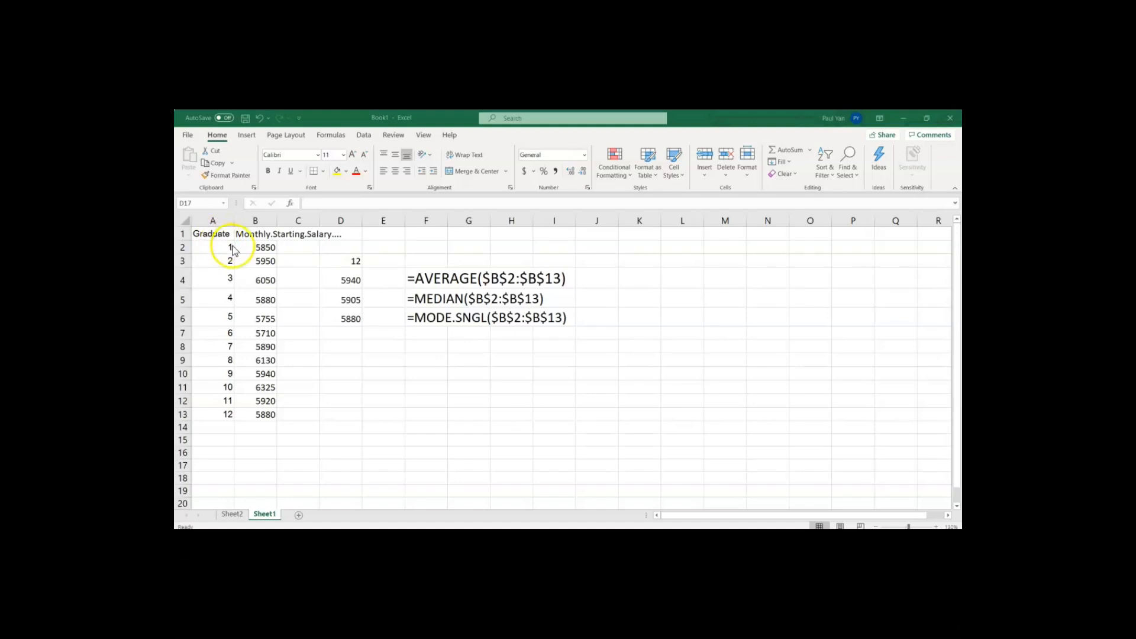
Step: Create a PivotTable from the data in A1:B13 on a new worksheet
{"action": "left_click", "coordinate": [208, 234]}
{"action": "left_click_drag", "start_coordinate": [223, 233], "coordinate": [275, 410]}
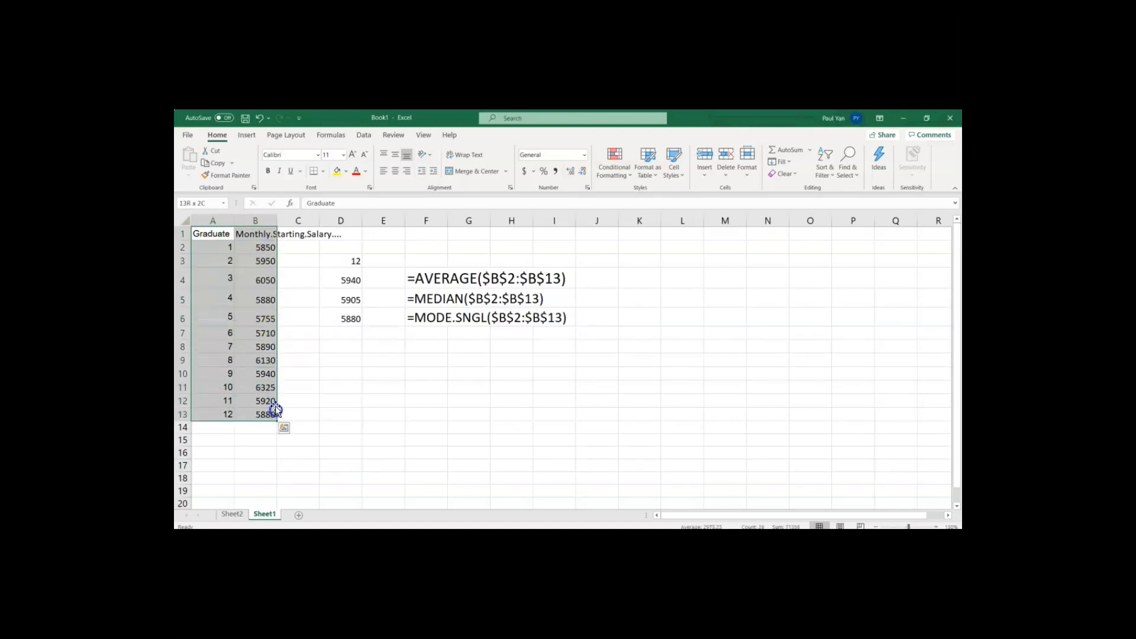
{"action": "left_click", "coordinate": [250, 139]}
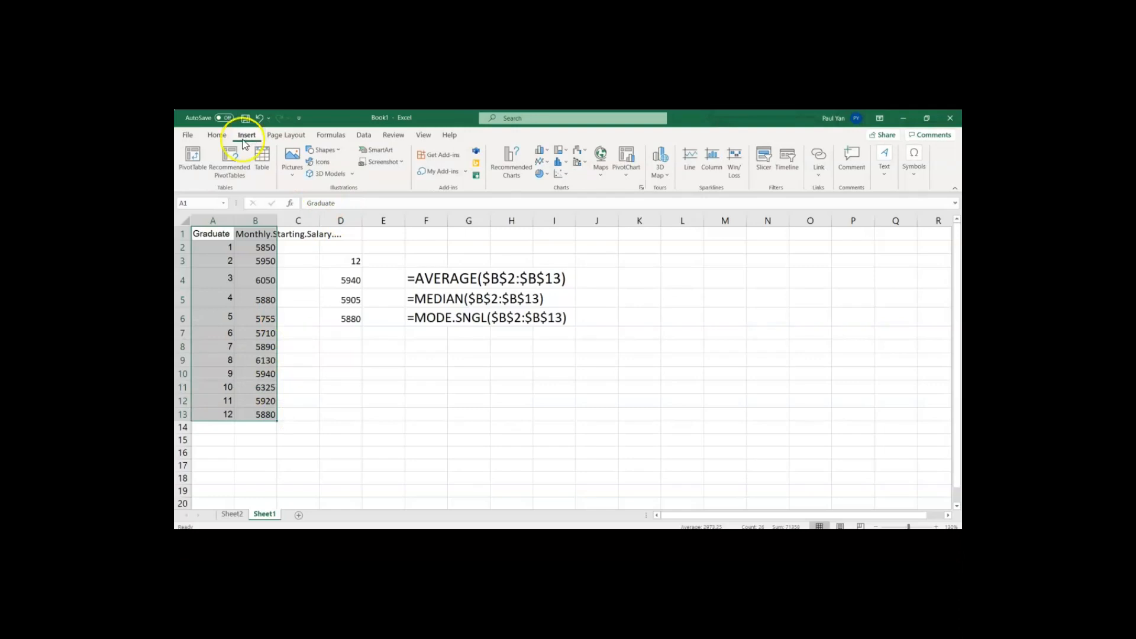
{"action": "left_click", "coordinate": [193, 153]}
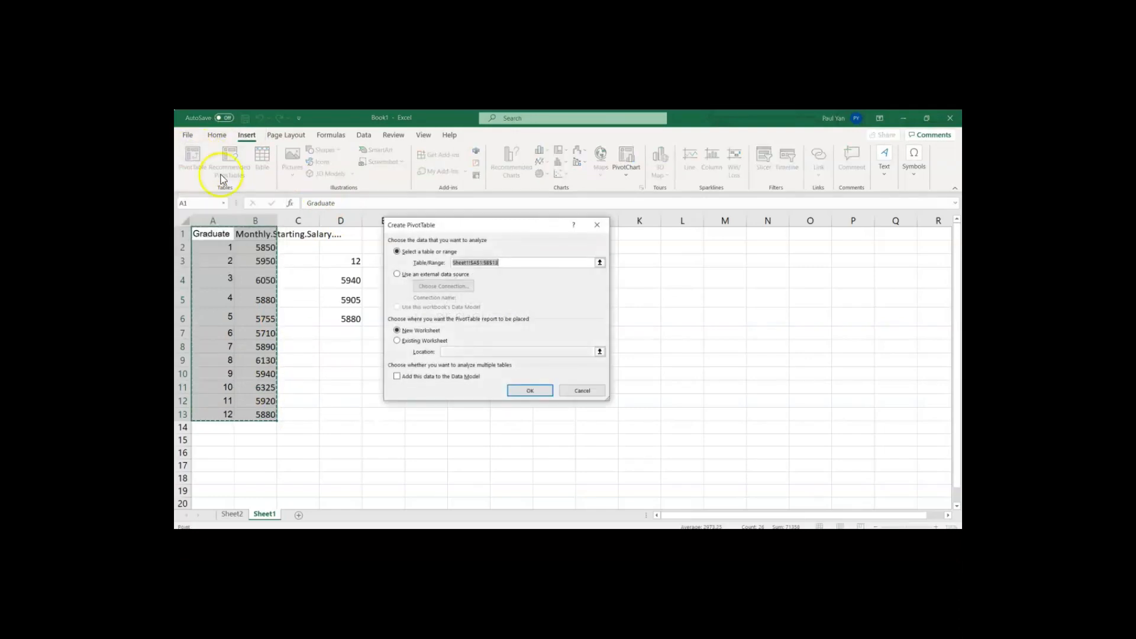
{"action": "left_click", "coordinate": [543, 394]}
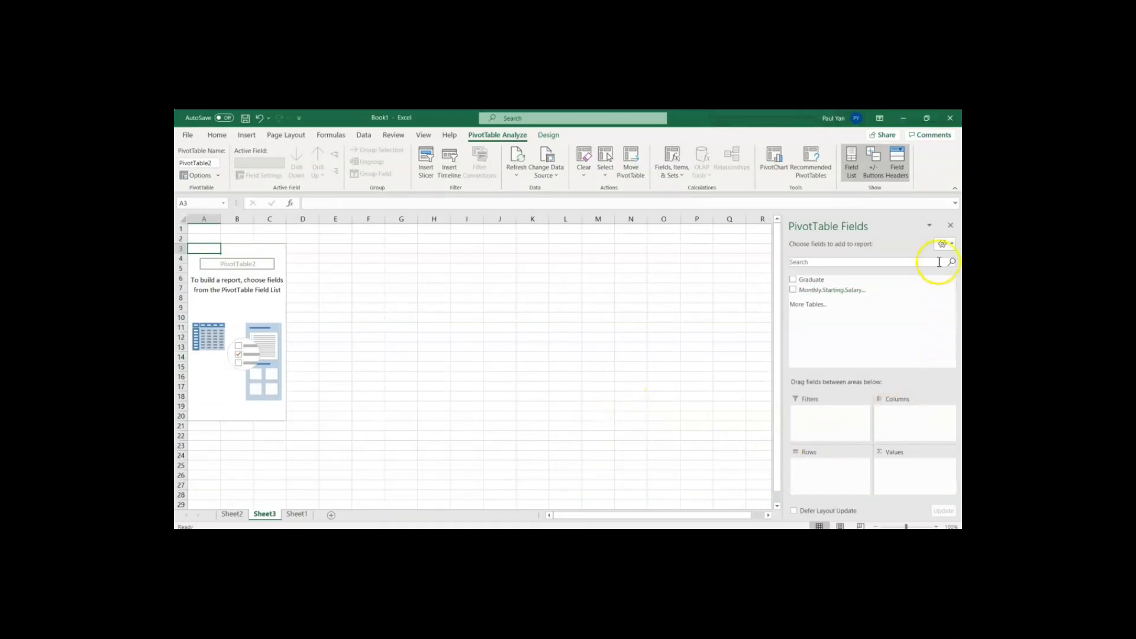
Step: Add the Monthly.Starting.Salary field to both the rows and the values of the PivotTable
{"action": "left_click", "coordinate": [793, 290]}
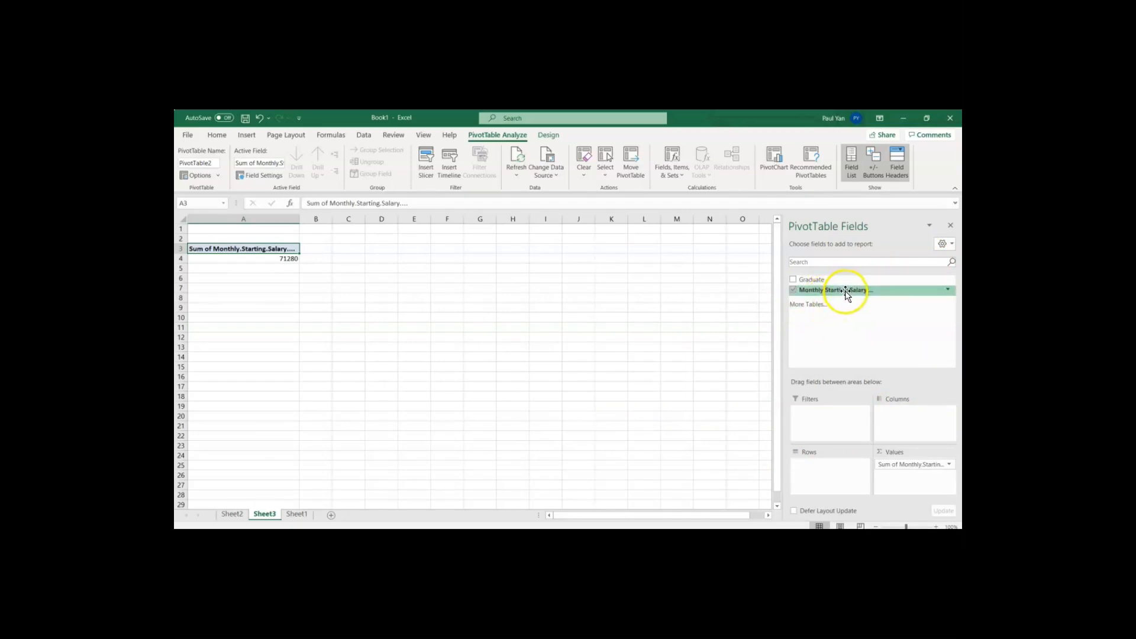
{"action": "left_click_drag", "start_coordinate": [935, 466], "coordinate": [836, 465]}
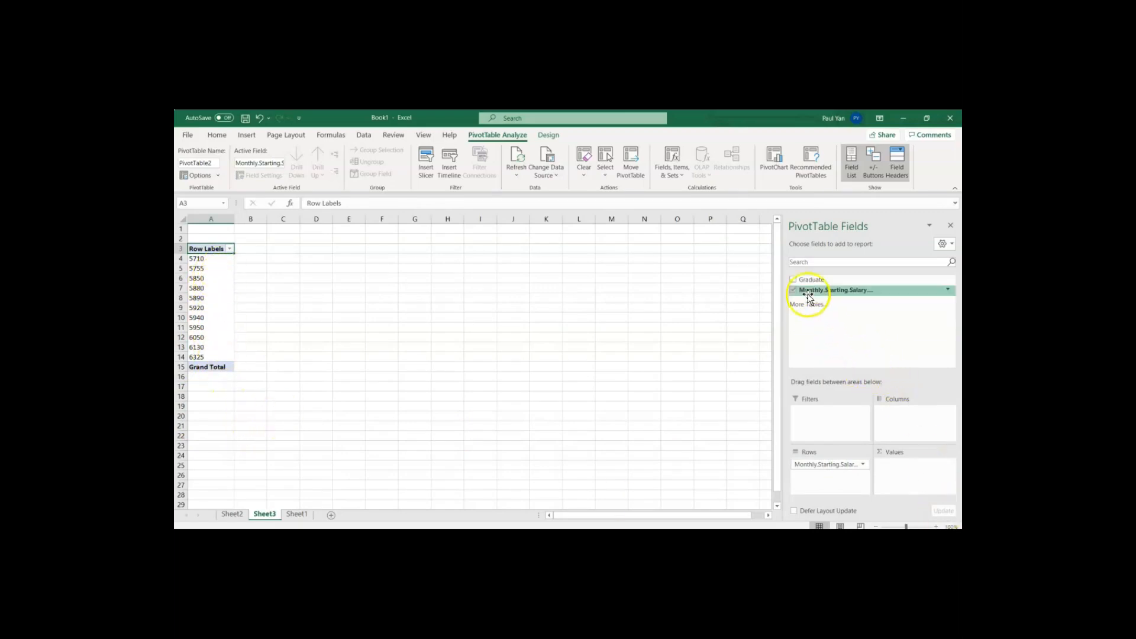
{"action": "left_click_drag", "start_coordinate": [809, 292], "coordinate": [835, 327]}
{"action": "left_click_drag", "start_coordinate": [859, 375], "coordinate": [917, 464]}
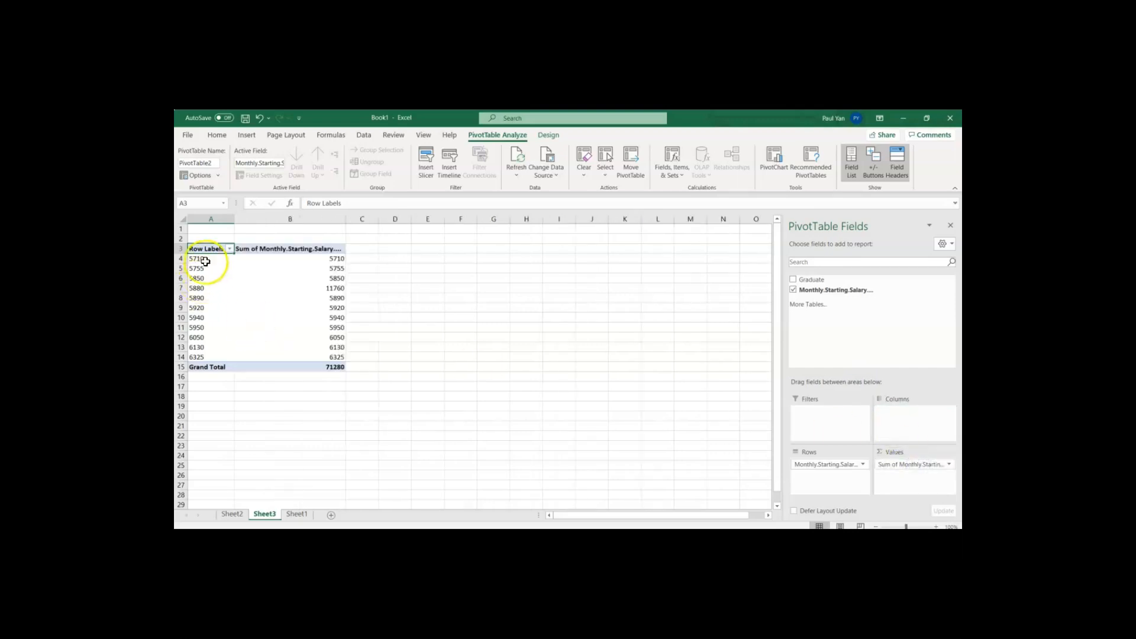
Step: Summarize the PivotTable's salary values by Count
{"action": "left_click", "coordinate": [949, 463]}
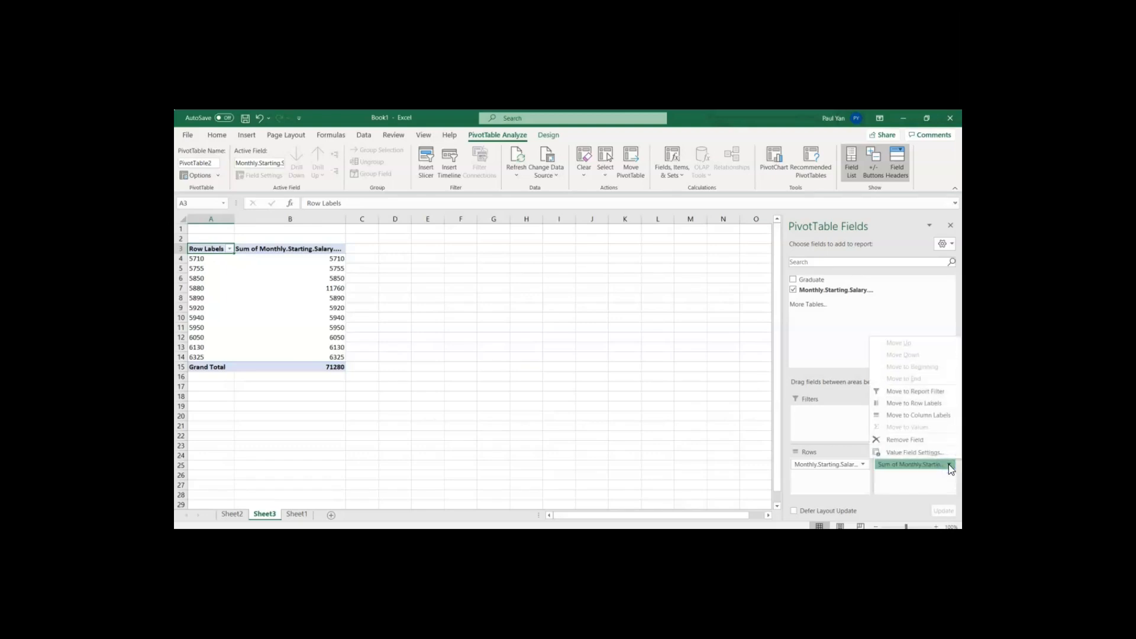
{"action": "left_click", "coordinate": [915, 453]}
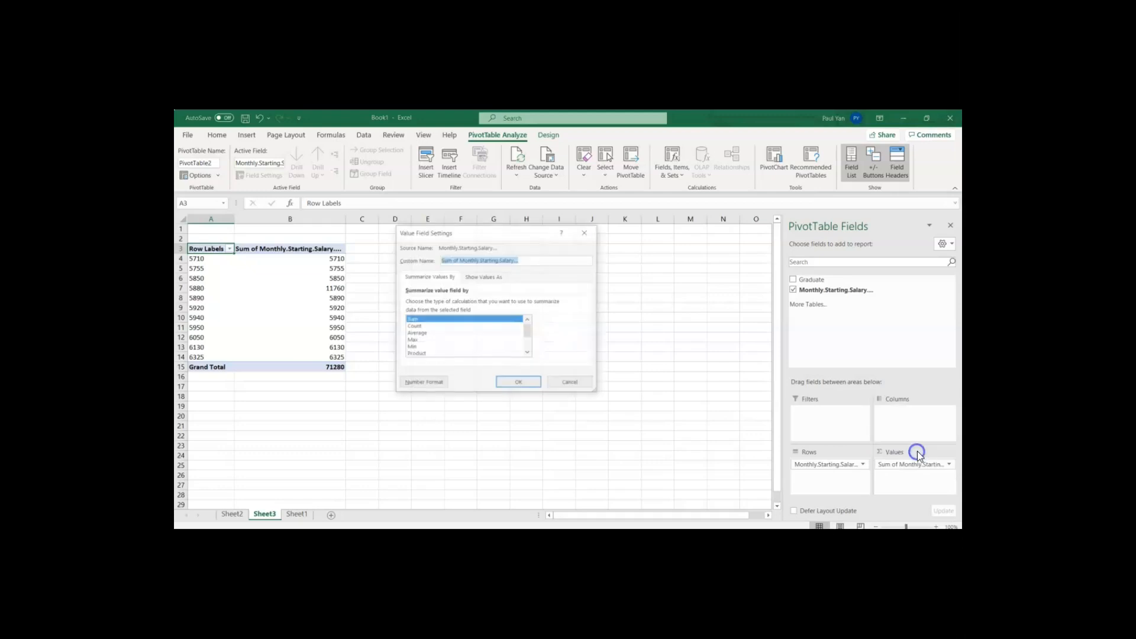
{"action": "left_click", "coordinate": [414, 326]}
{"action": "left_click", "coordinate": [513, 381]}
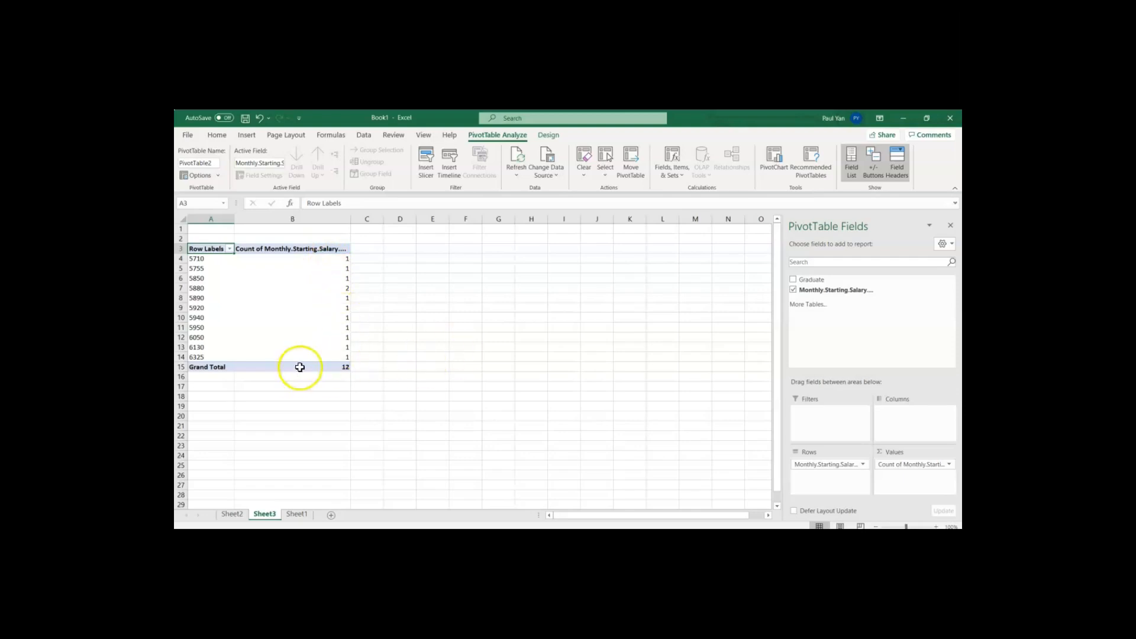
Step: Copy the PivotTable's salaries and counts in A4:B14 to Sheet1, starting at cell J2
{"action": "left_click", "coordinate": [199, 259]}
{"action": "left_click_drag", "start_coordinate": [202, 258], "coordinate": [312, 355]}
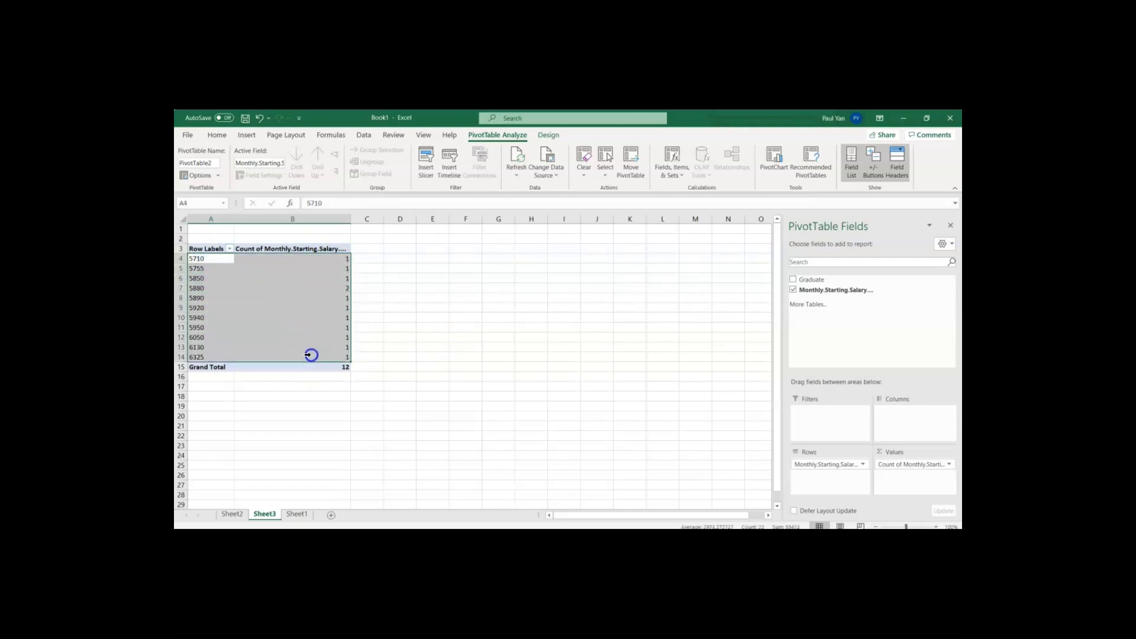
{"action": "right_click", "coordinate": [304, 271]}
{"action": "left_click", "coordinate": [331, 281]}
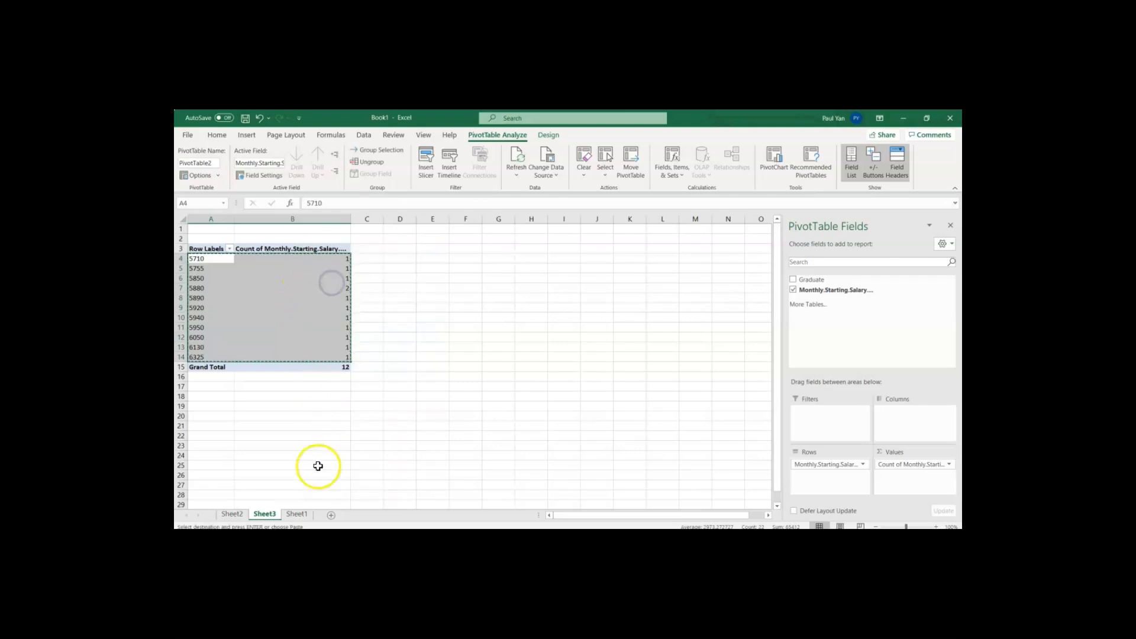
{"action": "left_click", "coordinate": [291, 512]}
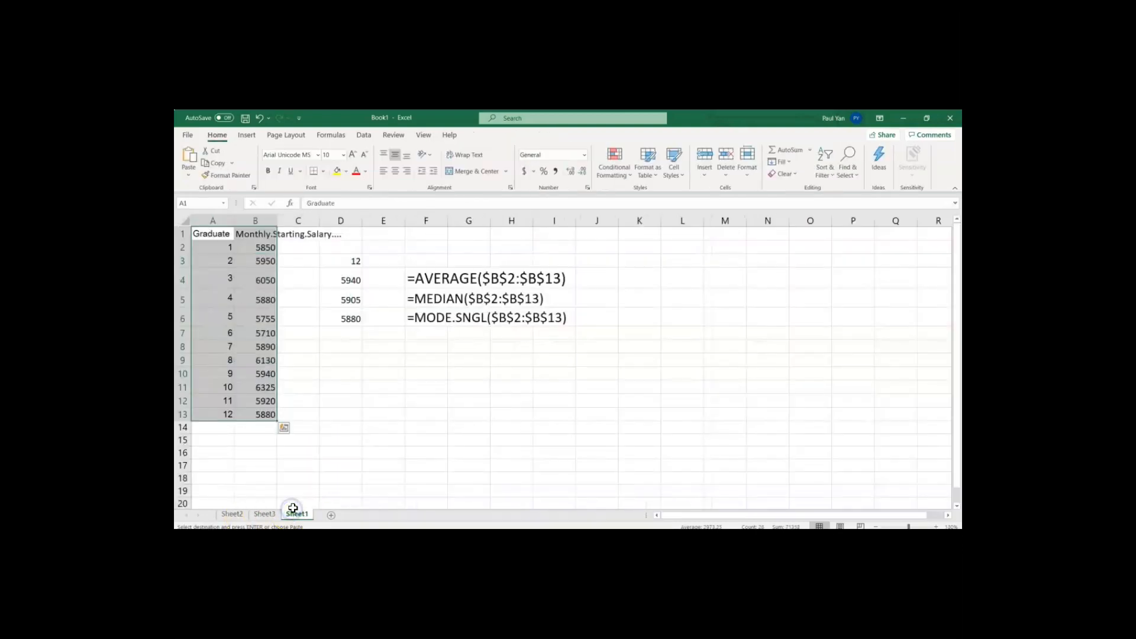
{"action": "left_click", "coordinate": [599, 246]}
{"action": "right_click", "coordinate": [598, 244]}
{"action": "left_click", "coordinate": [639, 290]}
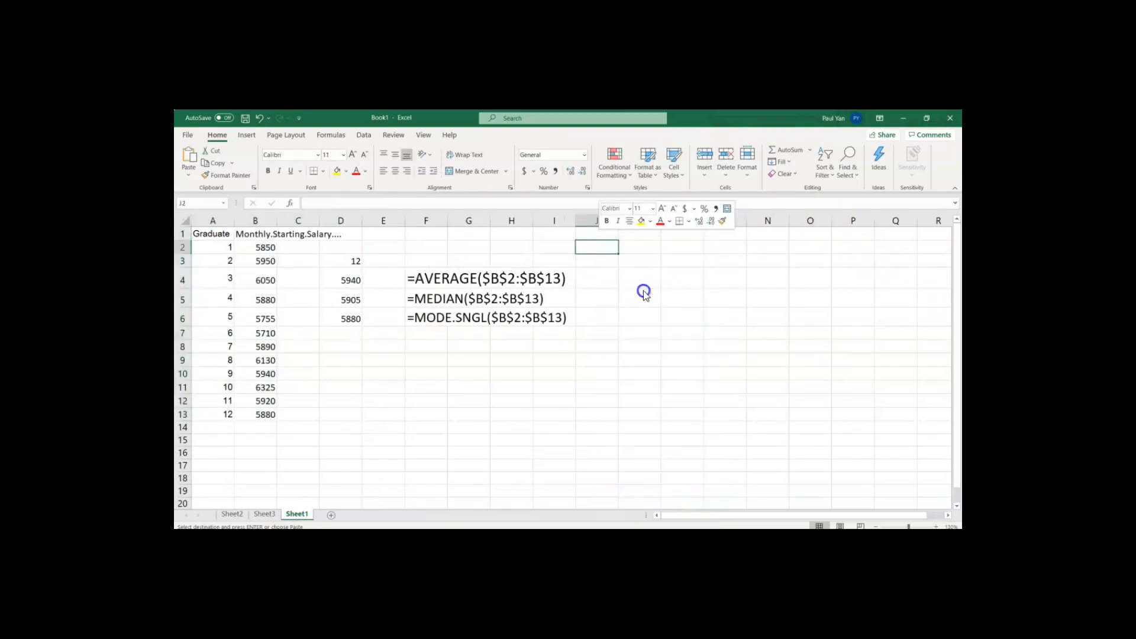
Step: Enter the headers "value" in J1 and "freq" in K1 above the copied data
{"action": "left_click", "coordinate": [612, 231]}
{"action": "type", "text": "value"}
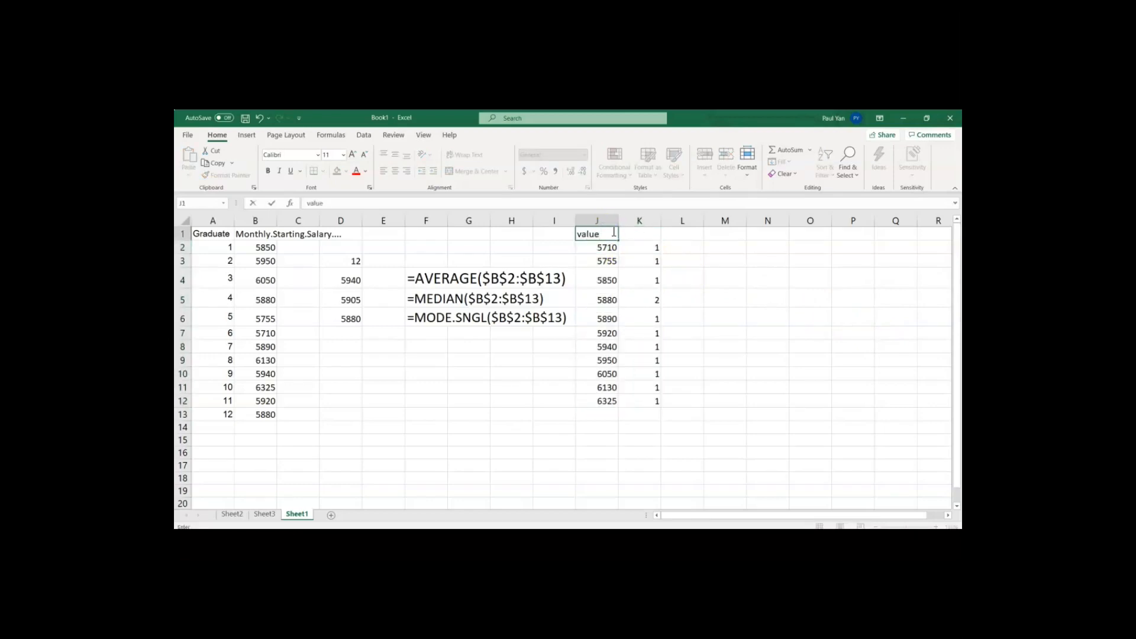
{"action": "key", "text": "Tab"}
{"action": "type", "text": "fr"}
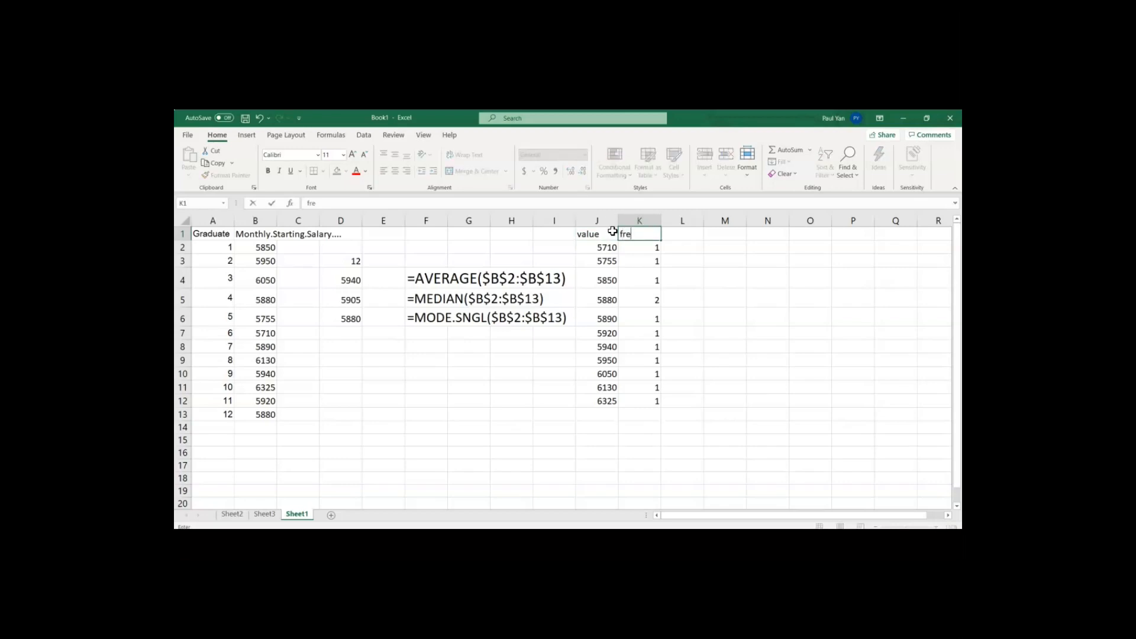
{"action": "key", "text": "Return"}
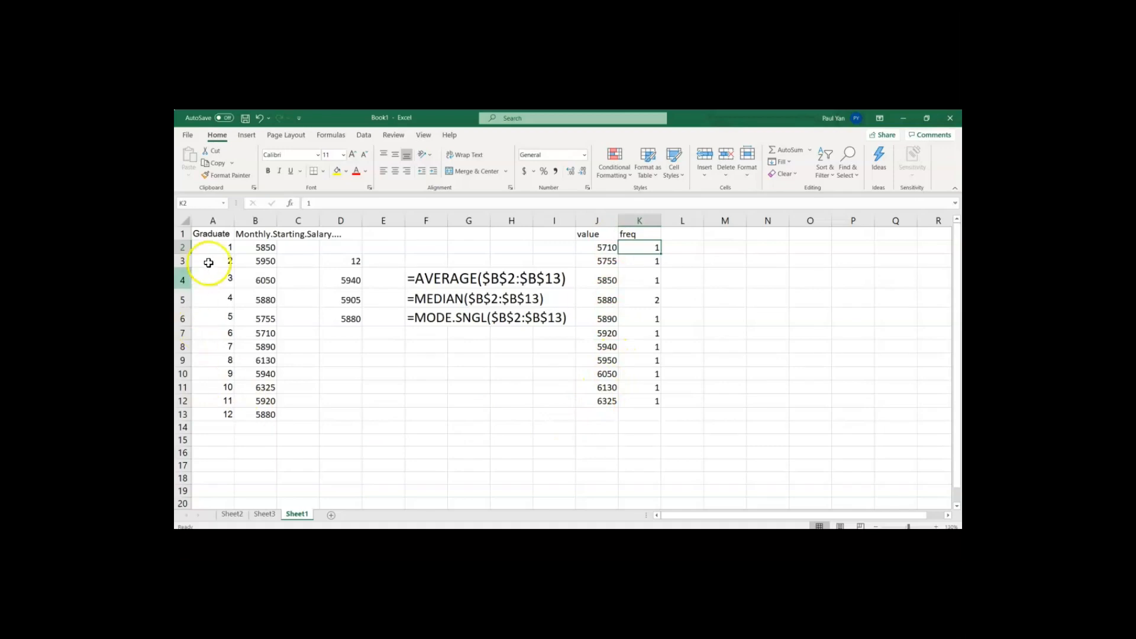
Step: Compare the original graduate data in A1:B13 with the value and frequency table in columns J and K
{"action": "left_click_drag", "start_coordinate": [210, 234], "coordinate": [253, 409]}
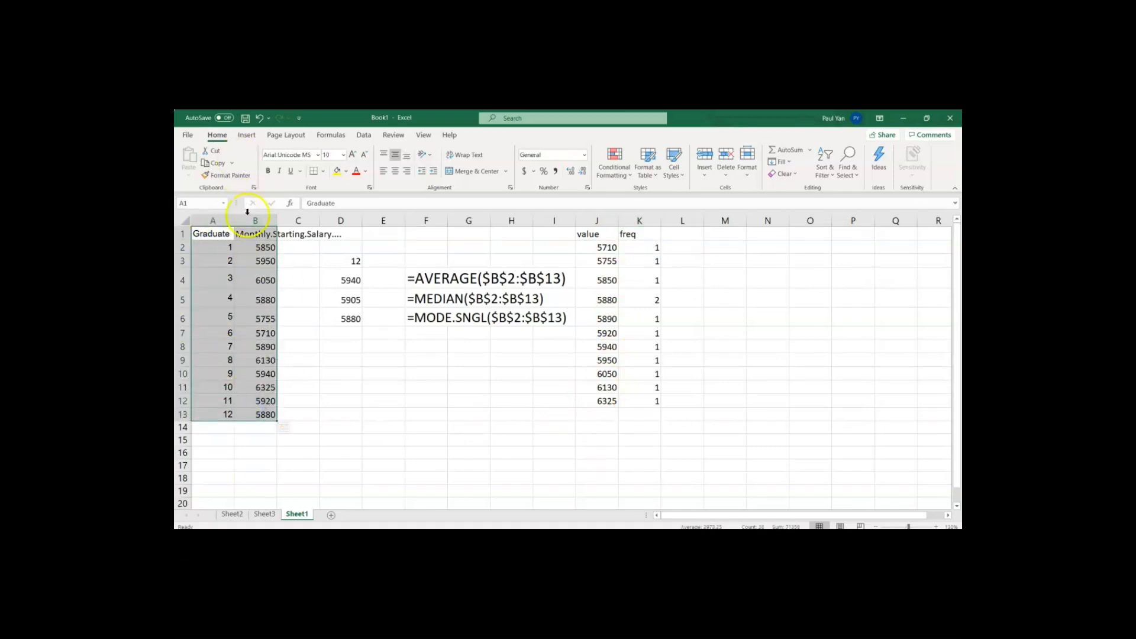
{"action": "left_click", "coordinate": [763, 278]}
{"action": "left_click", "coordinate": [589, 233]}
{"action": "left_click_drag", "start_coordinate": [589, 233], "coordinate": [625, 385]}
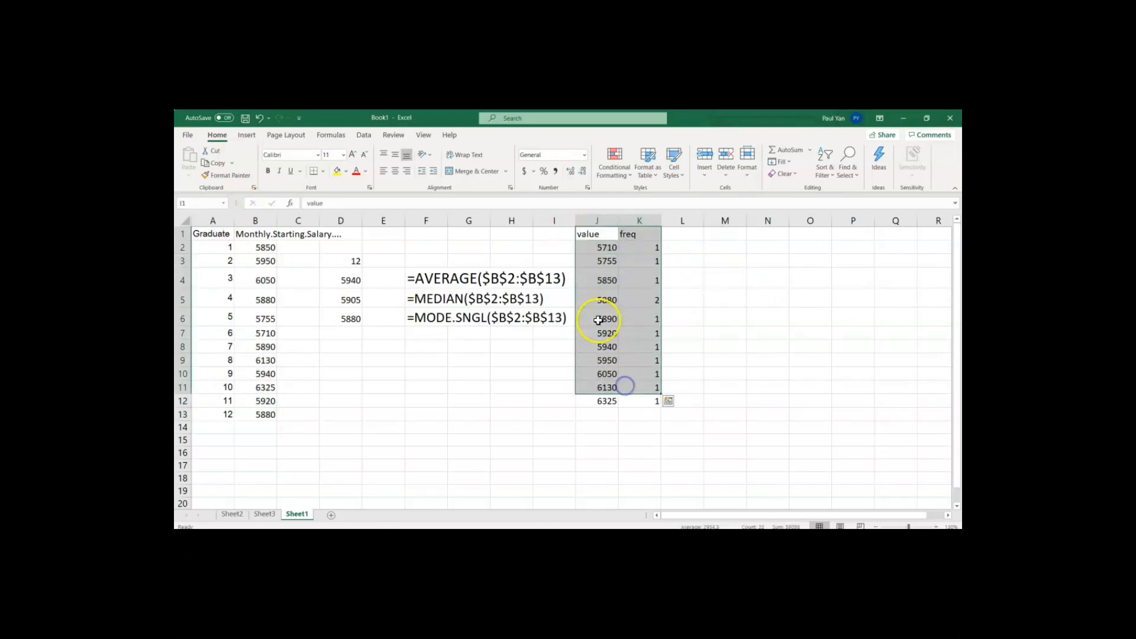
{"action": "left_click", "coordinate": [598, 320]}
{"action": "left_click_drag", "start_coordinate": [593, 247], "coordinate": [599, 395]}
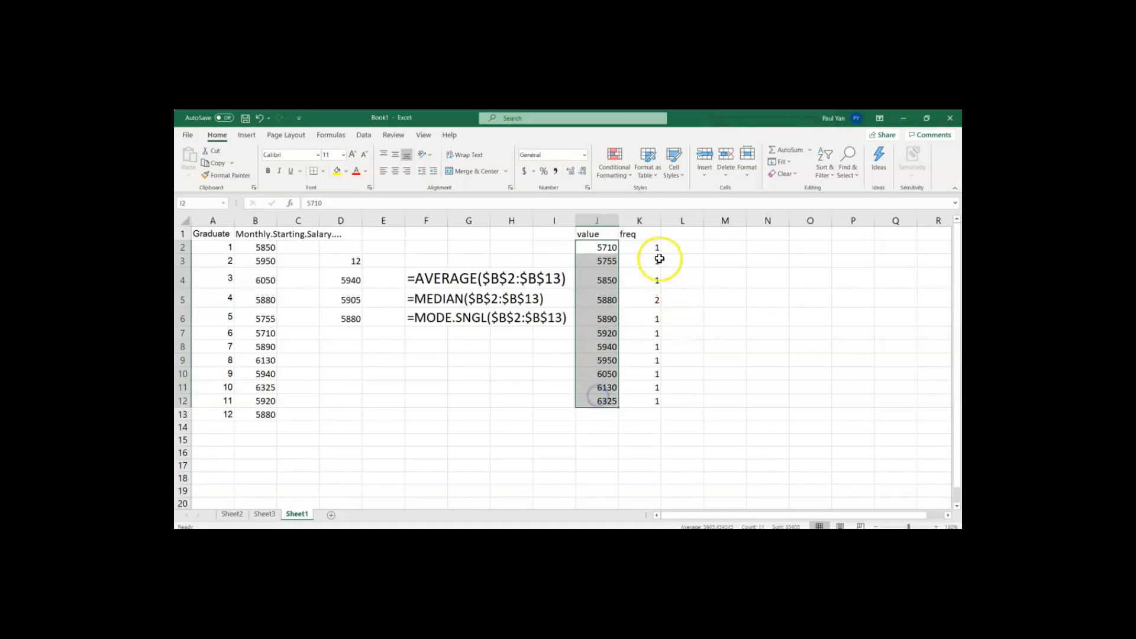
{"action": "left_click_drag", "start_coordinate": [657, 248], "coordinate": [654, 399]}
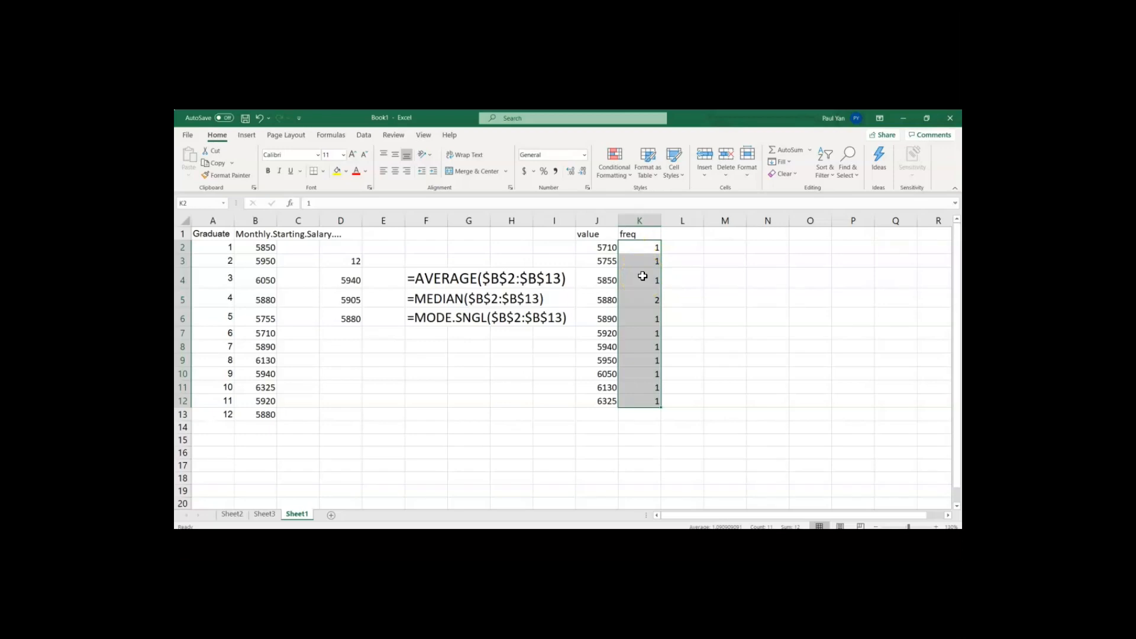
{"action": "left_click", "coordinate": [643, 276]}
{"action": "left_click", "coordinate": [634, 295]}
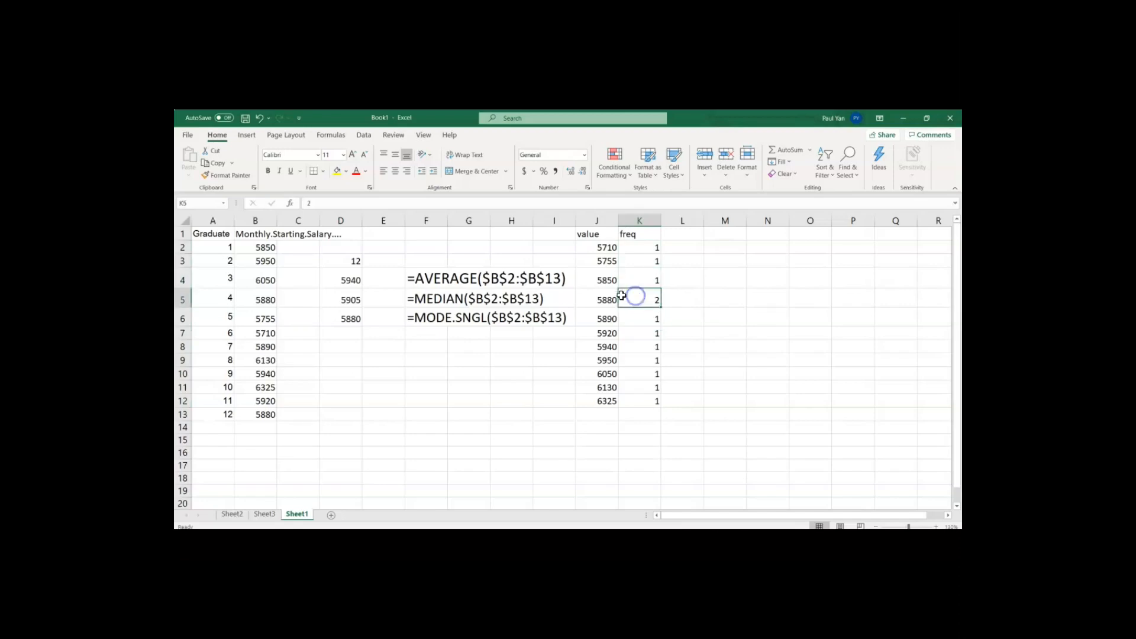
Step: Set the font color to red for the mode result in D6 and the highest frequency in K5
{"action": "left_click", "coordinate": [351, 316]}
{"action": "left_click", "coordinate": [356, 171]}
{"action": "left_click", "coordinate": [643, 294]}
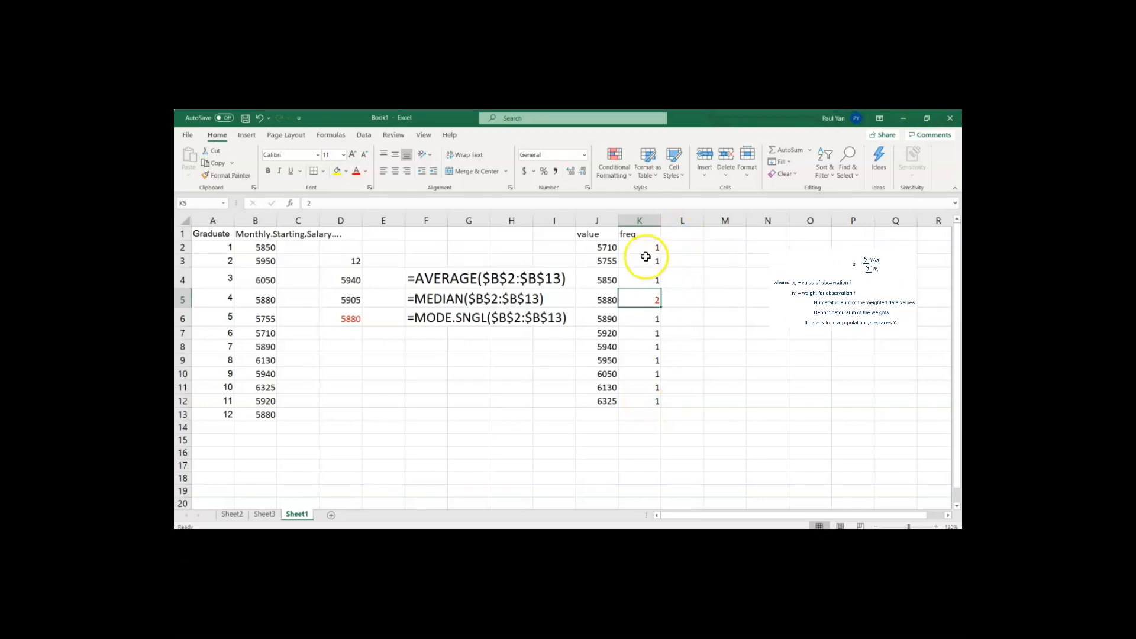
Step: Enter the header "w(i) * v(i)" in L1, beside the freq column
{"action": "left_click_drag", "start_coordinate": [644, 242], "coordinate": [645, 398]}
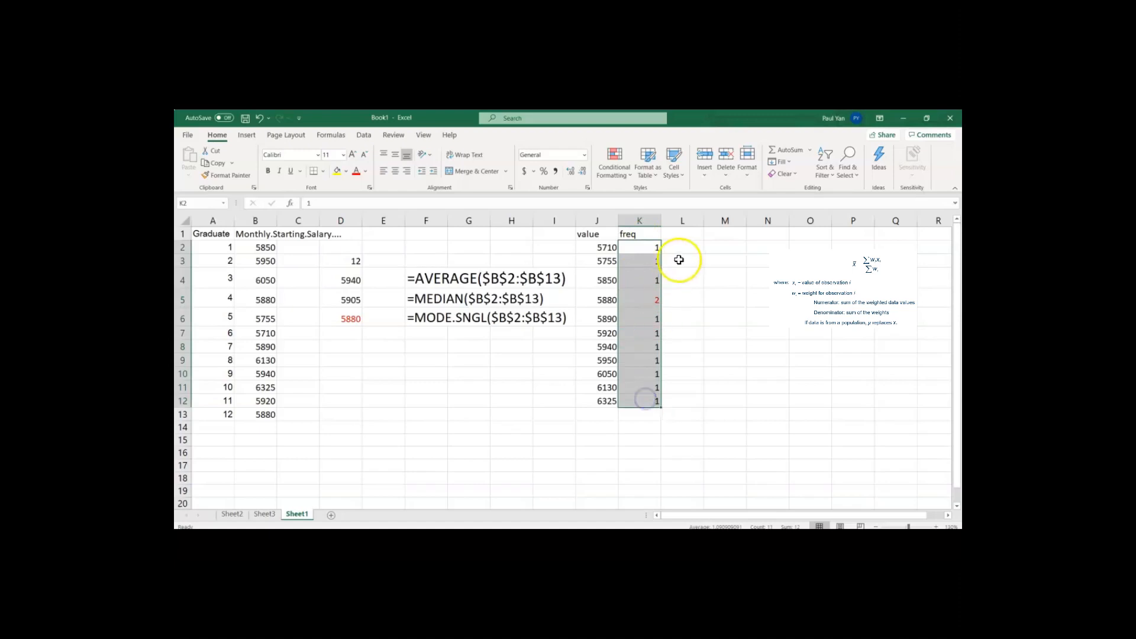
{"action": "left_click", "coordinate": [687, 236]}
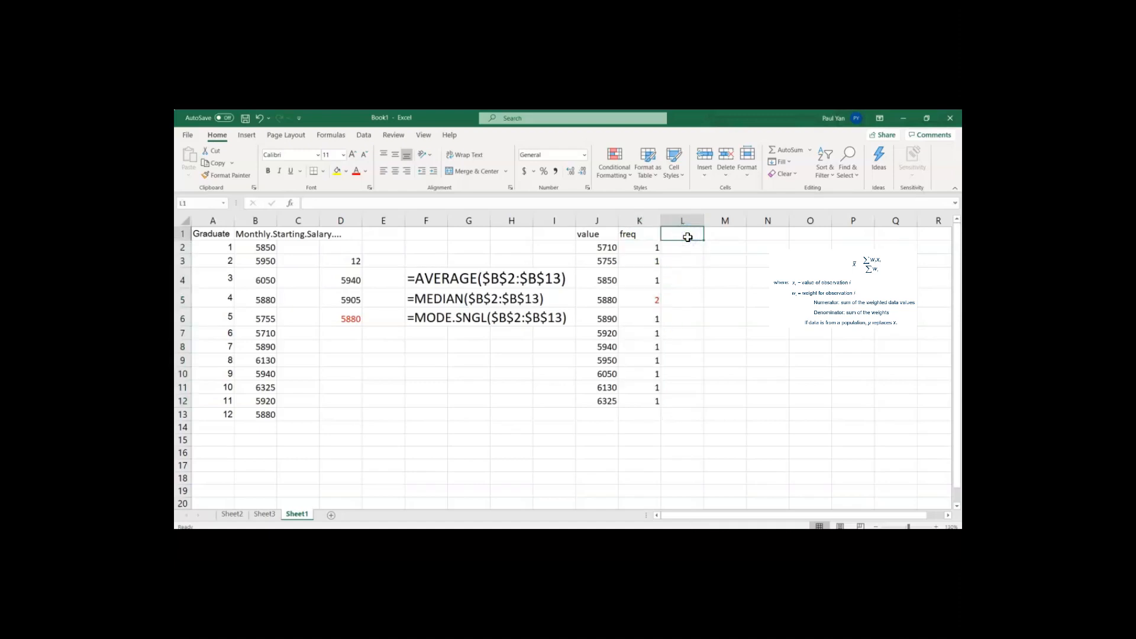
{"action": "type", "text": "we"}
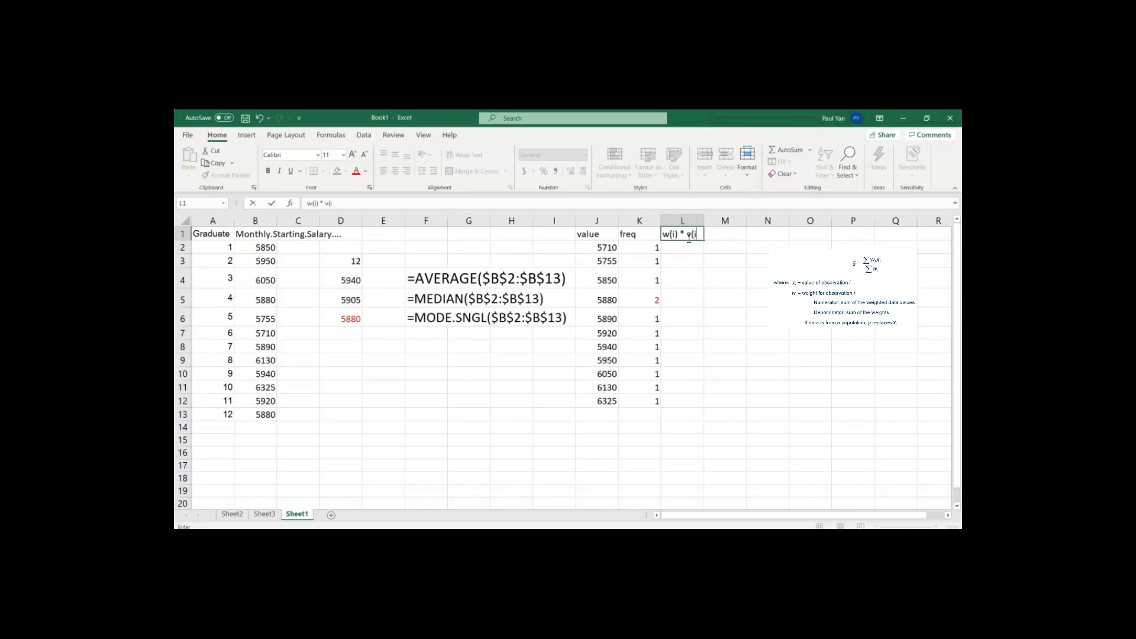
{"action": "key", "text": "Return"}
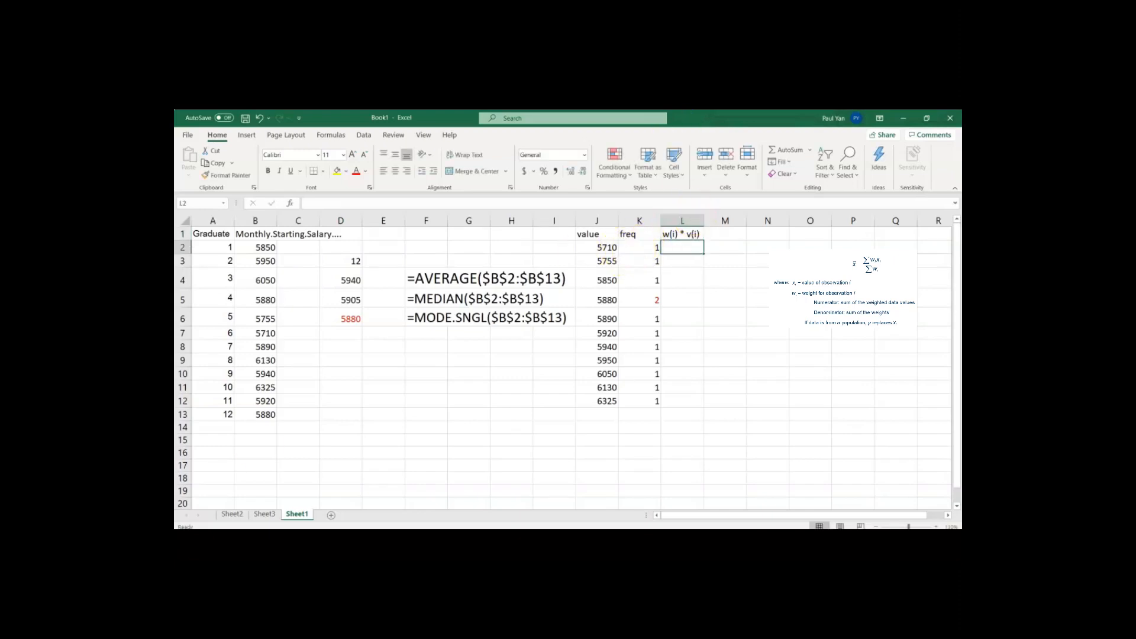
Step: Enter the formula =K2*J2 in L2 and fill it down to L12
{"action": "left_click", "coordinate": [675, 249]}
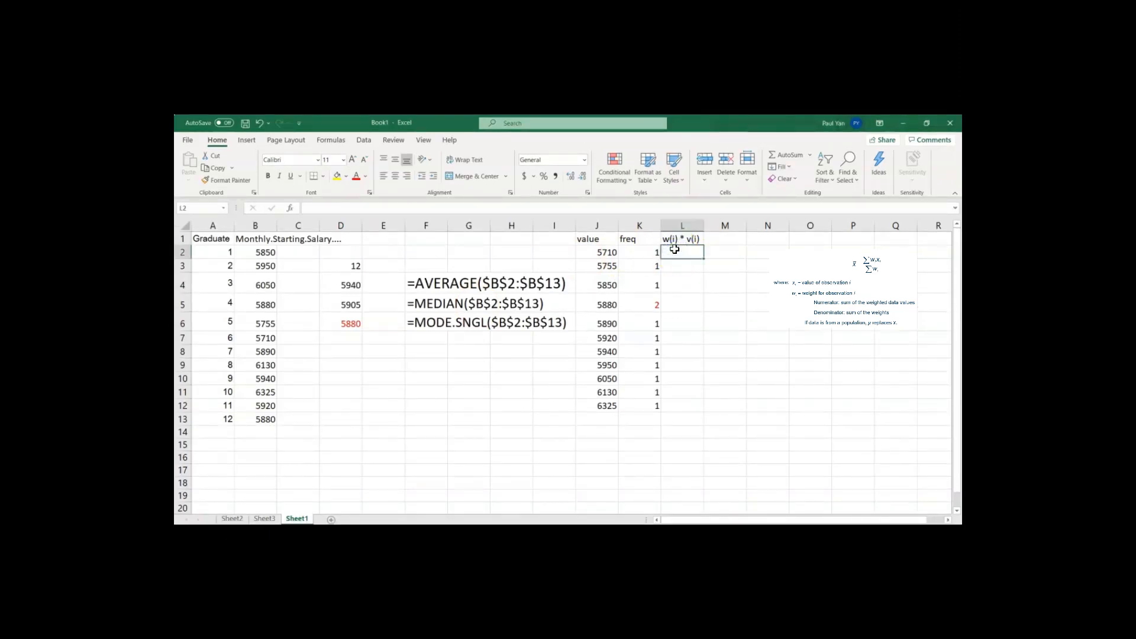
{"action": "type", "text": "="}
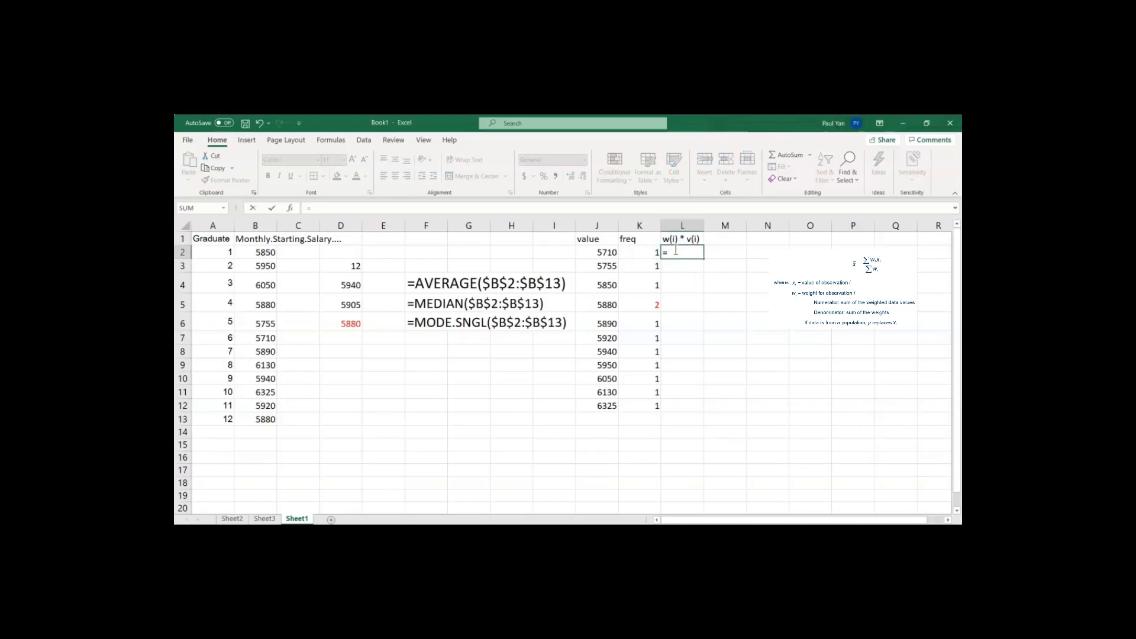
{"action": "left_click", "coordinate": [640, 252]}
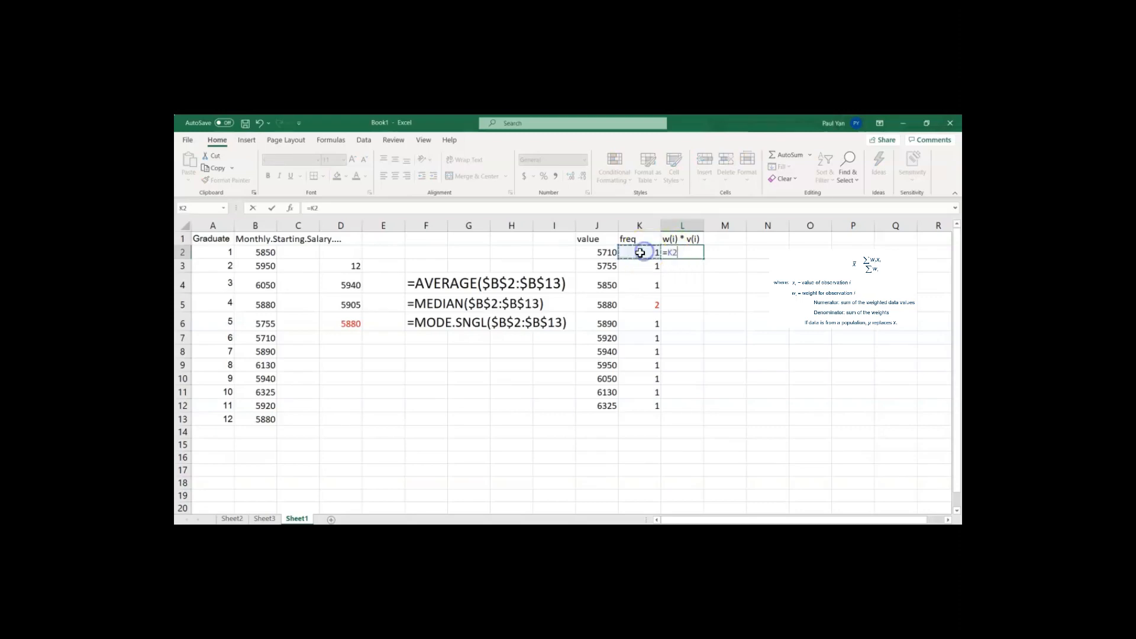
{"action": "left_click", "coordinate": [600, 252]}
{"action": "key", "text": "Return"}
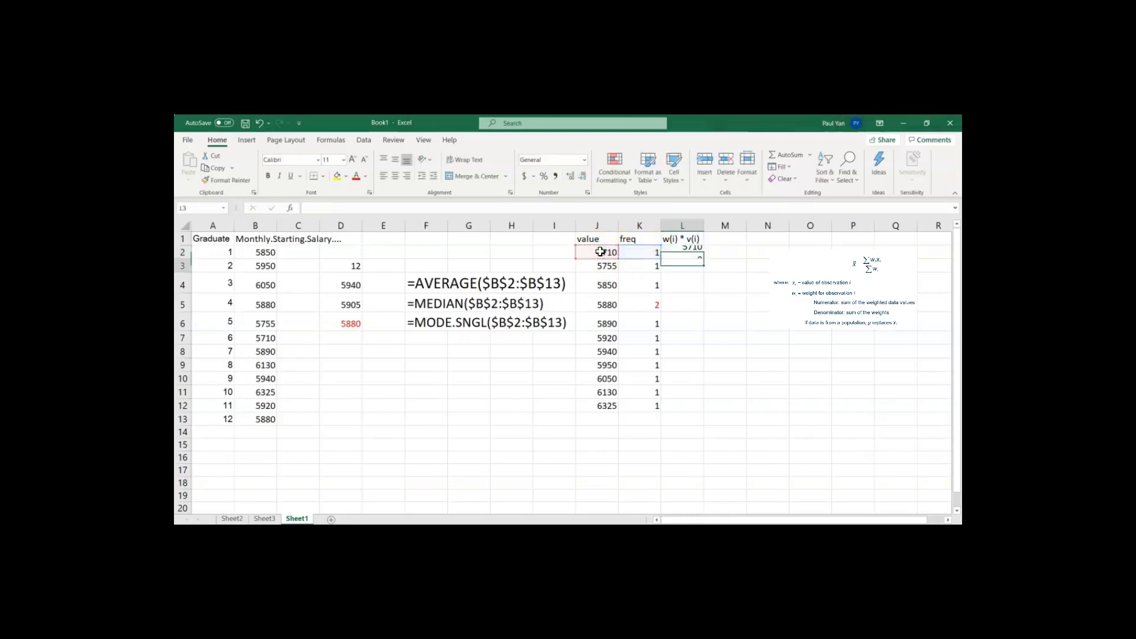
{"action": "left_click", "coordinate": [686, 253]}
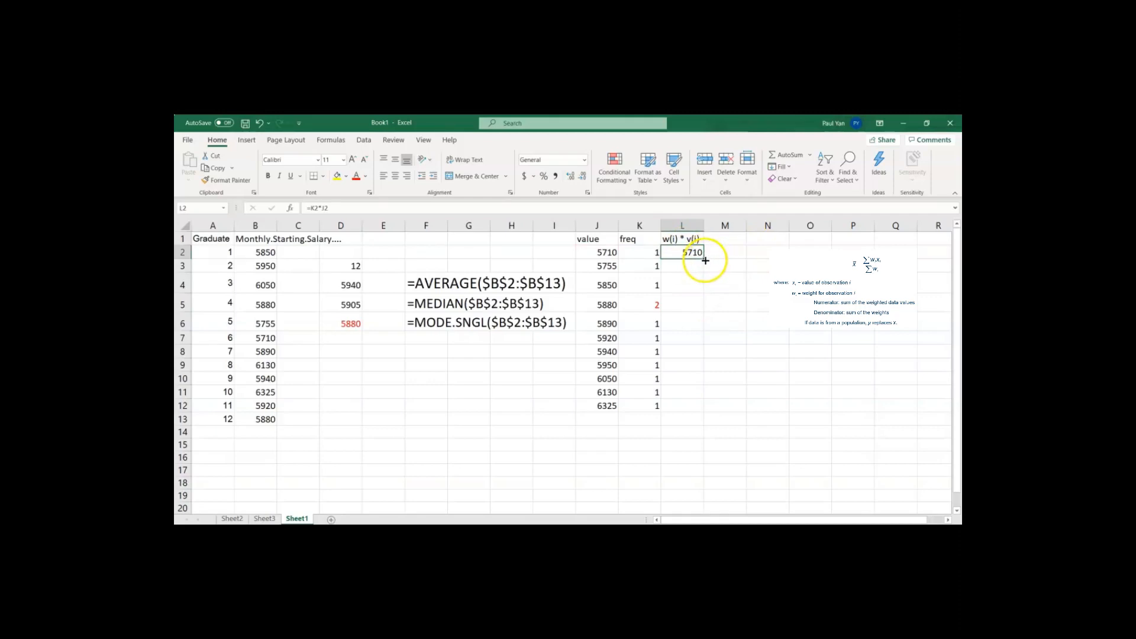
{"action": "left_click_drag", "start_coordinate": [704, 259], "coordinate": [716, 412]}
Step: Enter the text label "<-sum" in M14
{"action": "left_click", "coordinate": [731, 432]}
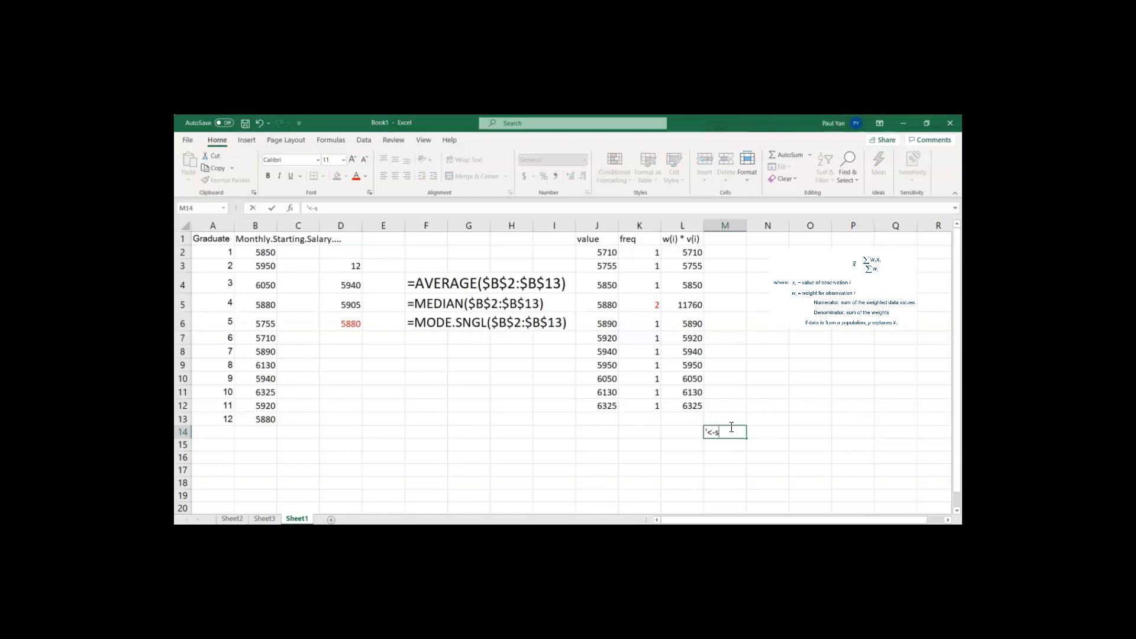
{"action": "type", "text": "'<-sum"}
{"action": "key", "text": "Return"}
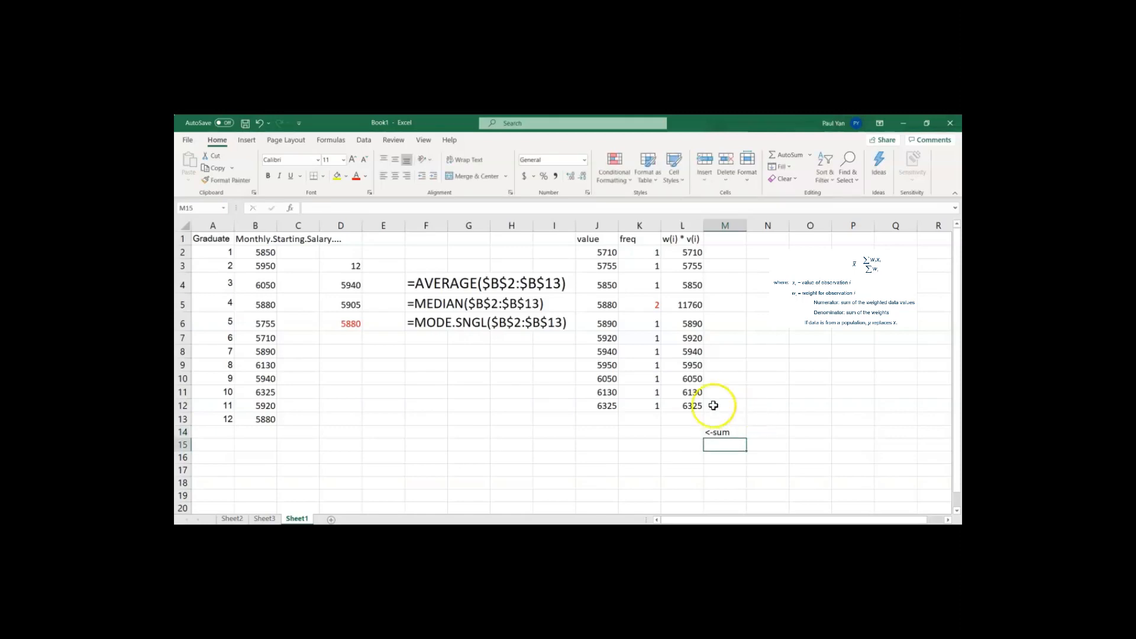
Step: Enter a SUM formula in L14 that totals the weighted values in L2:L12
{"action": "left_click", "coordinate": [693, 433]}
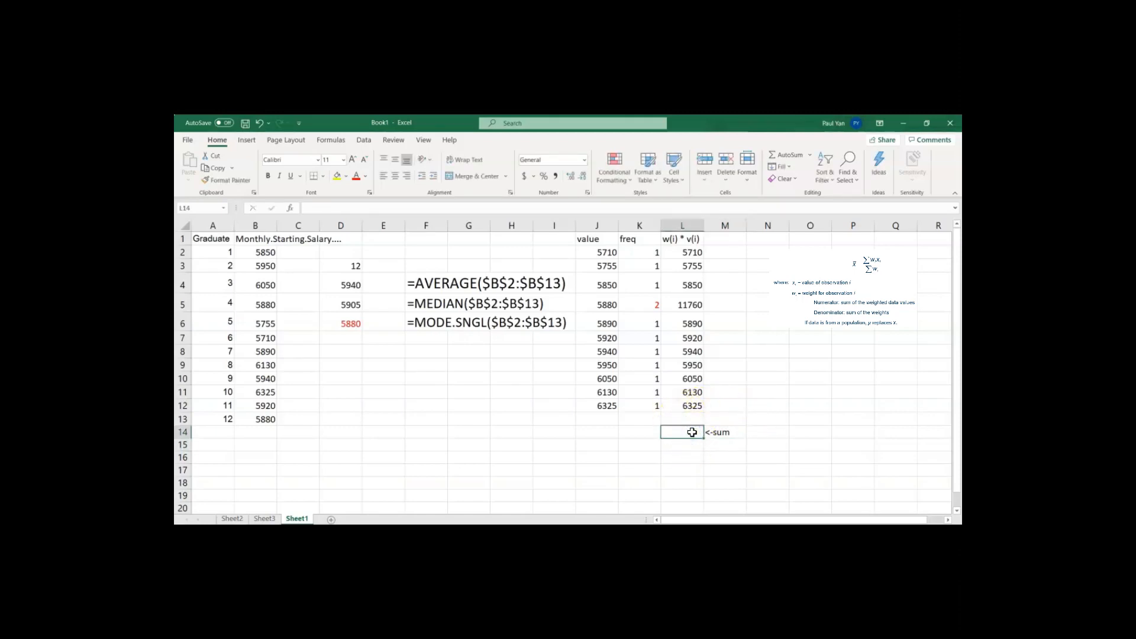
{"action": "type", "text": "=sum("}
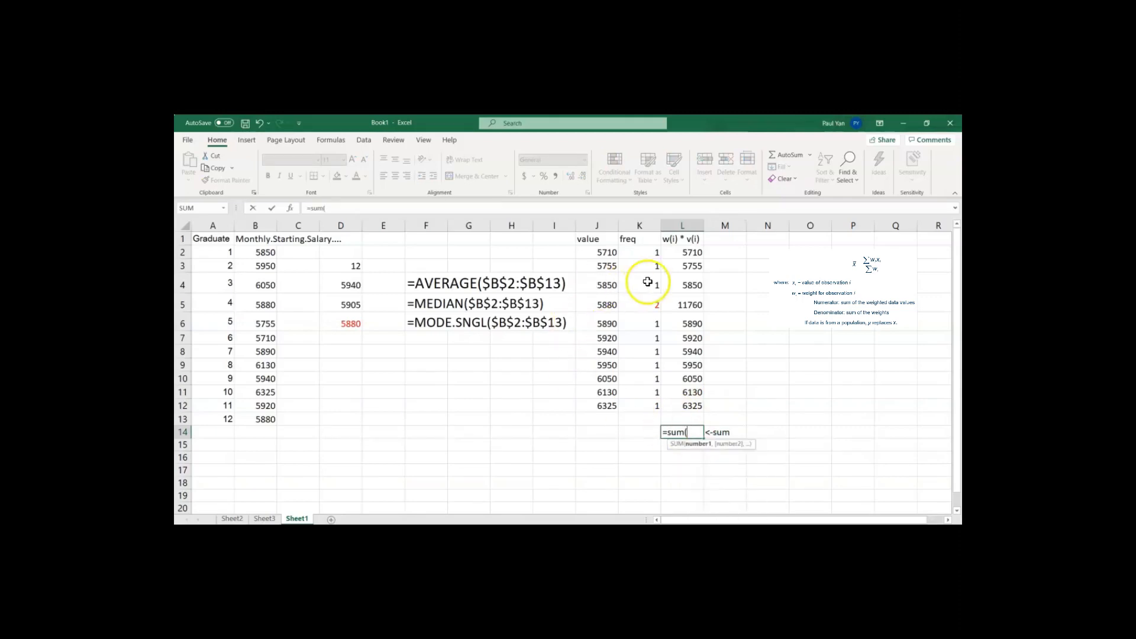
{"action": "left_click_drag", "start_coordinate": [683, 254], "coordinate": [673, 400]}
{"action": "key", "text": "Return"}
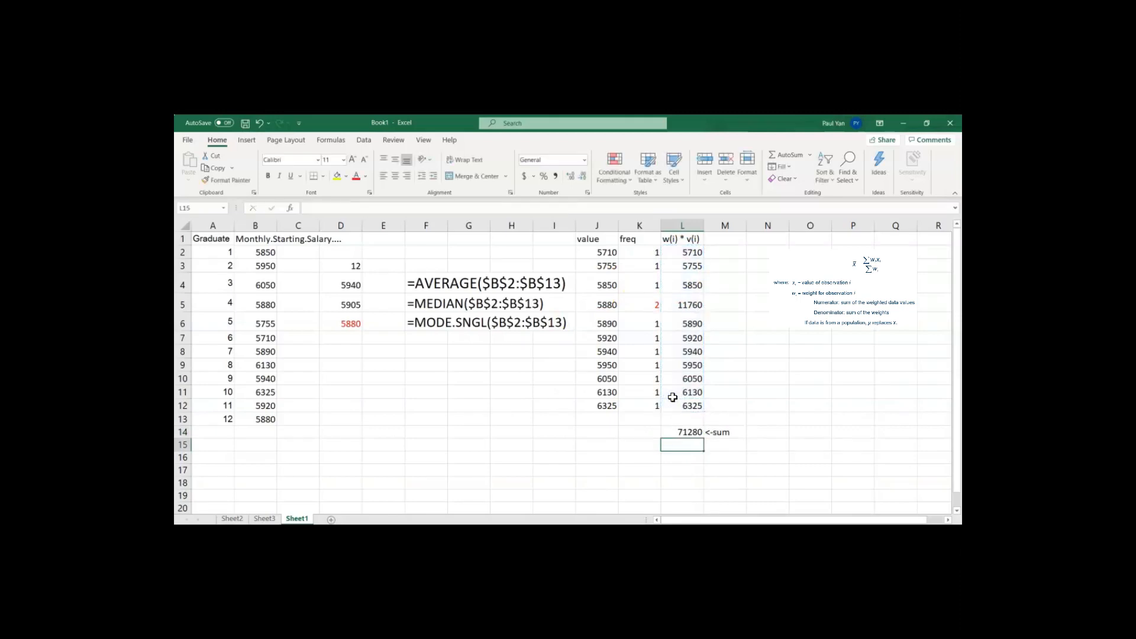
Step: Enter a SUM formula in K14 that totals the frequencies in K2:K12
{"action": "left_click", "coordinate": [650, 434]}
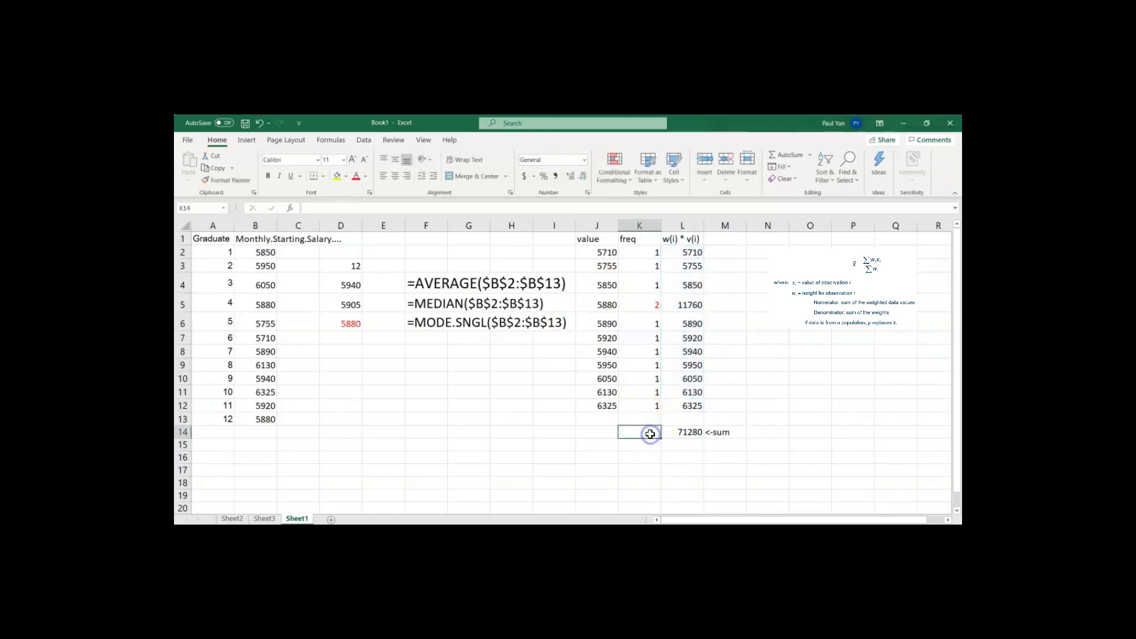
{"action": "type", "text": "=sum("}
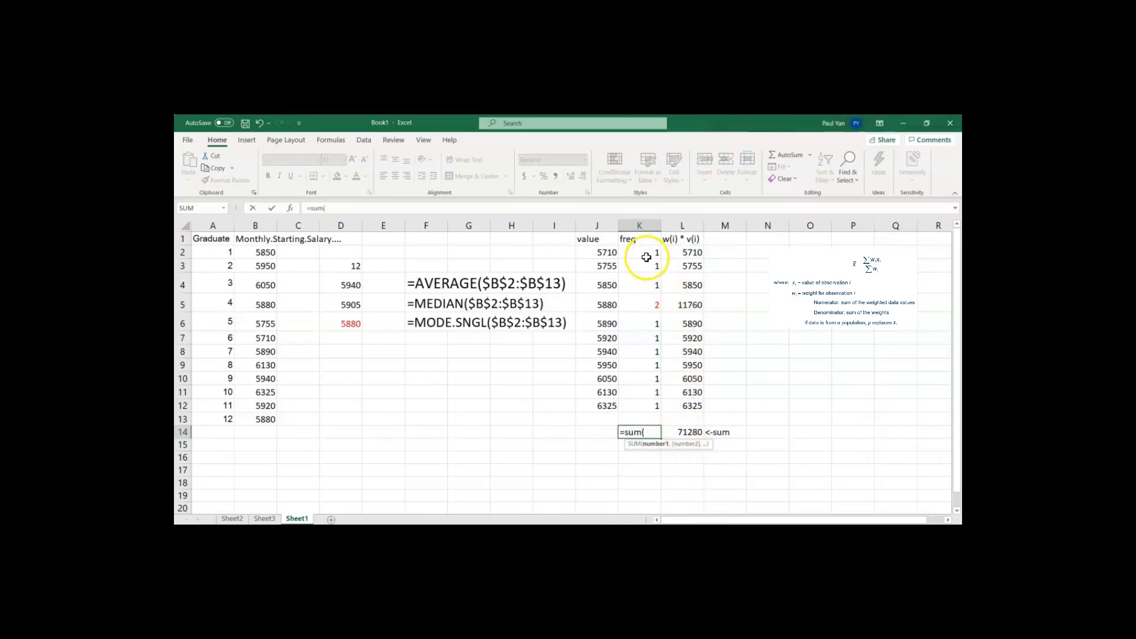
{"action": "left_click_drag", "start_coordinate": [648, 253], "coordinate": [652, 400]}
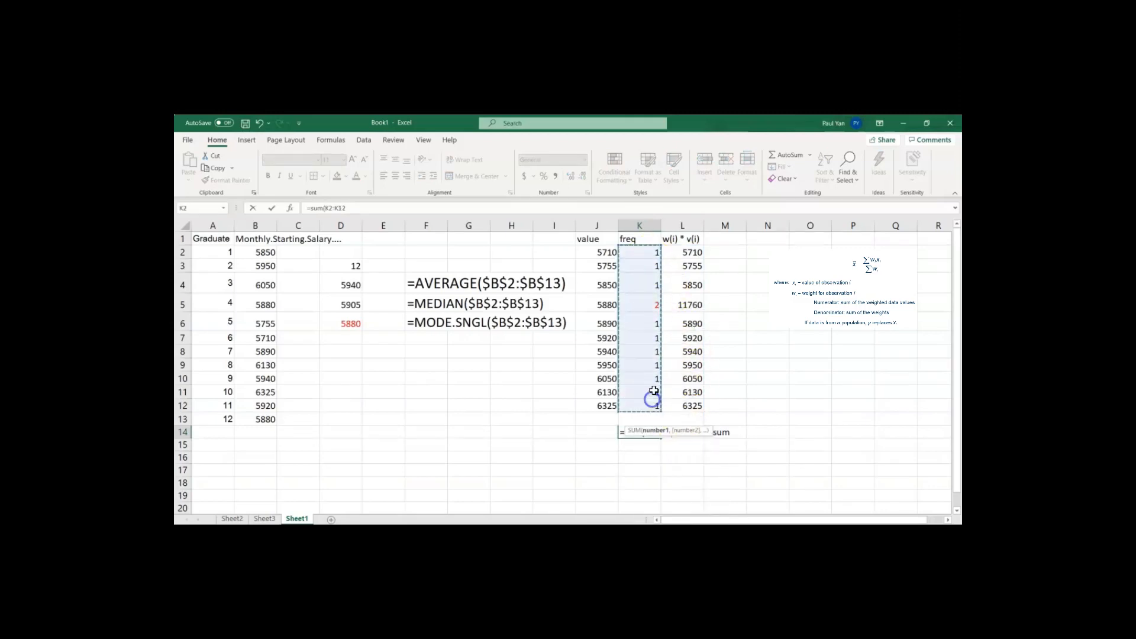
{"action": "key", "text": "Return"}
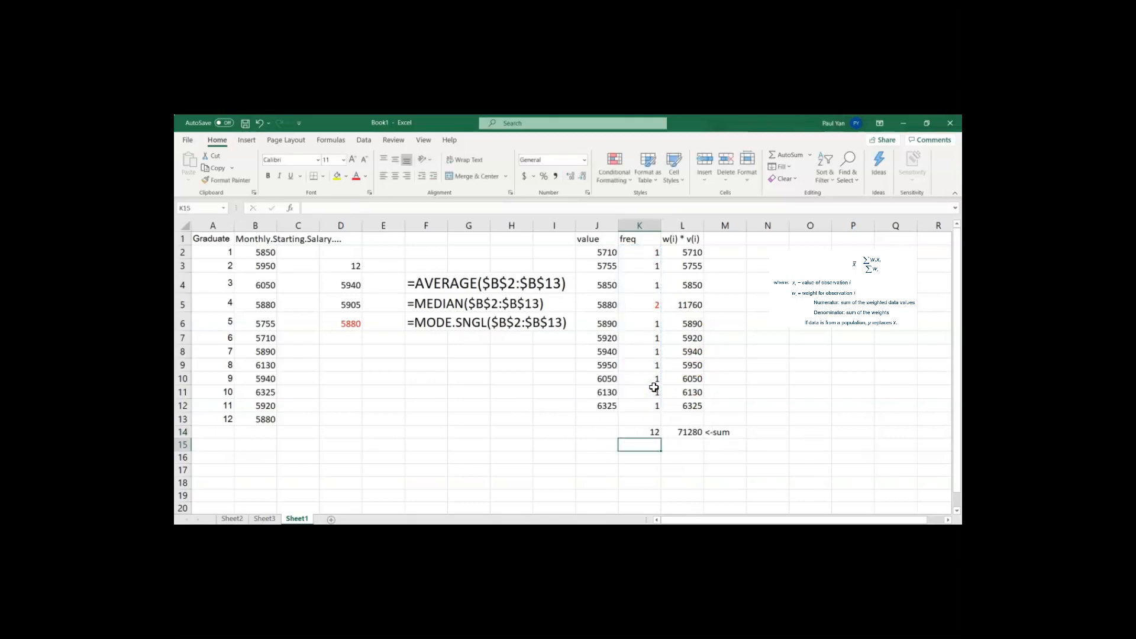
Step: Compute the weighted mean in L16 with the formula =L14/K14
{"action": "left_click", "coordinate": [688, 456]}
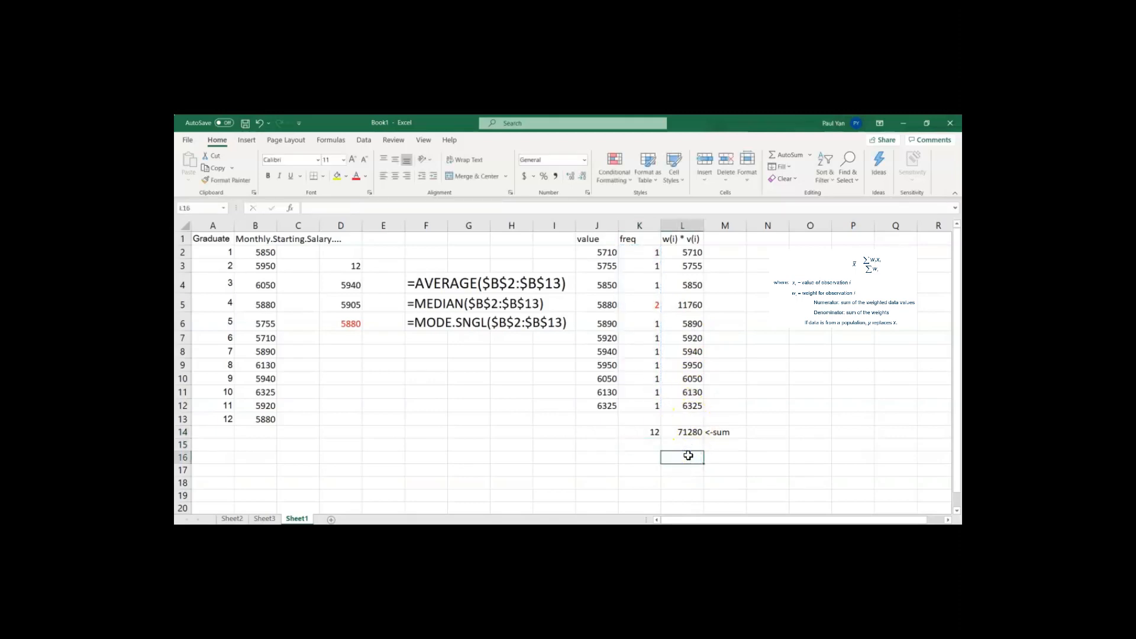
{"action": "type", "text": "="}
{"action": "left_click", "coordinate": [690, 432]}
{"action": "type", "text": "/"}
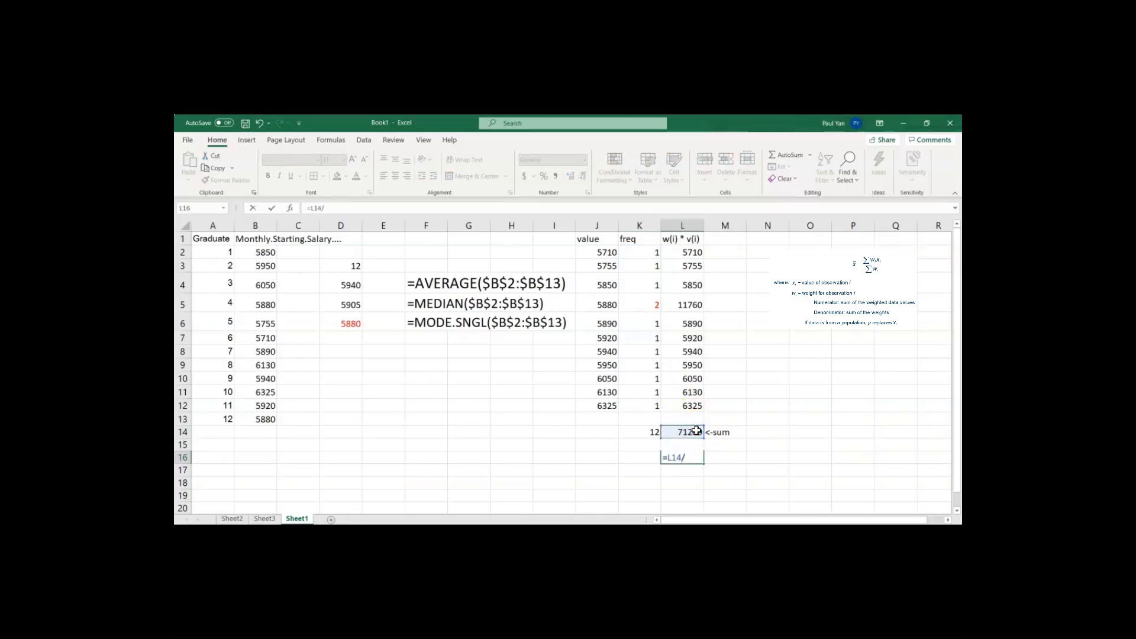
{"action": "left_click", "coordinate": [647, 433]}
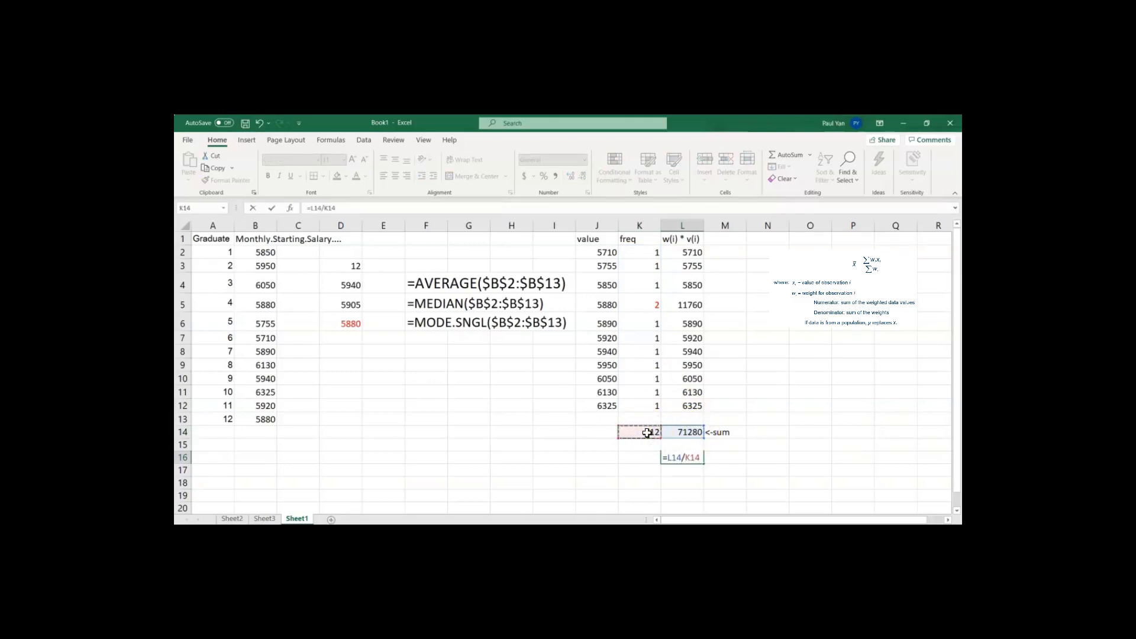
{"action": "key", "text": "Return"}
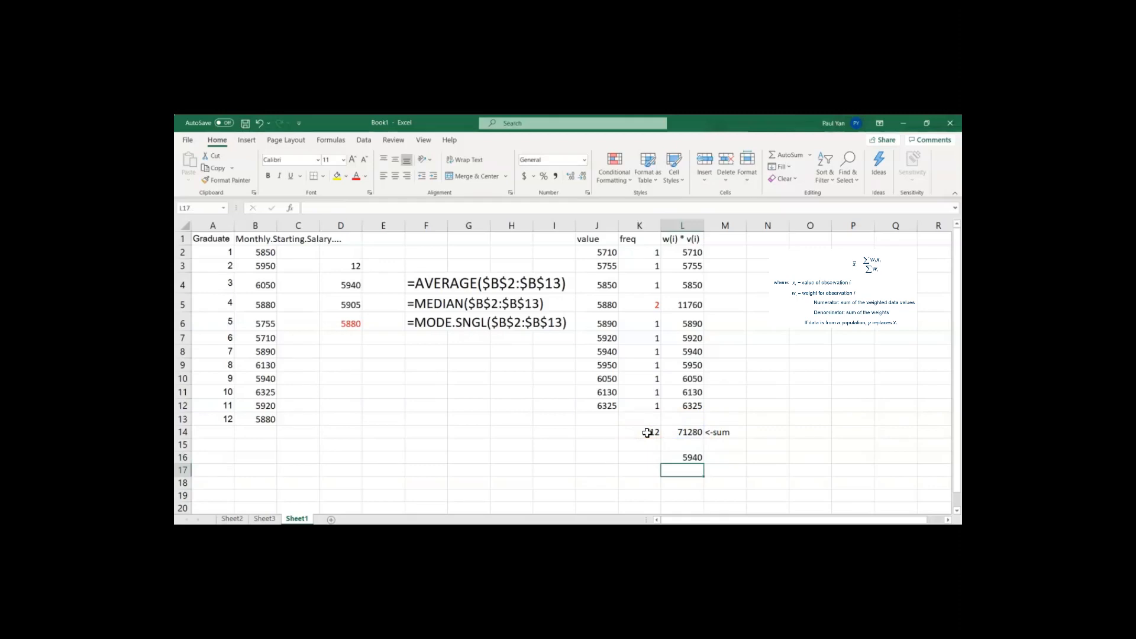
Step: Set the font color of the mean result in D4 to green and select the weighted mean in L16
{"action": "left_click", "coordinate": [349, 285]}
{"action": "left_click", "coordinate": [366, 176]}
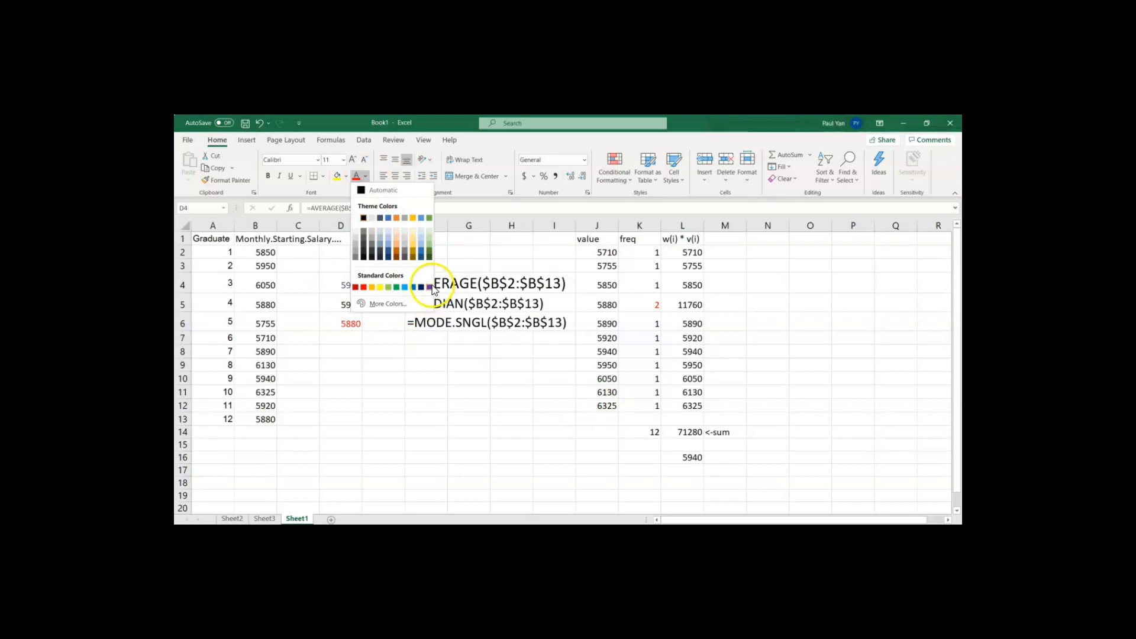
{"action": "left_click", "coordinate": [396, 287]}
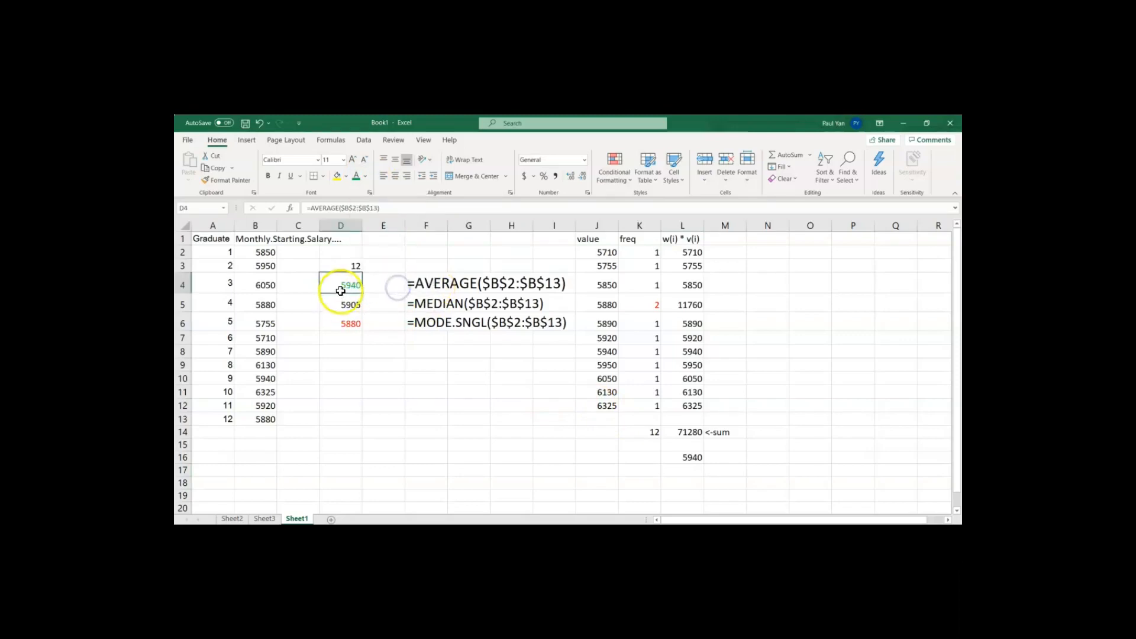
{"action": "left_click", "coordinate": [687, 457]}
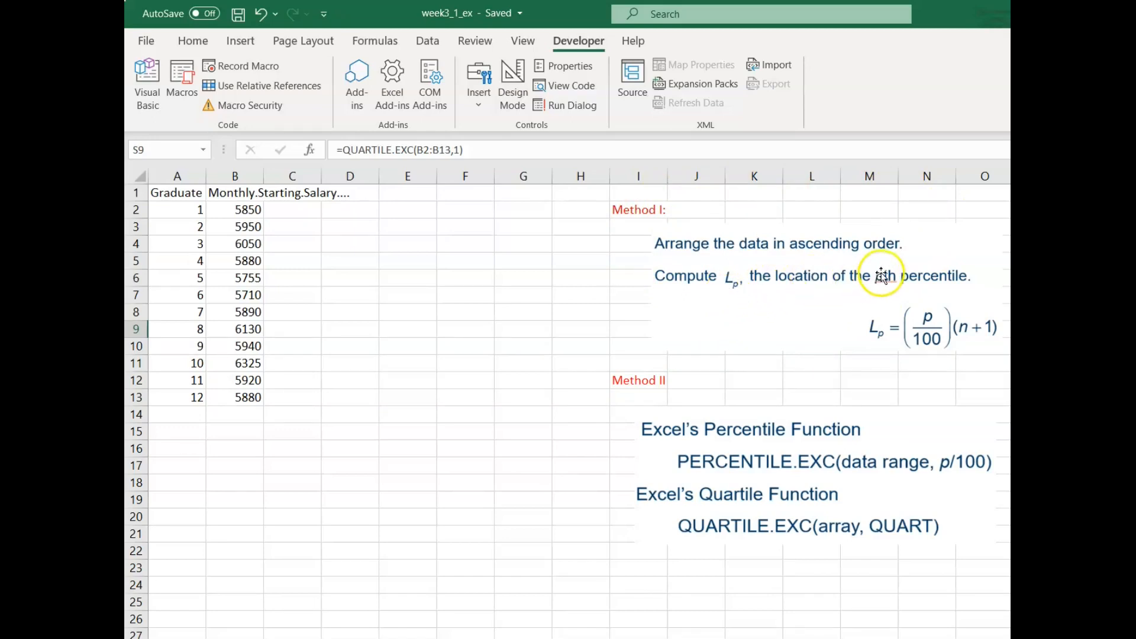
Step: In the week3_1_ex workbook, enter the percentile as 0.8 in D3 and as 80 in E3
{"action": "left_click", "coordinate": [359, 227]}
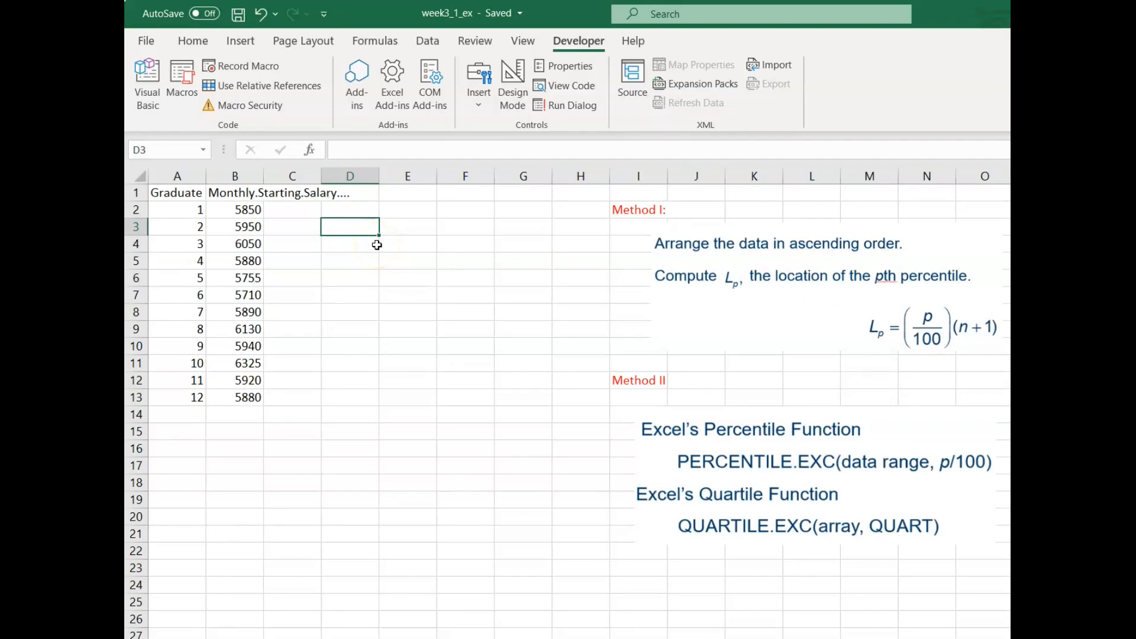
{"action": "type", "text": "0.8"}
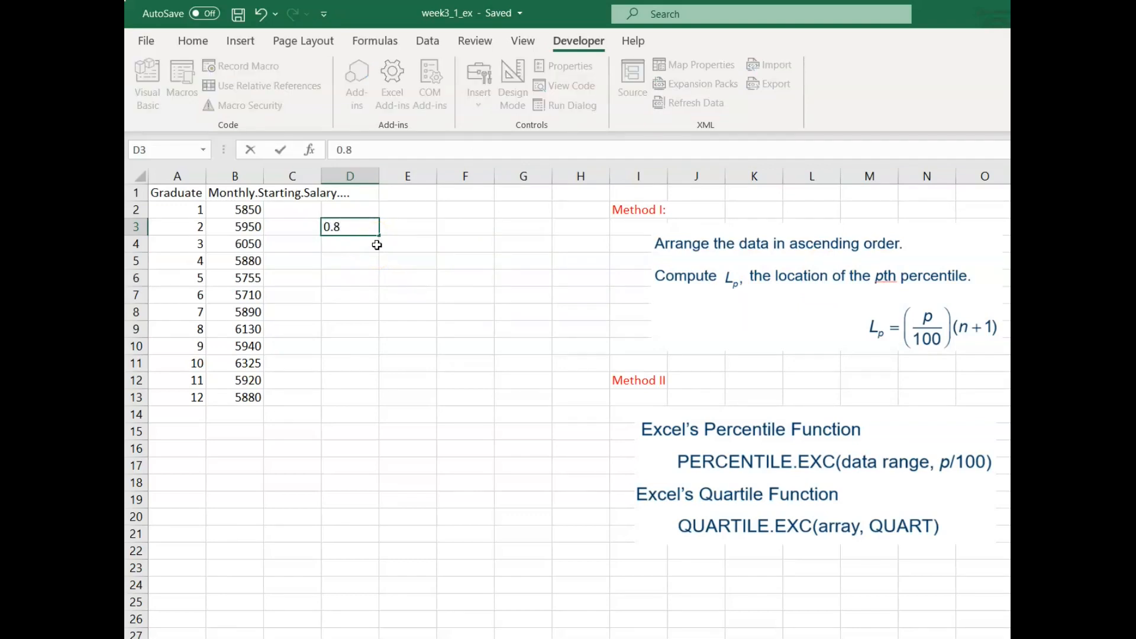
{"action": "key", "text": "Return"}
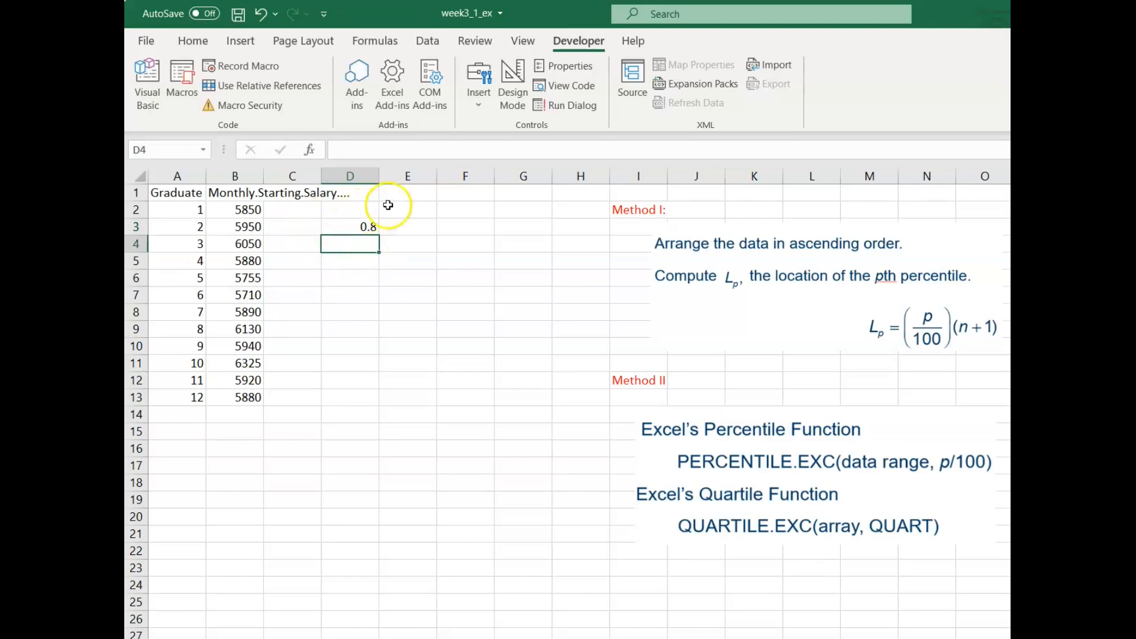
{"action": "left_click", "coordinate": [421, 227]}
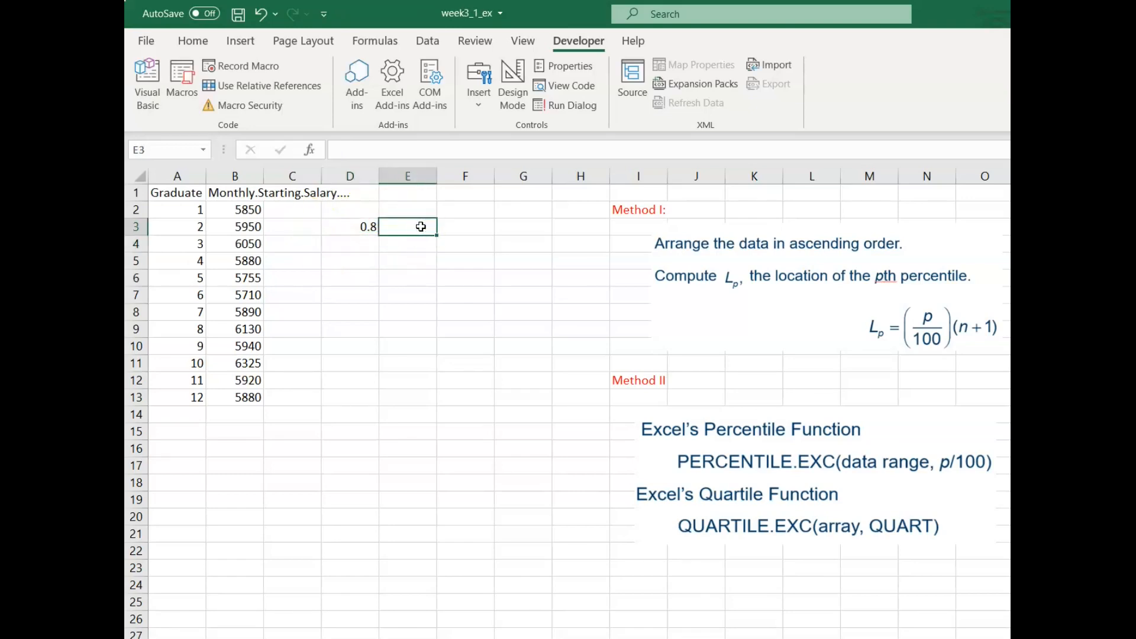
{"action": "type", "text": "8"}
{"action": "key", "text": "Return"}
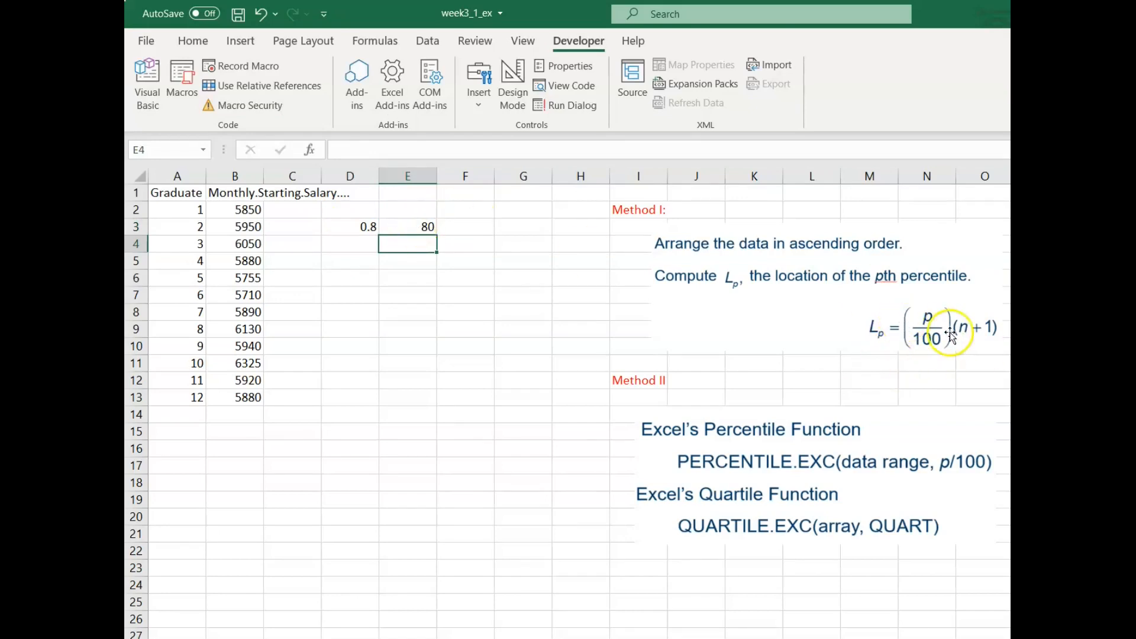
Step: Count the salaries in B2:B13 with a COUNT formula in D4
{"action": "left_click", "coordinate": [336, 244]}
{"action": "type", "text": "="}
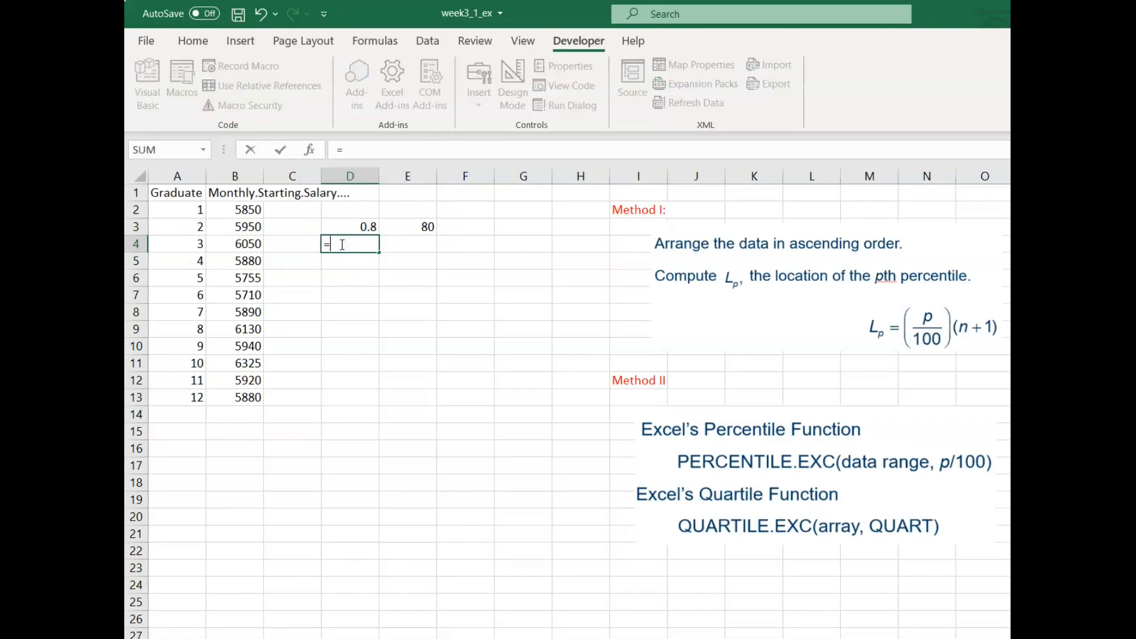
{"action": "type", "text": "count("}
{"action": "left_click_drag", "start_coordinate": [243, 210], "coordinate": [231, 396]}
{"action": "type", "text": ")"}
{"action": "key", "text": "Return"}
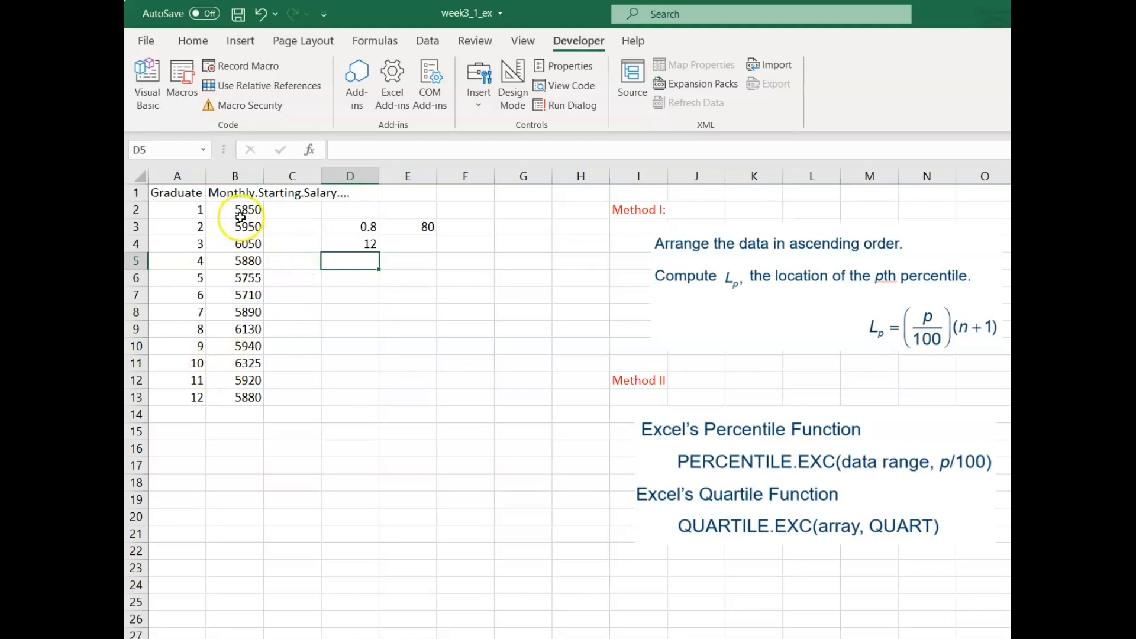
Step: Copy the salary column B1:B13, including its header, to a new column starting at F1
{"action": "left_click_drag", "start_coordinate": [240, 199], "coordinate": [247, 397]}
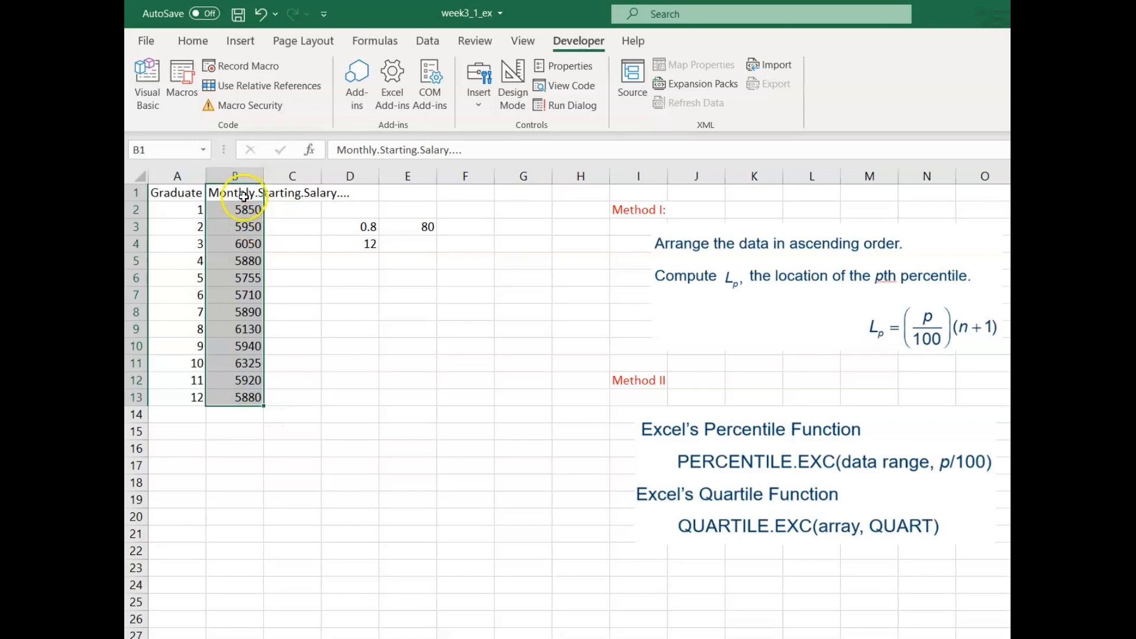
{"action": "right_click", "coordinate": [244, 188]}
{"action": "left_click", "coordinate": [267, 215]}
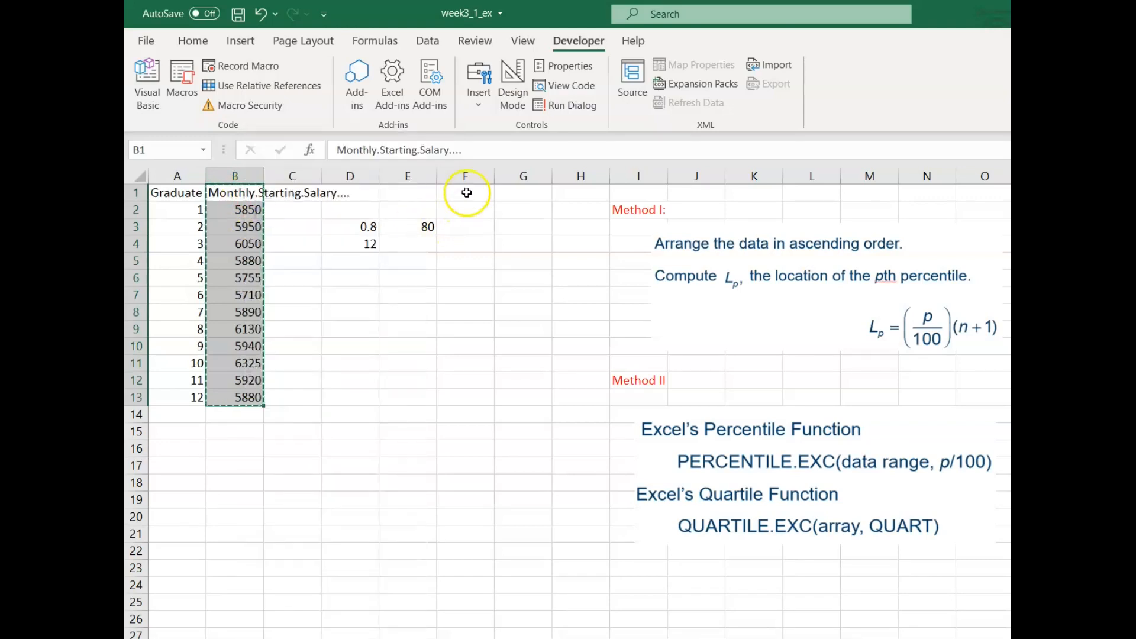
{"action": "right_click", "coordinate": [465, 194]}
{"action": "left_click", "coordinate": [536, 278]}
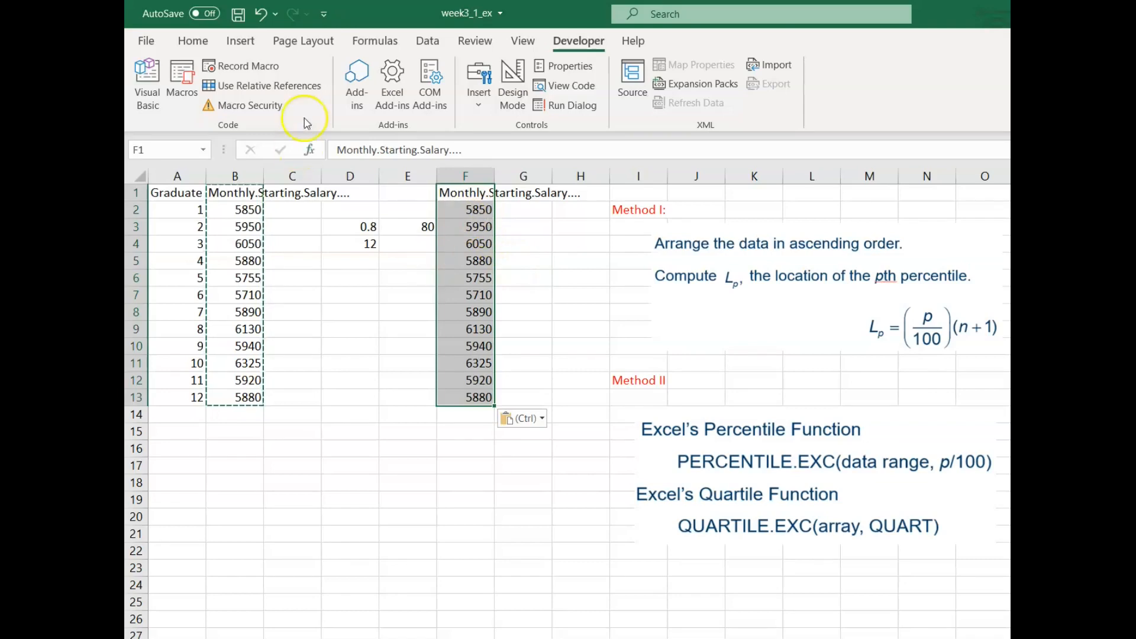
Step: Sort only the copied salaries in column F from smallest to largest, without expanding the selection
{"action": "left_click", "coordinate": [428, 40]}
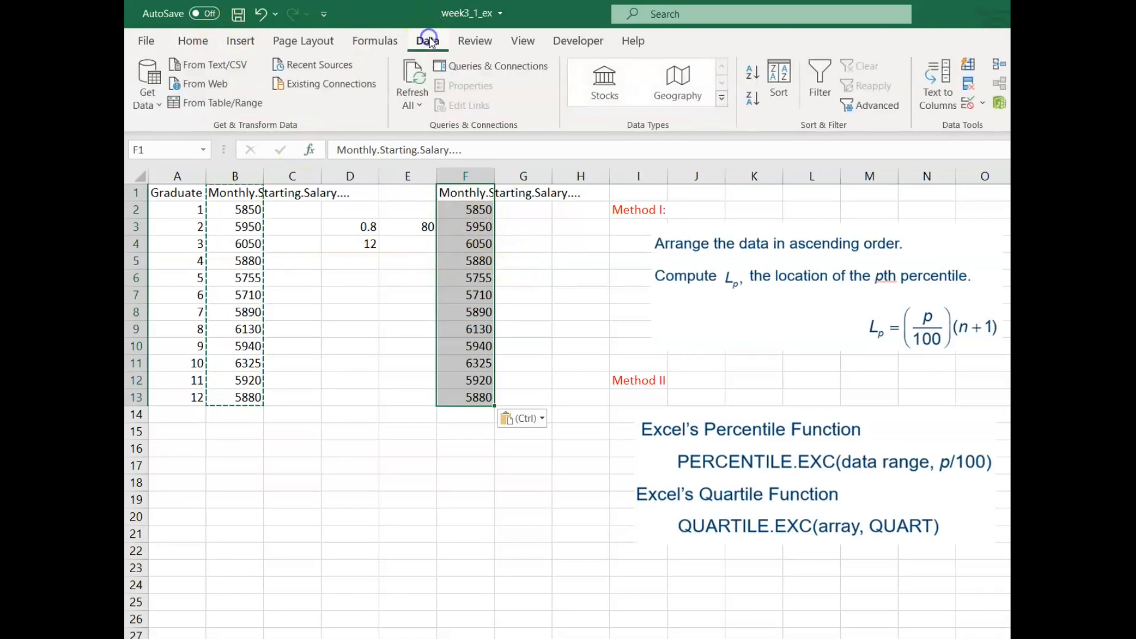
{"action": "left_click", "coordinate": [775, 95]}
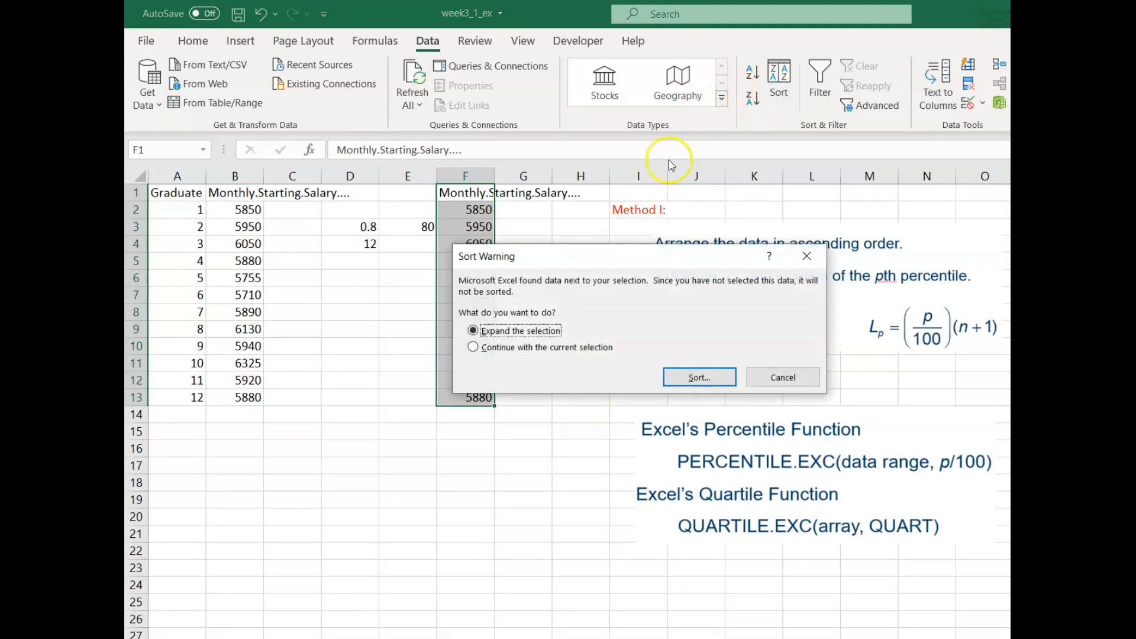
{"action": "left_click", "coordinate": [473, 347]}
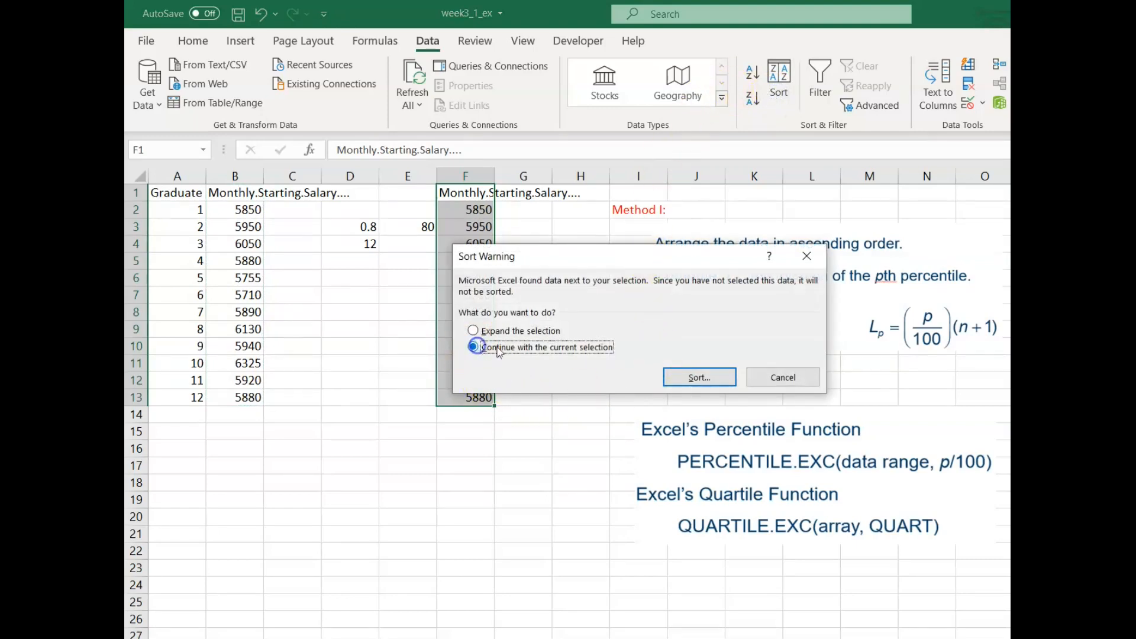
{"action": "left_click", "coordinate": [678, 378]}
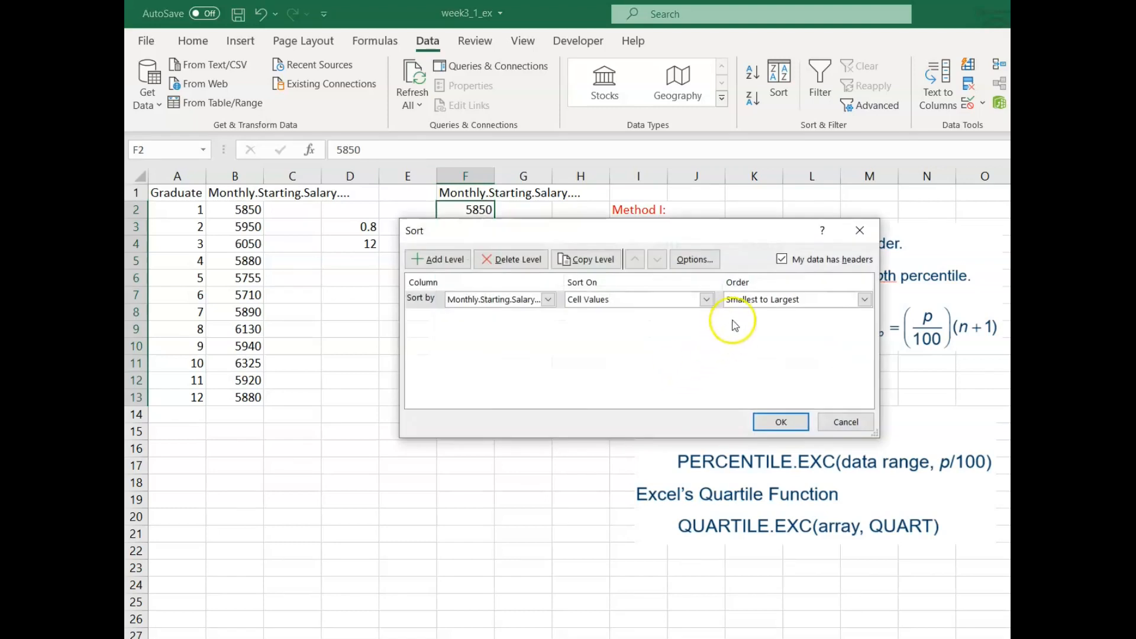
{"action": "left_click", "coordinate": [781, 422]}
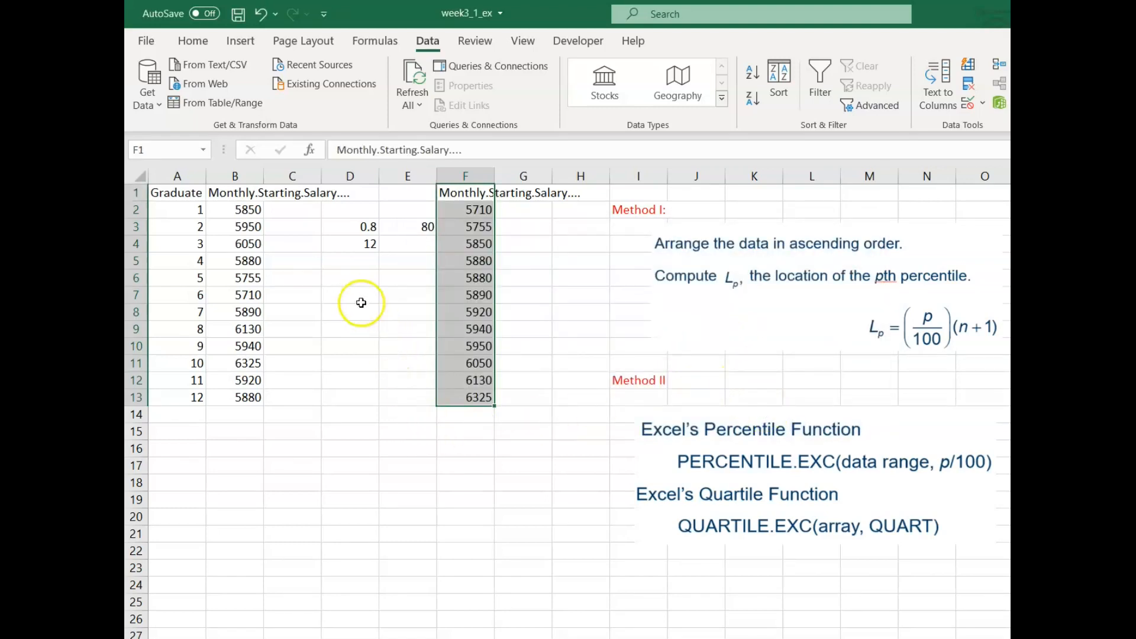
Step: Compute the location of the 80th percentile in D6 with the formula =D3*(D4+1)
{"action": "left_click", "coordinate": [352, 280]}
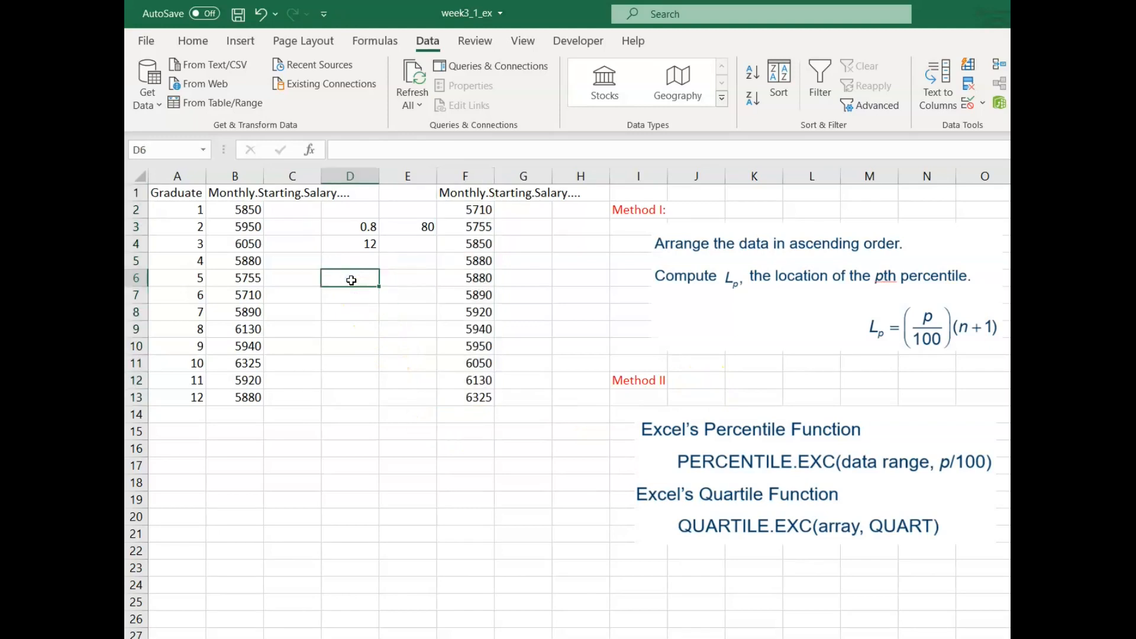
{"action": "type", "text": "="}
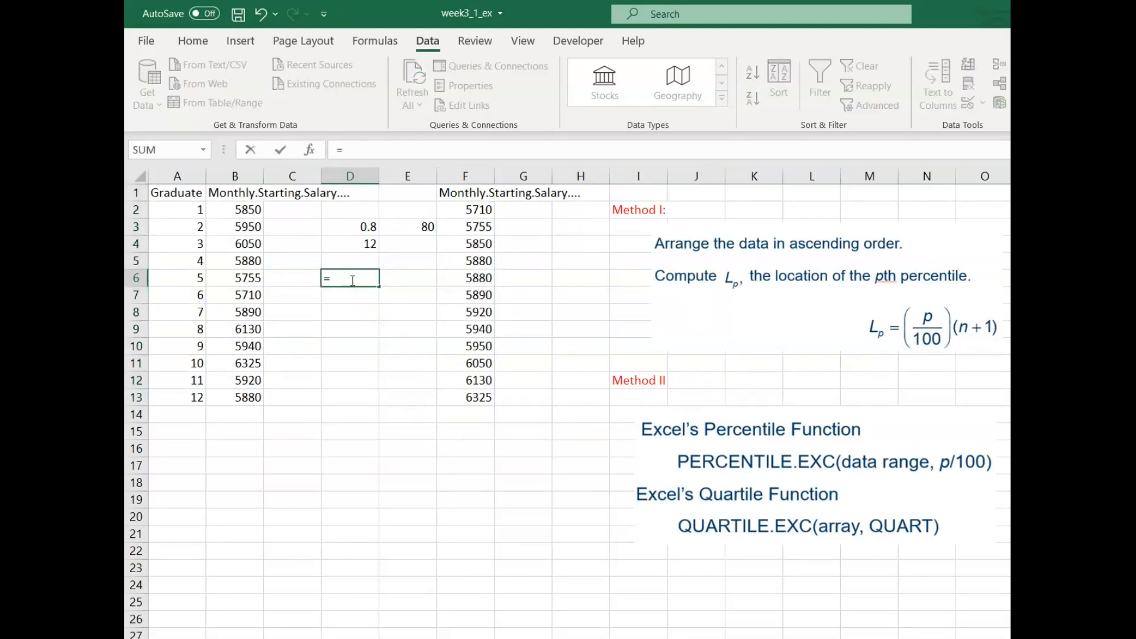
{"action": "left_click", "coordinate": [348, 231]}
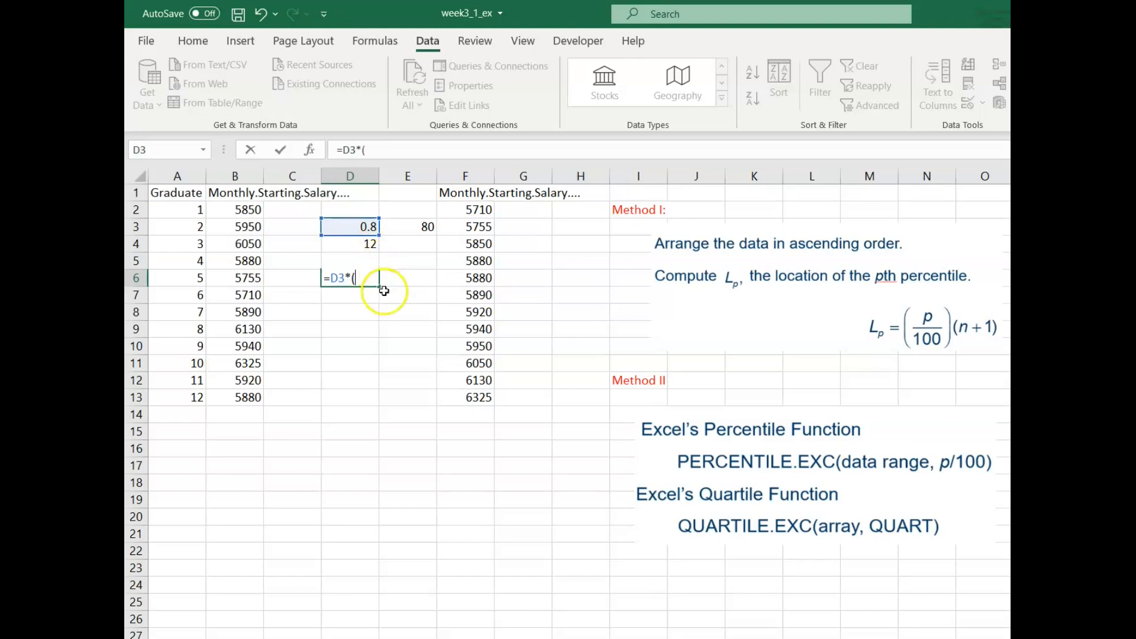
{"action": "left_click", "coordinate": [354, 245]}
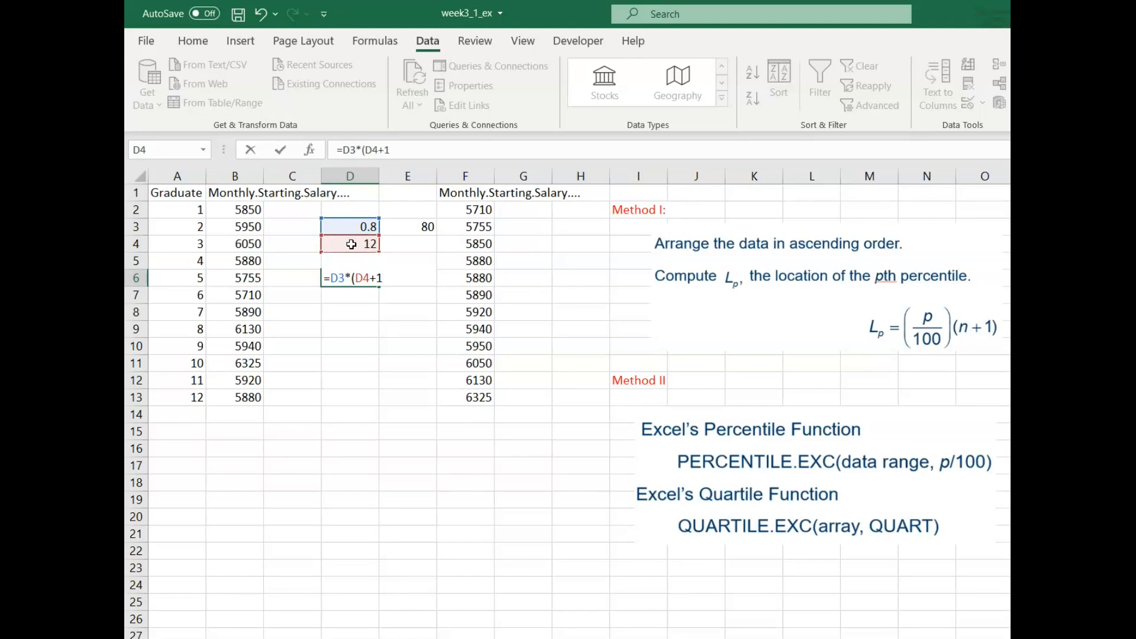
{"action": "key", "text": "Return"}
{"action": "left_click", "coordinate": [350, 275]}
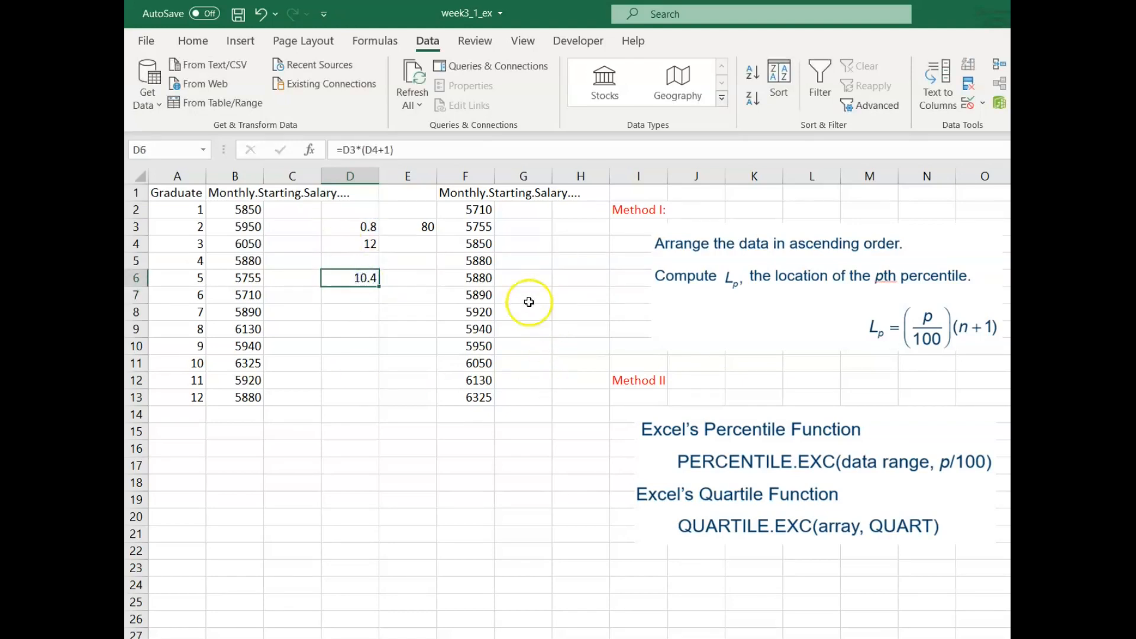
Step: Number the sorted salaries 1 to 12 in G2:G13 by entering 1 and 2 and filling the series down
{"action": "left_click", "coordinate": [523, 209]}
{"action": "type", "text": "1"}
{"action": "key", "text": "Return"}
{"action": "type", "text": "2"}
{"action": "key", "text": "Return"}
{"action": "left_click_drag", "start_coordinate": [524, 209], "coordinate": [549, 399]}
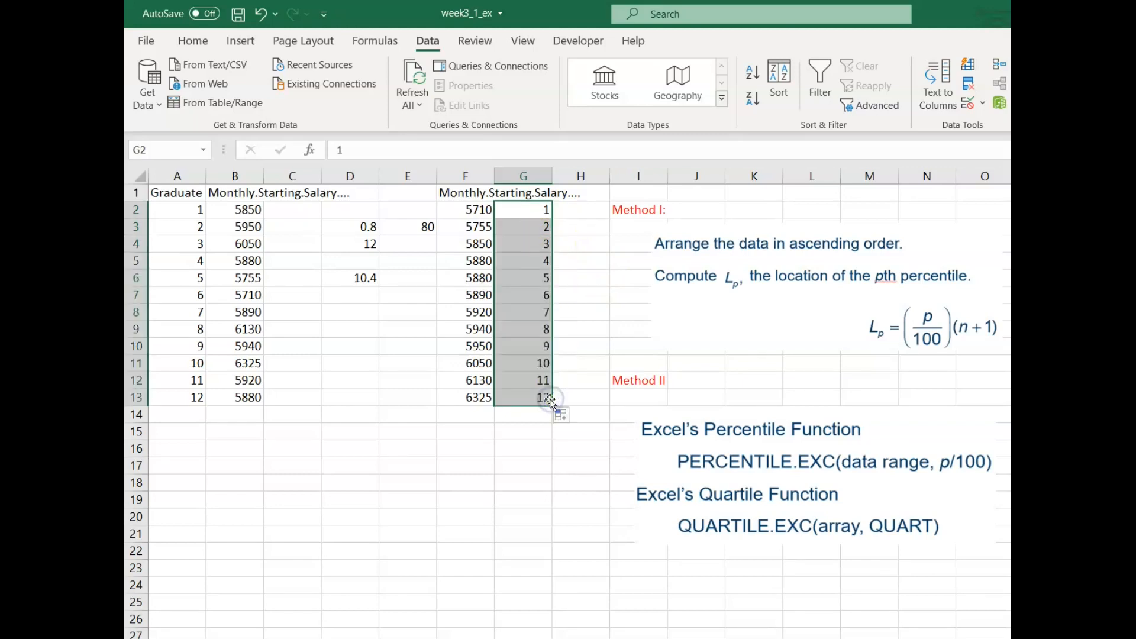
Step: Colour the tenth sorted salary in F11 red
{"action": "left_click", "coordinate": [485, 363]}
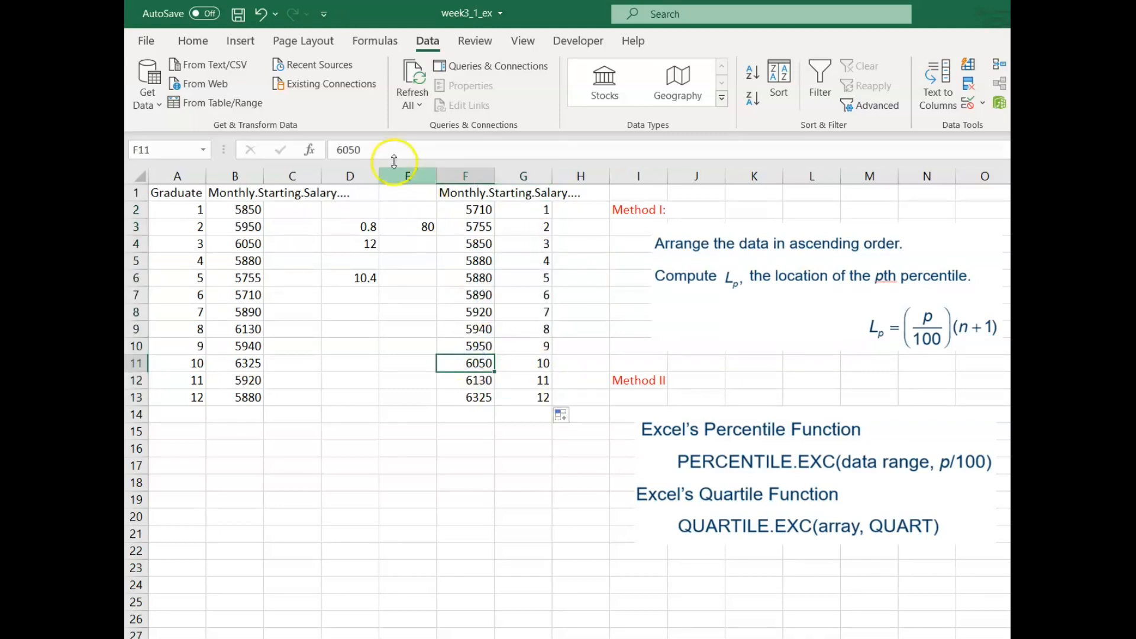
{"action": "left_click", "coordinate": [193, 40]}
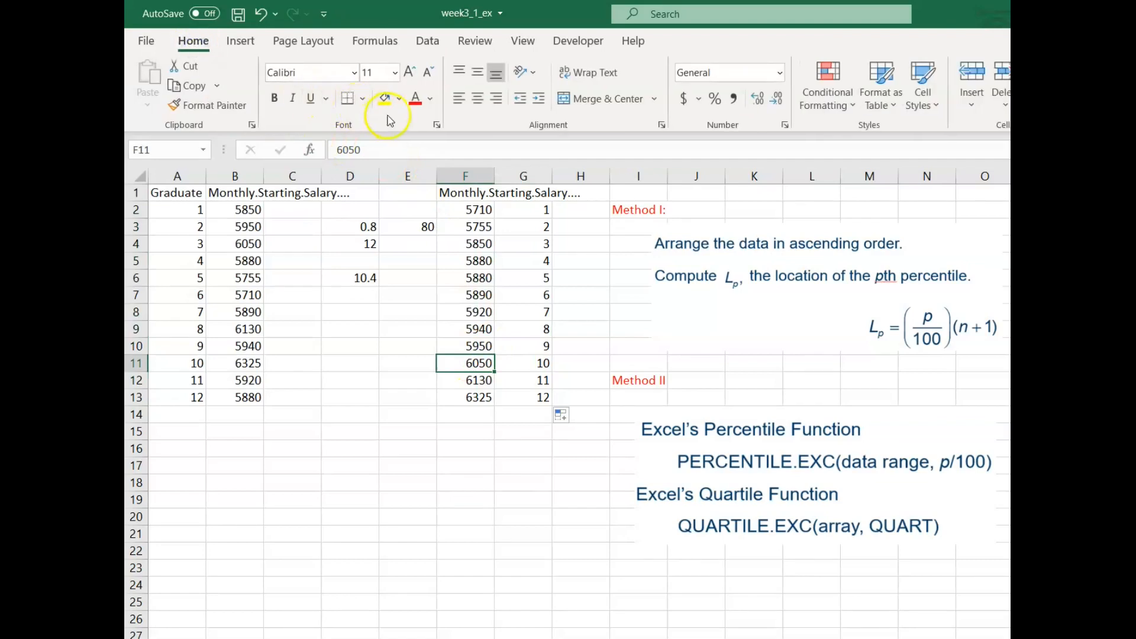
{"action": "left_click", "coordinate": [416, 97]}
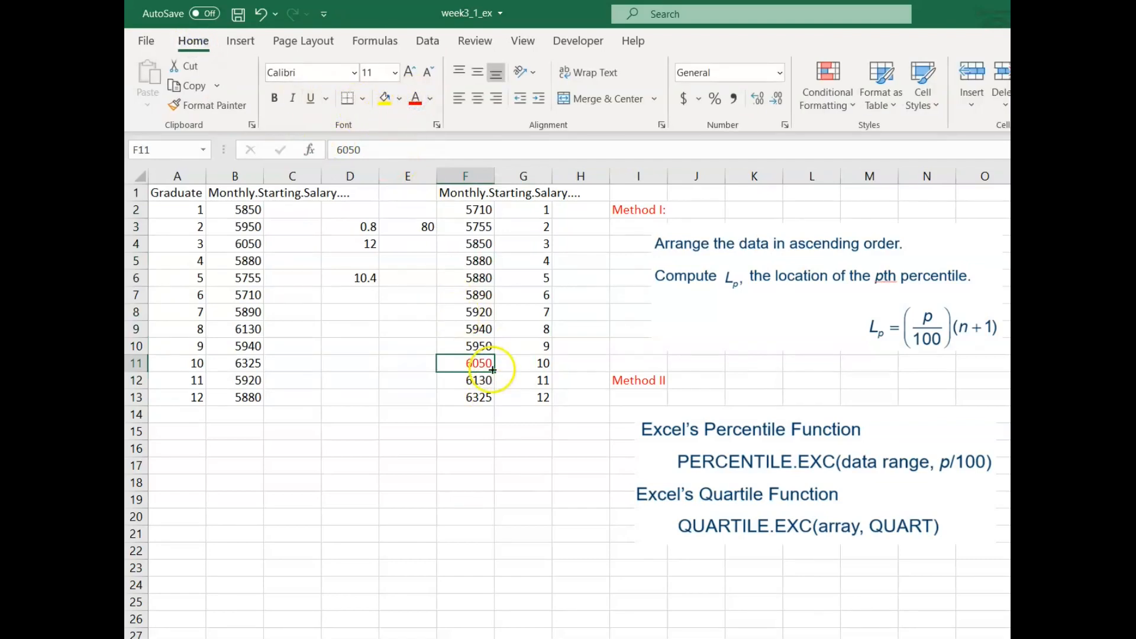
Step: Compute the 80th percentile by interpolation in D8 with =F11+0.4*(F12-F11) and colour that cell's text red
{"action": "left_click", "coordinate": [347, 310]}
{"action": "type", "text": "="}
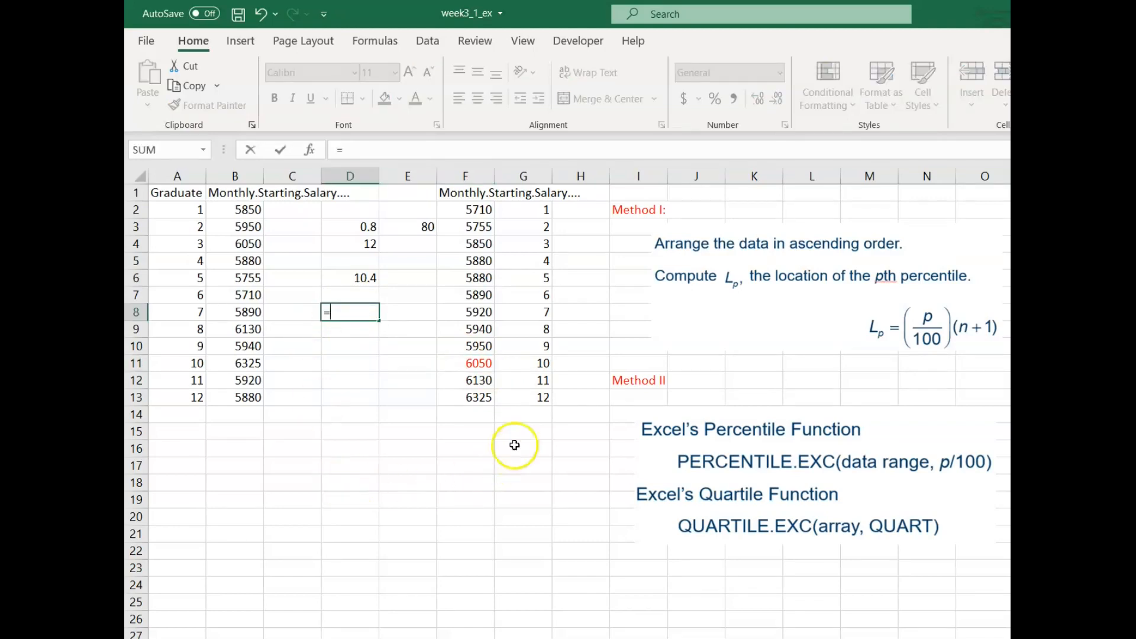
{"action": "left_click", "coordinate": [485, 363]}
{"action": "type", "text": "+0.4*("}
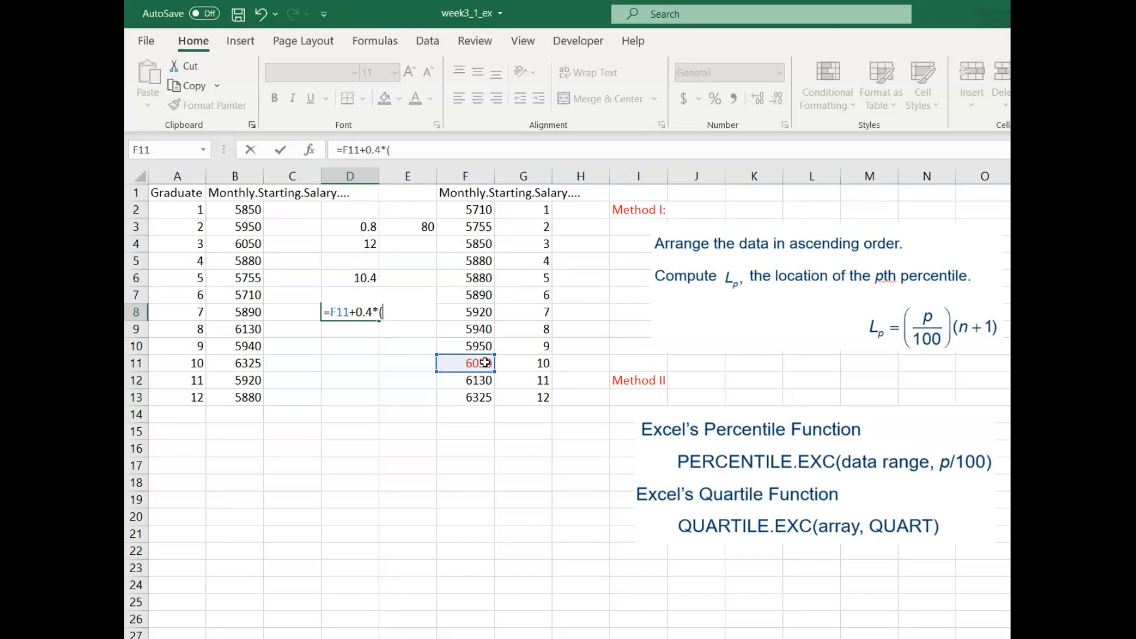
{"action": "left_click", "coordinate": [486, 387]}
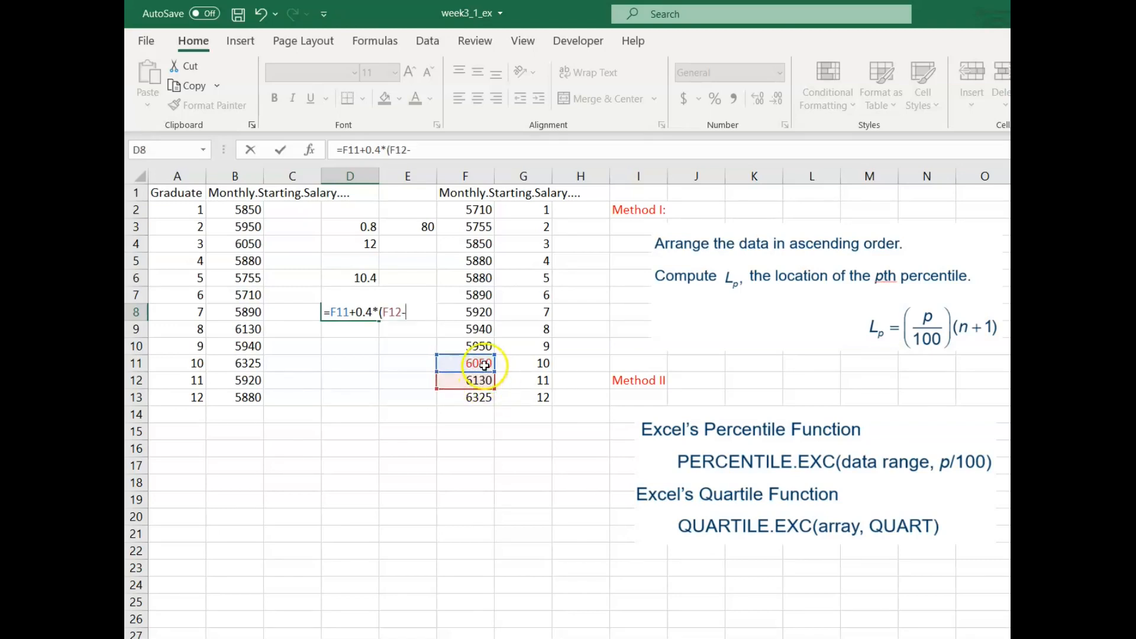
{"action": "left_click", "coordinate": [484, 365]}
{"action": "type", "text": ")"}
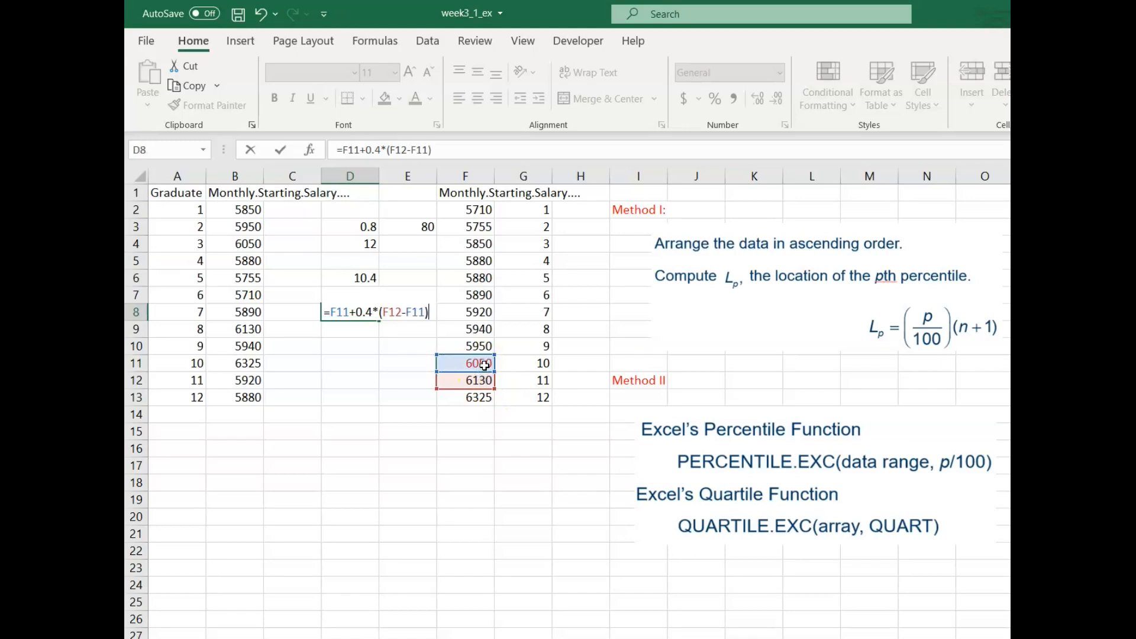
{"action": "key", "text": "Return"}
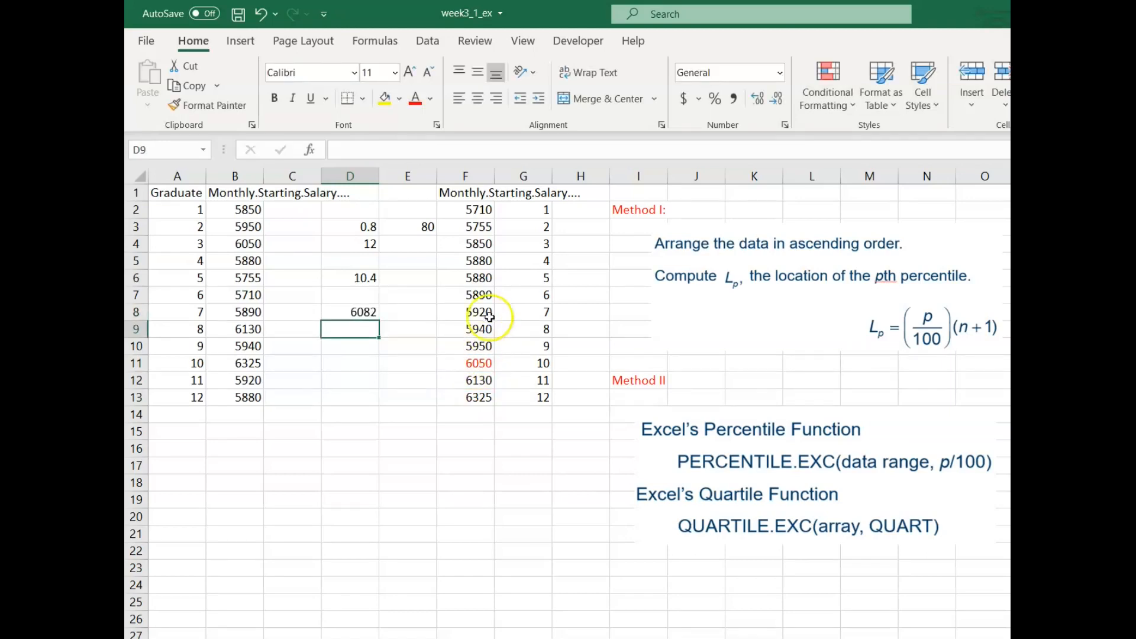
{"action": "left_click", "coordinate": [370, 312]}
{"action": "left_click", "coordinate": [416, 99]}
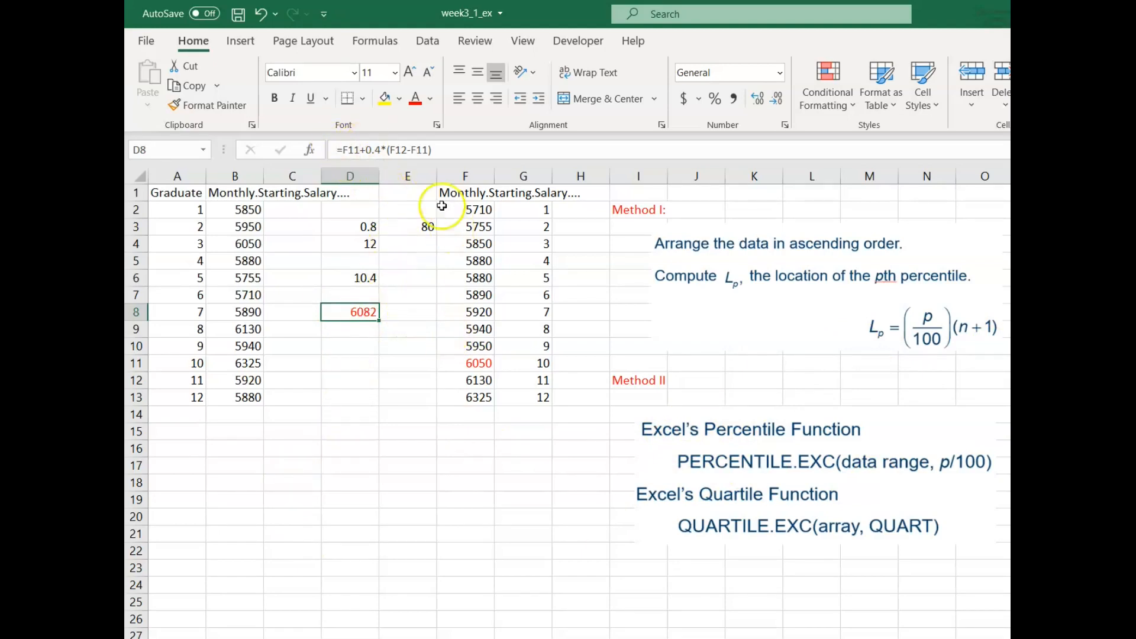
Step: Display the formula of D8 beside it in E8 with =showformula(D8), widening column E to fit the whole text
{"action": "left_click_drag", "start_coordinate": [433, 175], "coordinate": [465, 175]}
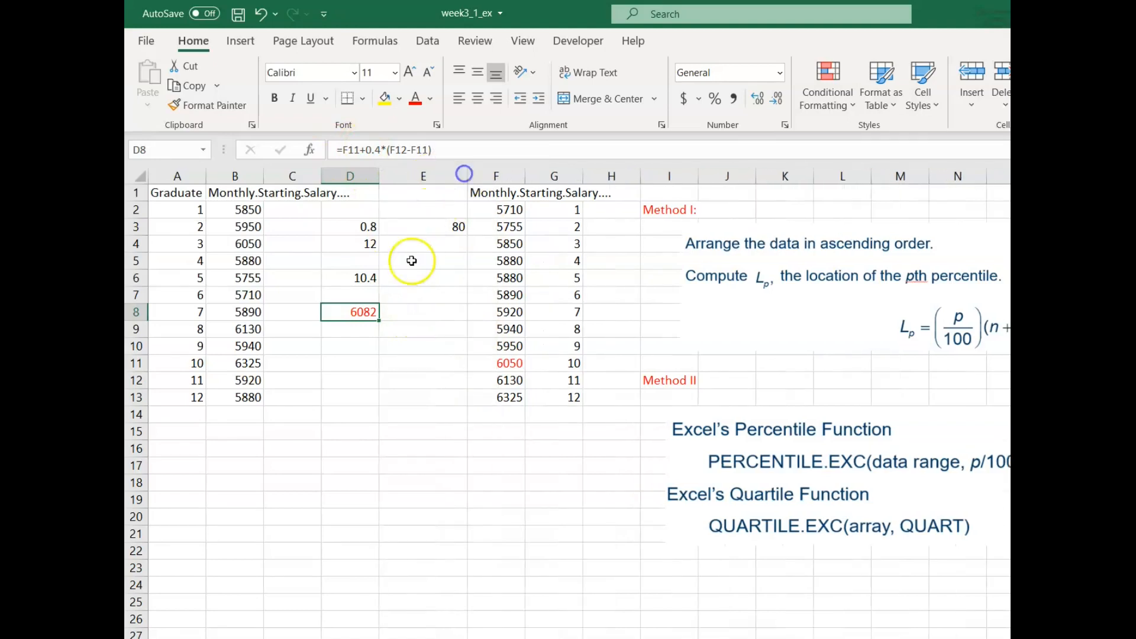
{"action": "left_click", "coordinate": [421, 313]}
{"action": "type", "text": "=show"}
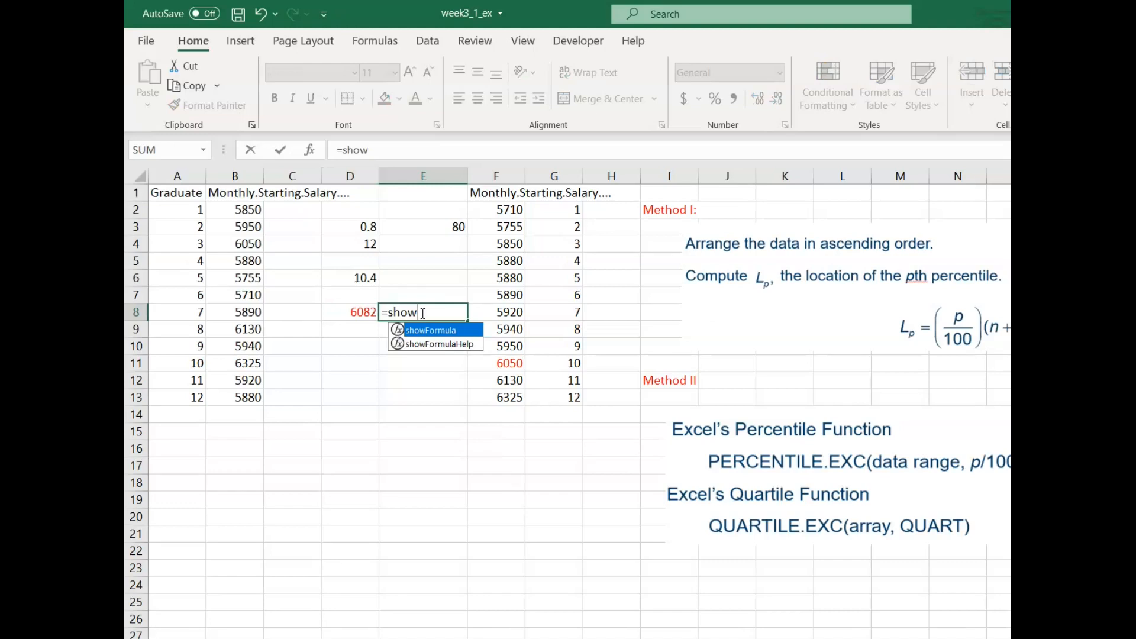
{"action": "type", "text": "formula("}
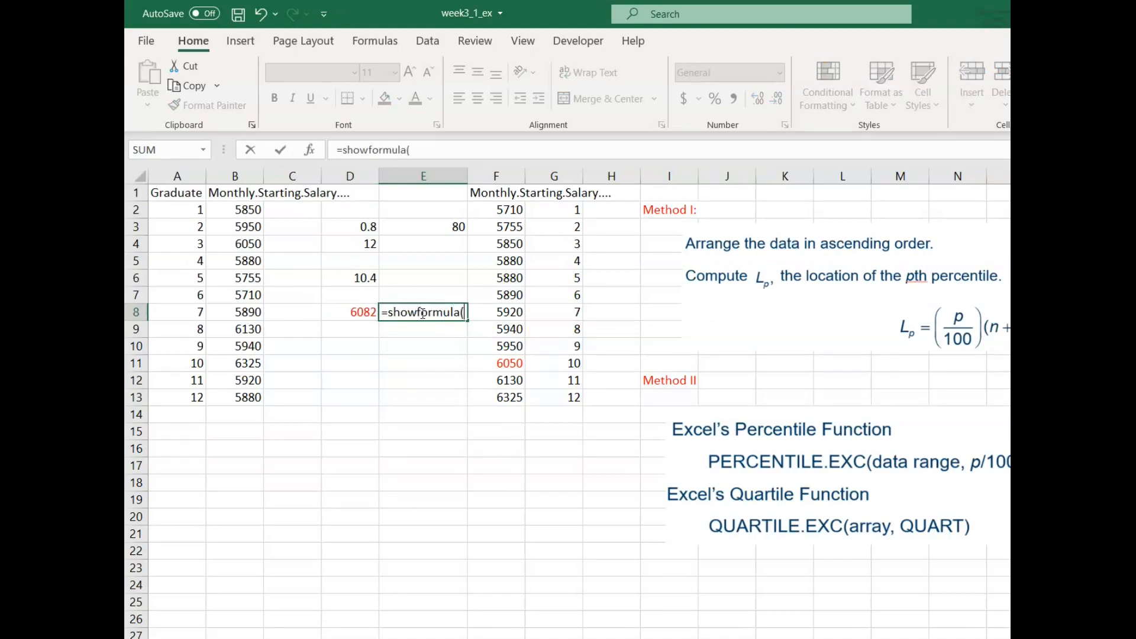
{"action": "left_click", "coordinate": [359, 312]}
{"action": "type", "text": ")"}
{"action": "key", "text": "Return"}
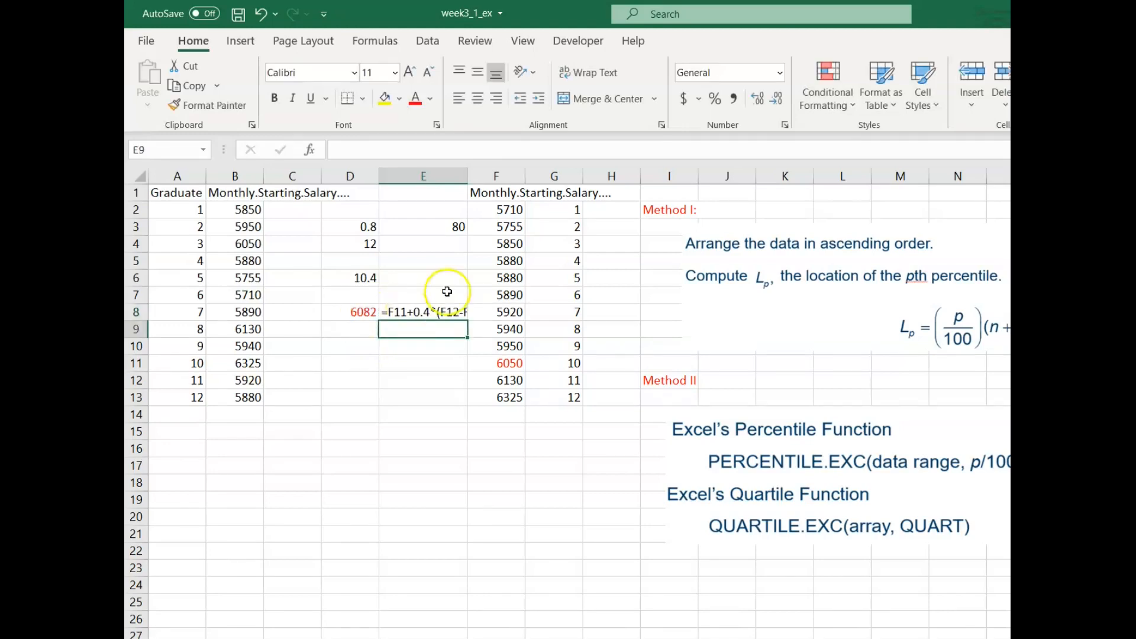
{"action": "left_click_drag", "start_coordinate": [468, 176], "coordinate": [536, 194]}
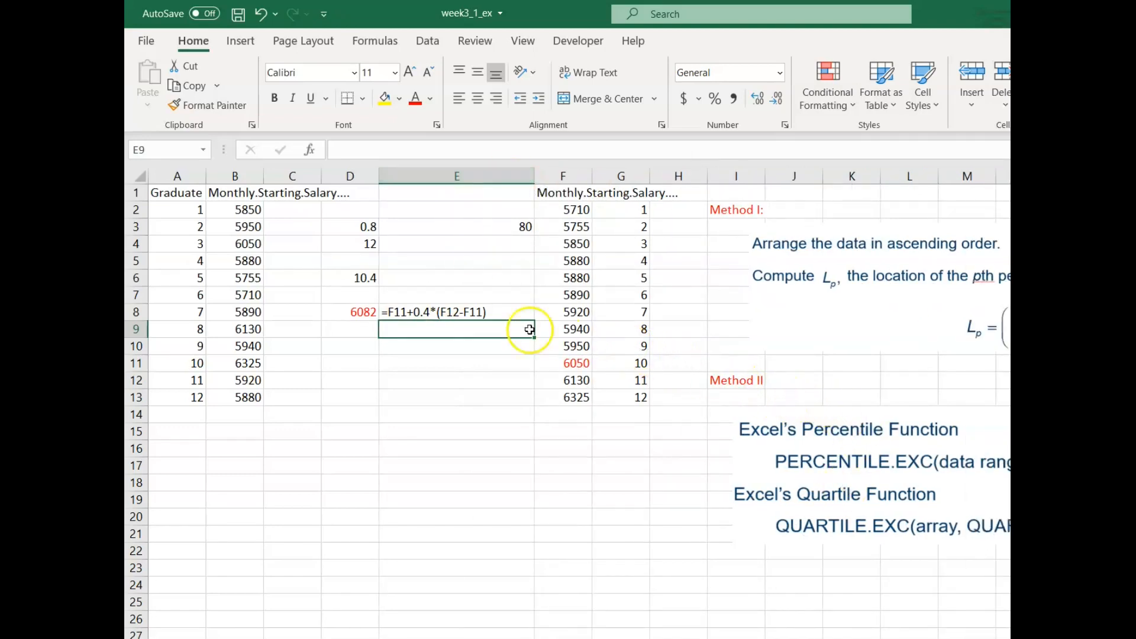
{"action": "left_click", "coordinate": [358, 325]}
{"action": "type", "text": "="}
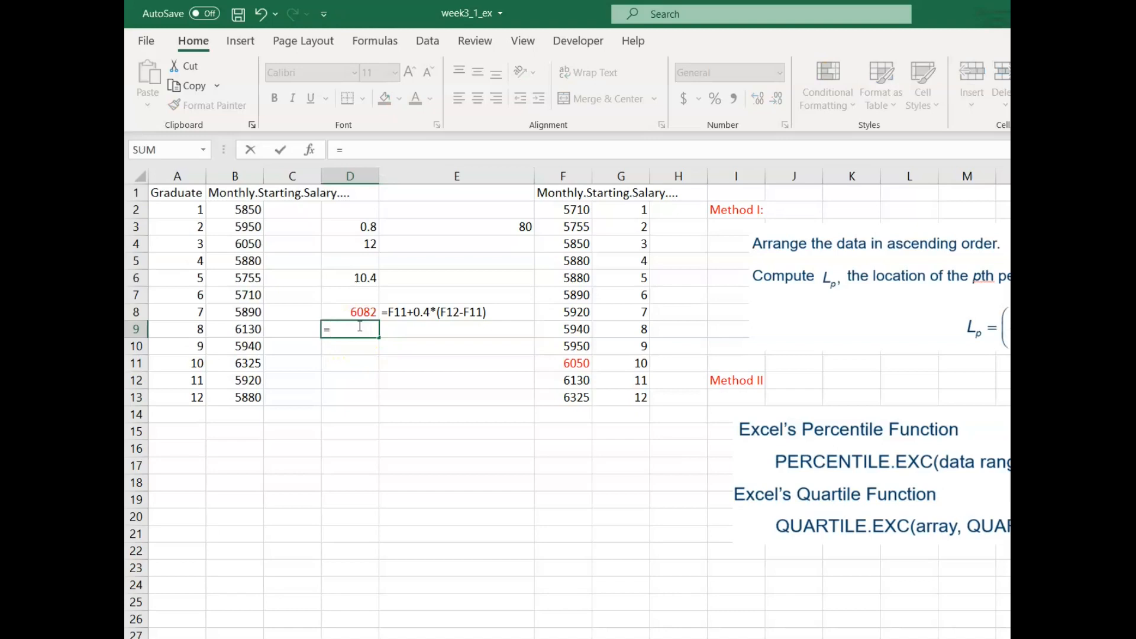
{"action": "type", "text": "percentile.e"}
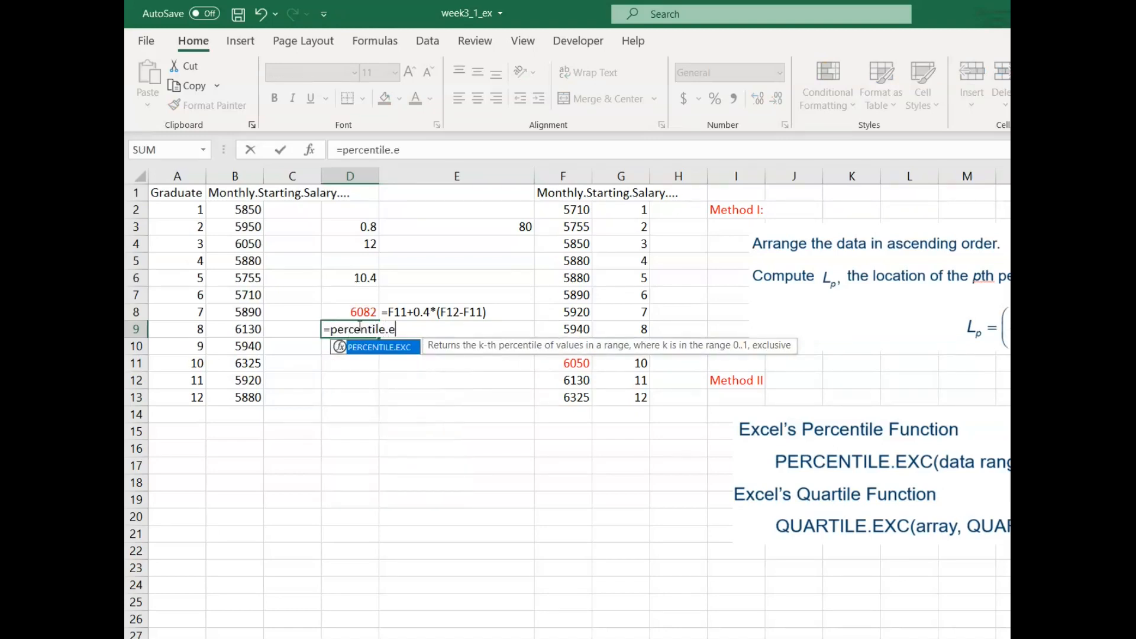
{"action": "type", "text": "xc("}
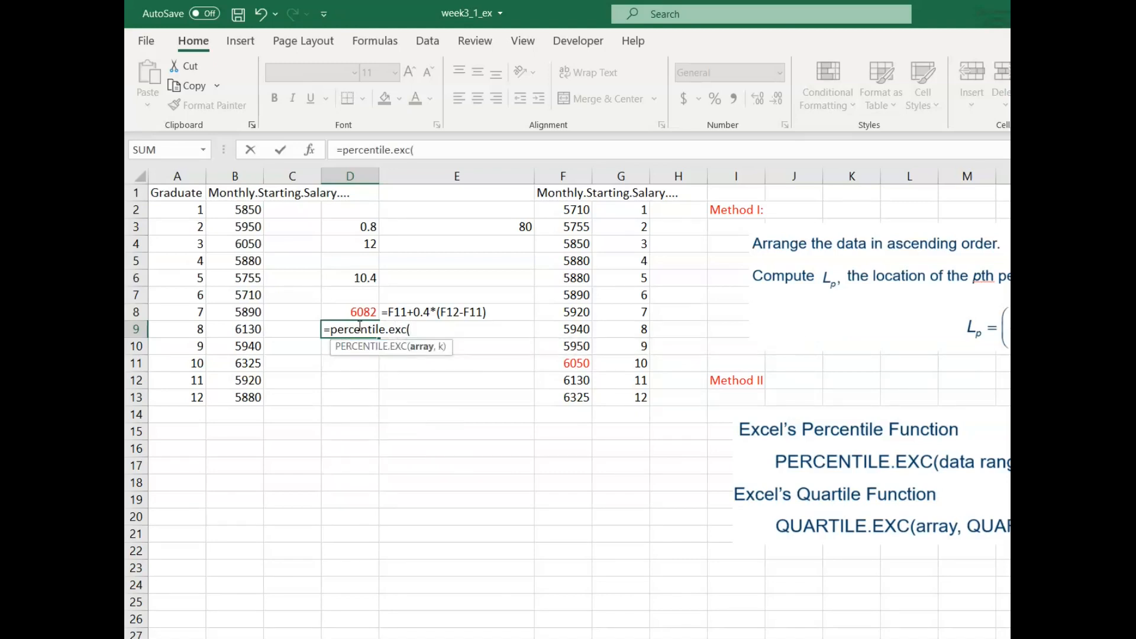
{"action": "left_click", "coordinate": [365, 228]}
{"action": "type", "text": ")"}
{"action": "key", "text": "Return"}
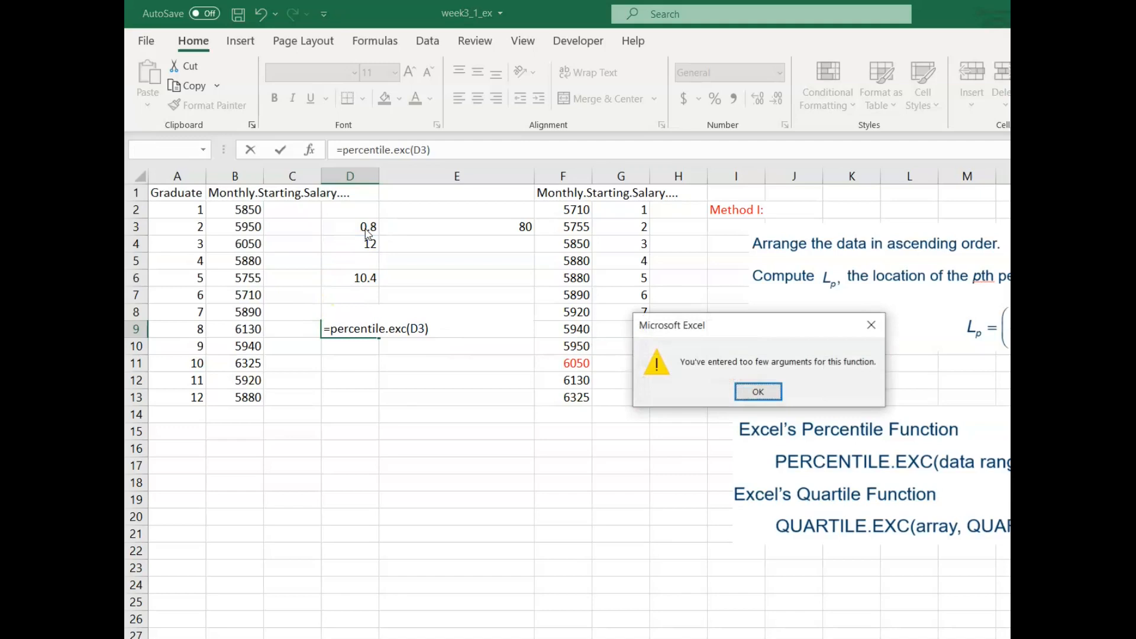
{"action": "left_click", "coordinate": [772, 393]}
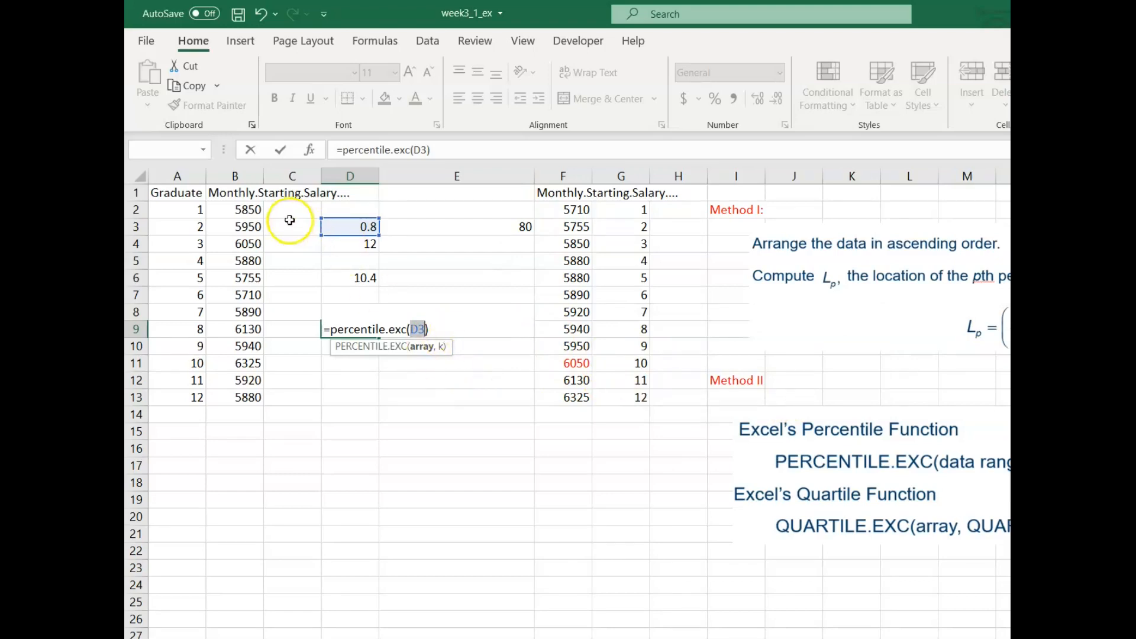
{"action": "left_click_drag", "start_coordinate": [235, 208], "coordinate": [244, 397]}
{"action": "type", "text": ","}
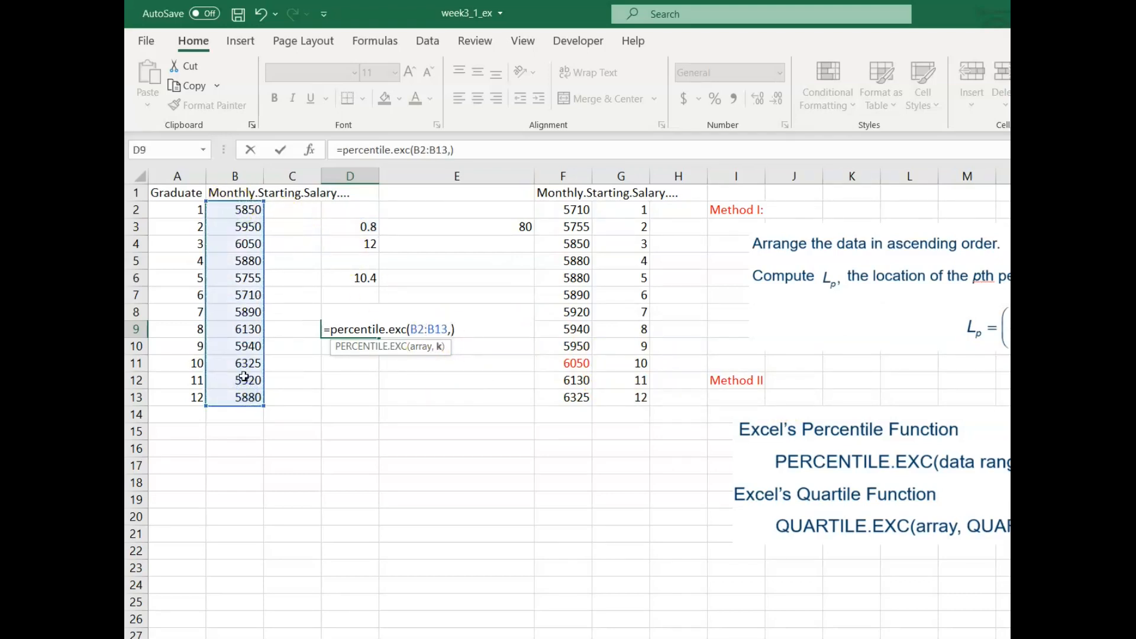
{"action": "left_click", "coordinate": [340, 225]}
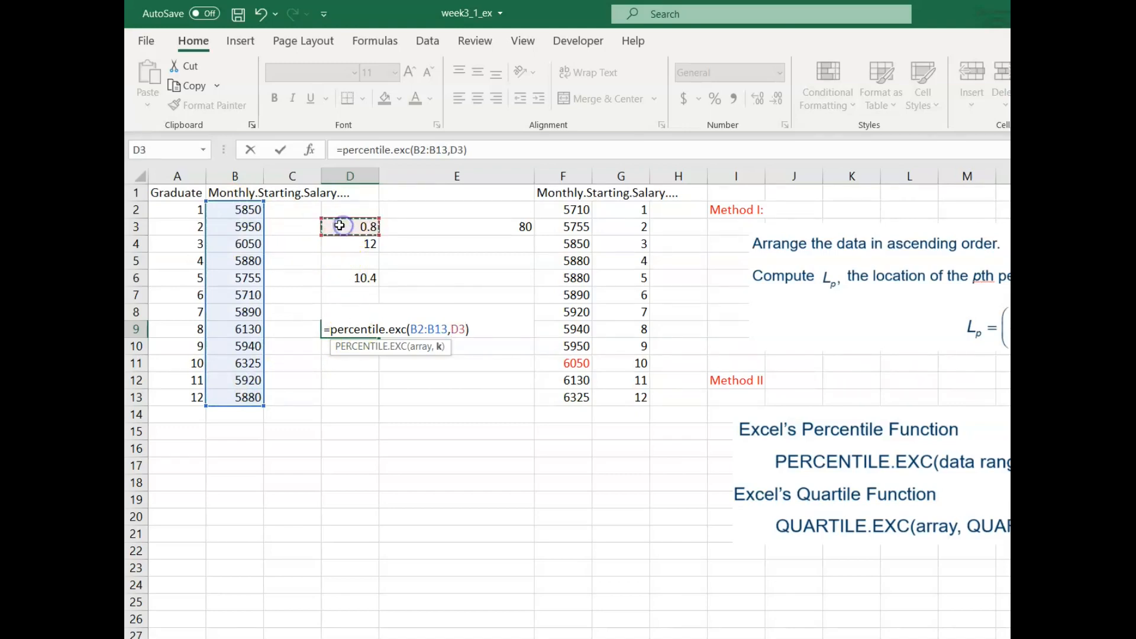
{"action": "type", "text": ")"}
{"action": "key", "text": "Return"}
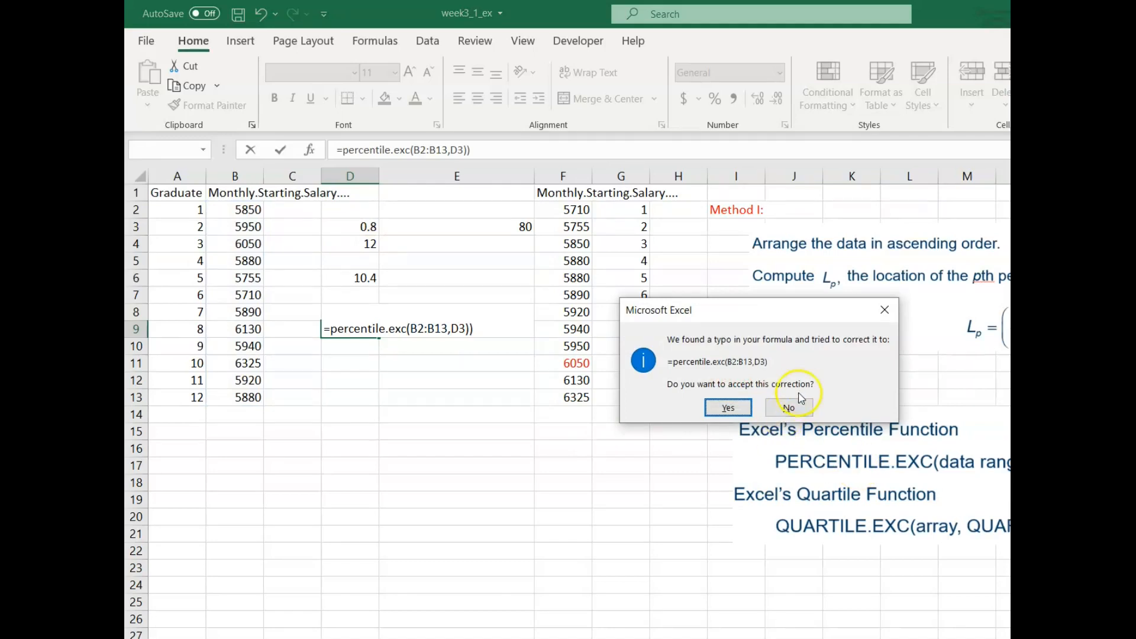
{"action": "left_click", "coordinate": [788, 408]}
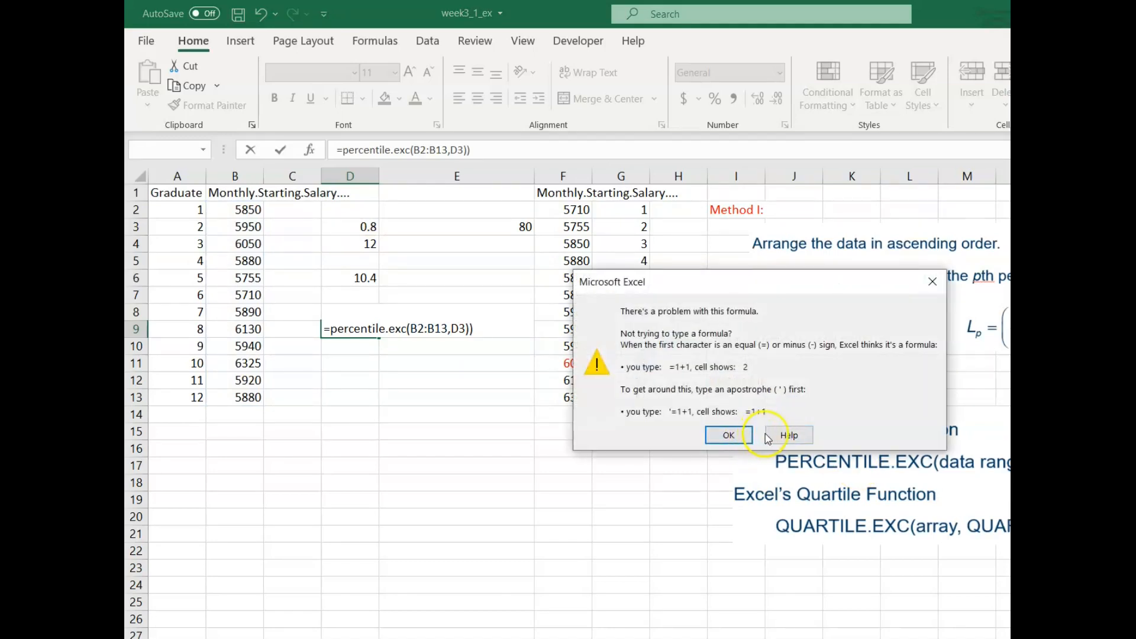
{"action": "left_click", "coordinate": [735, 436]}
{"action": "key", "text": "Escape"}
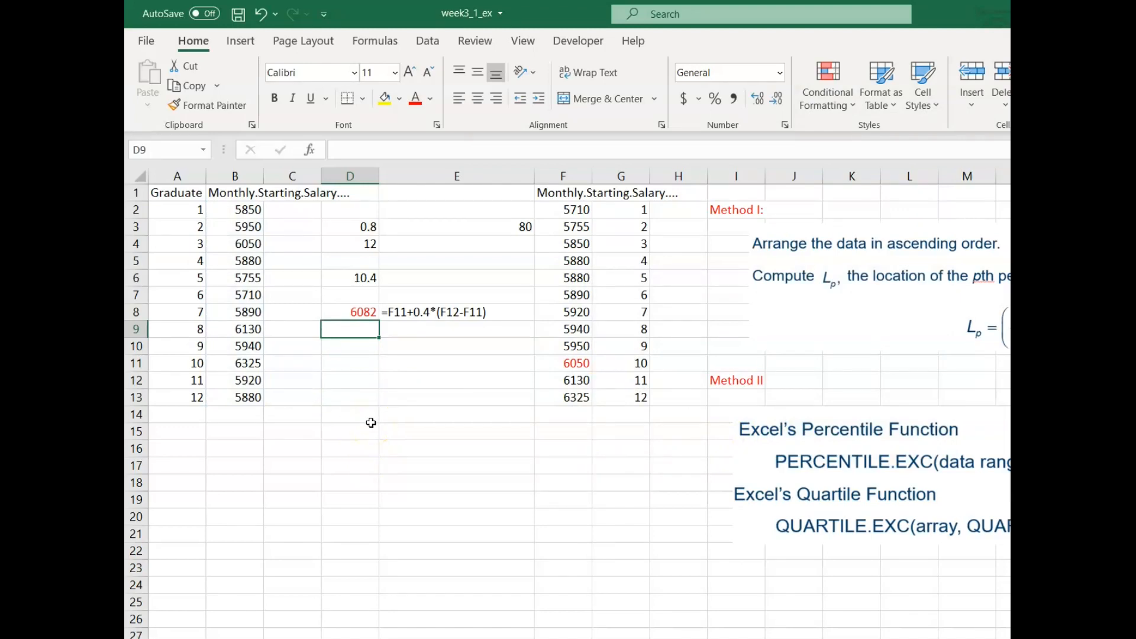
Step: Calculate the 80th percentile of the unsorted salaries in D9 with =PERCENTILE.EXC(B2:B13,D3)
{"action": "type", "text": "=perce"}
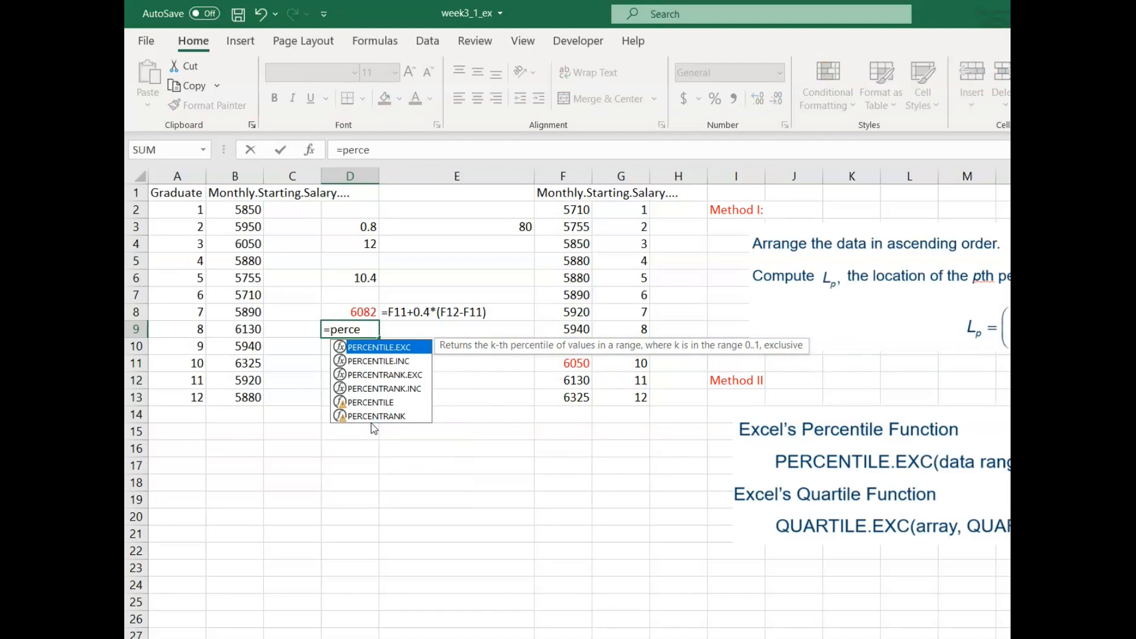
{"action": "type", "text": "ntil"}
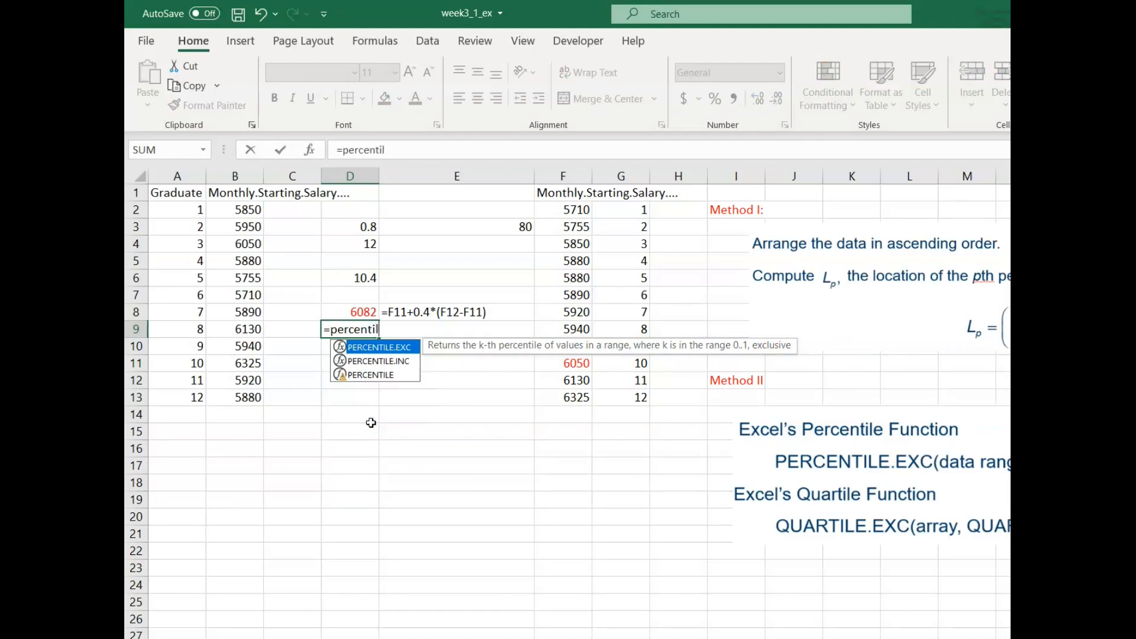
{"action": "type", "text": "e.exe("}
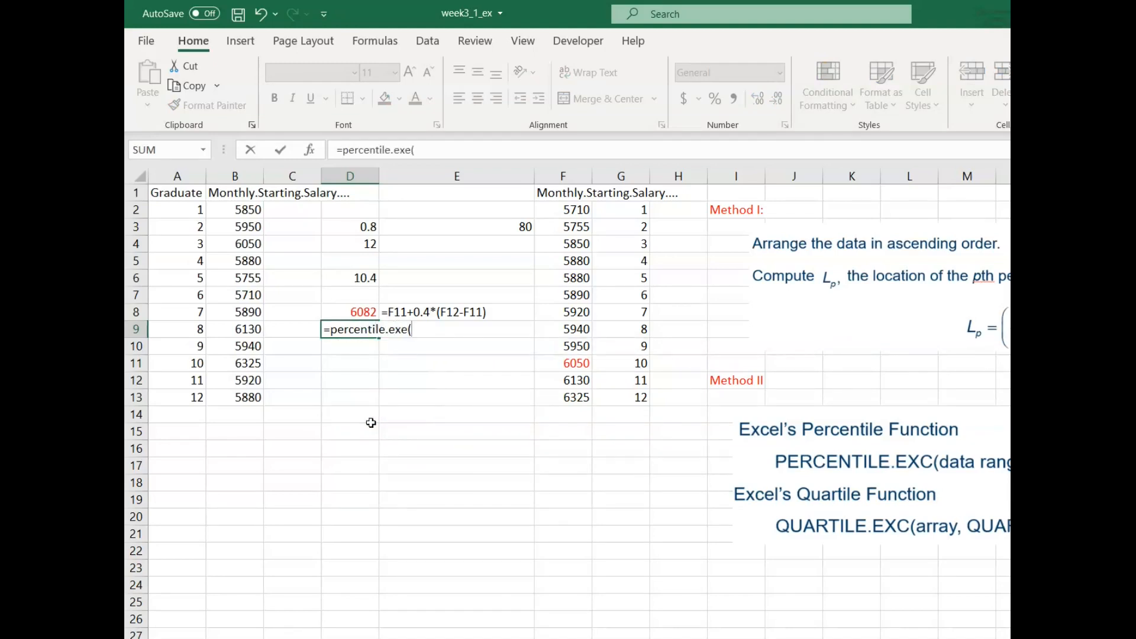
{"action": "key", "text": "BackSpace"}
{"action": "key", "text": "BackSpace"}
{"action": "type", "text": "c"}
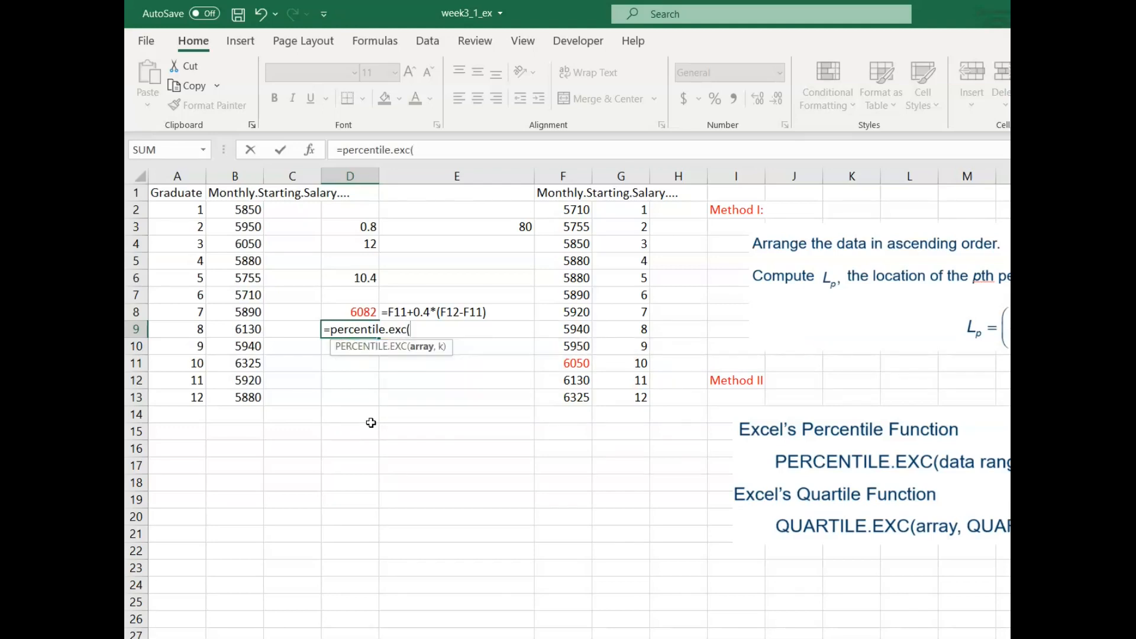
{"action": "left_click_drag", "start_coordinate": [236, 207], "coordinate": [229, 391]}
{"action": "type", "text": ","}
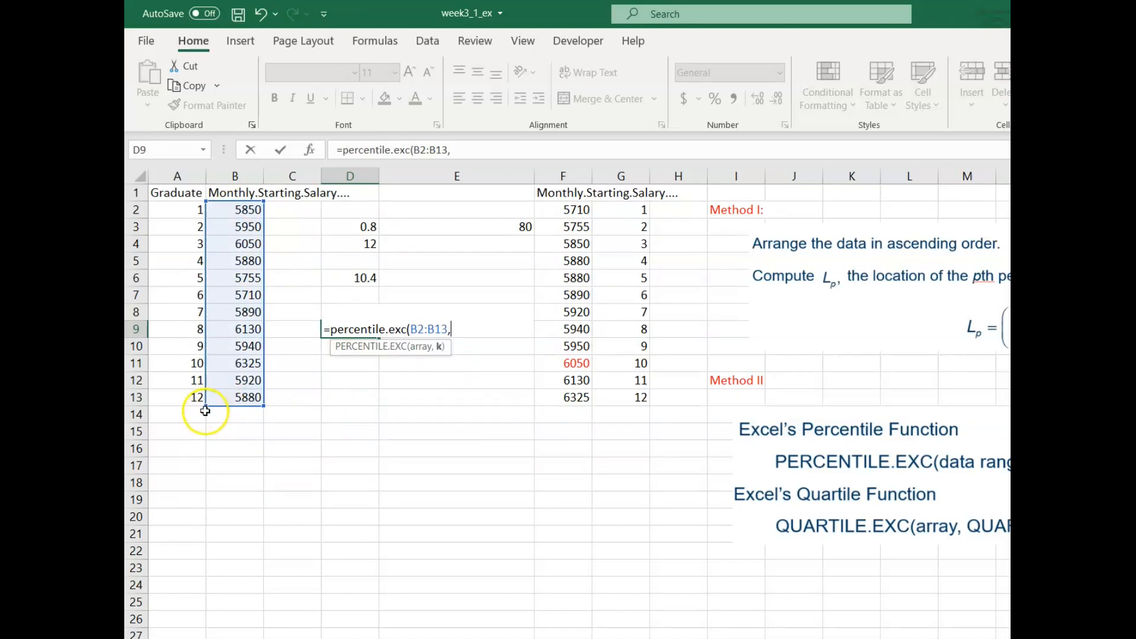
{"action": "left_click", "coordinate": [364, 227]}
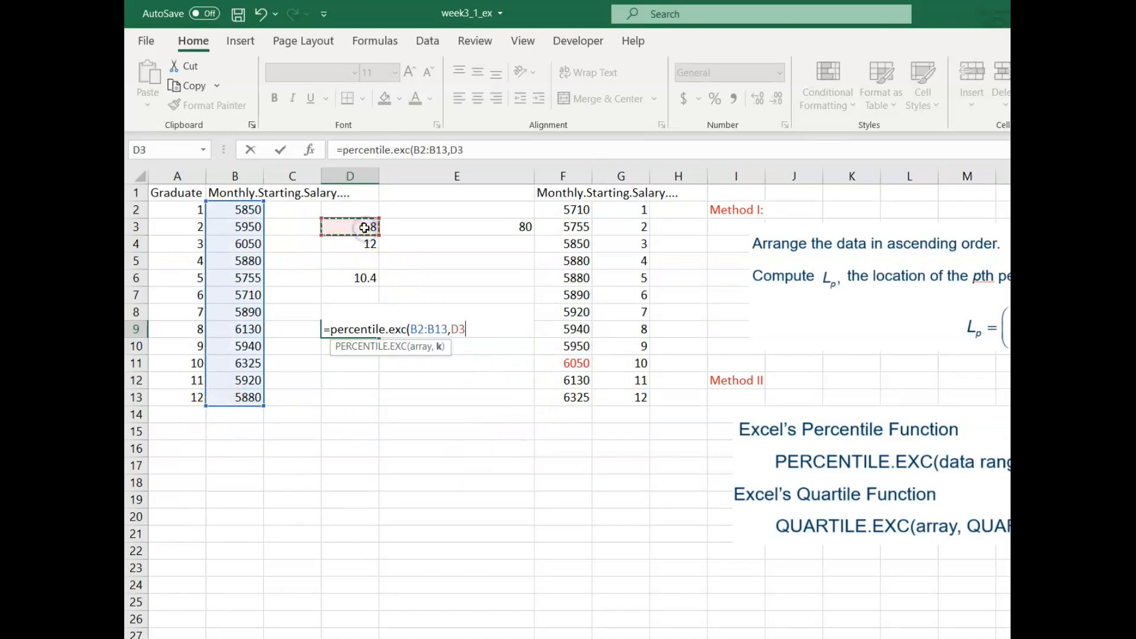
{"action": "key", "text": "Return"}
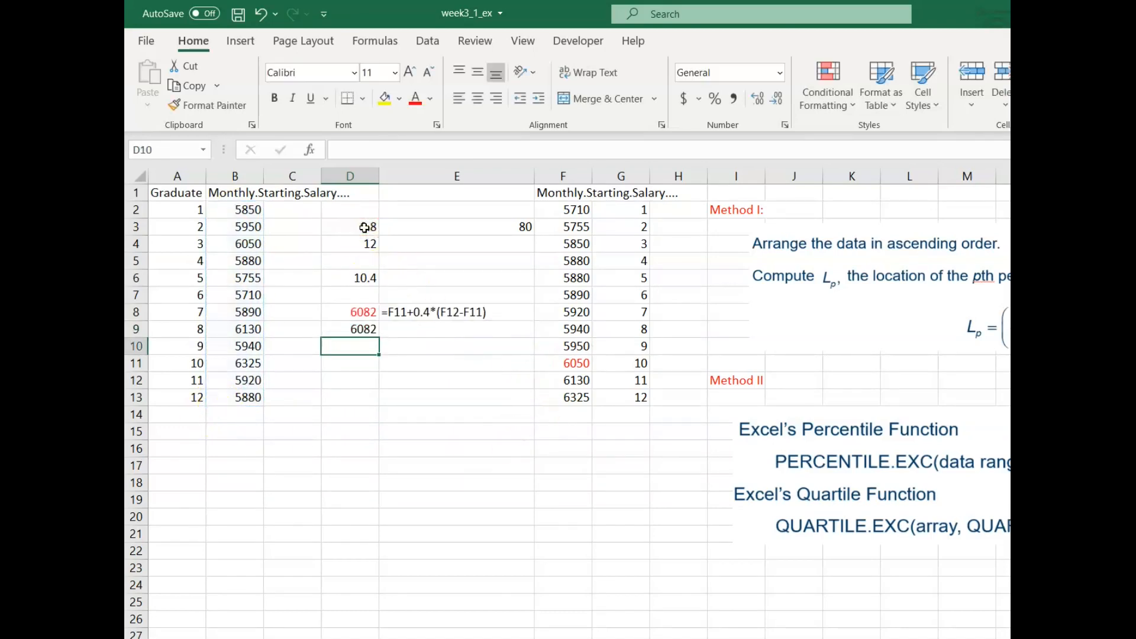
Step: Fill the showformula formula from E8 down to E9 and widen column E to fit the displayed PERCENTILE.EXC formula
{"action": "left_click", "coordinate": [412, 326]}
{"action": "left_click", "coordinate": [470, 313]}
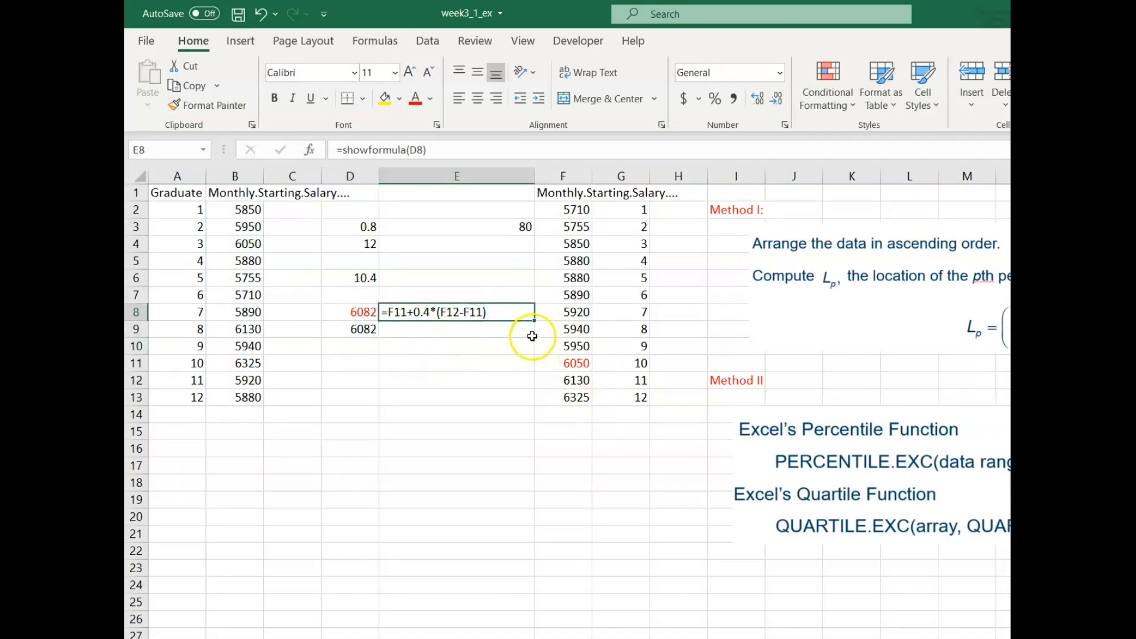
{"action": "left_click_drag", "start_coordinate": [536, 320], "coordinate": [535, 335]}
{"action": "left_click_drag", "start_coordinate": [535, 176], "coordinate": [551, 176]}
{"action": "left_click", "coordinate": [494, 328]}
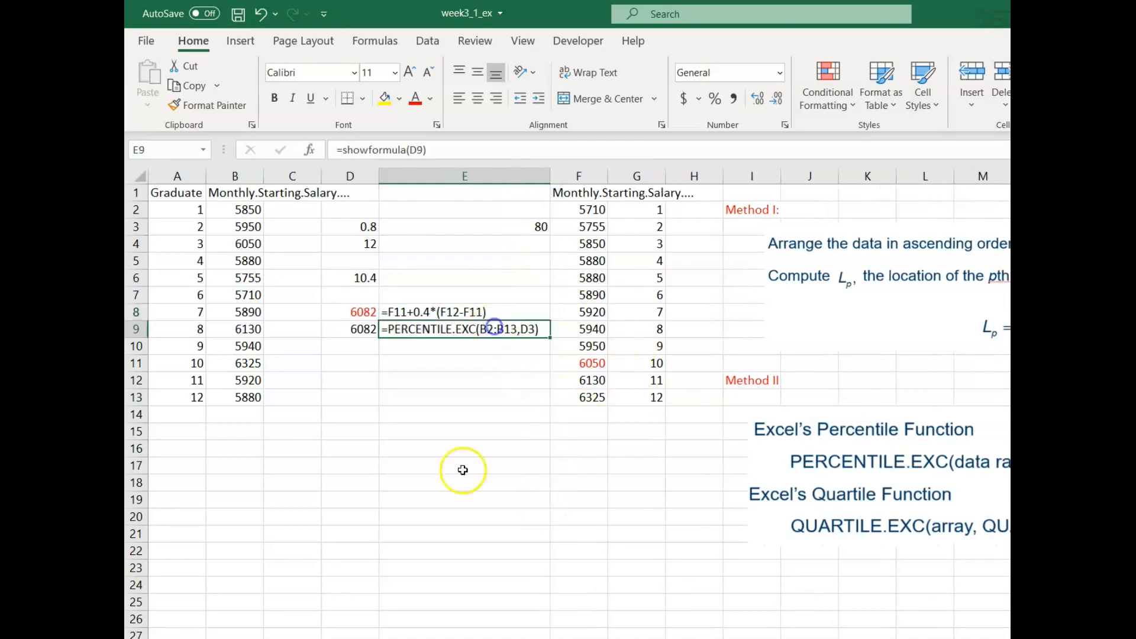
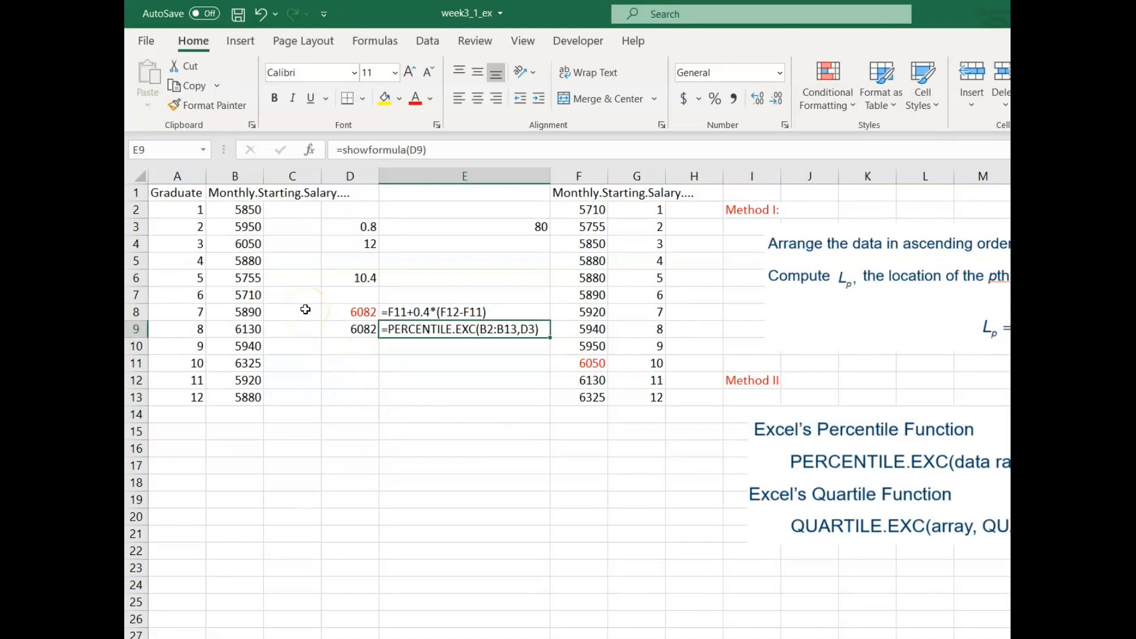
{"action": "left_click", "coordinate": [329, 362]}
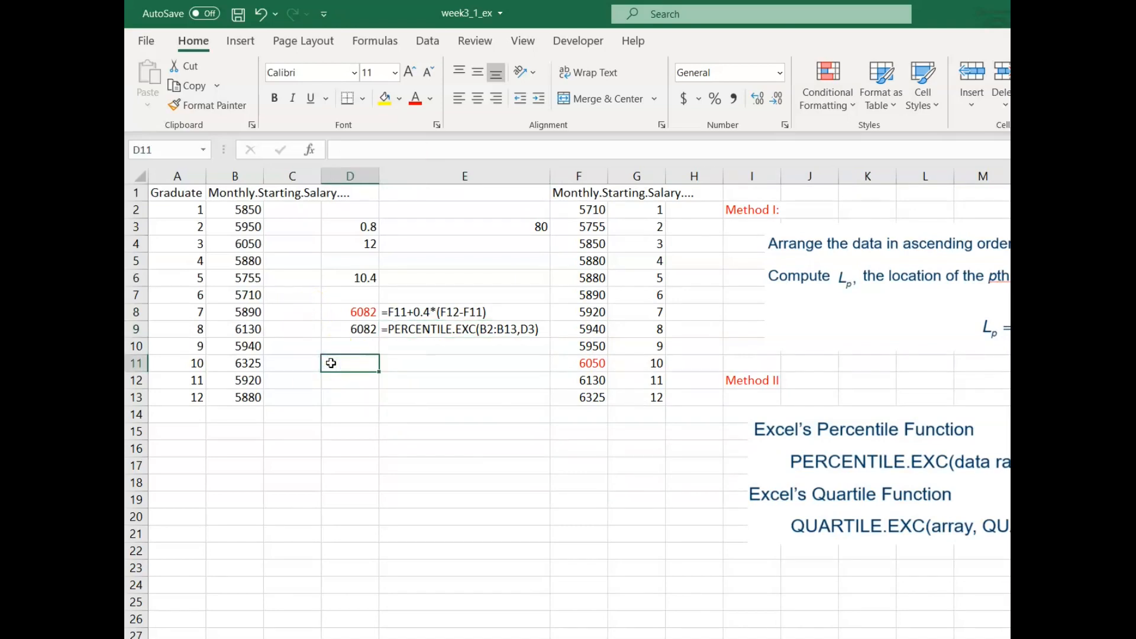
Step: Enter the percentile fractions 0.25, 0.5 and 0.75 in cells D11 to D13
{"action": "type", "text": "0.25"}
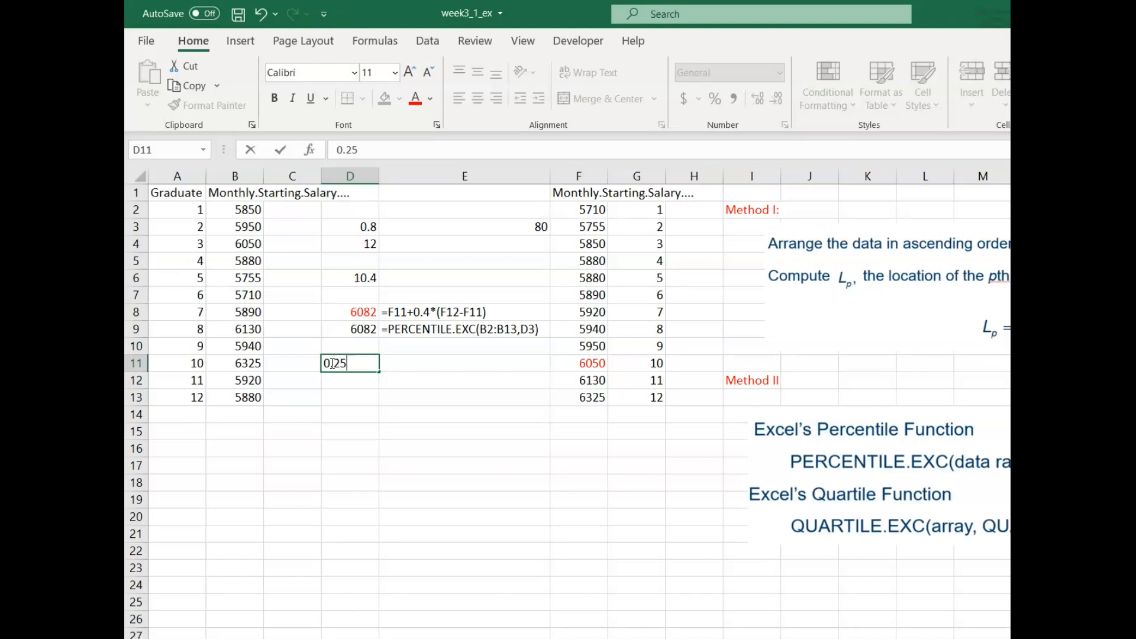
{"action": "key", "text": "Return"}
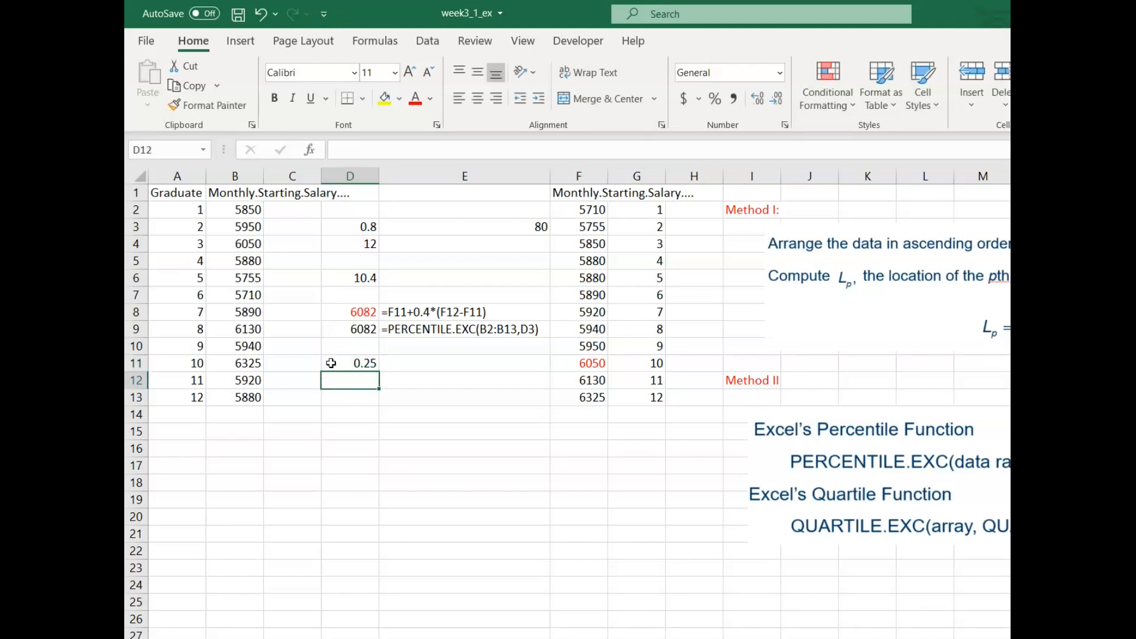
{"action": "type", "text": "0."}
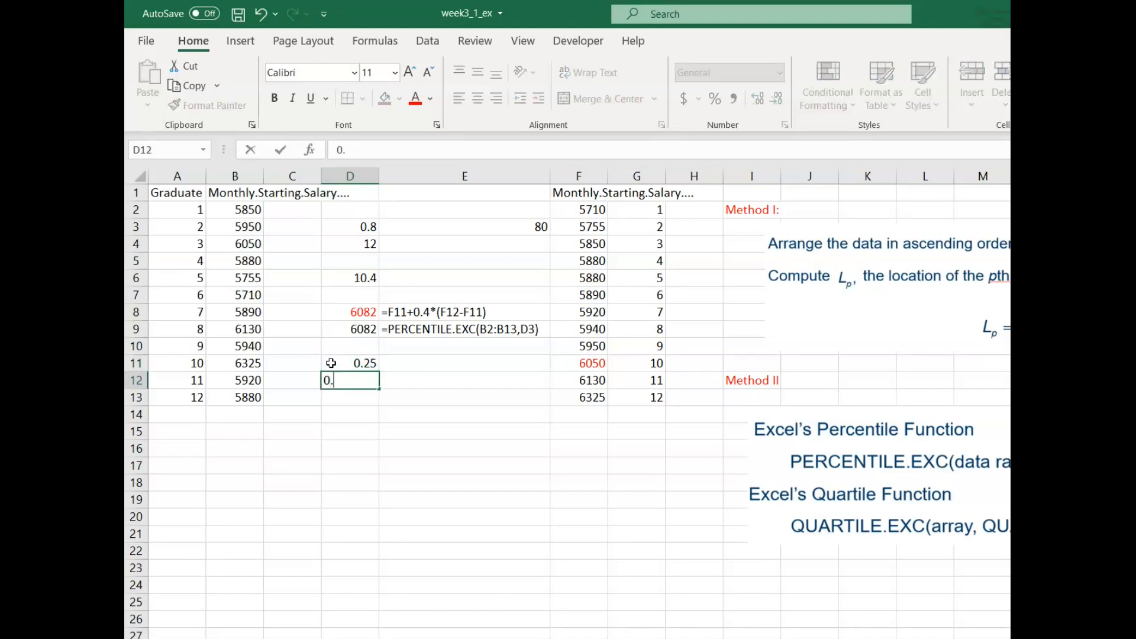
{"action": "key", "text": "Return"}
{"action": "type", "text": "0.75"}
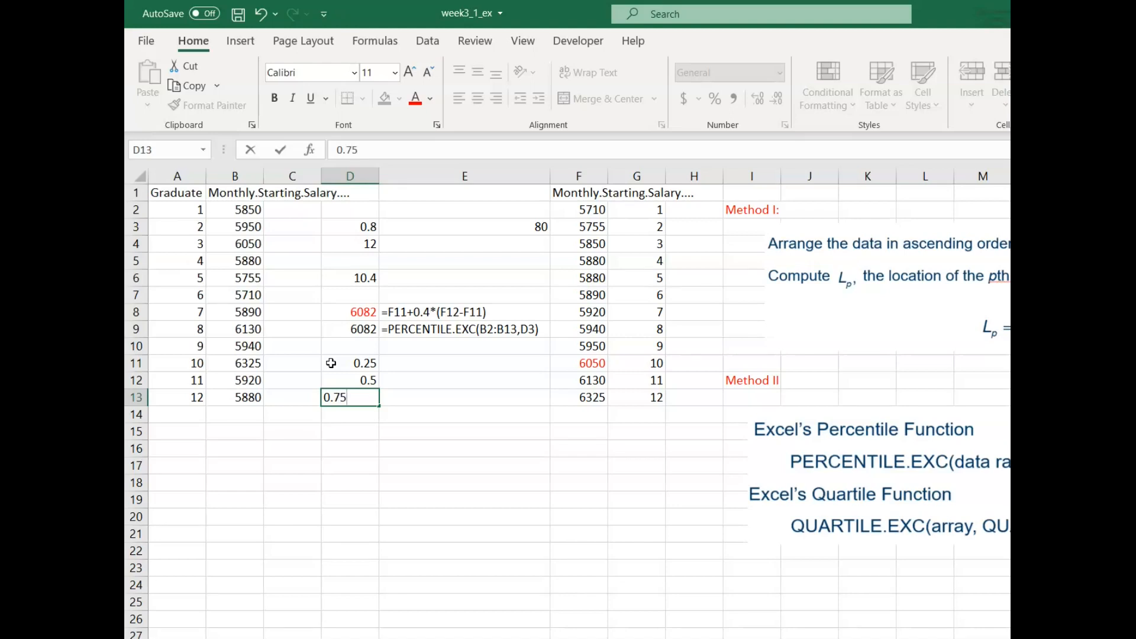
{"action": "key", "text": "Return"}
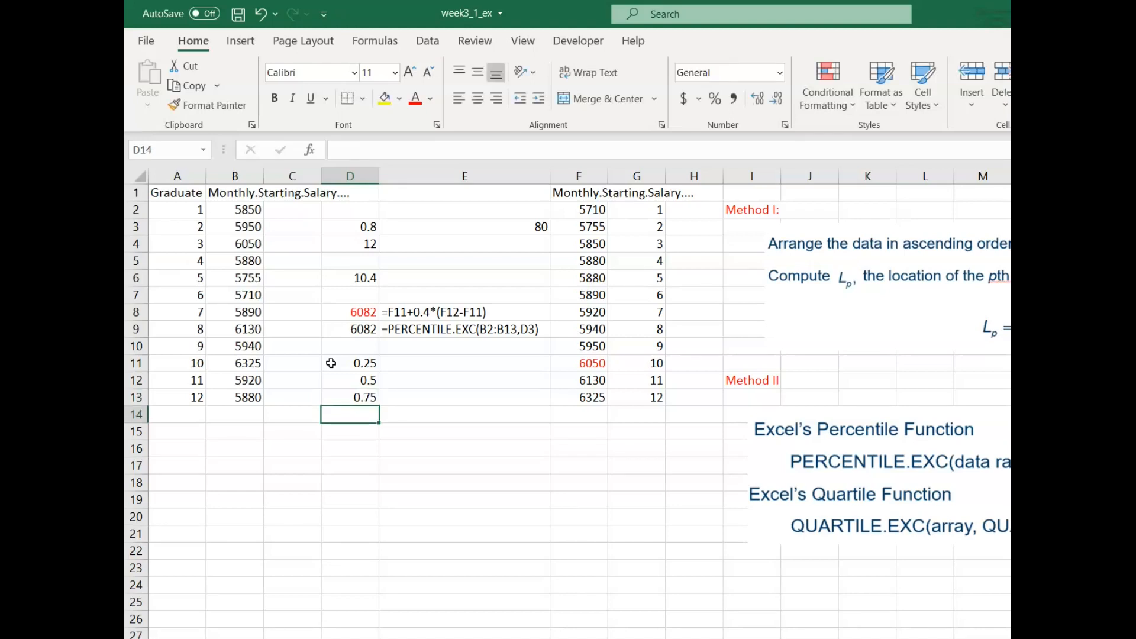
Step: Calculate the 25th percentile of the unsorted salaries in E11 with =PERCENTILE.EXC($B$2:$B$13,D11), keeping the salary range absolute
{"action": "left_click", "coordinate": [421, 370]}
{"action": "type", "text": "="}
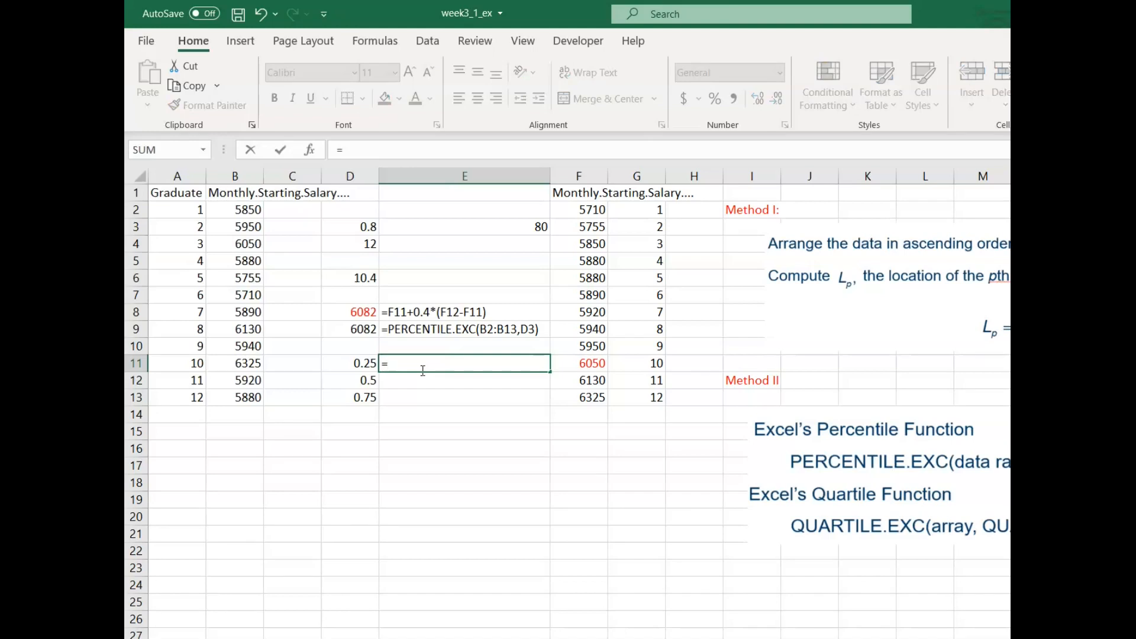
{"action": "type", "text": "percentile.ex"}
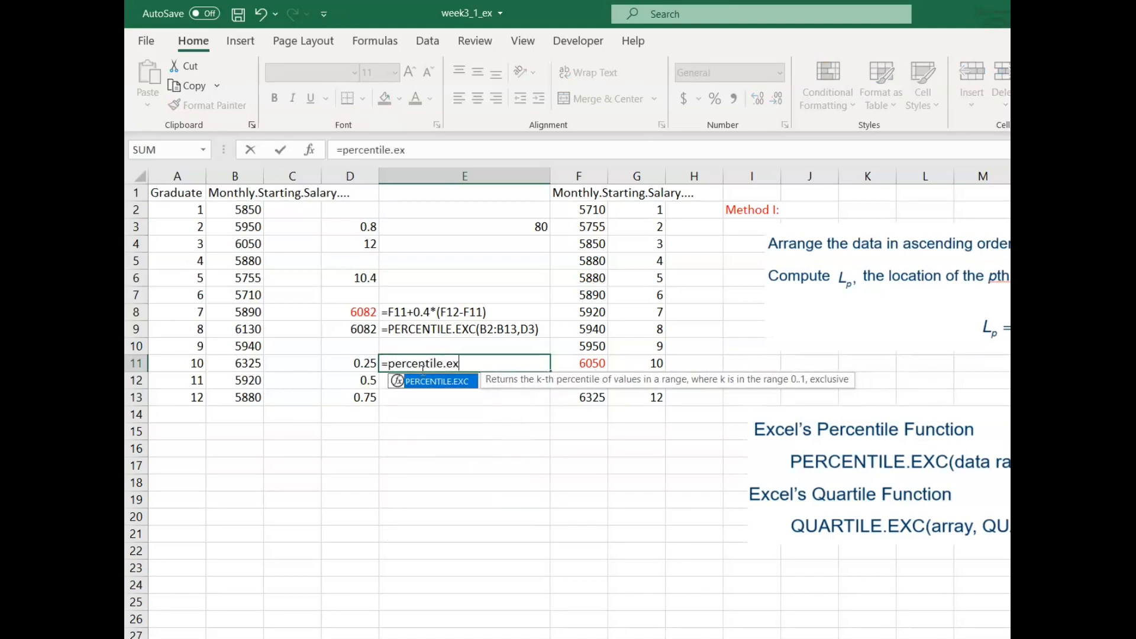
{"action": "type", "text": "c("}
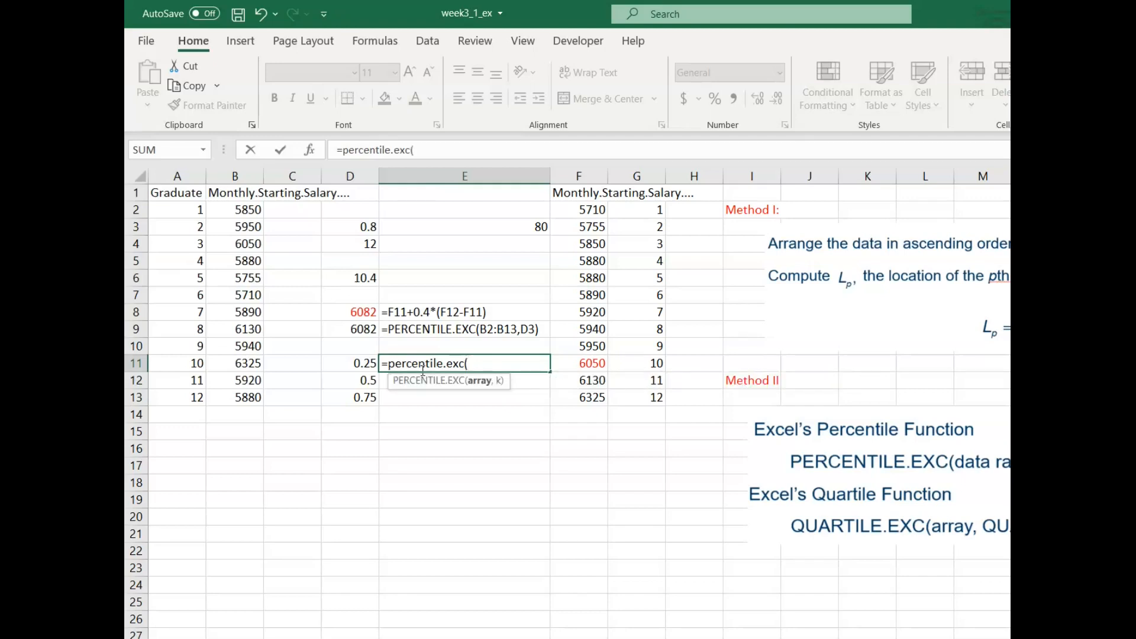
{"action": "left_click_drag", "start_coordinate": [245, 209], "coordinate": [245, 395]}
{"action": "left_click", "coordinate": [420, 150]}
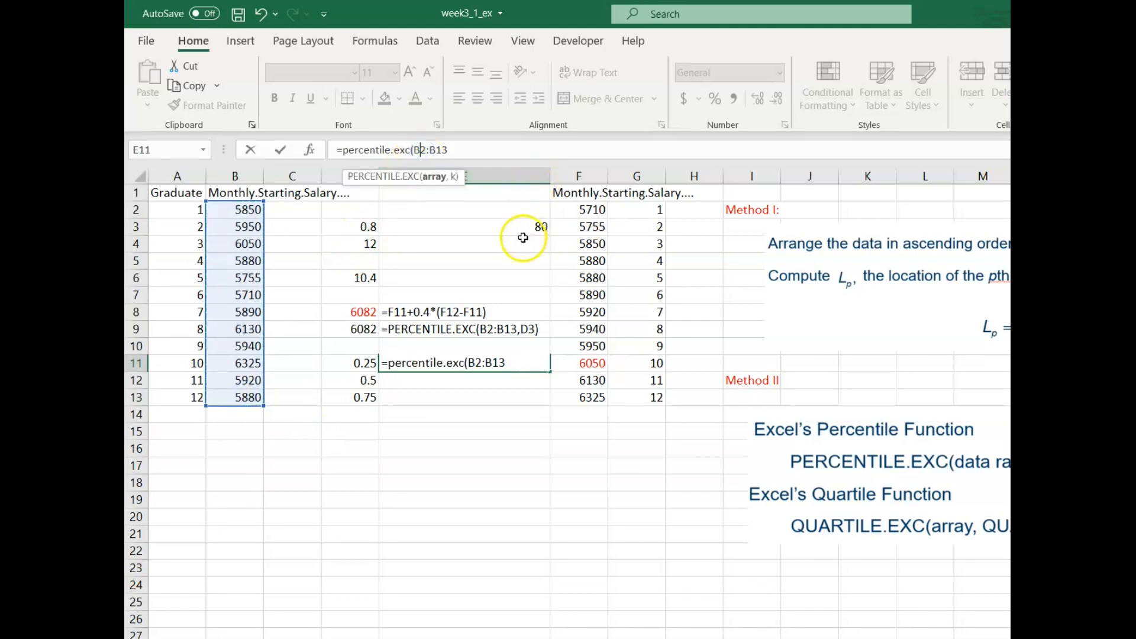
{"action": "key", "text": "F4"}
{"action": "left_click", "coordinate": [473, 150]}
{"action": "key", "text": "F4"}
{"action": "left_click", "coordinate": [491, 154]}
{"action": "type", "text": ","}
{"action": "left_click", "coordinate": [355, 365]}
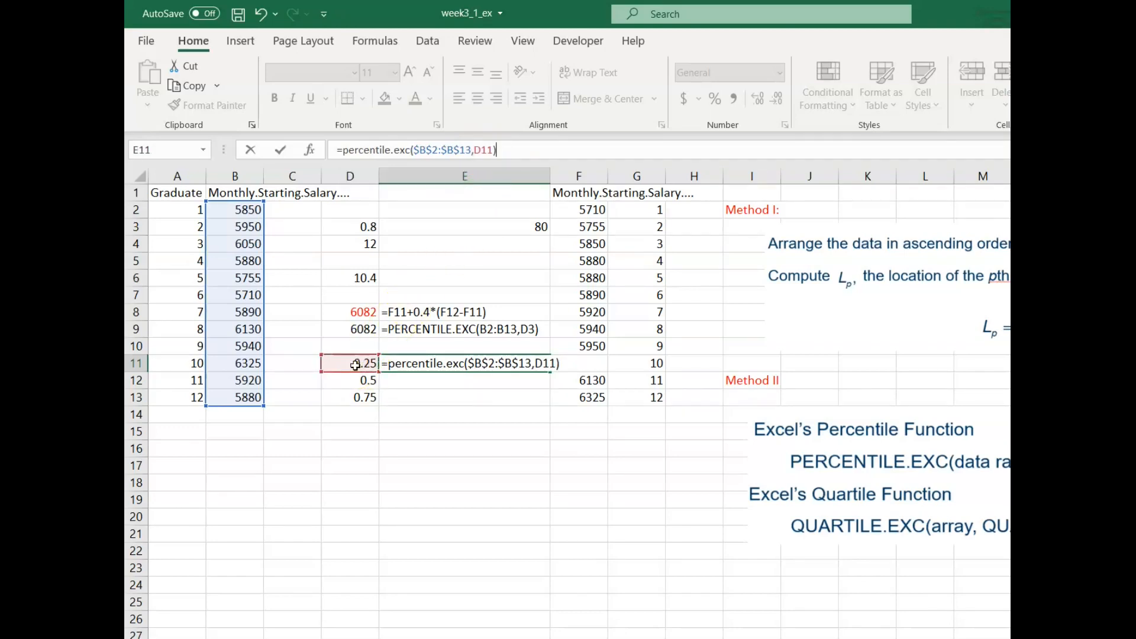
{"action": "key", "text": "Return"}
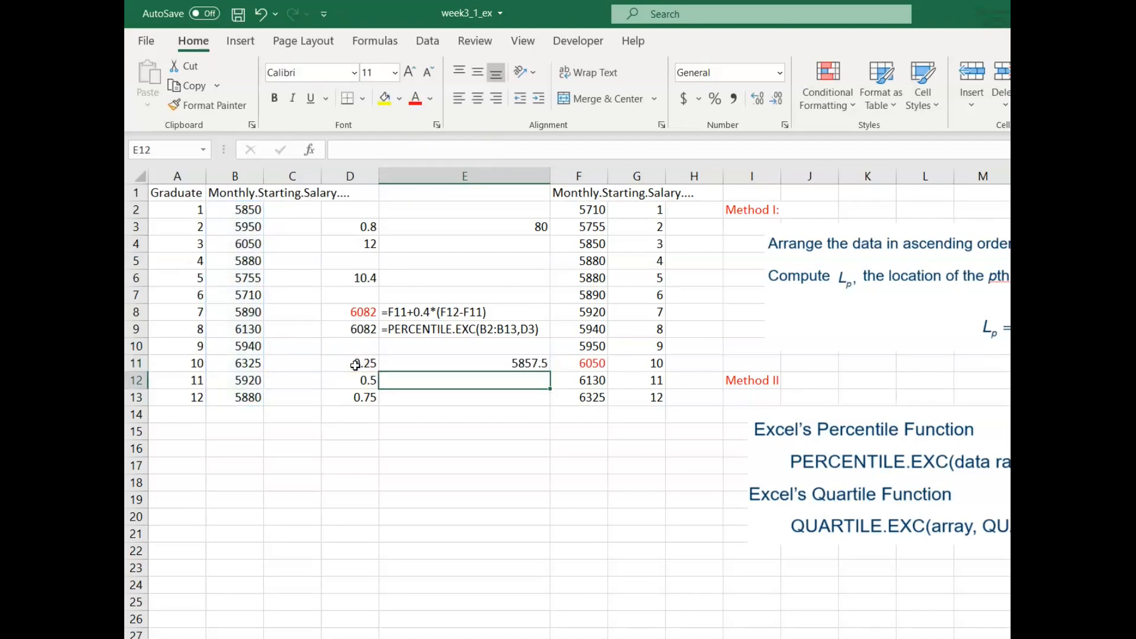
Step: Insert a blank column between column E and the sorted salaries, and narrow column E slightly
{"action": "left_click", "coordinate": [543, 363]}
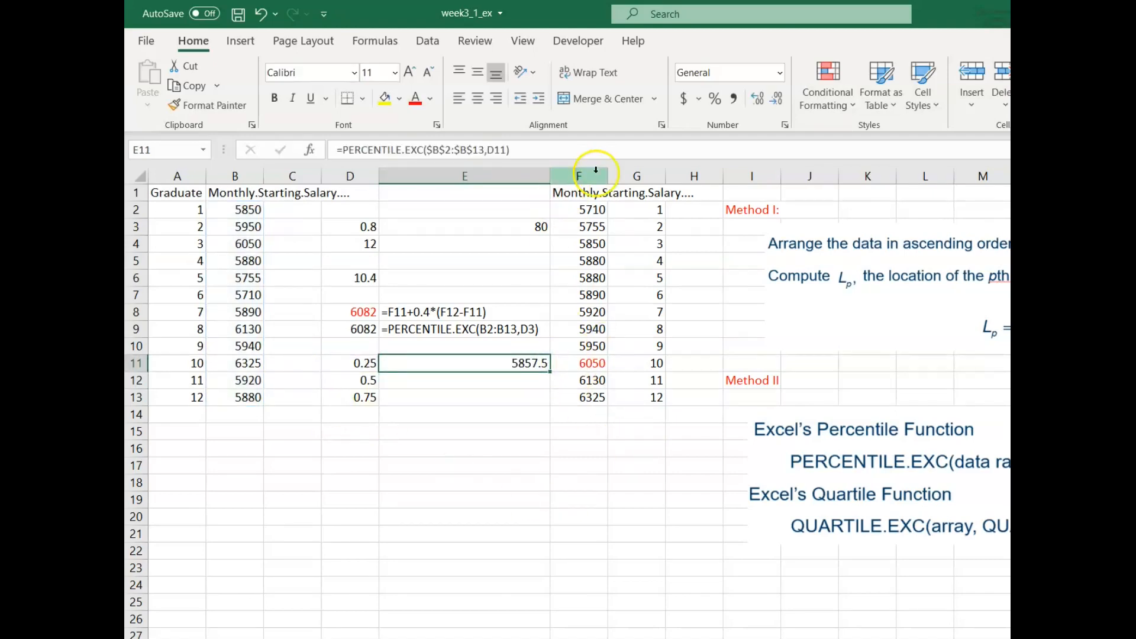
{"action": "left_click", "coordinate": [574, 174]}
{"action": "right_click", "coordinate": [574, 174]}
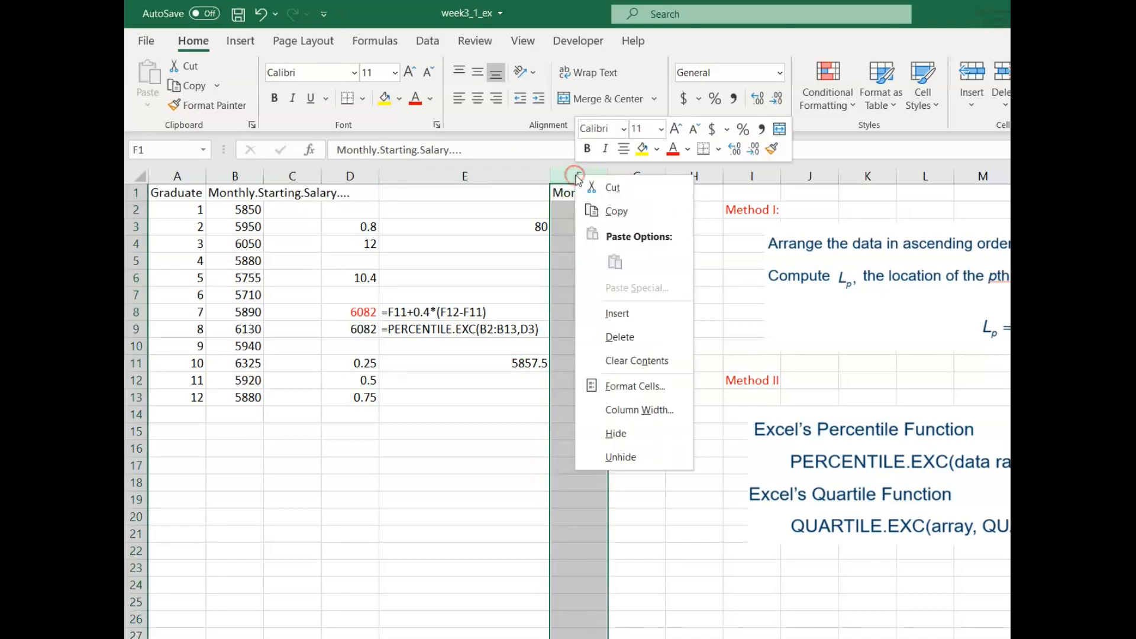
{"action": "left_click", "coordinate": [608, 312]}
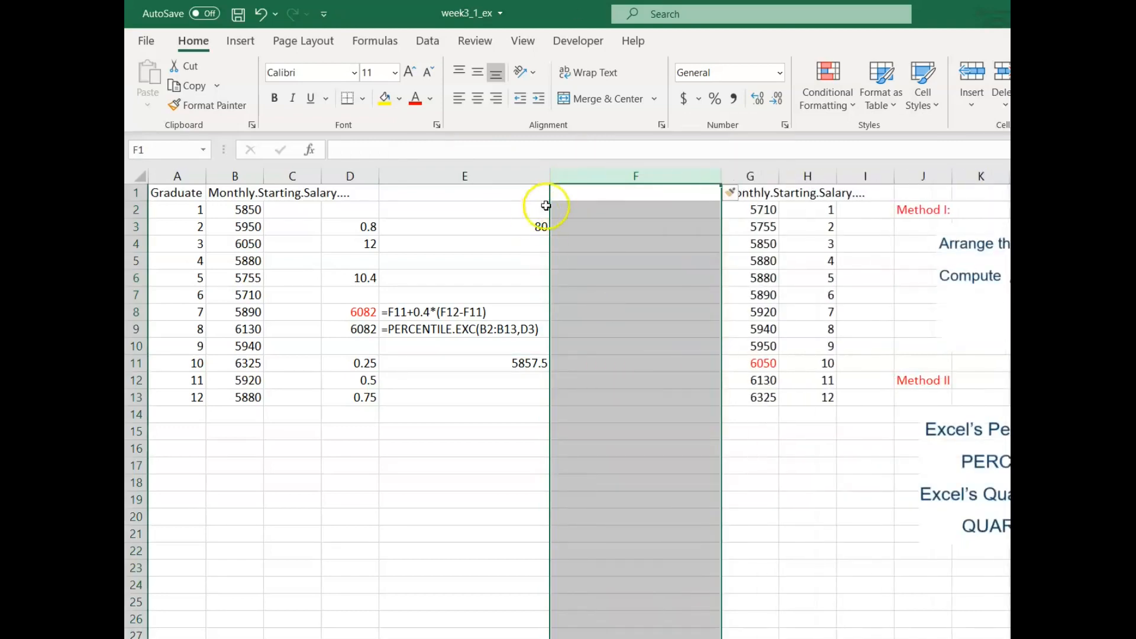
{"action": "left_click_drag", "start_coordinate": [548, 178], "coordinate": [542, 188]}
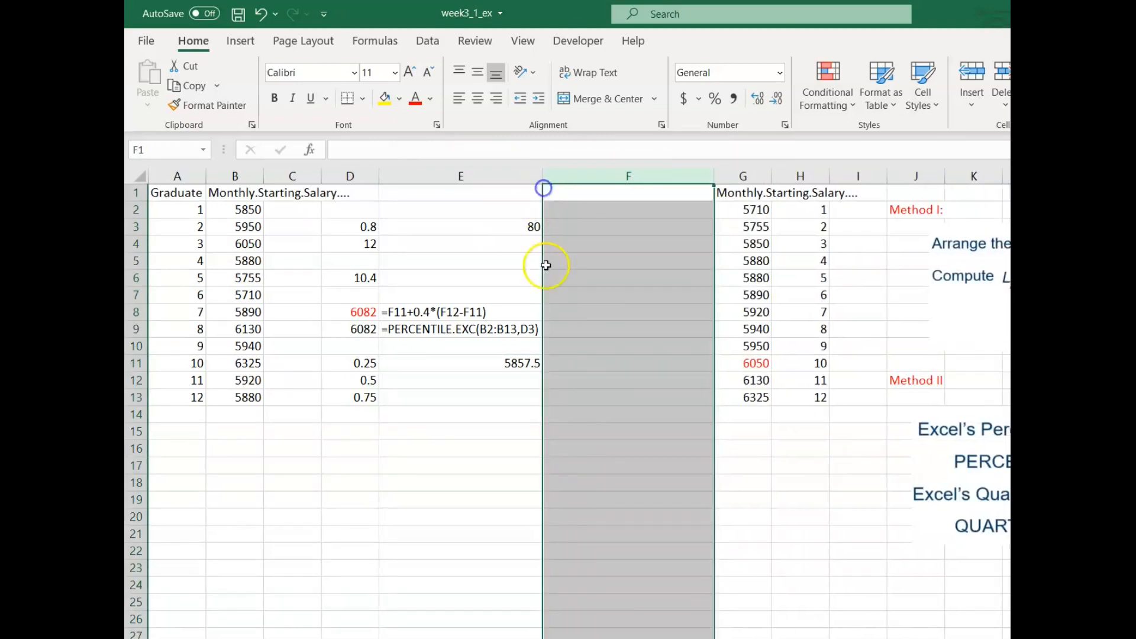
Step: Display the formula of E11 beside it in F11 with =showformula(E11)
{"action": "left_click", "coordinate": [573, 367]}
{"action": "type", "text": "=s"}
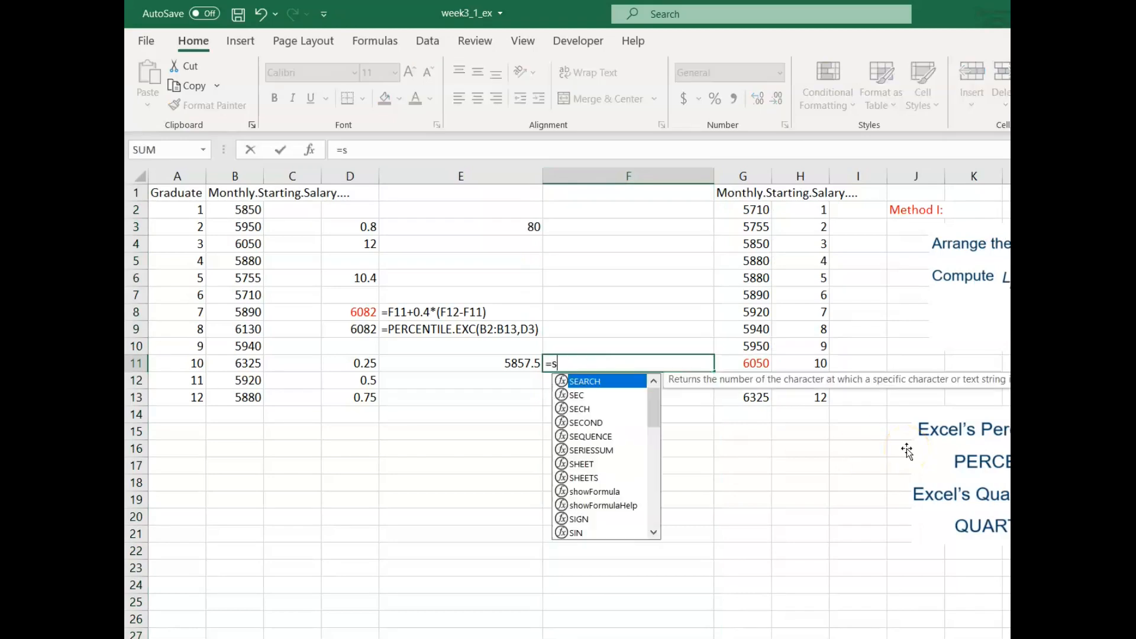
{"action": "type", "text": "howformula("}
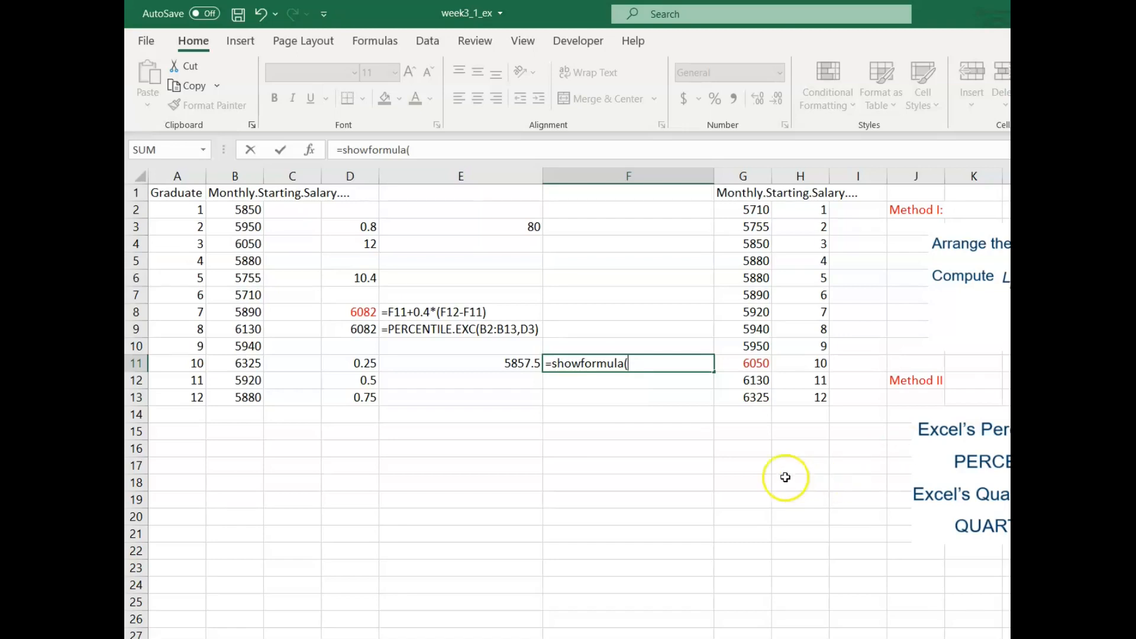
{"action": "left_click", "coordinate": [504, 363]}
{"action": "type", "text": ")"}
{"action": "key", "text": "Return"}
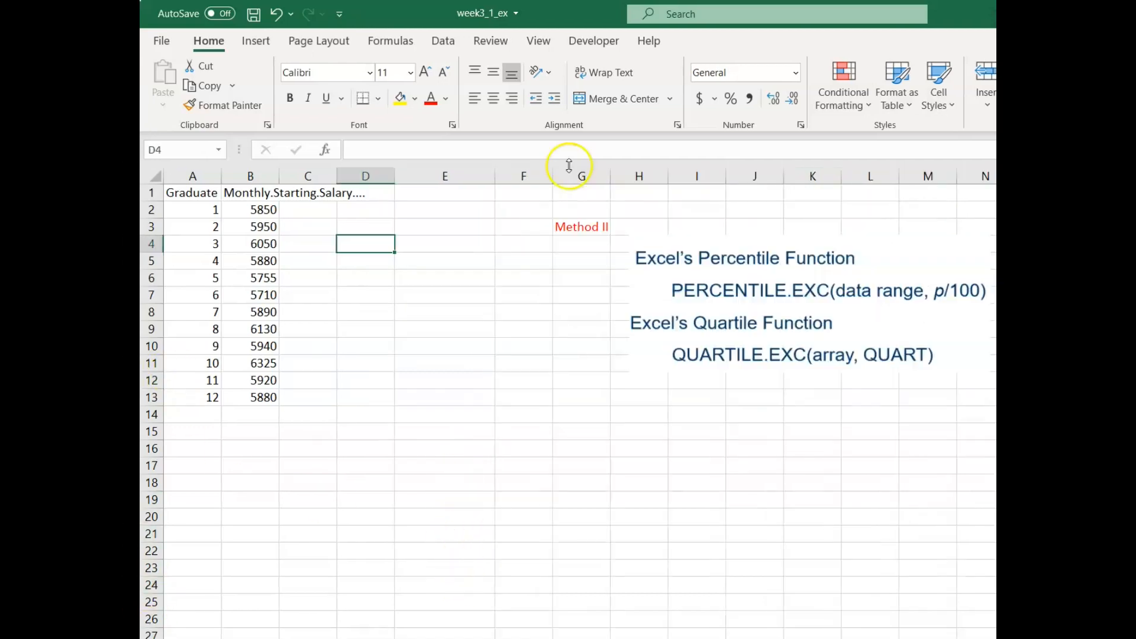
Step: Set the font size of the Method II label in G3 to 16
{"action": "left_click", "coordinate": [573, 230]}
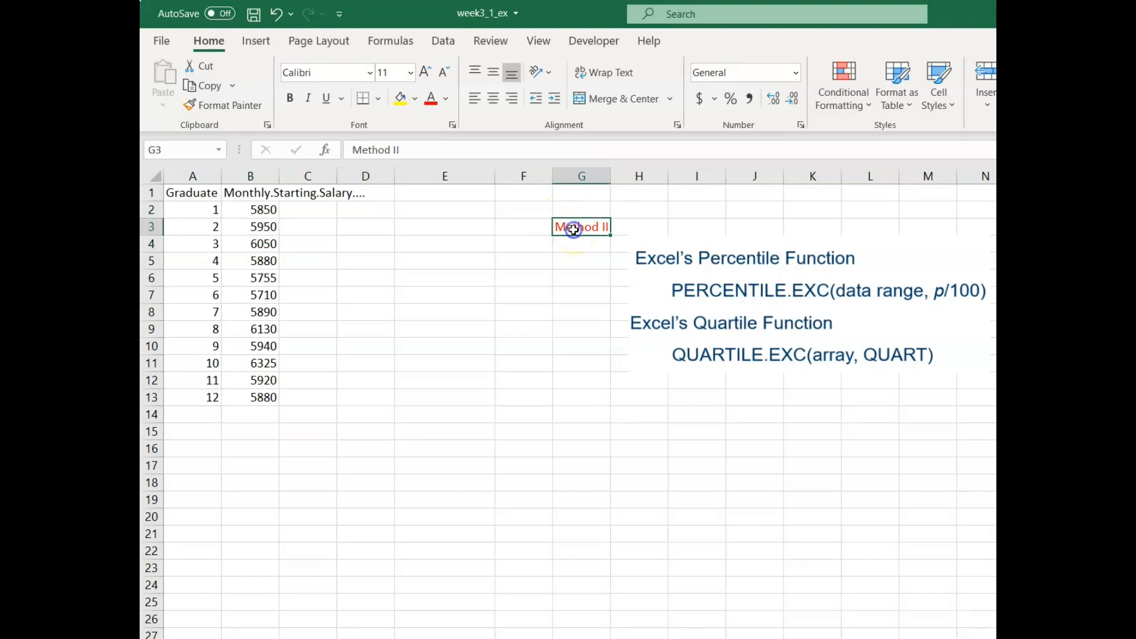
{"action": "left_click", "coordinate": [410, 73]}
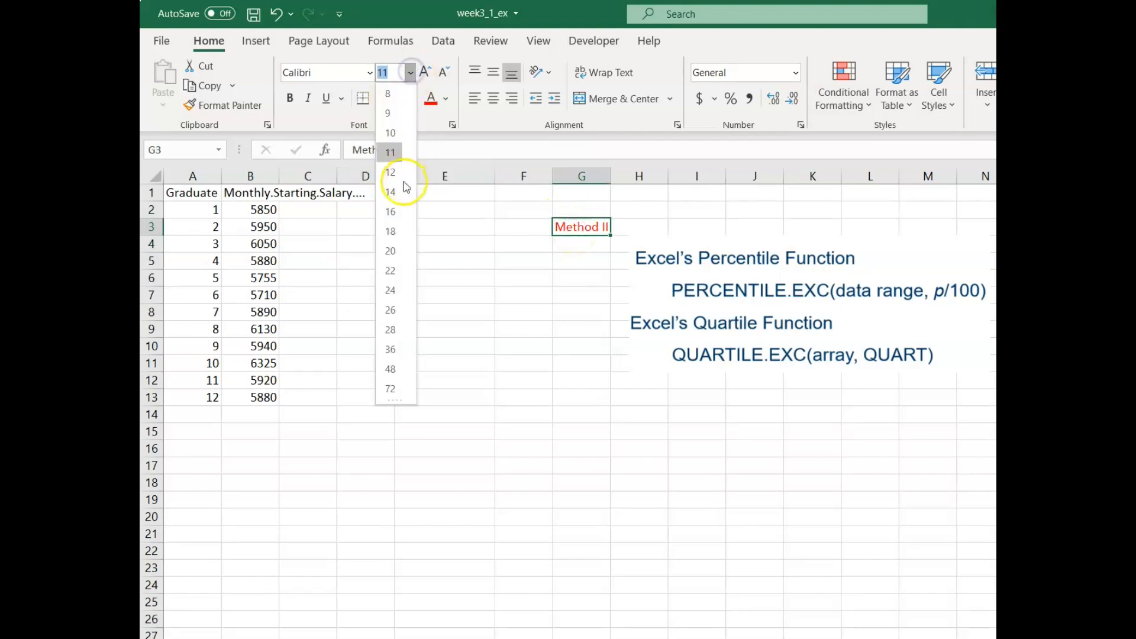
{"action": "left_click", "coordinate": [390, 212]}
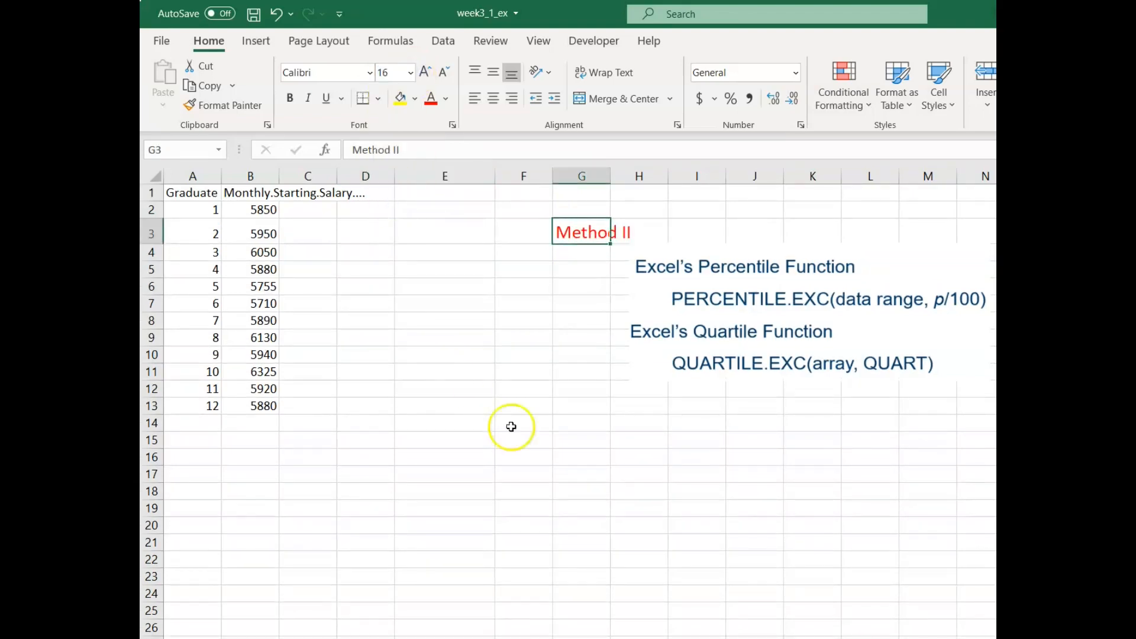
{"action": "left_click", "coordinate": [769, 475]}
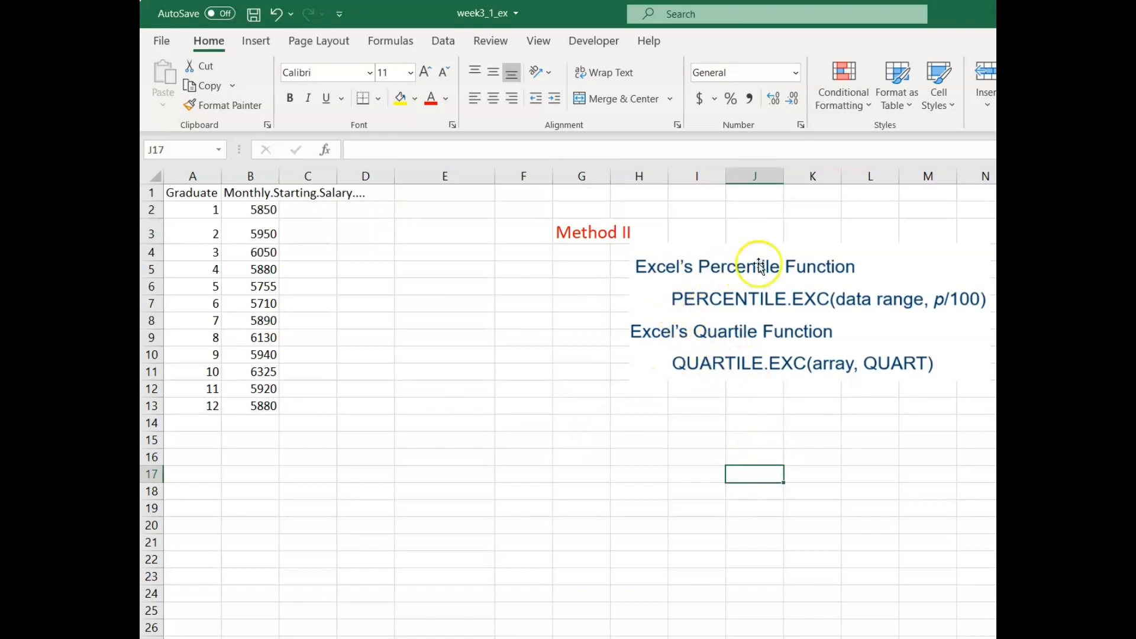
Step: Enter the percentile fraction 0.8 in cell D4
{"action": "left_click", "coordinate": [348, 256]}
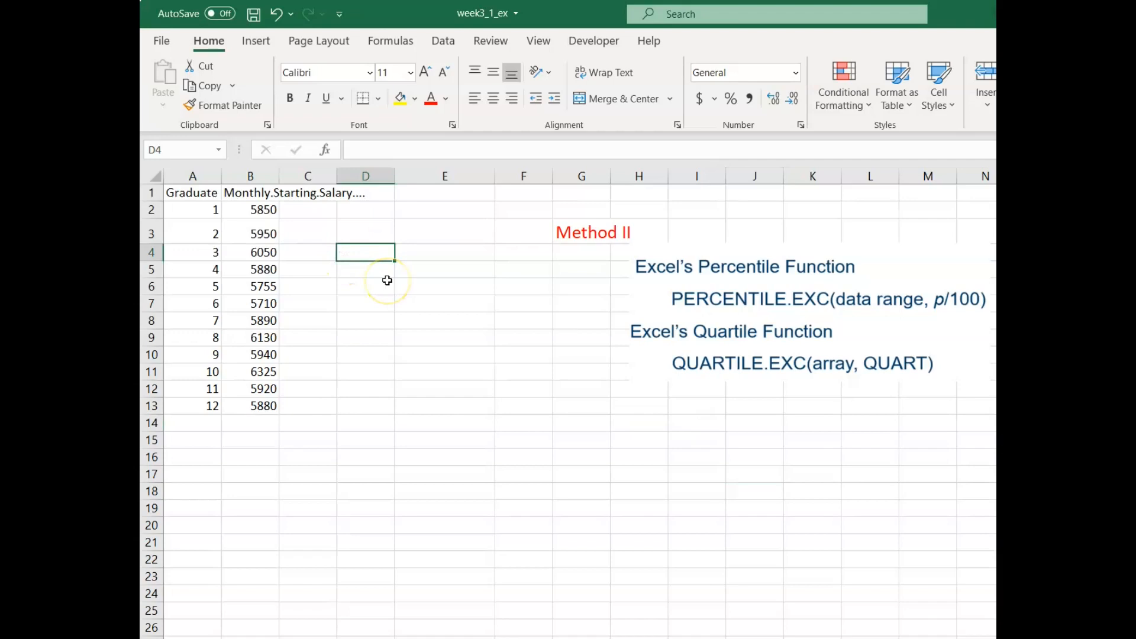
{"action": "type", "text": "0.8"}
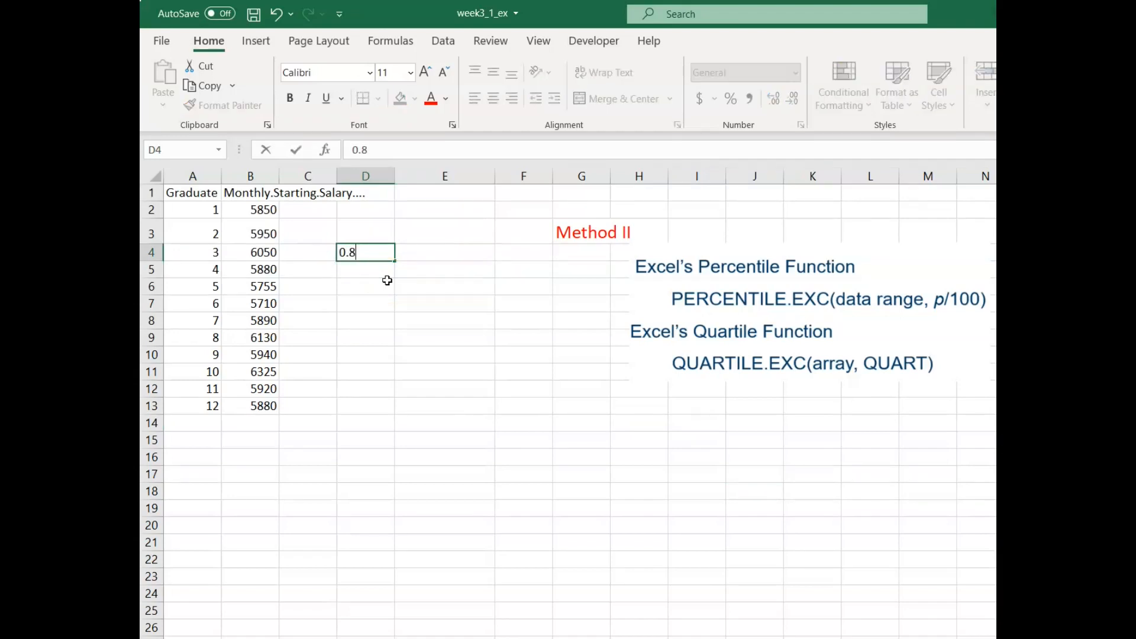
{"action": "key", "text": "Return"}
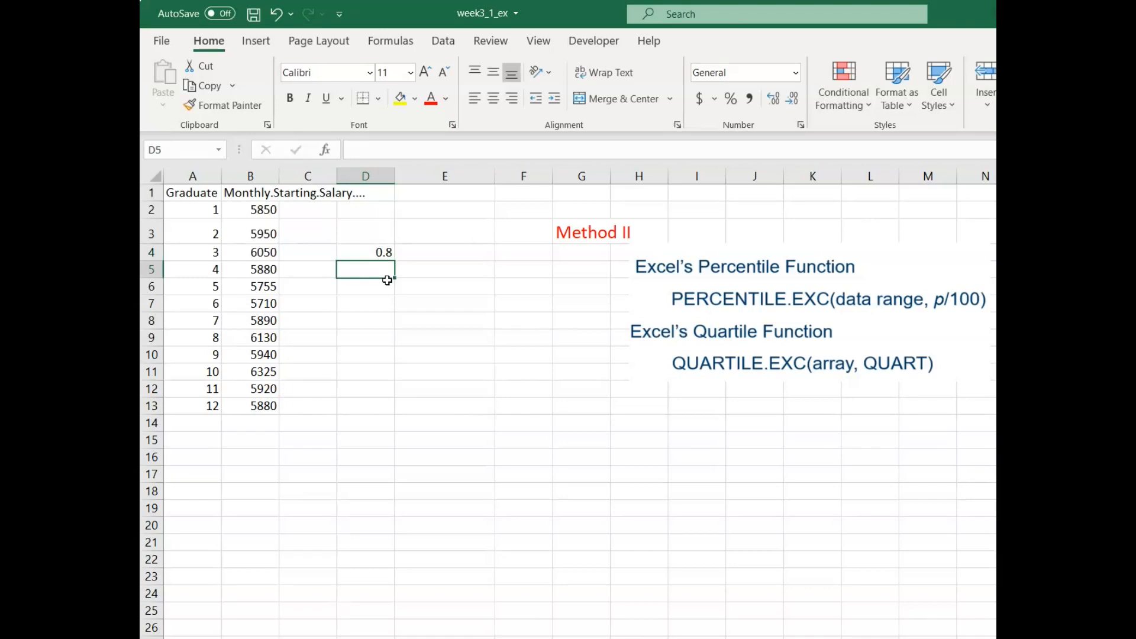
Step: Calculate the 80th percentile of the salaries in E4 with =PERCENTILE.EXC(B2:B13,D4)
{"action": "left_click", "coordinate": [436, 255]}
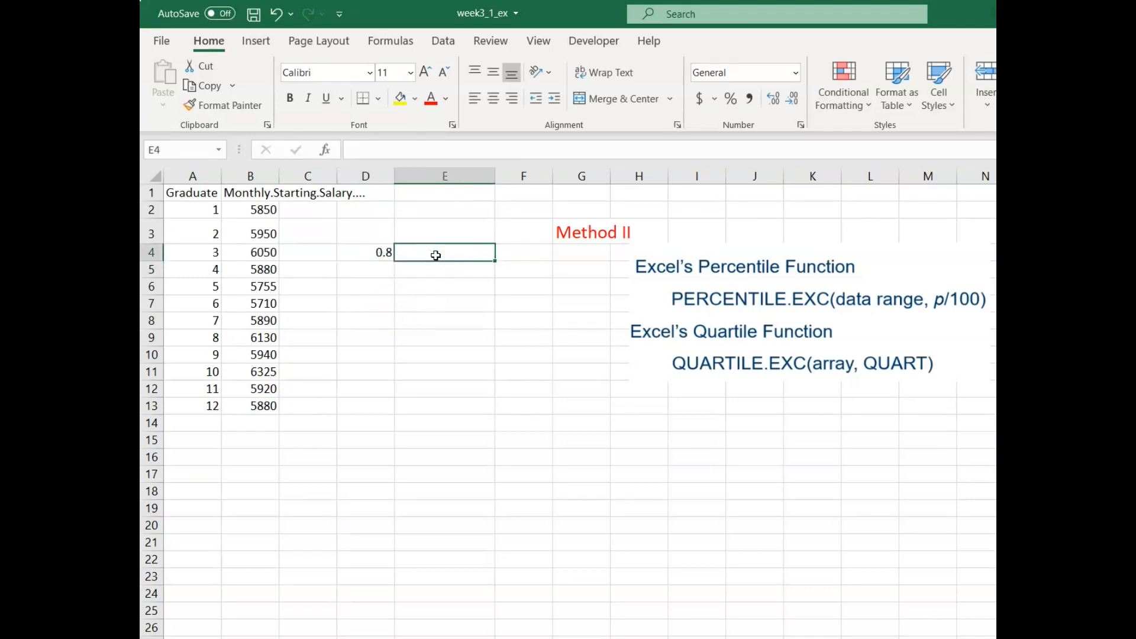
{"action": "type", "text": "=percent"}
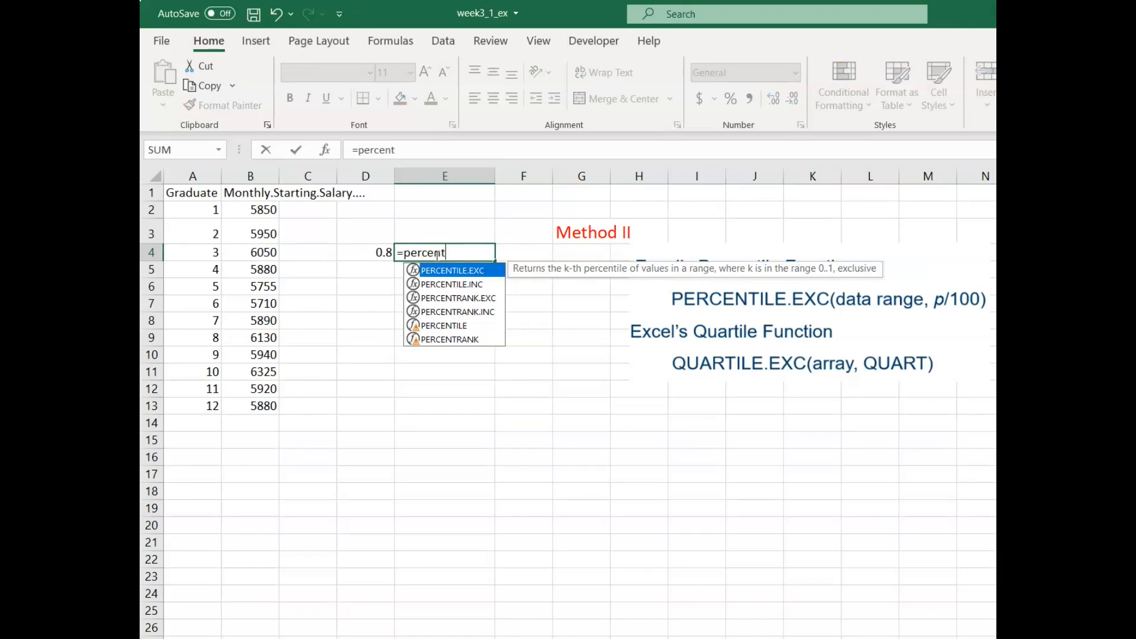
{"action": "type", "text": "ile.e"}
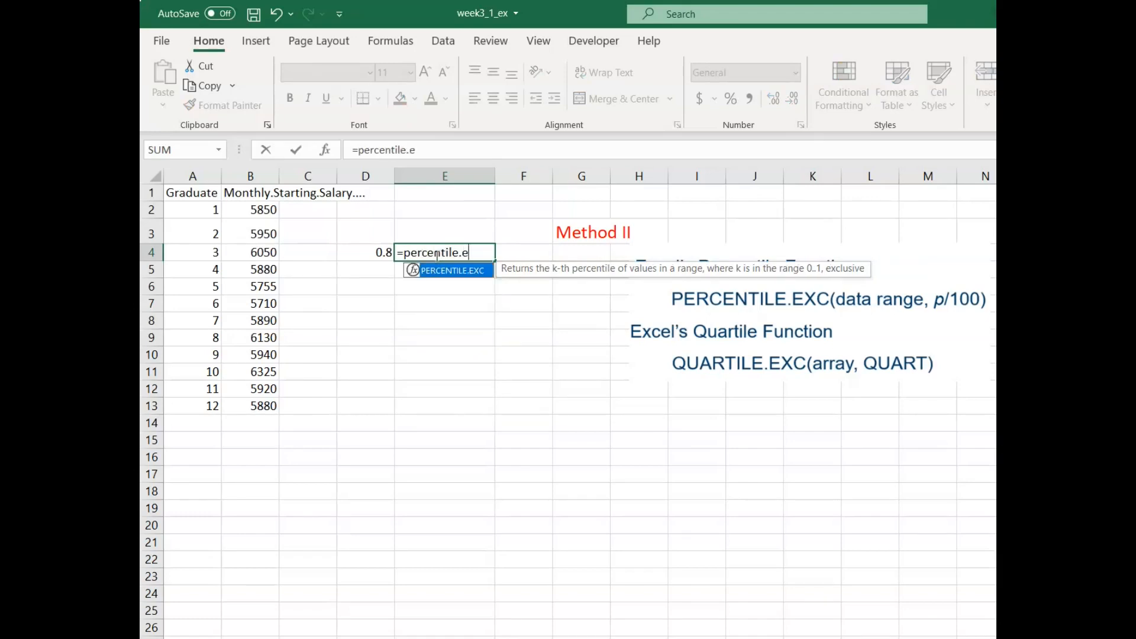
{"action": "type", "text": "xc("}
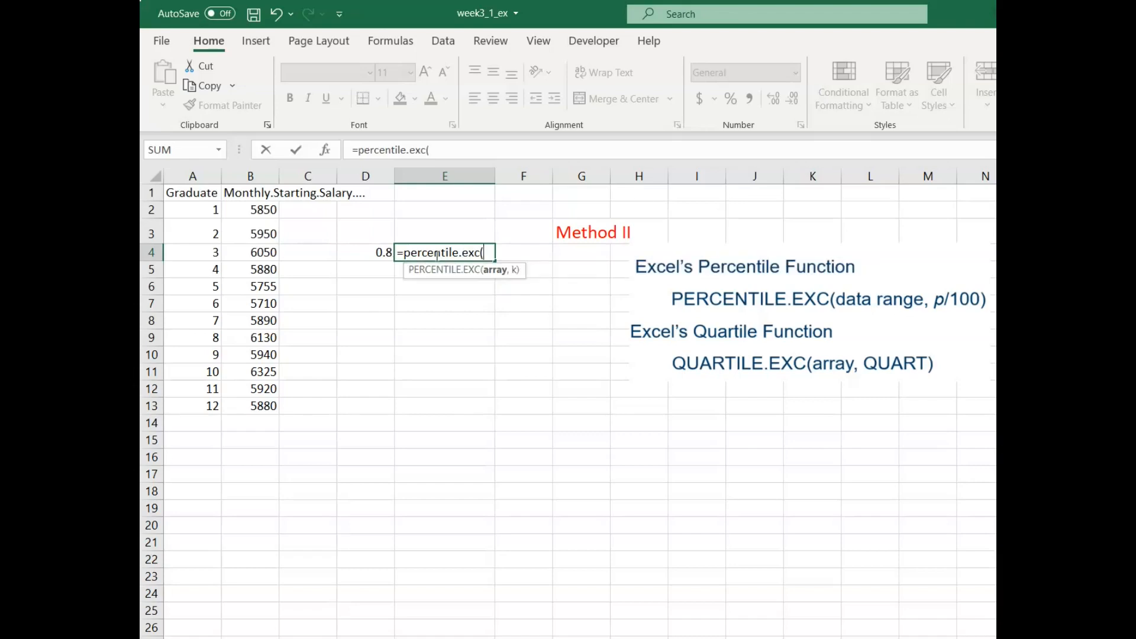
{"action": "left_click_drag", "start_coordinate": [258, 211], "coordinate": [249, 402]}
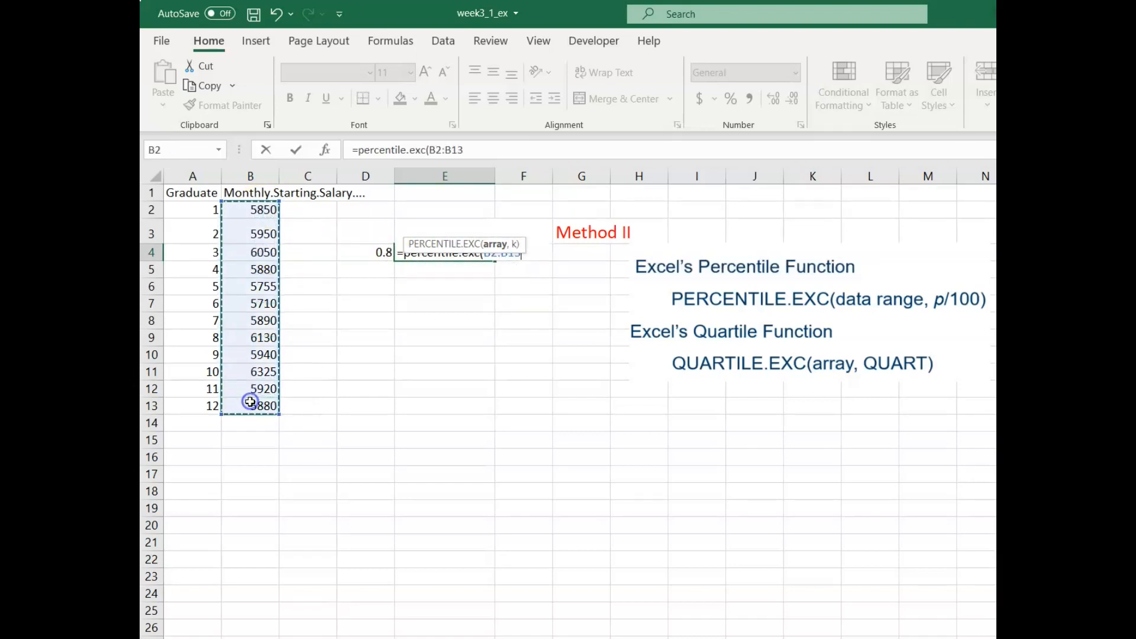
{"action": "type", "text": ","}
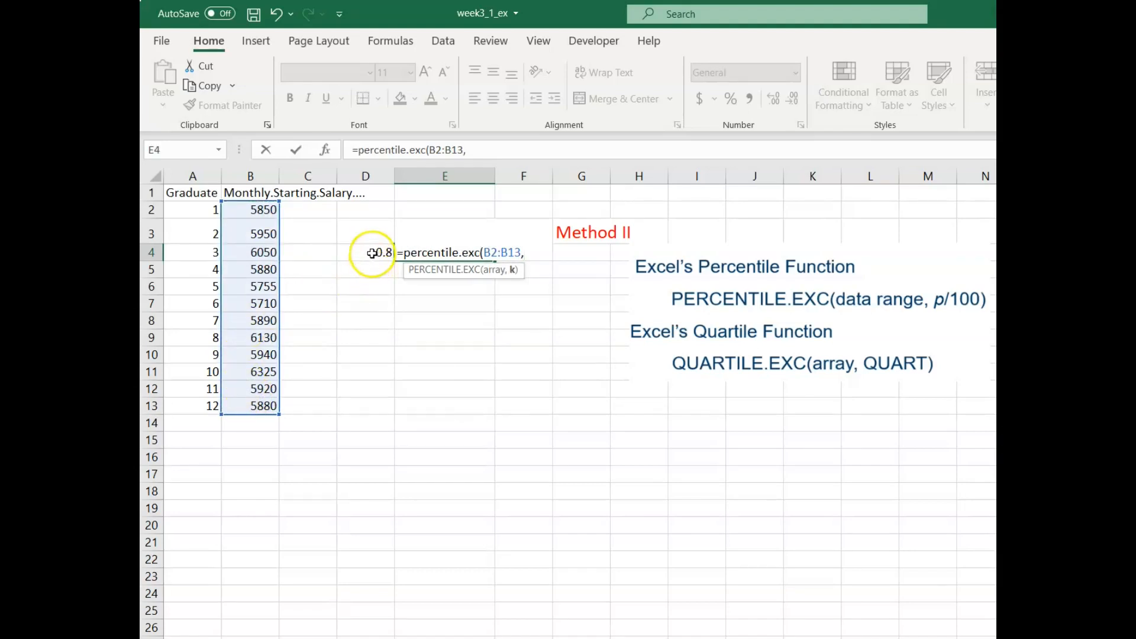
{"action": "left_click", "coordinate": [371, 253]}
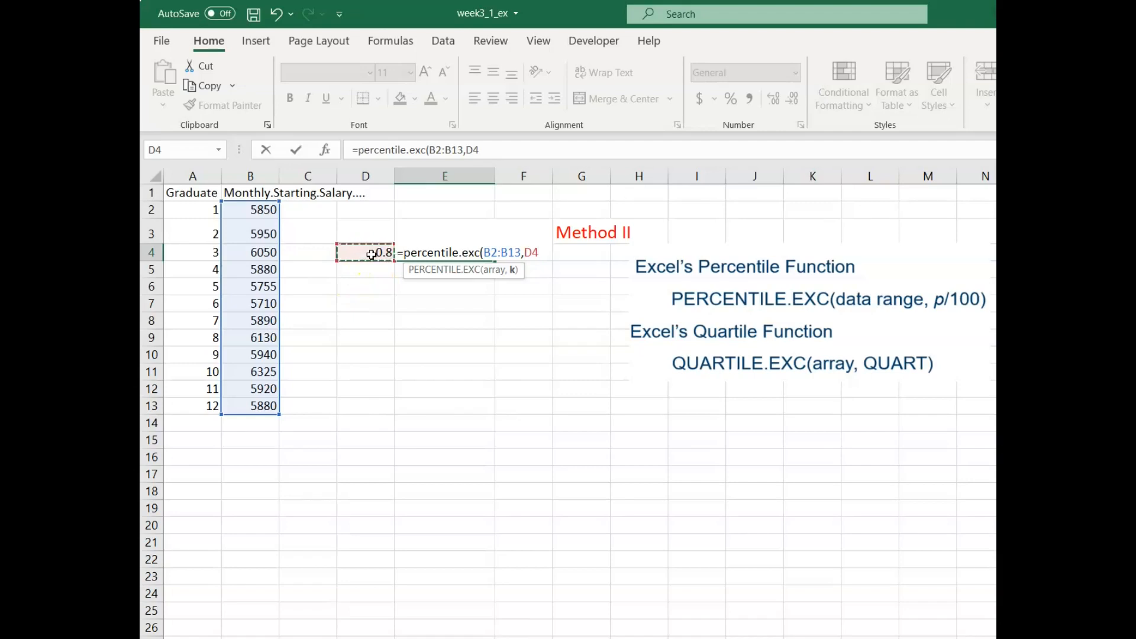
{"action": "type", "text": ")"}
{"action": "key", "text": "Return"}
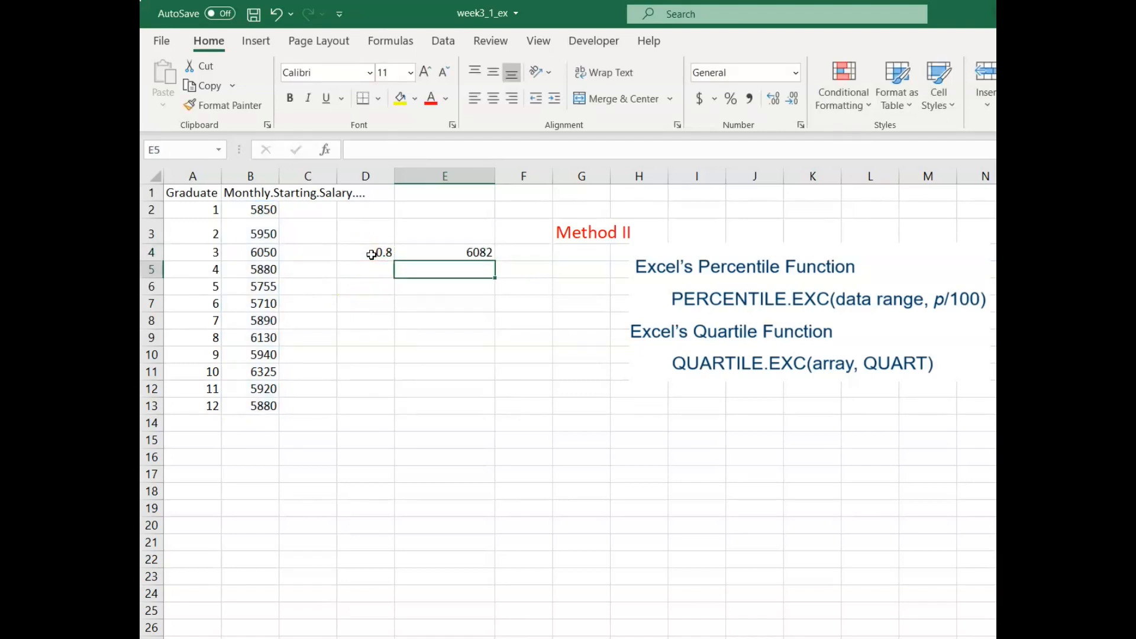
Step: Narrow column E, widen column F, and reposition the percentile and quartile function picture below the Method II label
{"action": "left_click_drag", "start_coordinate": [496, 177], "coordinate": [454, 200]}
{"action": "left_click_drag", "start_coordinate": [514, 170], "coordinate": [591, 179]}
{"action": "left_click_drag", "start_coordinate": [775, 300], "coordinate": [741, 299]}
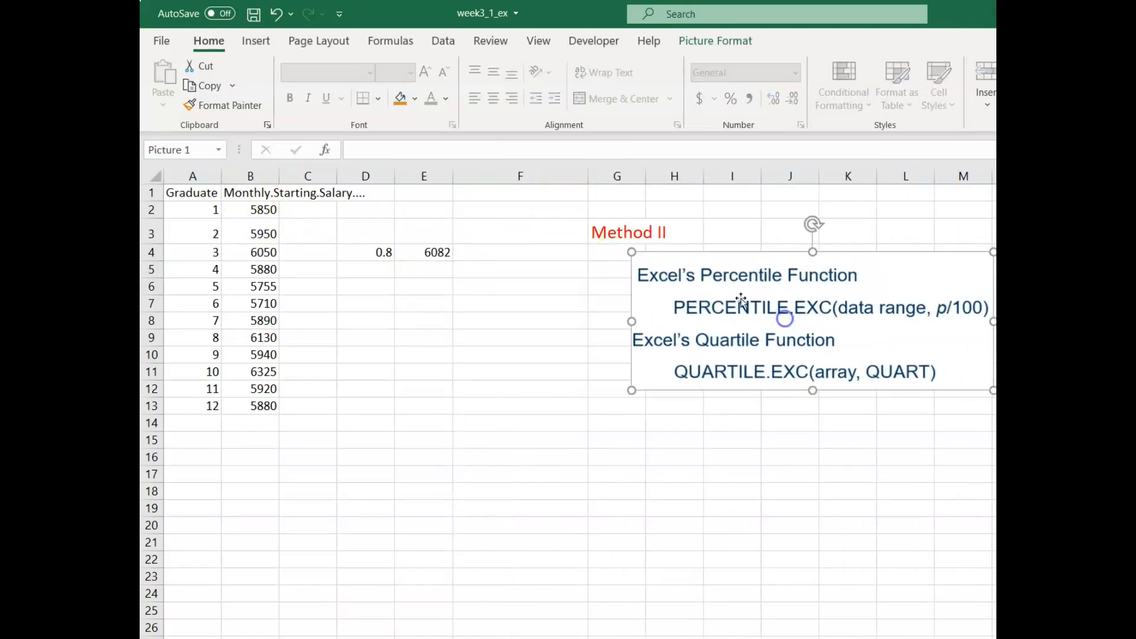
Step: Display the percentile formula of E4 as text in F4 with =showformula(E4)
{"action": "left_click", "coordinate": [481, 256]}
{"action": "type", "text": "=showform"}
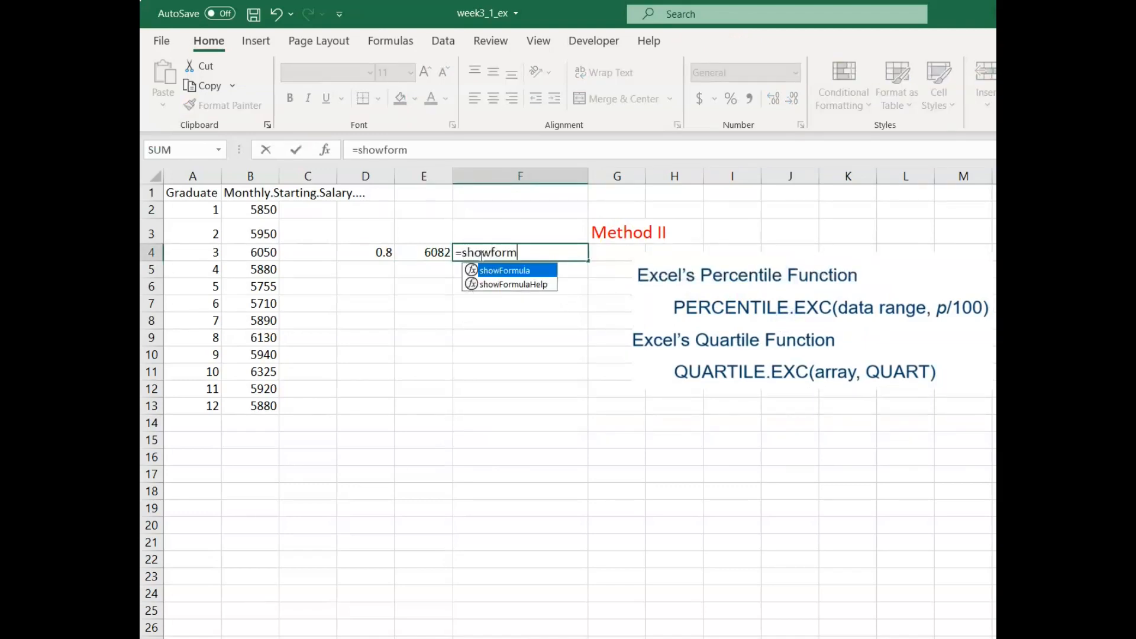
{"action": "type", "text": "ula("}
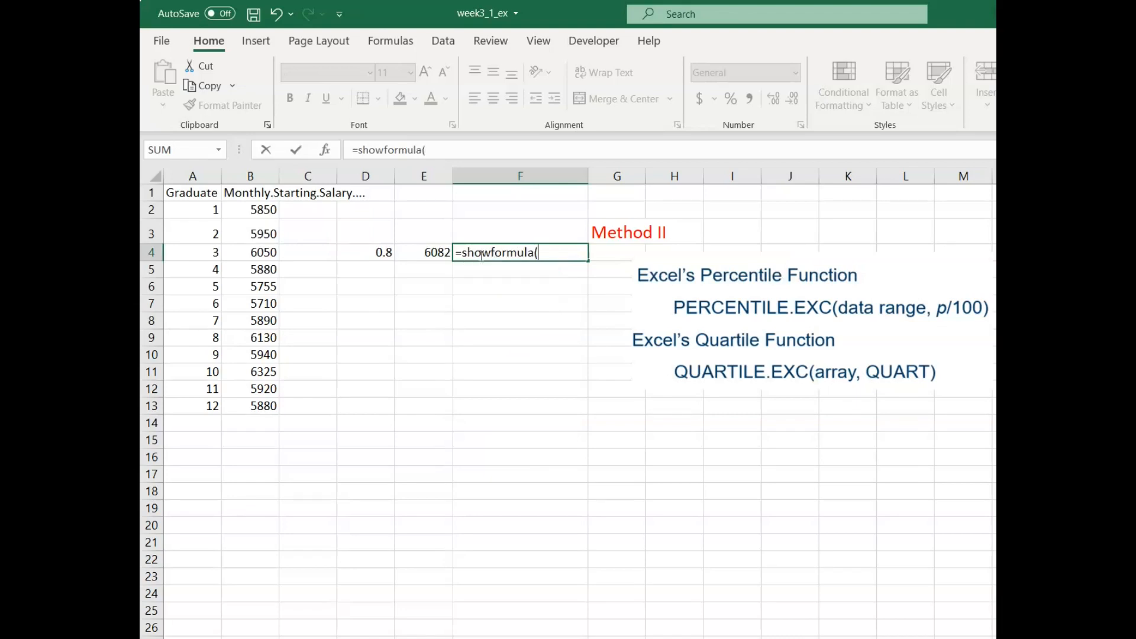
{"action": "left_click", "coordinate": [407, 253]}
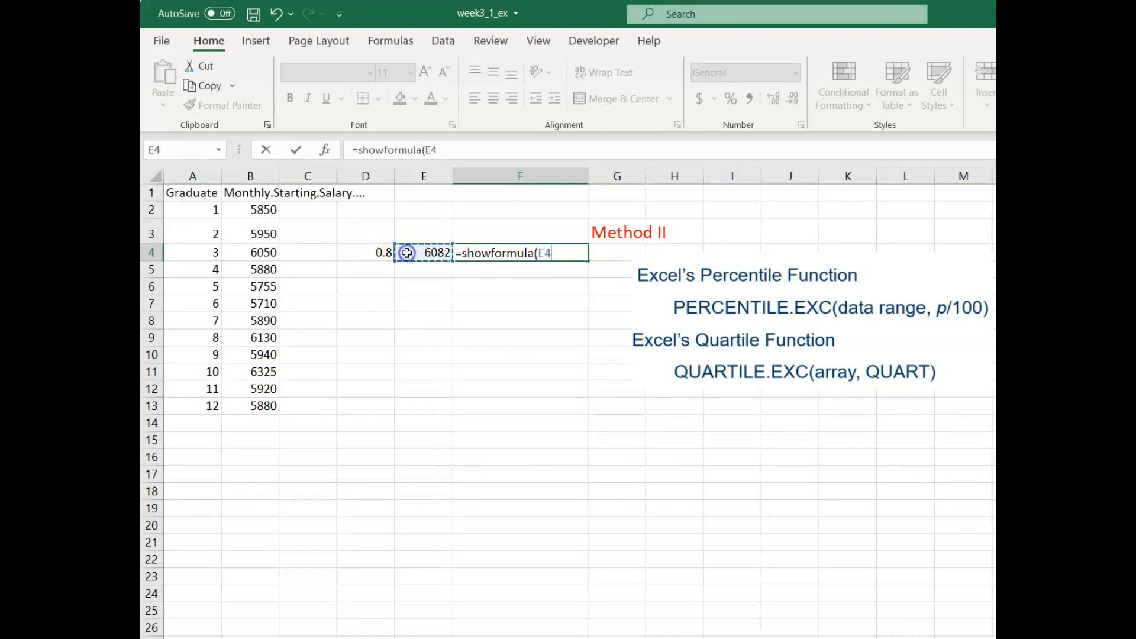
{"action": "type", "text": ")"}
{"action": "key", "text": "Return"}
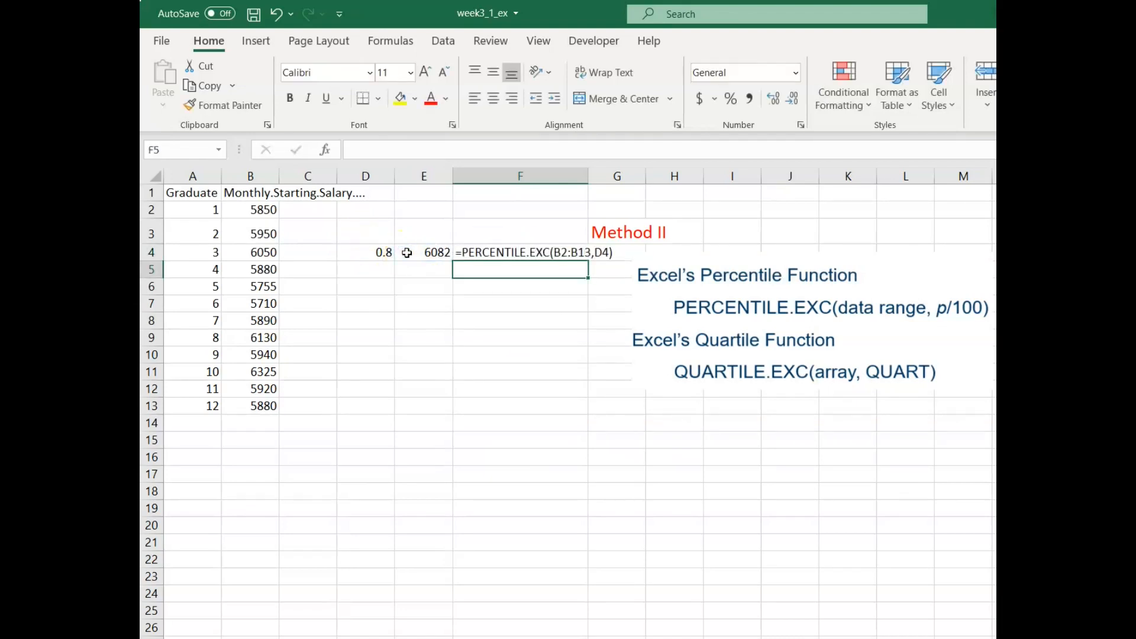
Step: Narrow column D, widen column F to fit its formula text, and move the function picture down to about row 12
{"action": "left_click_drag", "start_coordinate": [397, 178], "coordinate": [370, 186]}
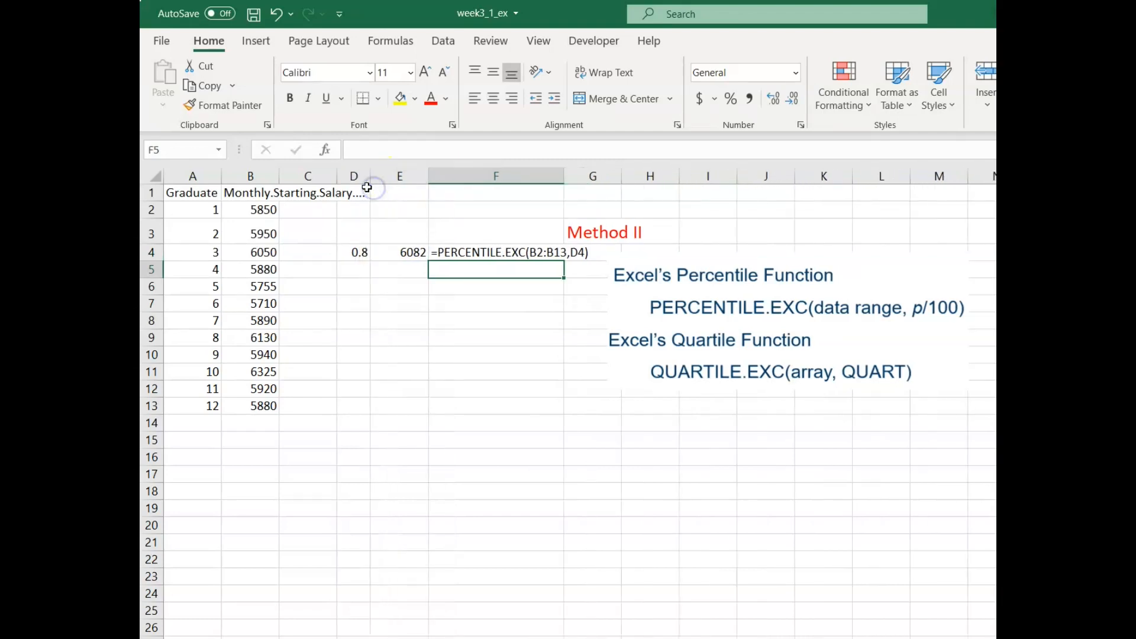
{"action": "left_click_drag", "start_coordinate": [564, 180], "coordinate": [595, 187]}
{"action": "left_click_drag", "start_coordinate": [844, 327], "coordinate": [807, 459]}
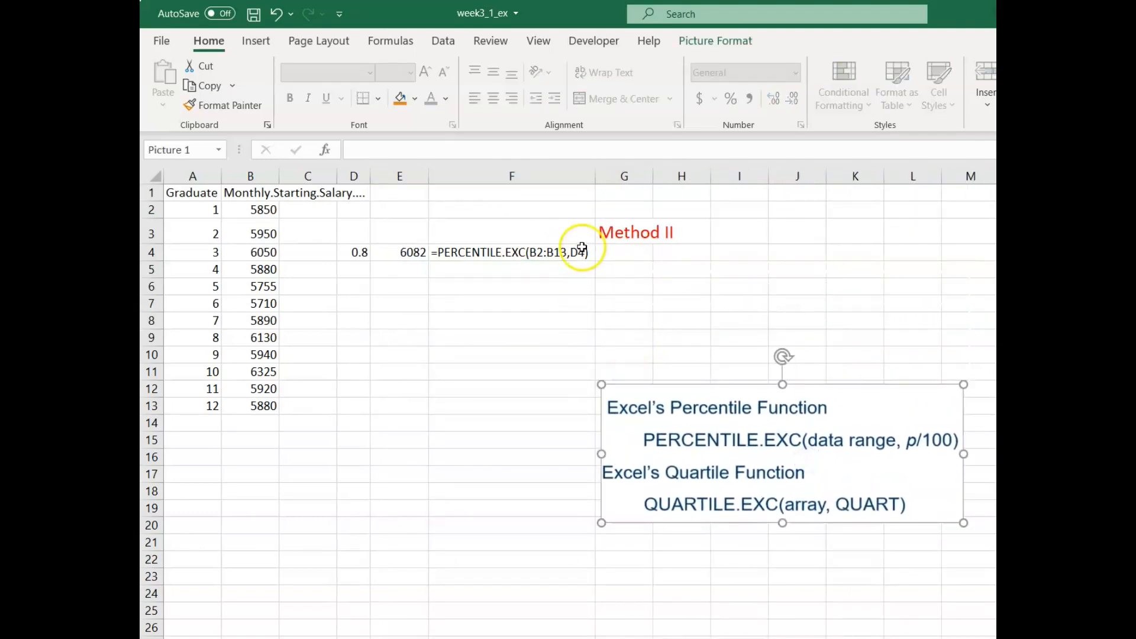
Step: Set the font size of the formula text in F4 to 18
{"action": "left_click", "coordinate": [558, 252]}
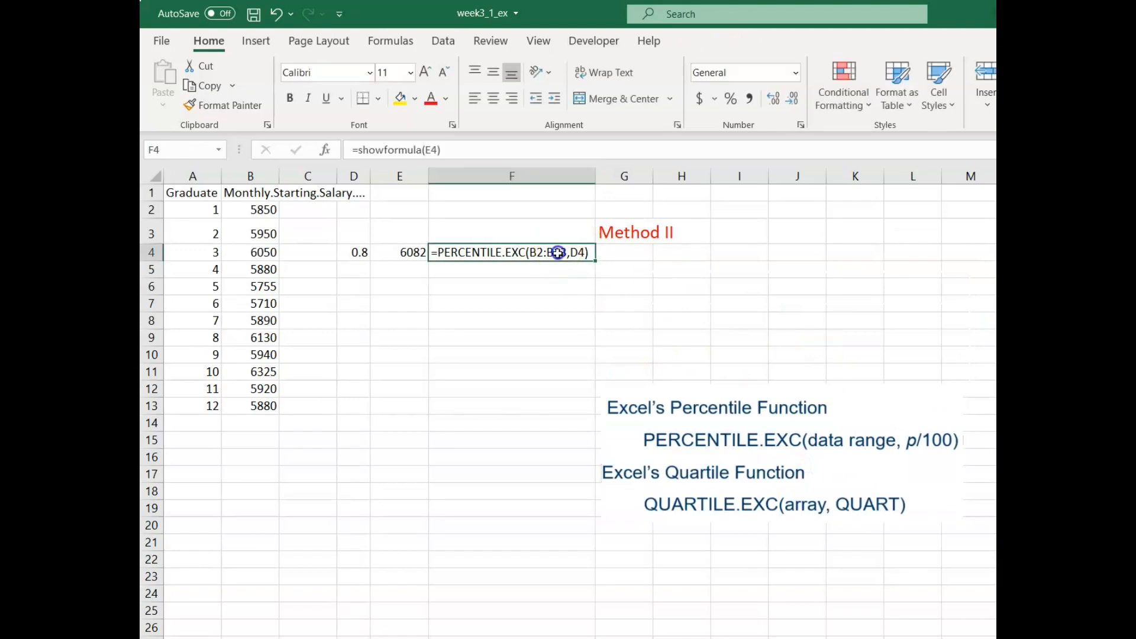
{"action": "left_click", "coordinate": [408, 73]}
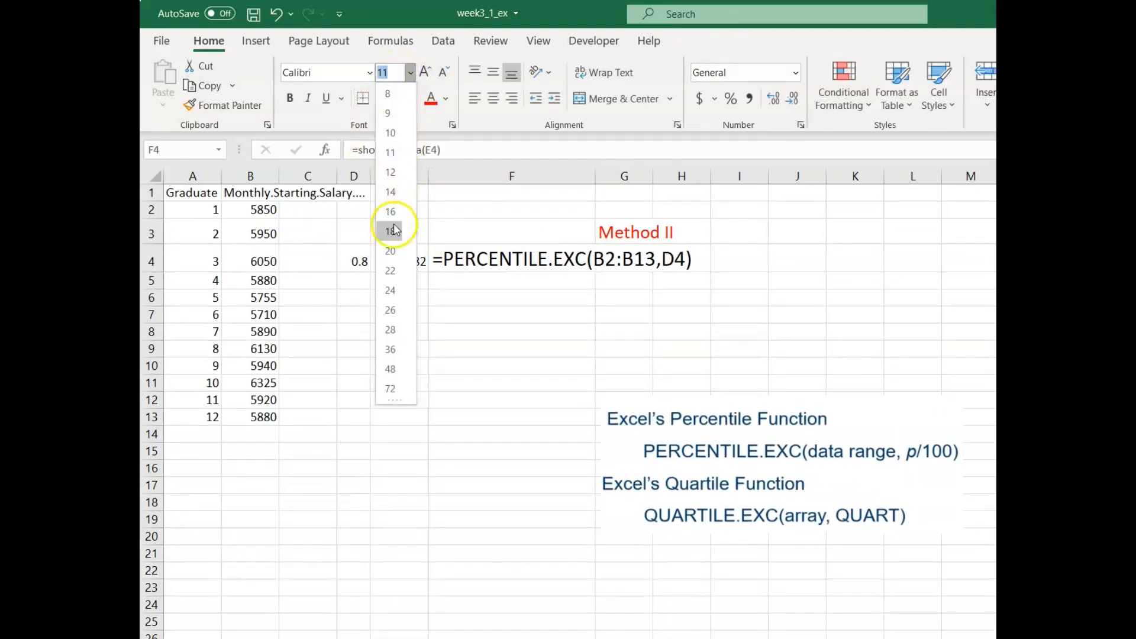
{"action": "left_click", "coordinate": [394, 224]}
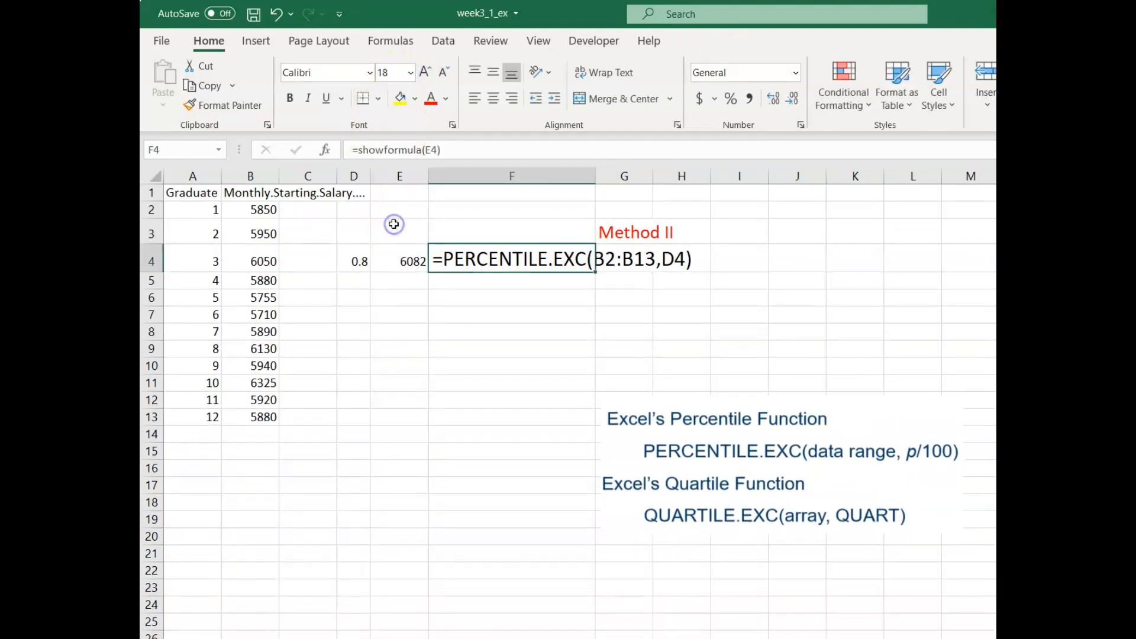
{"action": "left_click", "coordinate": [901, 284]}
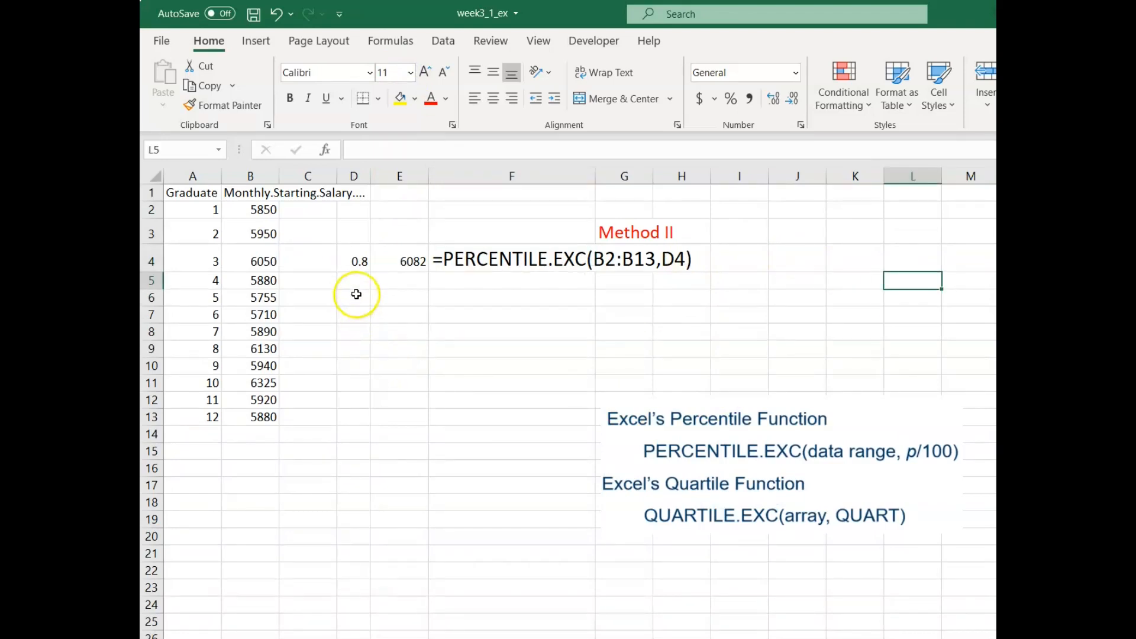
{"action": "left_click", "coordinate": [359, 263]}
{"action": "right_click", "coordinate": [360, 263]}
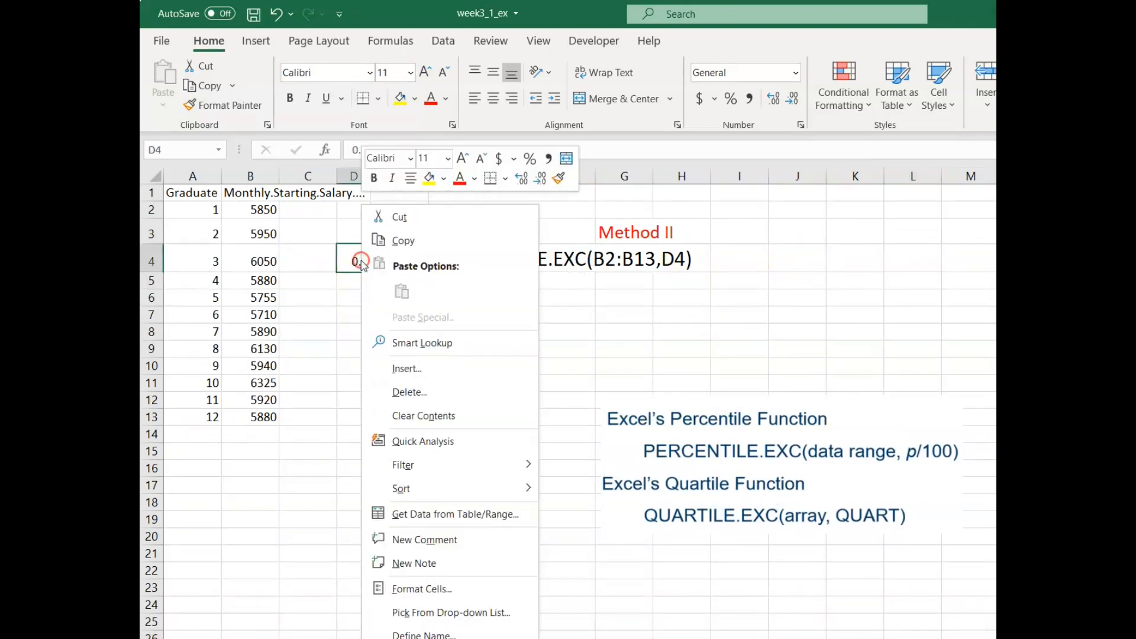
{"action": "left_click", "coordinate": [899, 364]}
{"action": "left_click", "coordinate": [359, 299]}
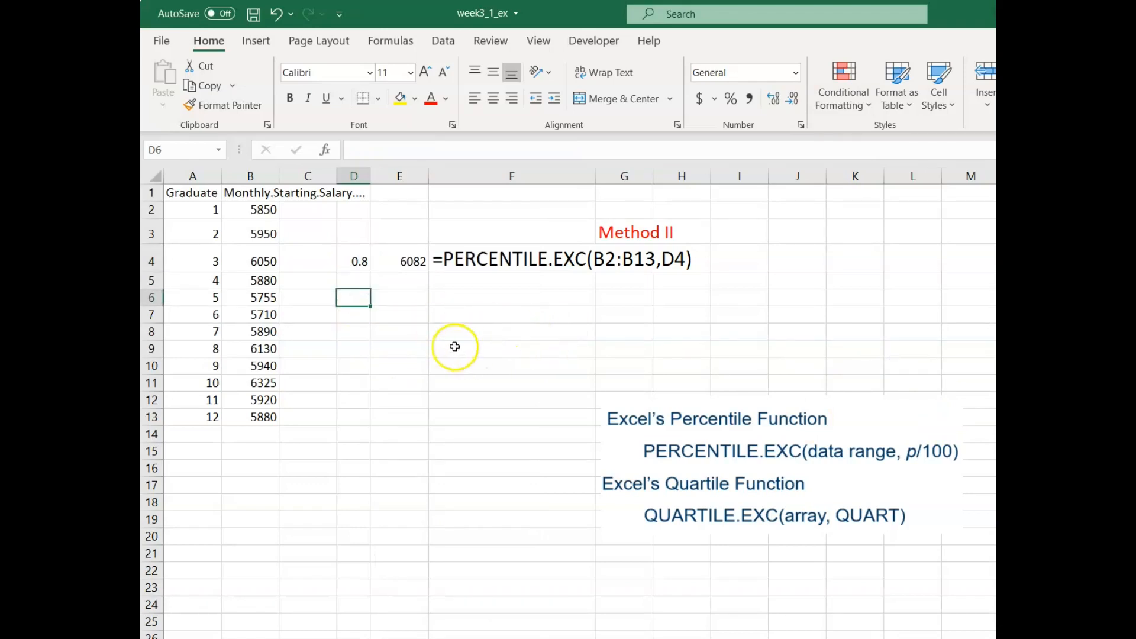
Step: Enter the quartile fractions 0.25, 0.5 and 0.75 in cells D5 to D7
{"action": "left_click", "coordinate": [352, 281]}
{"action": "type", "text": "0"}
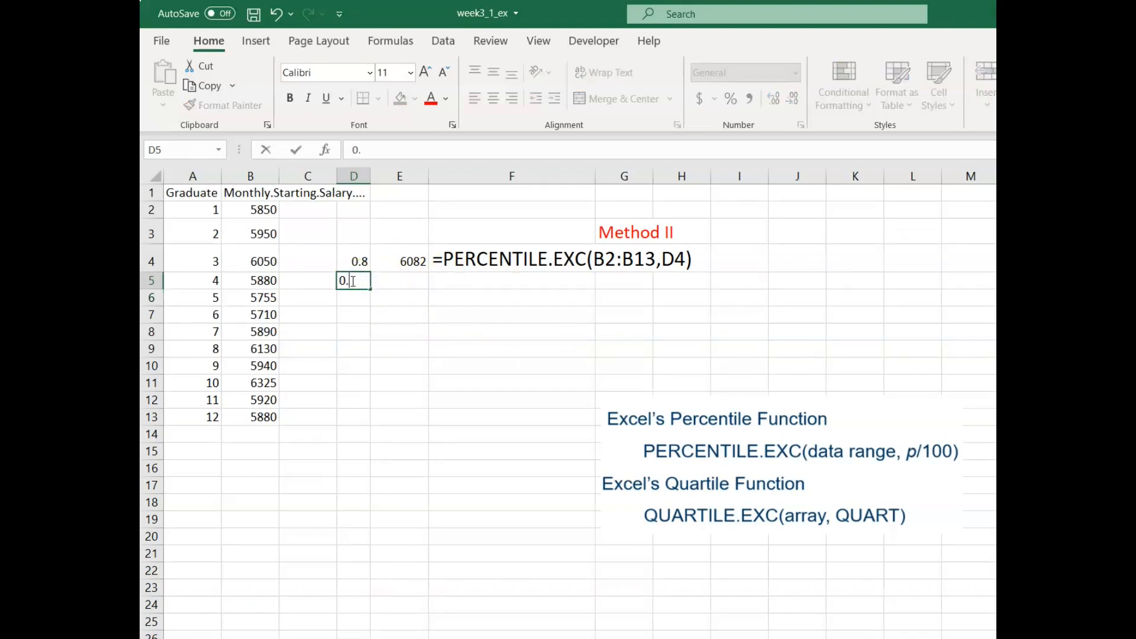
{"action": "type", "text": ".25"}
{"action": "key", "text": "Return"}
{"action": "type", "text": "0.5"}
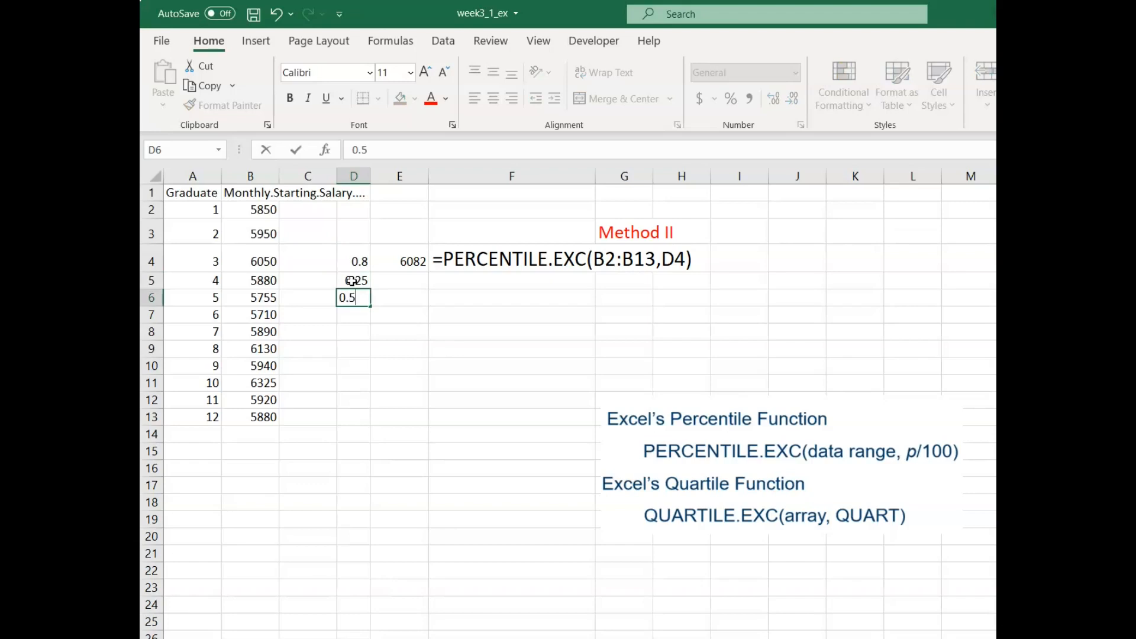
{"action": "key", "text": "Return"}
{"action": "type", "text": "0"}
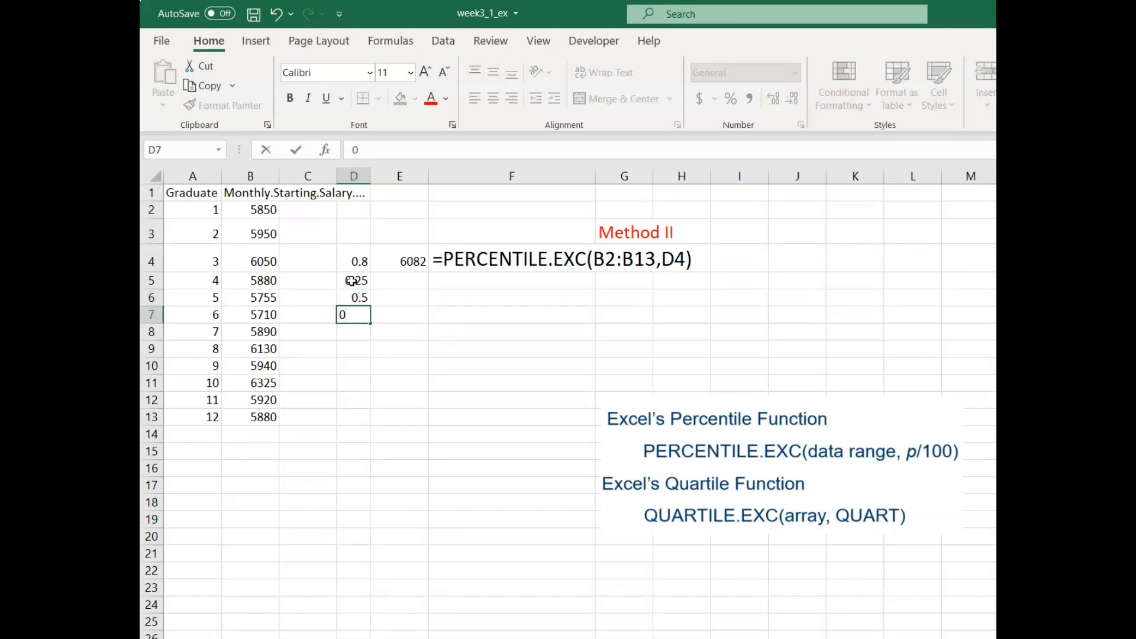
{"action": "type", "text": ".75"}
{"action": "key", "text": "Return"}
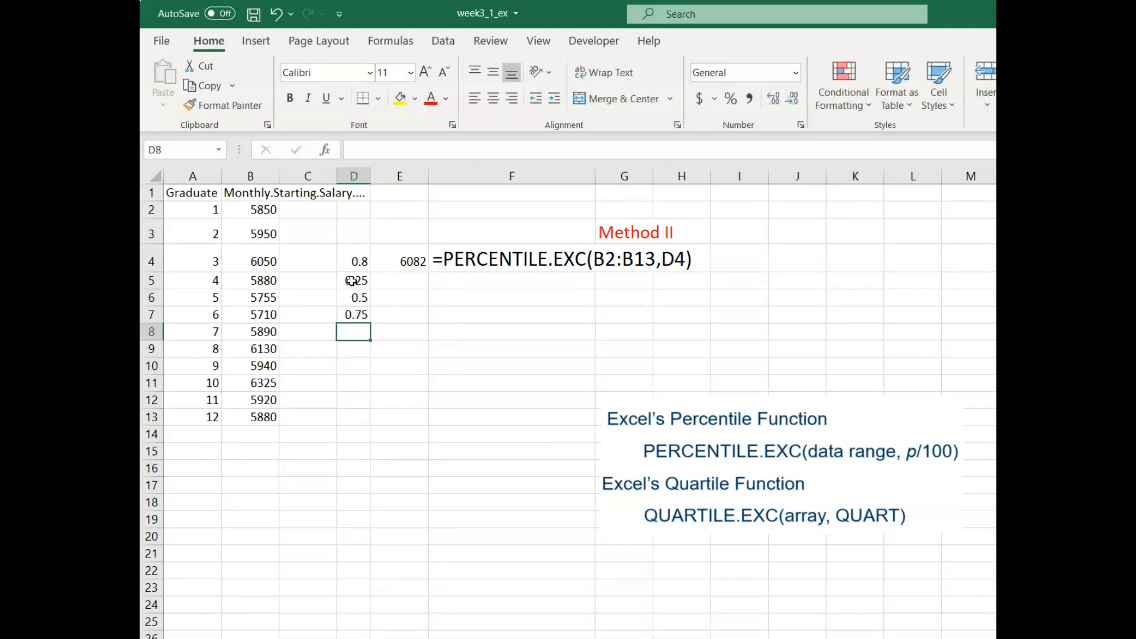
{"action": "left_click", "coordinate": [411, 261]}
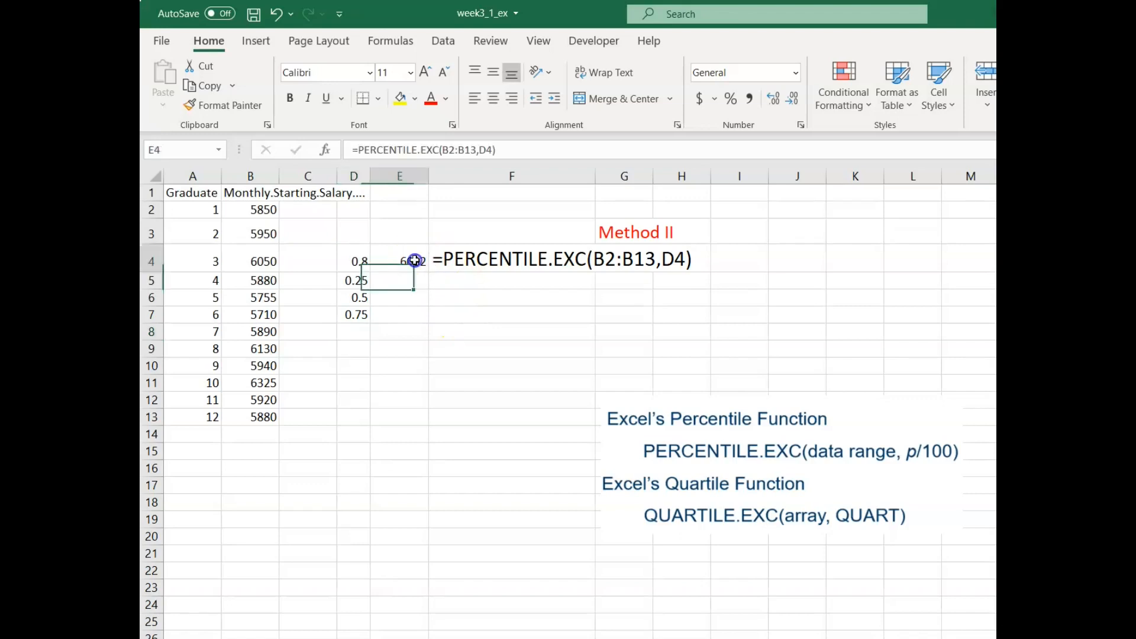
{"action": "left_click", "coordinate": [446, 150]}
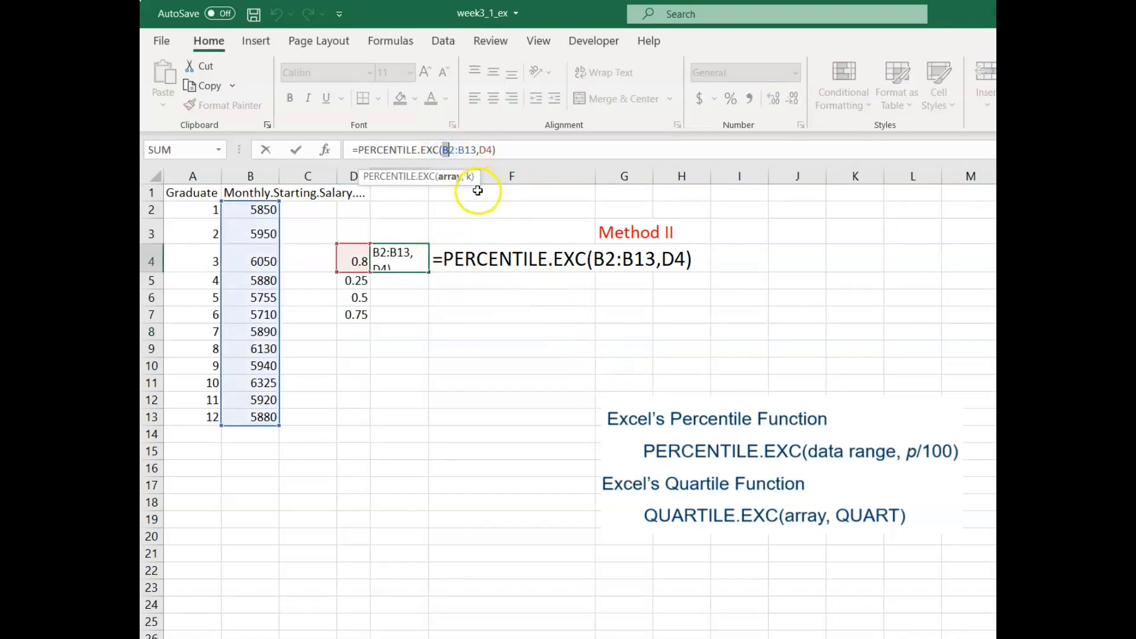
{"action": "key", "text": "F5"}
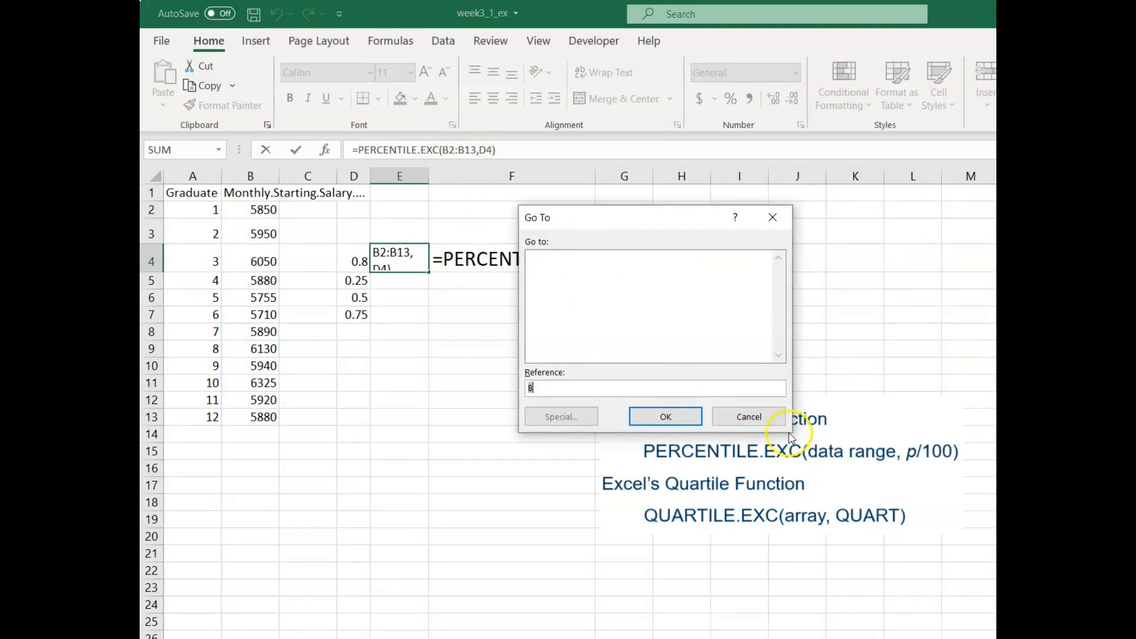
{"action": "left_click", "coordinate": [765, 415]}
{"action": "key", "text": "Escape"}
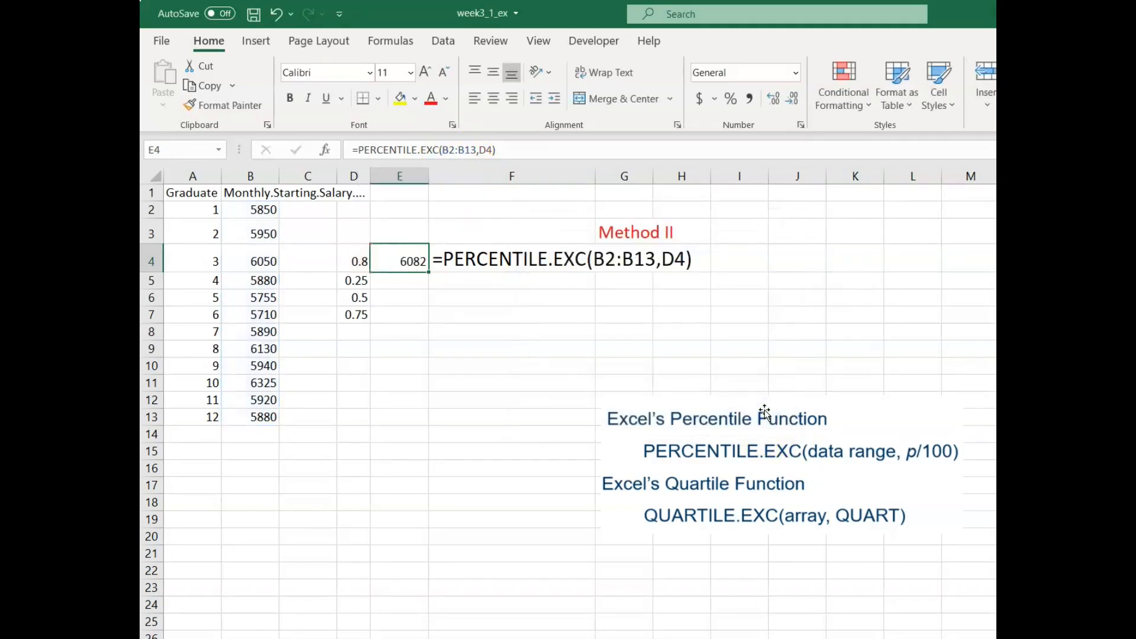
Step: Make the salary range in E4's formula absolute, giving =PERCENTILE.EXC($B$2:$B$13,D4)
{"action": "left_click", "coordinate": [447, 151]}
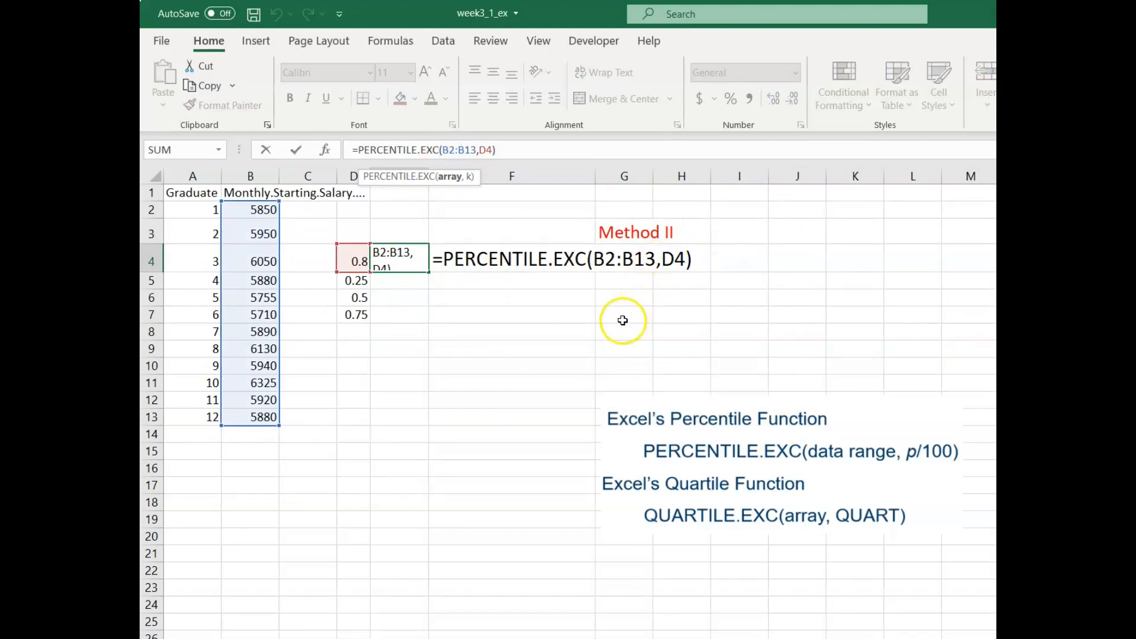
{"action": "key", "text": "F4"}
{"action": "key", "text": "F4"}
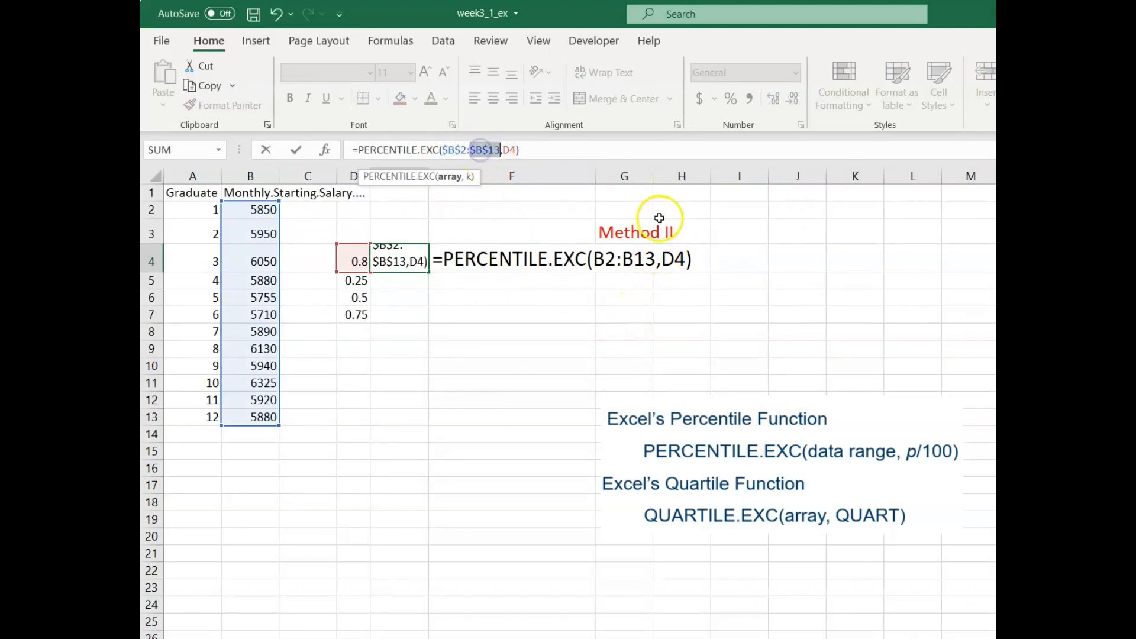
{"action": "key", "text": "Return"}
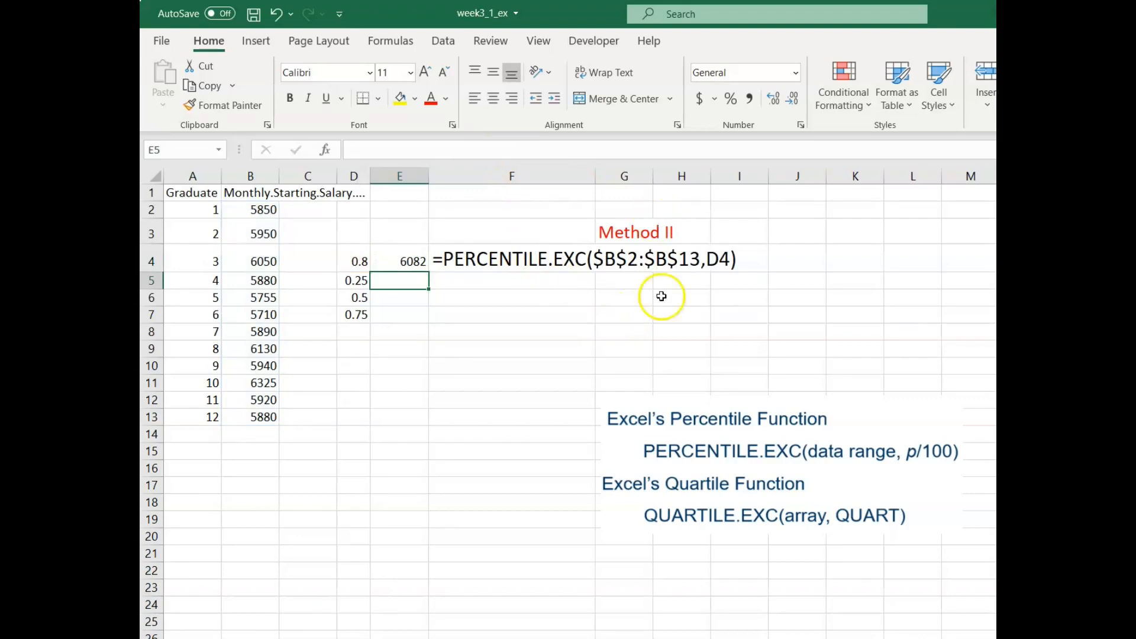
Step: Fill the percentile formula from E4 down to E7 and the formula display from F4 down to F7
{"action": "left_click", "coordinate": [408, 260]}
{"action": "left_click_drag", "start_coordinate": [429, 272], "coordinate": [427, 326]}
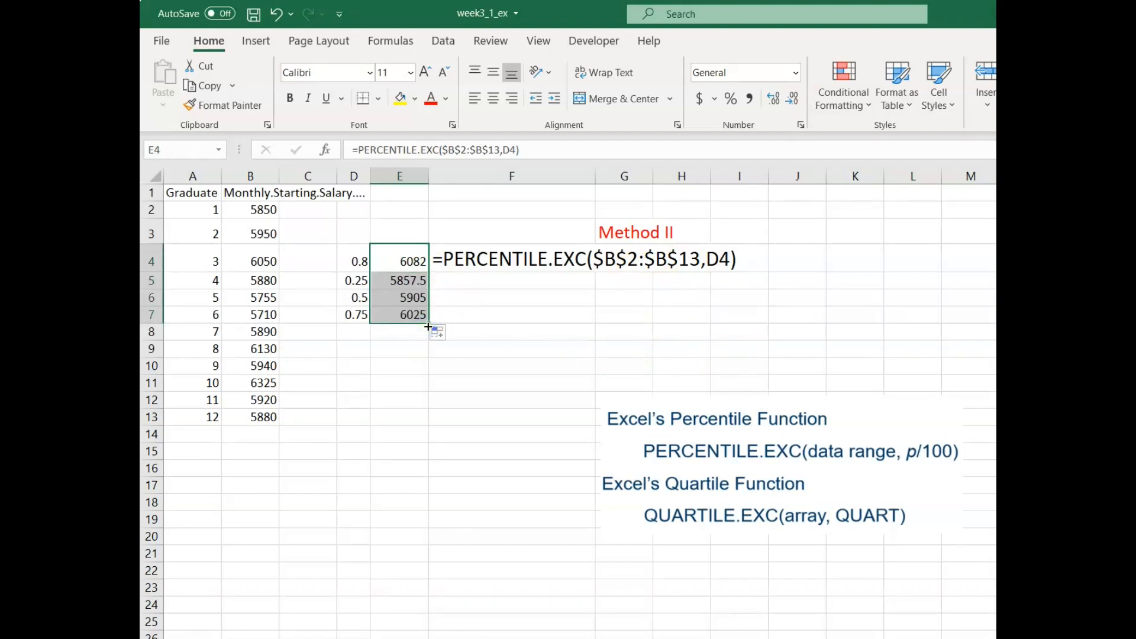
{"action": "left_click", "coordinate": [479, 259]}
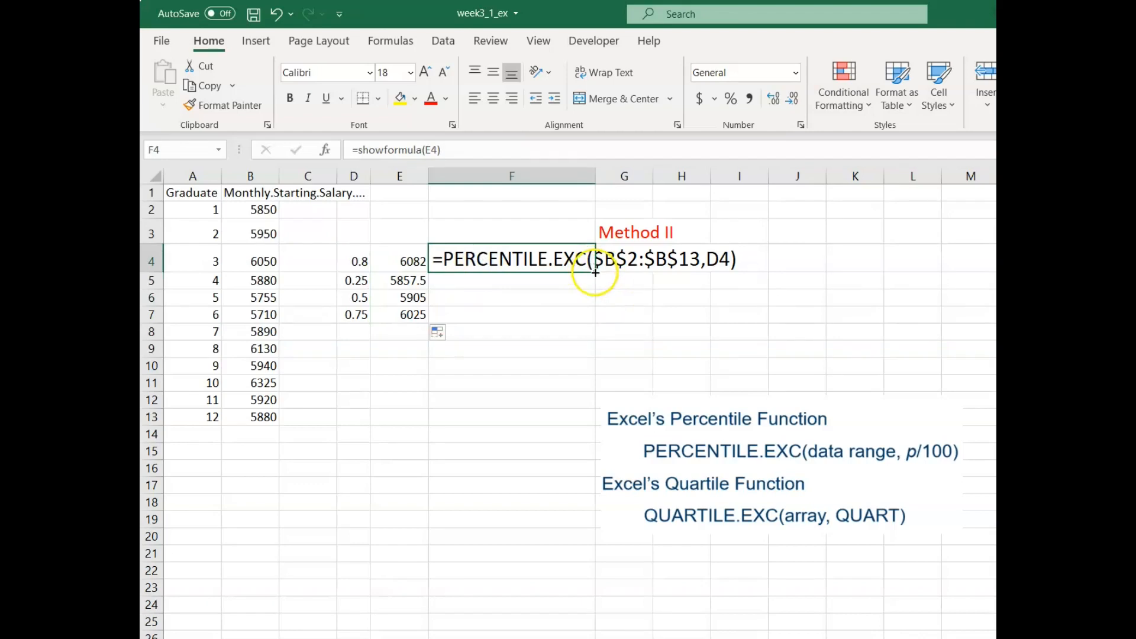
{"action": "left_click_drag", "start_coordinate": [594, 273], "coordinate": [593, 316]}
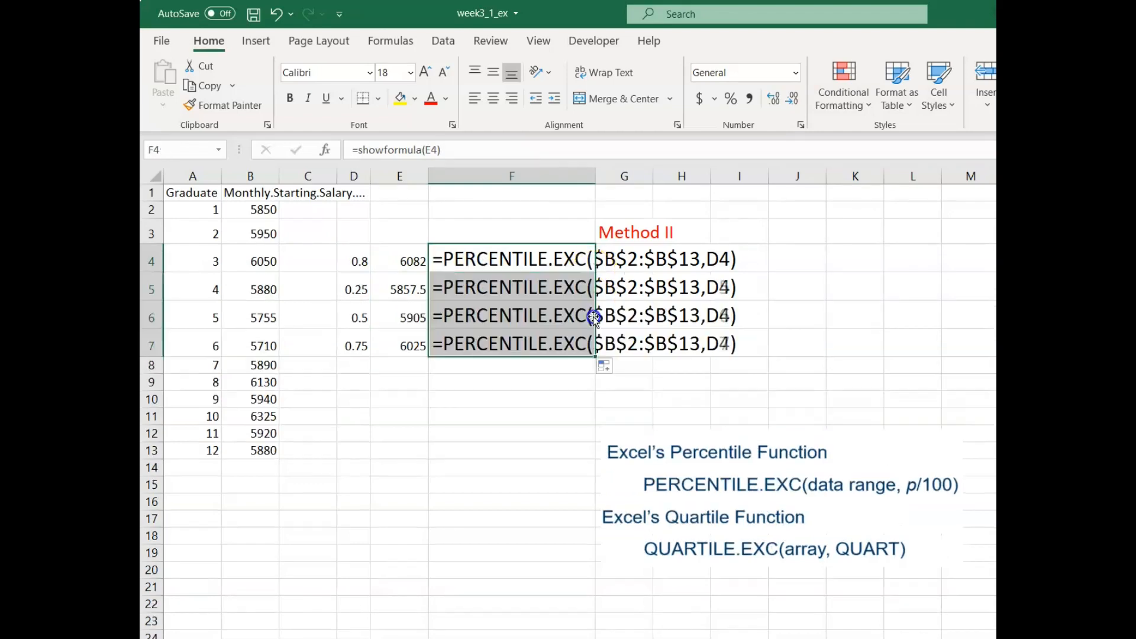
{"action": "left_click", "coordinate": [521, 450]}
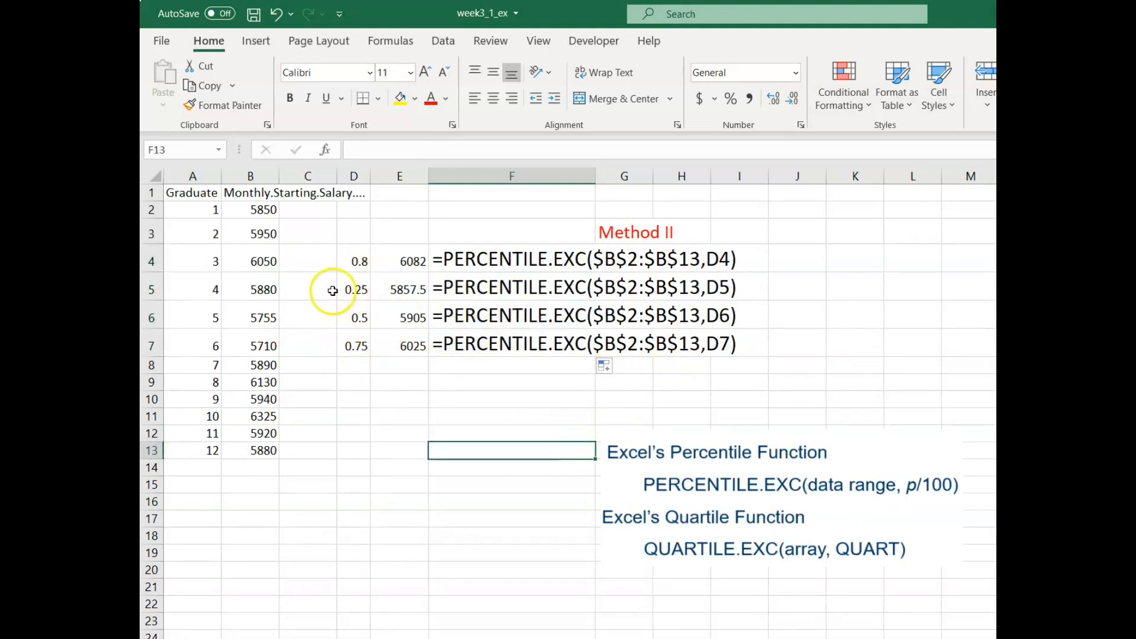
Step: Copy the fractions in D5:D7 and paste them as values into D9:D11
{"action": "left_click_drag", "start_coordinate": [352, 293], "coordinate": [355, 330]}
{"action": "right_click", "coordinate": [358, 297]}
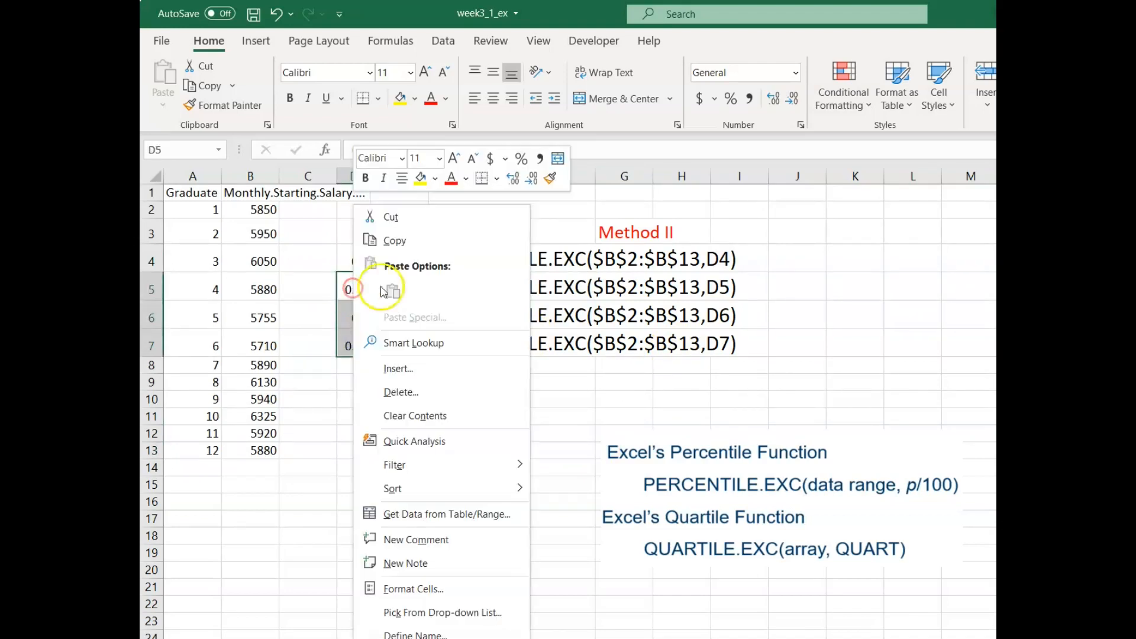
{"action": "left_click", "coordinate": [402, 242]}
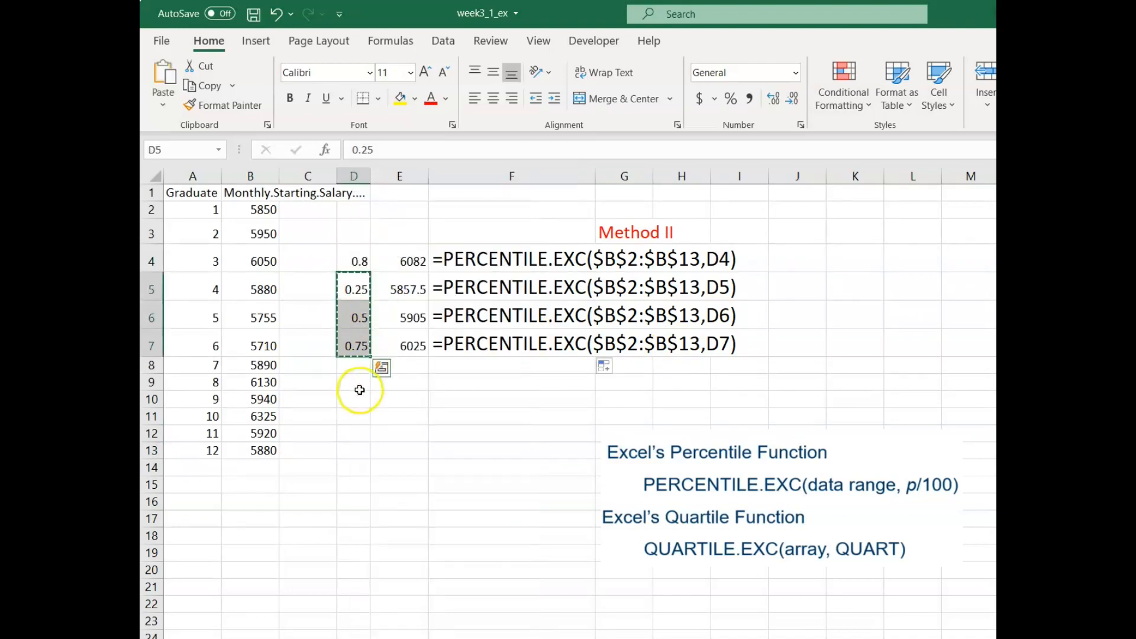
{"action": "left_click", "coordinate": [356, 383]}
{"action": "right_click", "coordinate": [357, 383]}
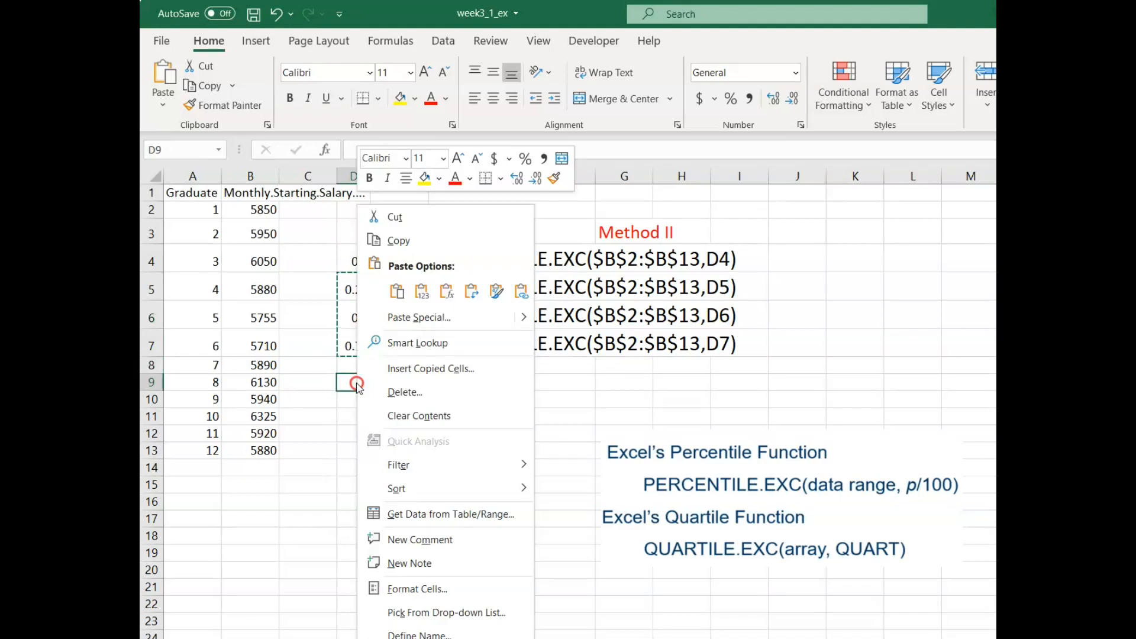
{"action": "left_click", "coordinate": [423, 291]}
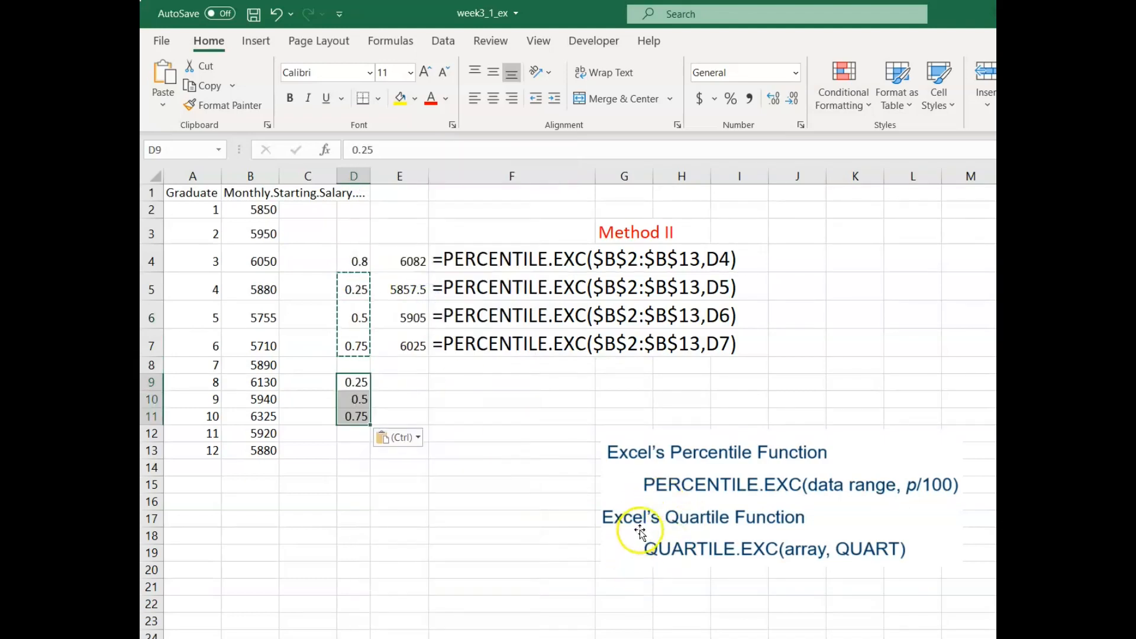
{"action": "left_click", "coordinate": [415, 383]}
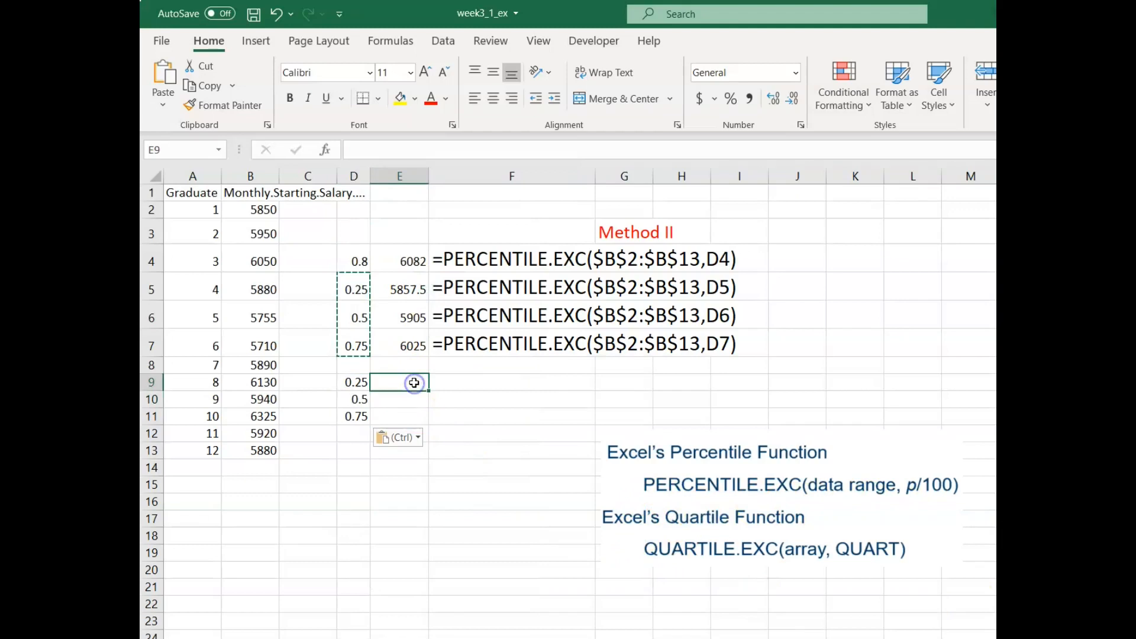
{"action": "type", "text": "=q"}
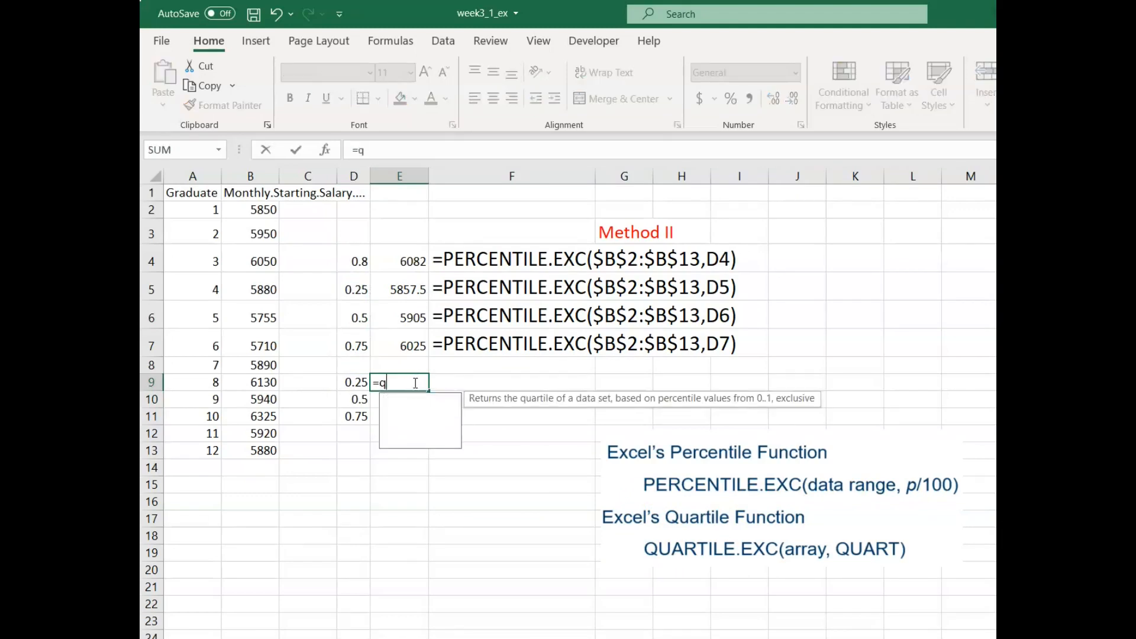
{"action": "type", "text": "uartil"}
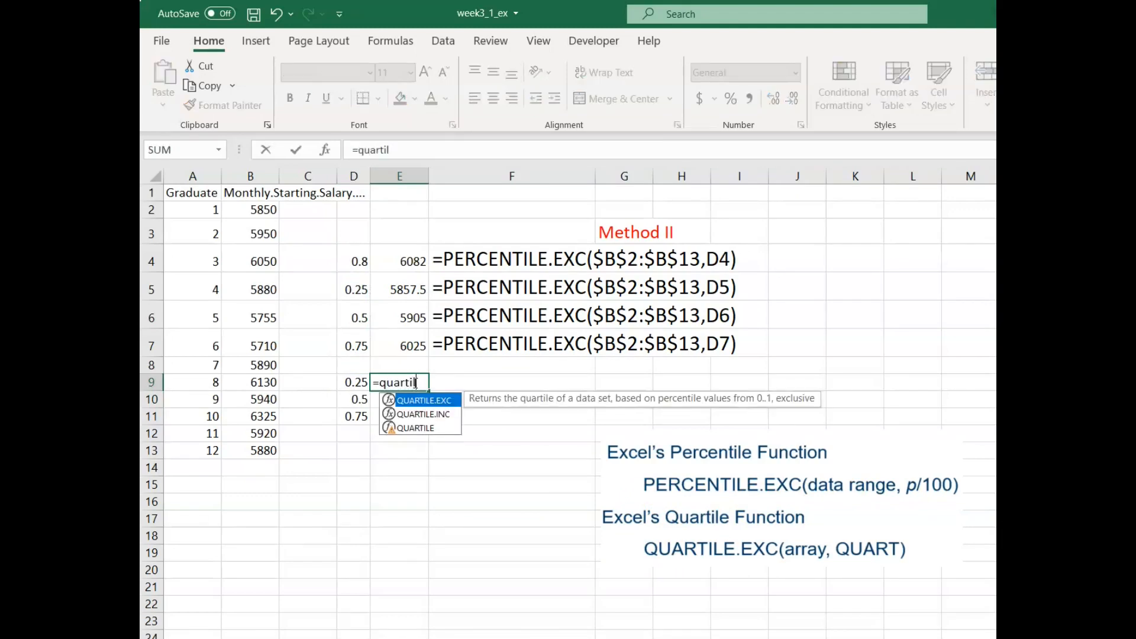
{"action": "type", "text": "e.exc"}
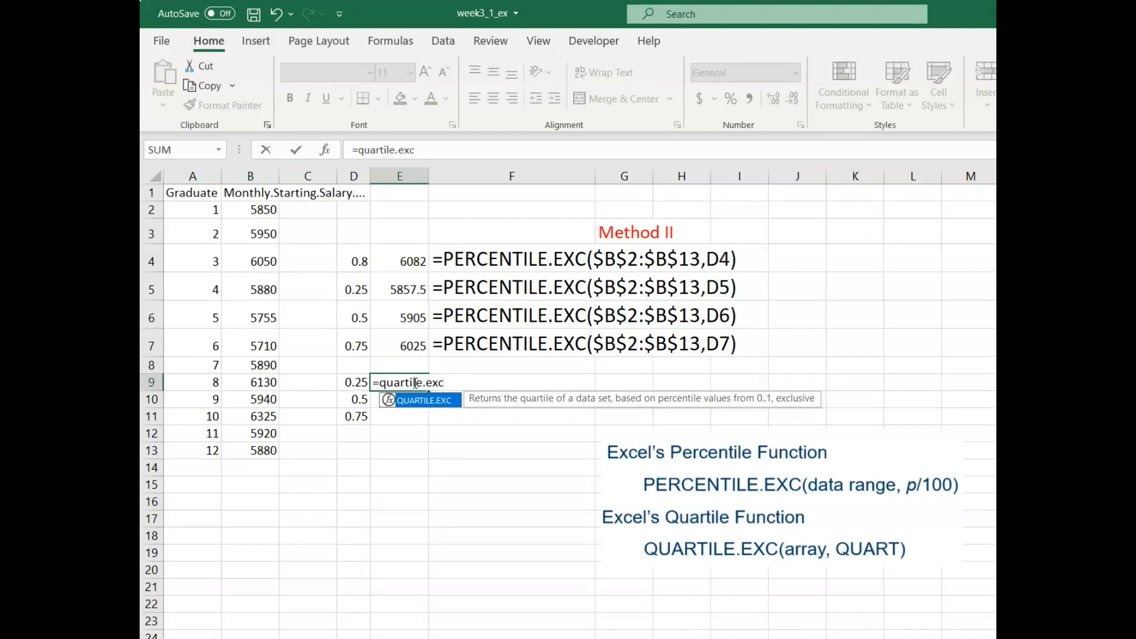
{"action": "type", "text": "("}
{"action": "left_click_drag", "start_coordinate": [254, 210], "coordinate": [263, 445]}
{"action": "type", "text": ","}
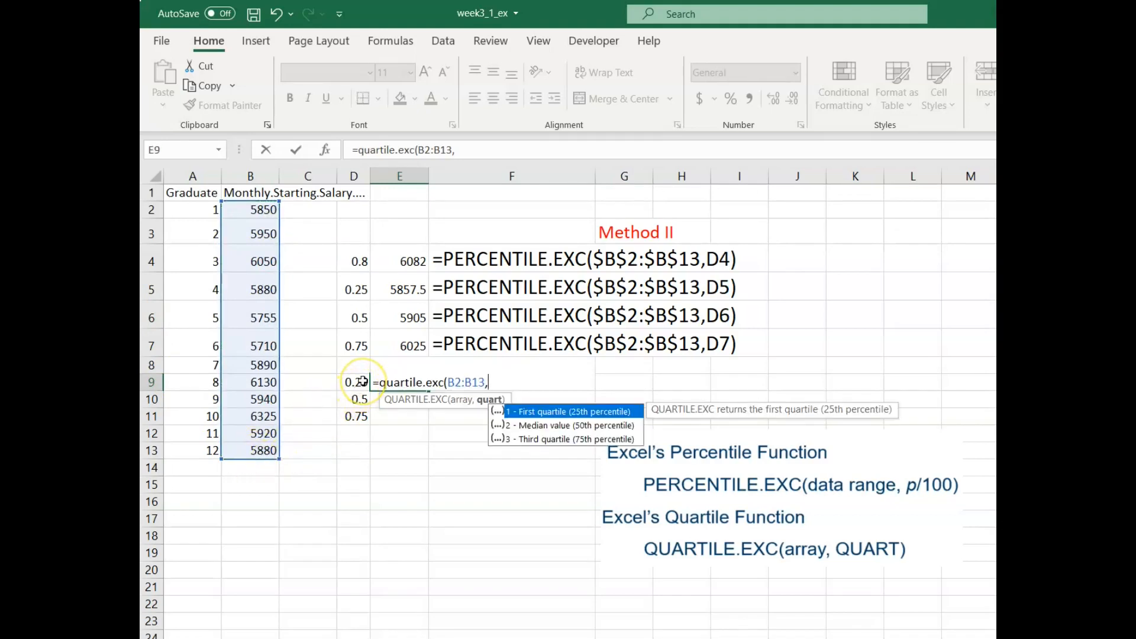
{"action": "key", "text": "Escape"}
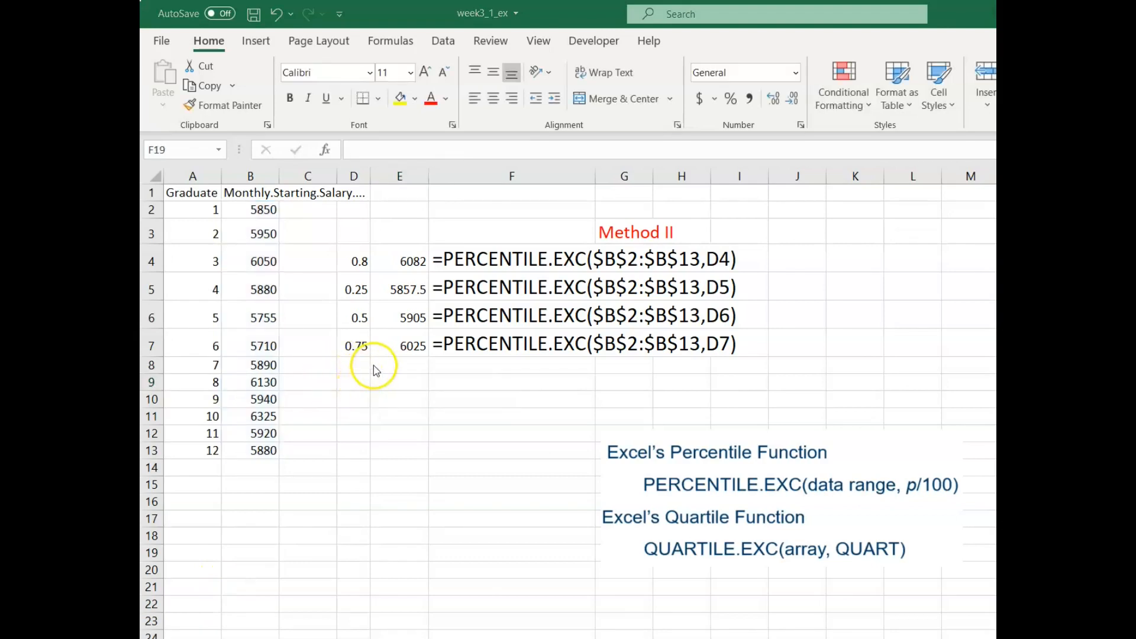
Step: Enter the quartile numbers 1, 2 and 3 in cells D9 to D11
{"action": "left_click", "coordinate": [354, 365]}
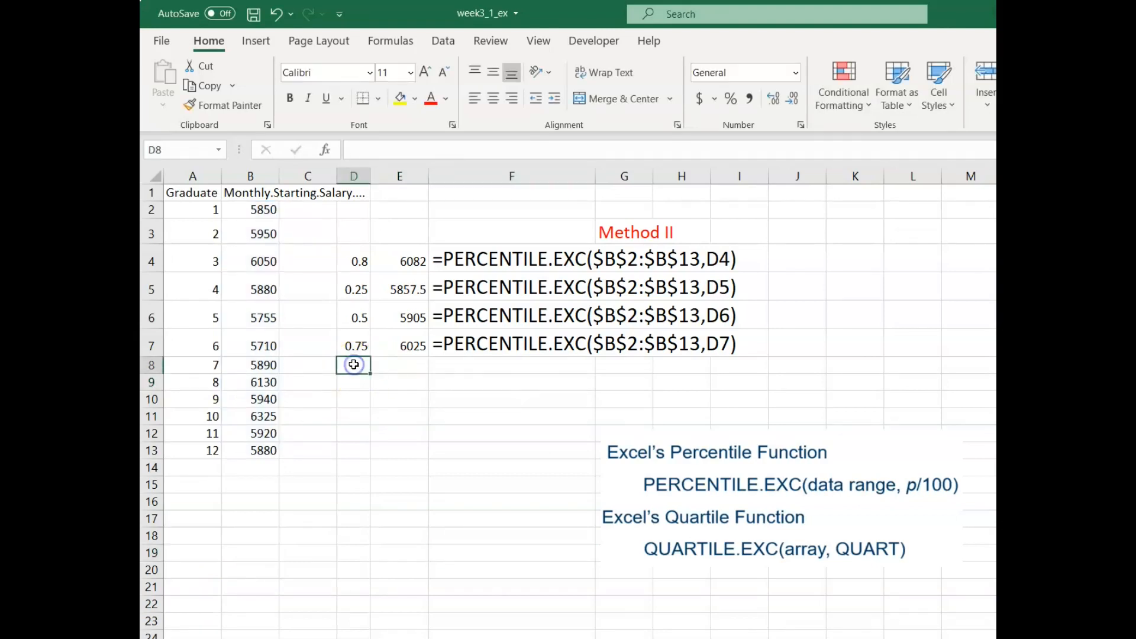
{"action": "key", "text": "Down"}
{"action": "type", "text": "1"}
{"action": "key", "text": "Return"}
{"action": "type", "text": "2"}
{"action": "key", "text": "Return"}
{"action": "type", "text": "3"}
{"action": "key", "text": "Return"}
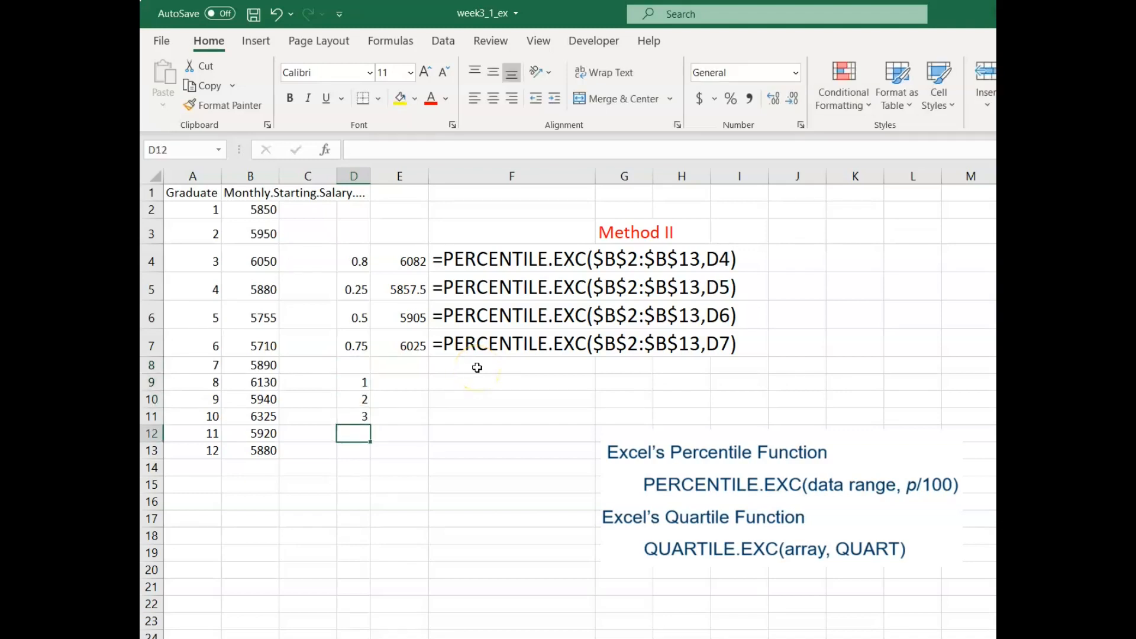
Step: Start a QUARTILE.EXC formula in E9 with the salary range B2:B13 as its array
{"action": "left_click", "coordinate": [405, 379]}
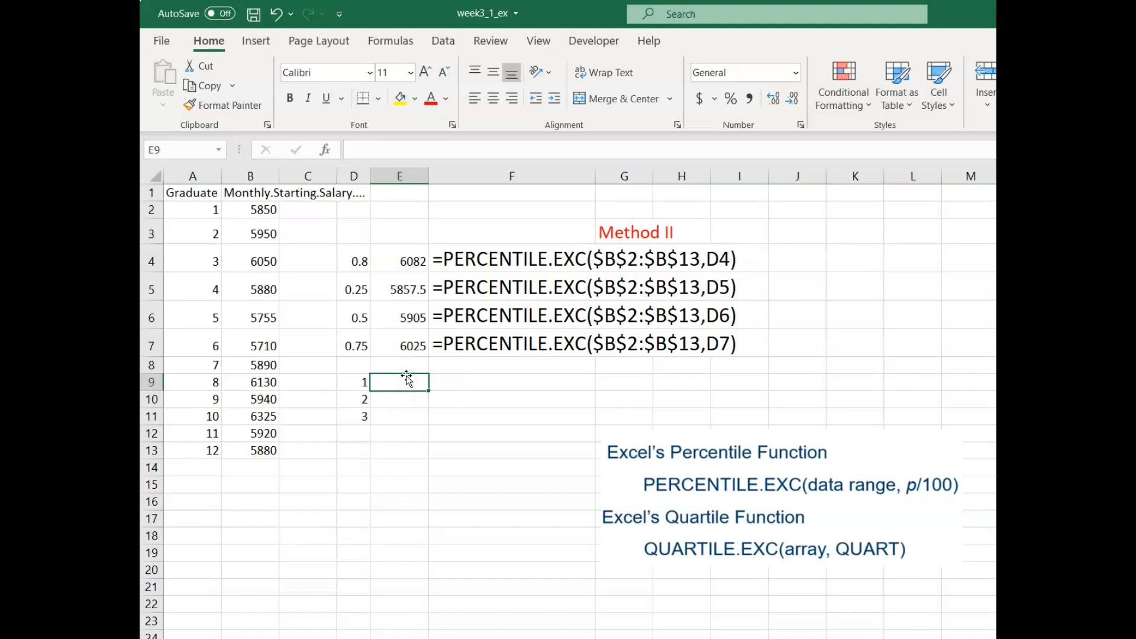
{"action": "type", "text": "="}
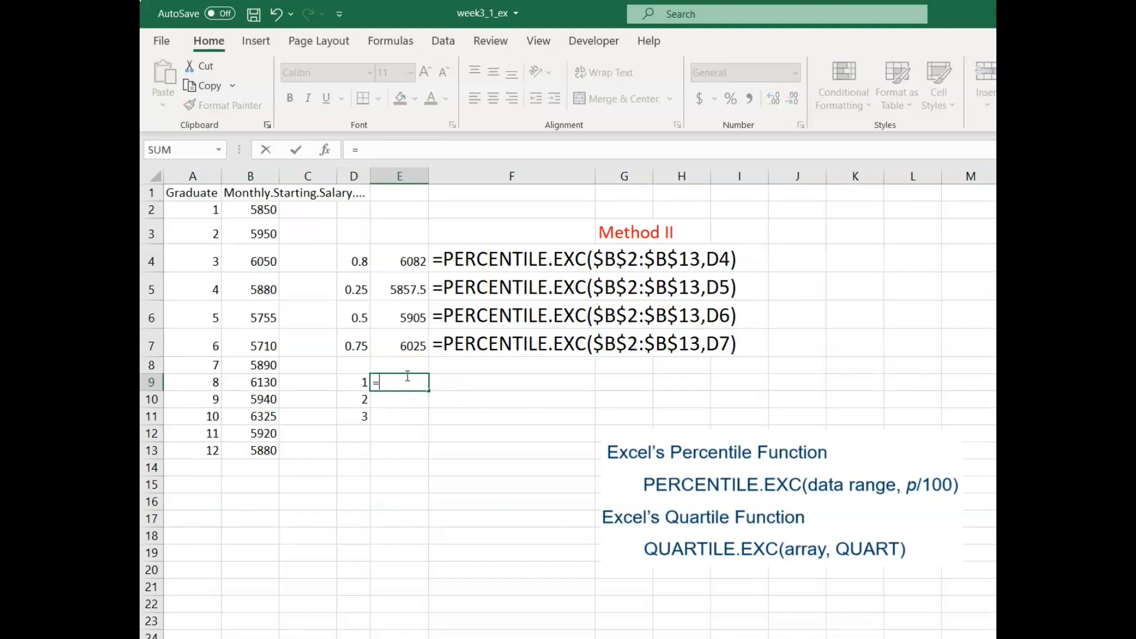
{"action": "type", "text": "quart"}
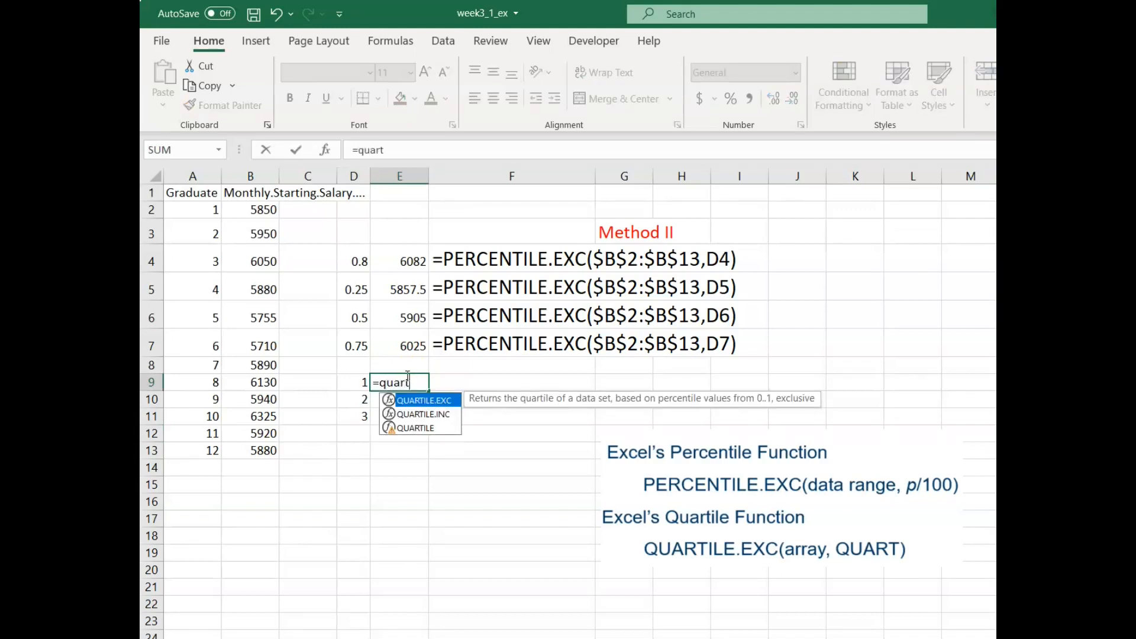
{"action": "type", "text": "ile.exc("}
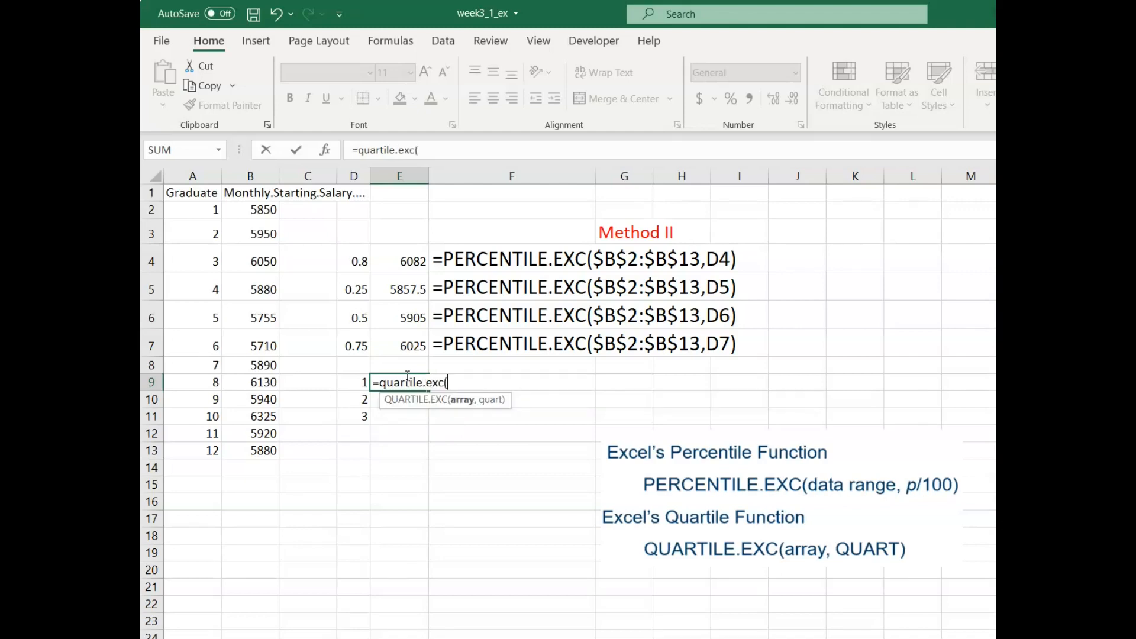
{"action": "left_click_drag", "start_coordinate": [254, 209], "coordinate": [258, 450]}
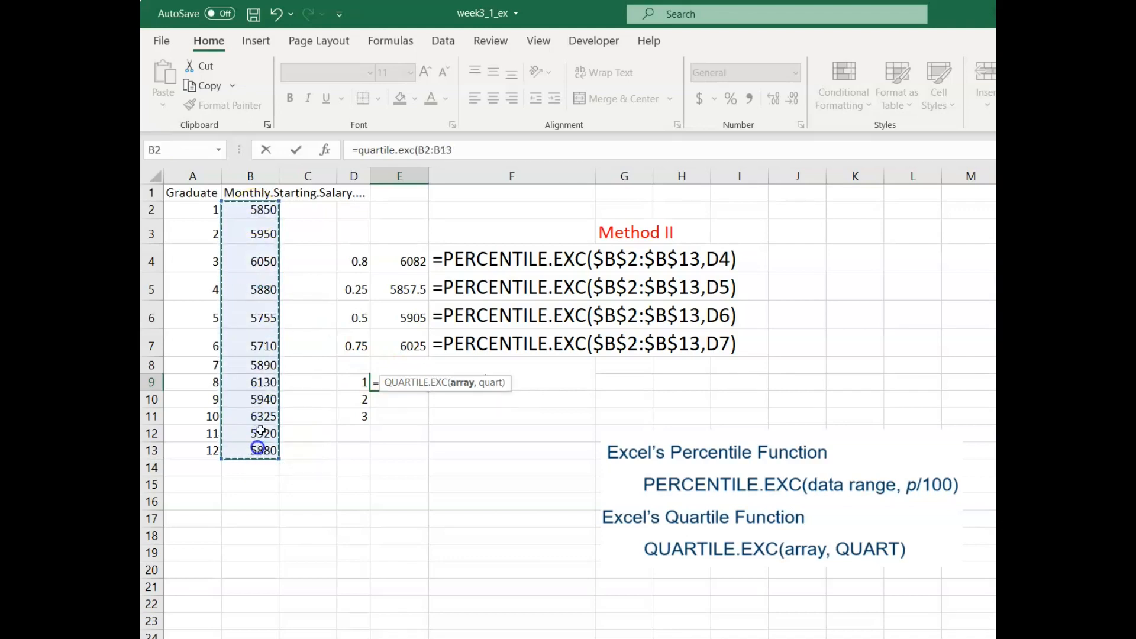
Step: Make the salary range absolute and complete E9's formula with D9 as the quartile, giving =QUARTILE.EXC($B$2:$B$13,D9)
{"action": "left_click", "coordinate": [425, 150]}
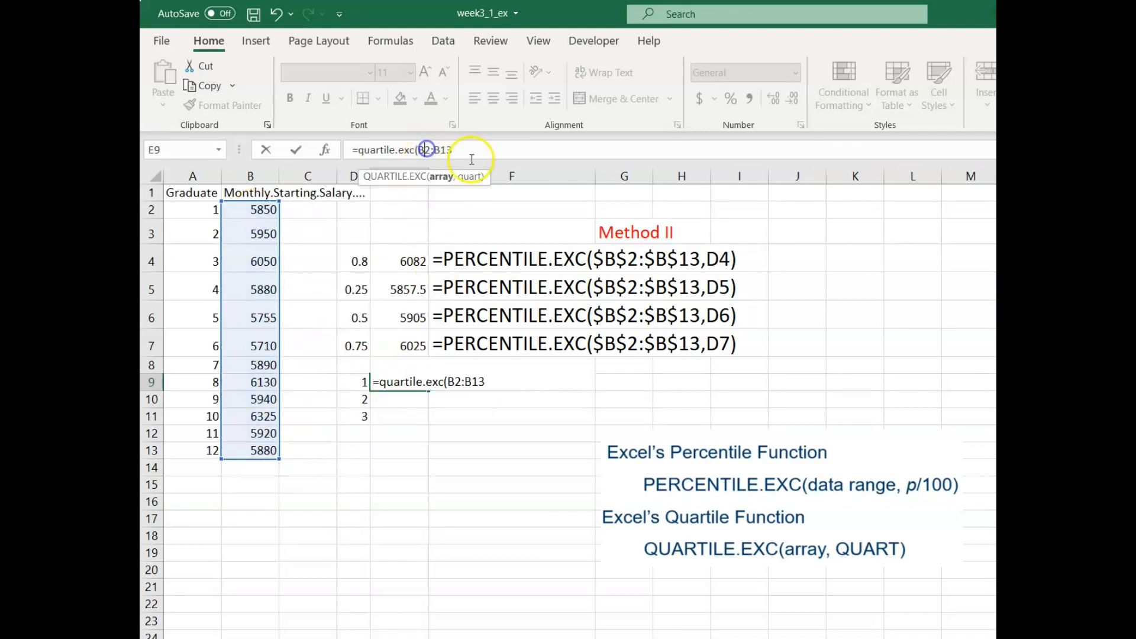
{"action": "key", "text": "F4"}
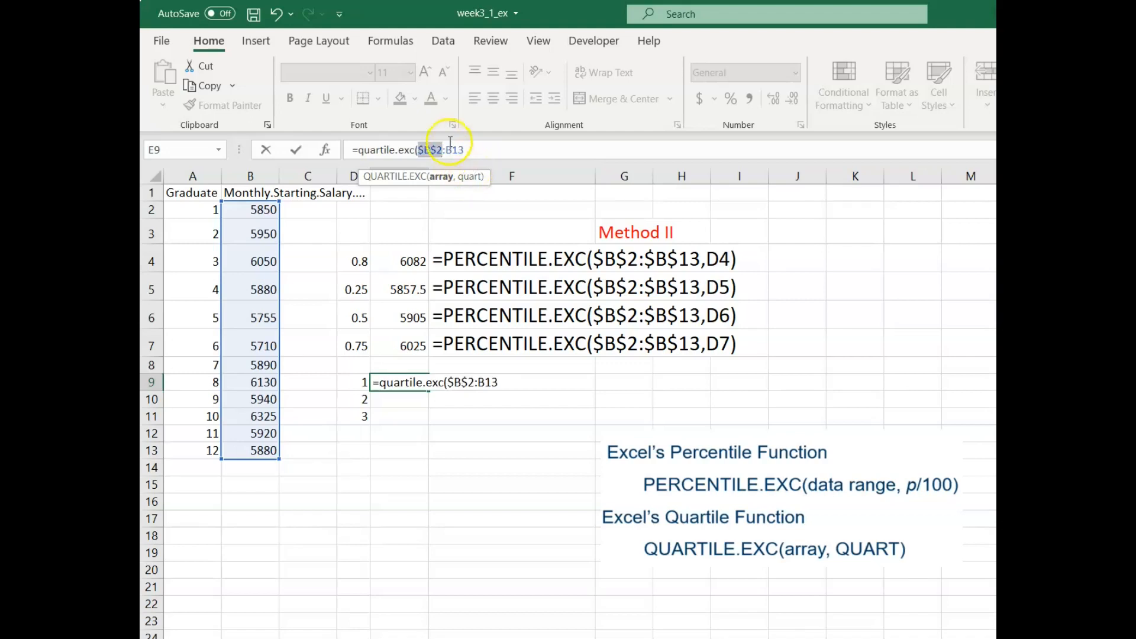
{"action": "left_click", "coordinate": [457, 150]}
{"action": "key", "text": "F4"}
{"action": "left_click", "coordinate": [507, 156]}
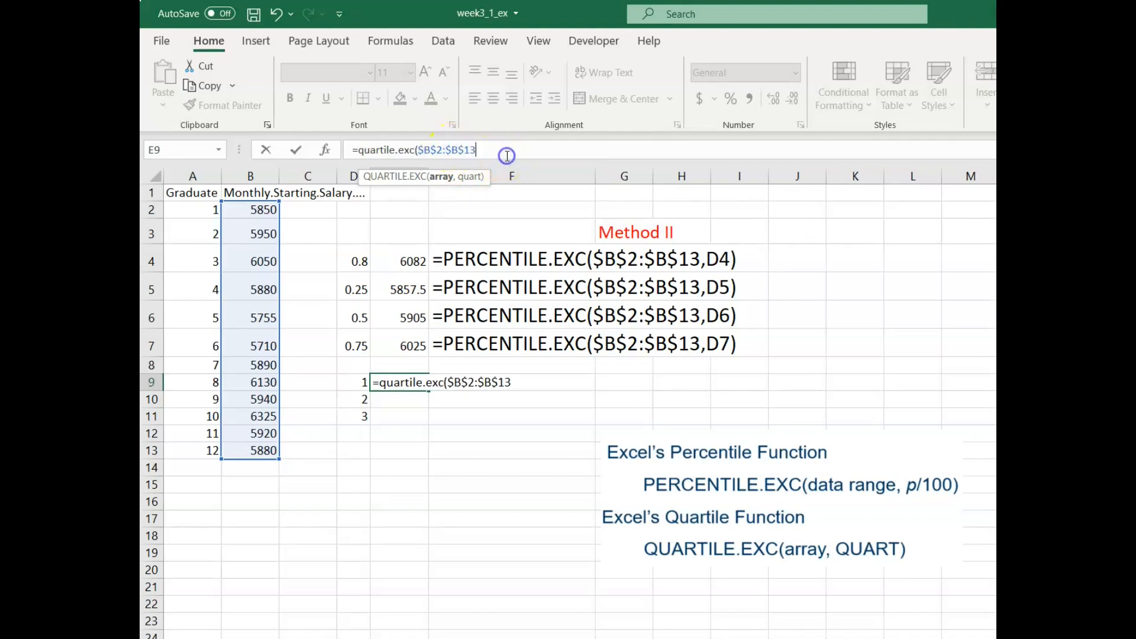
{"action": "type", "text": ","}
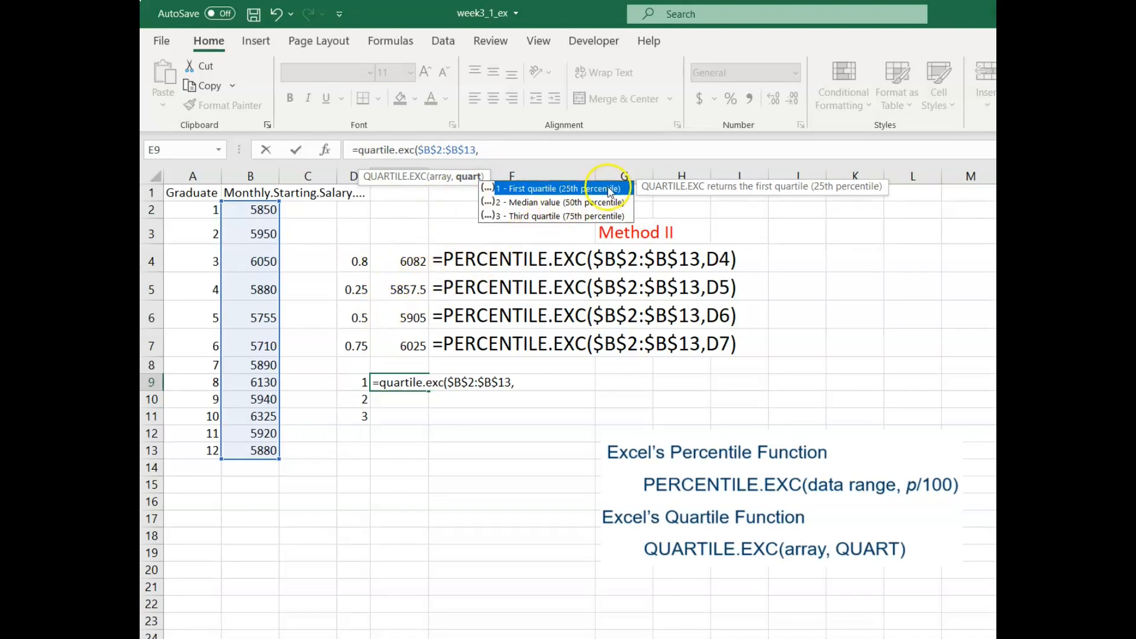
{"action": "left_click", "coordinate": [357, 386]}
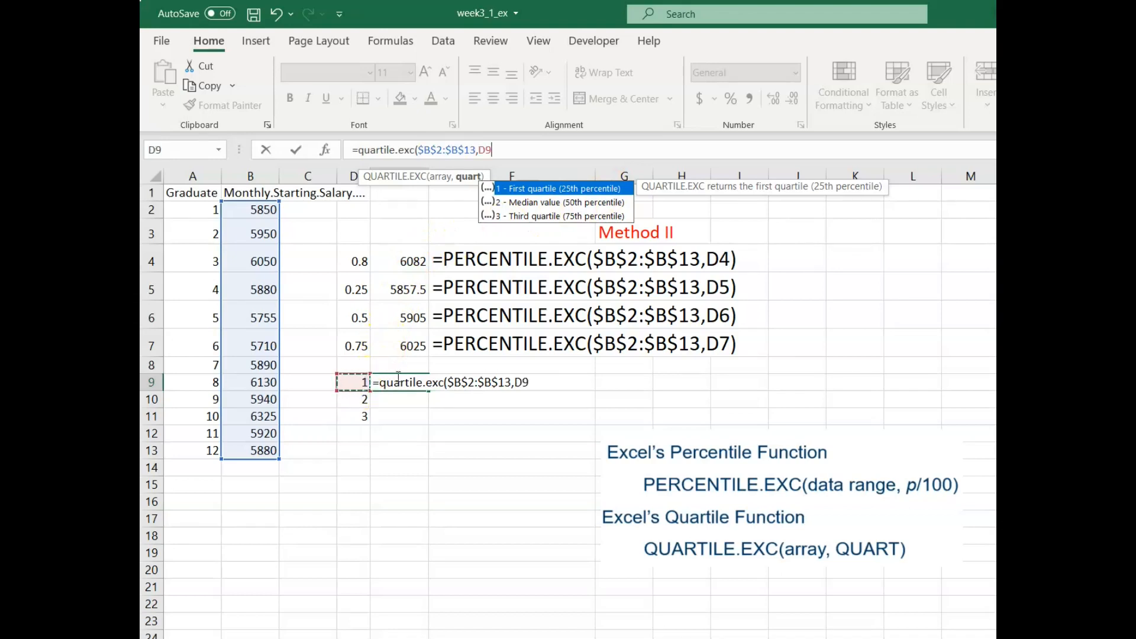
{"action": "type", "text": ")"}
{"action": "key", "text": "Return"}
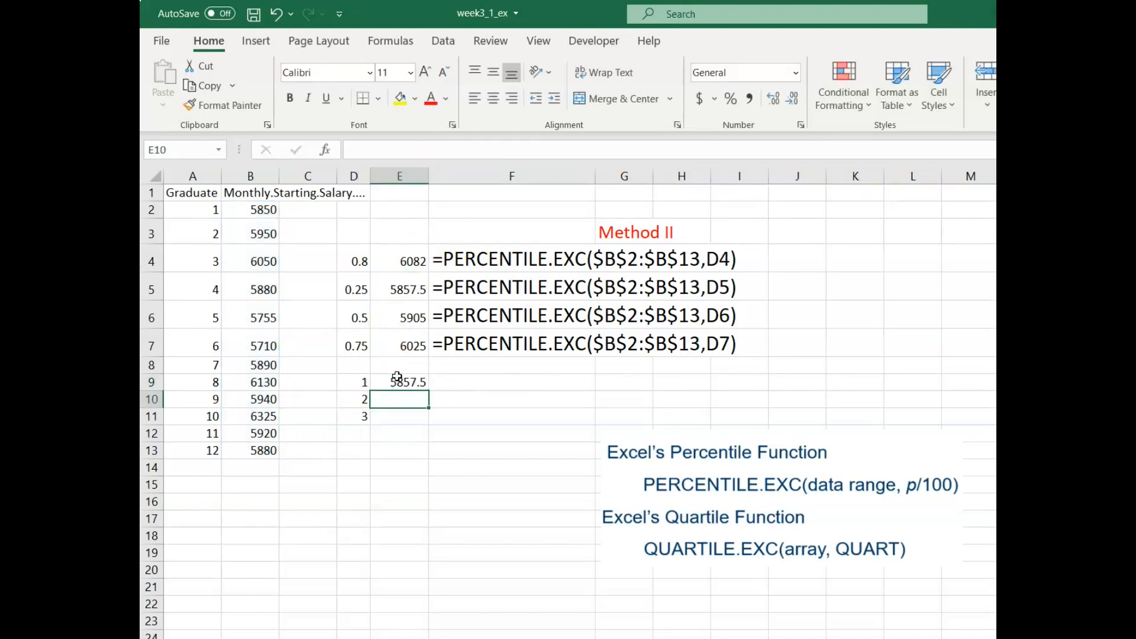
Step: Color the first-quartile results in E9 and E5 red
{"action": "left_click", "coordinate": [403, 386]}
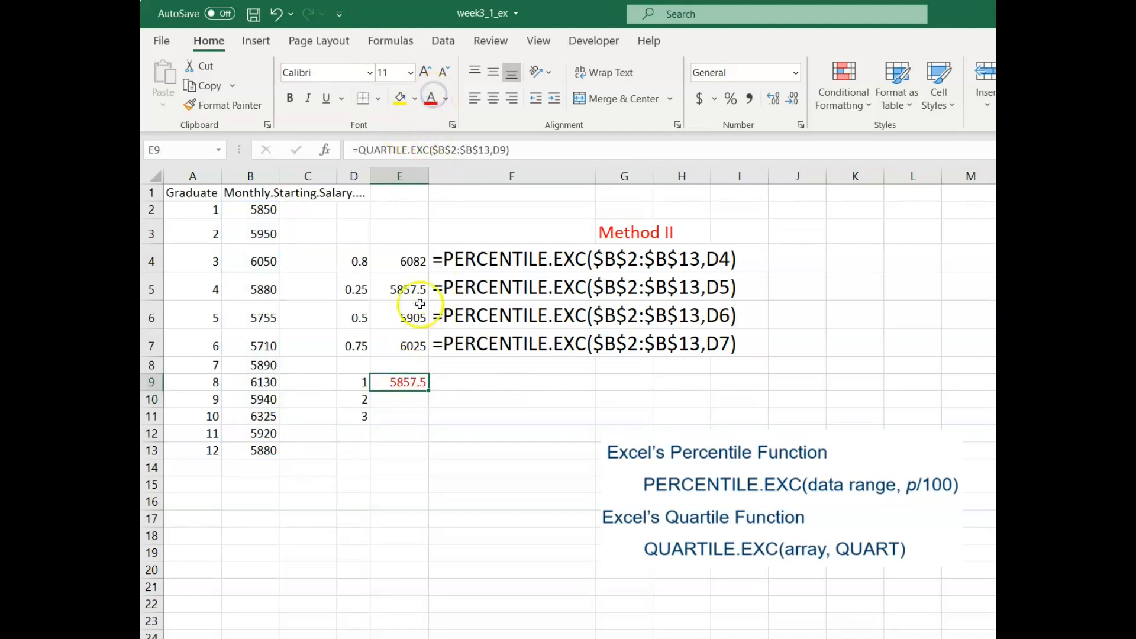
{"action": "left_click", "coordinate": [407, 290]}
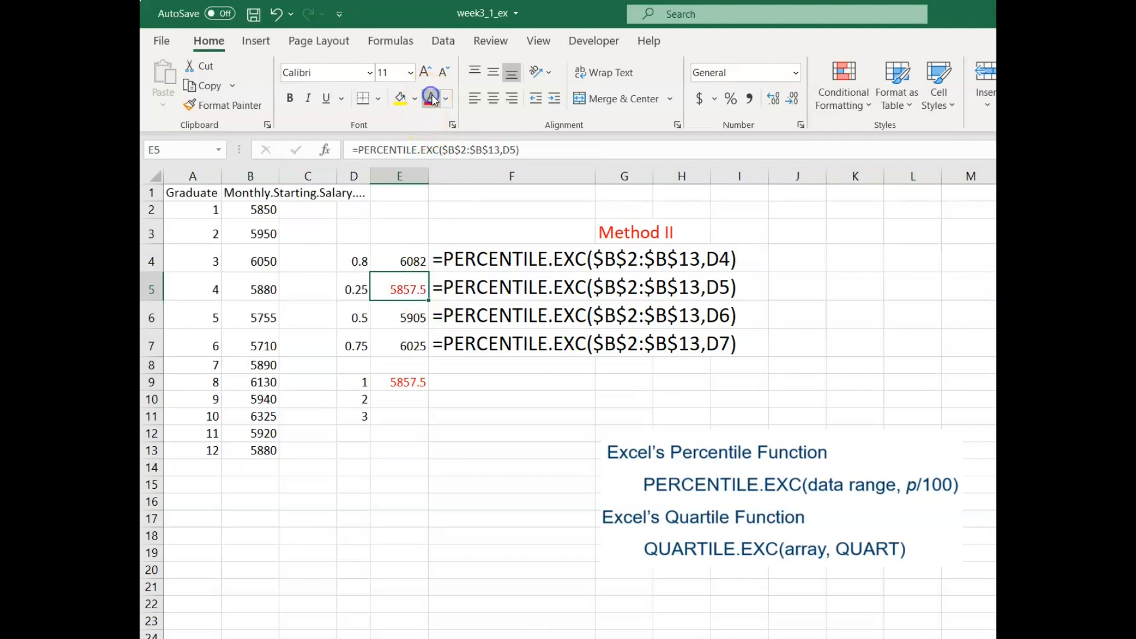
{"action": "left_click", "coordinate": [406, 399]}
Step: Fill the quartile formula from E9 down to E11
{"action": "left_click", "coordinate": [421, 381]}
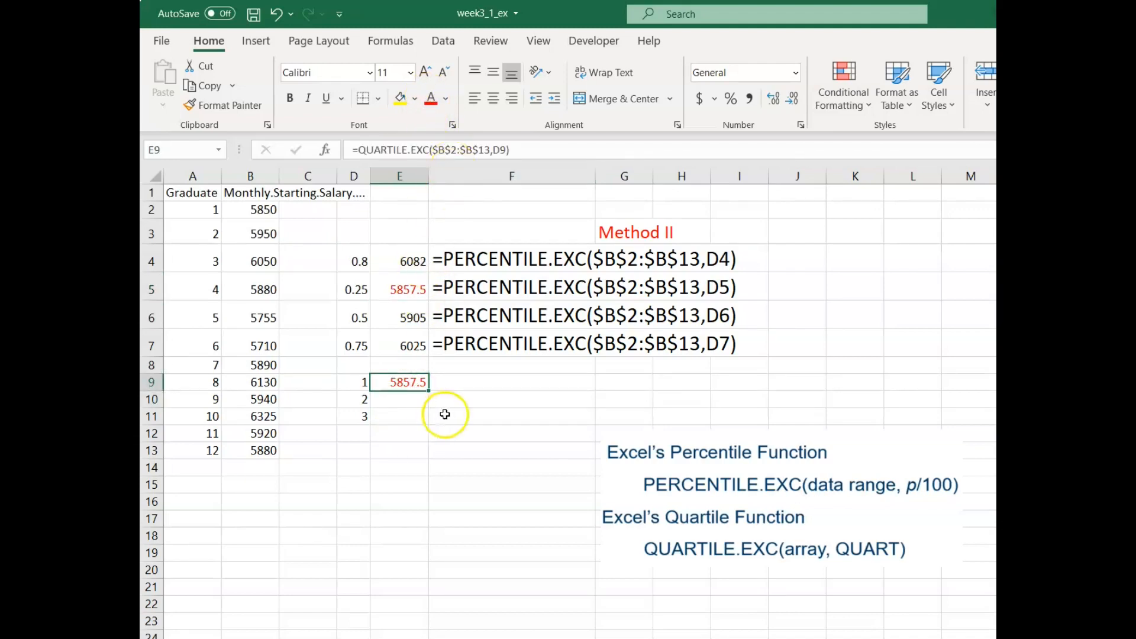
{"action": "left_click", "coordinate": [422, 381]}
{"action": "left_click_drag", "start_coordinate": [430, 405], "coordinate": [429, 420]}
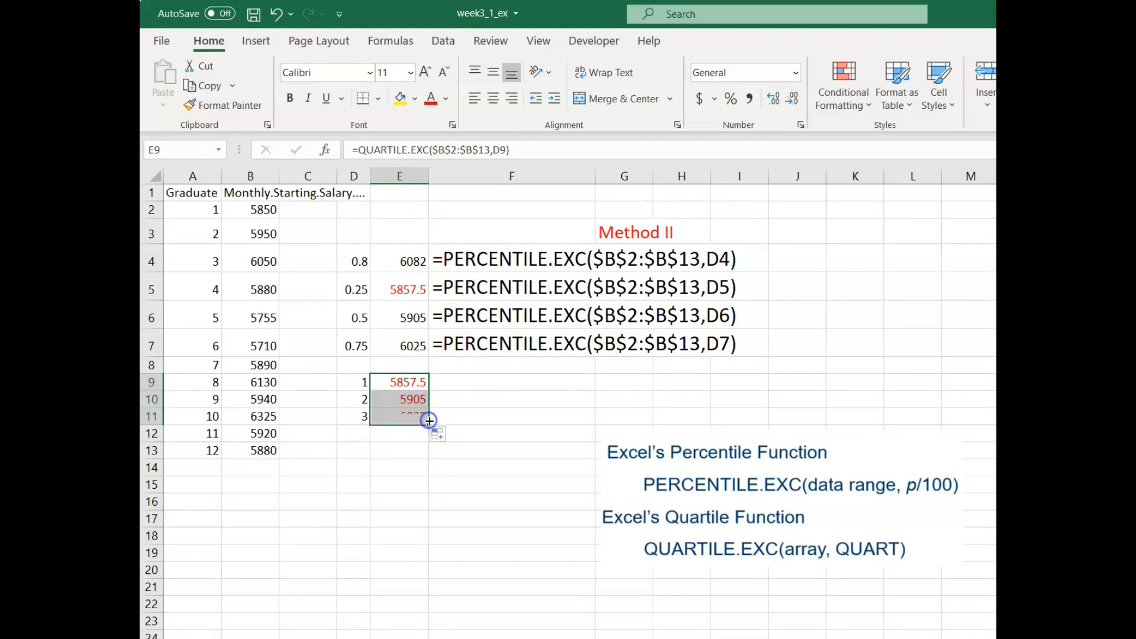
Step: Try to copy the formula display in F7 and paste only its formula into F9:F11
{"action": "left_click", "coordinate": [460, 354]}
{"action": "right_click", "coordinate": [468, 349]}
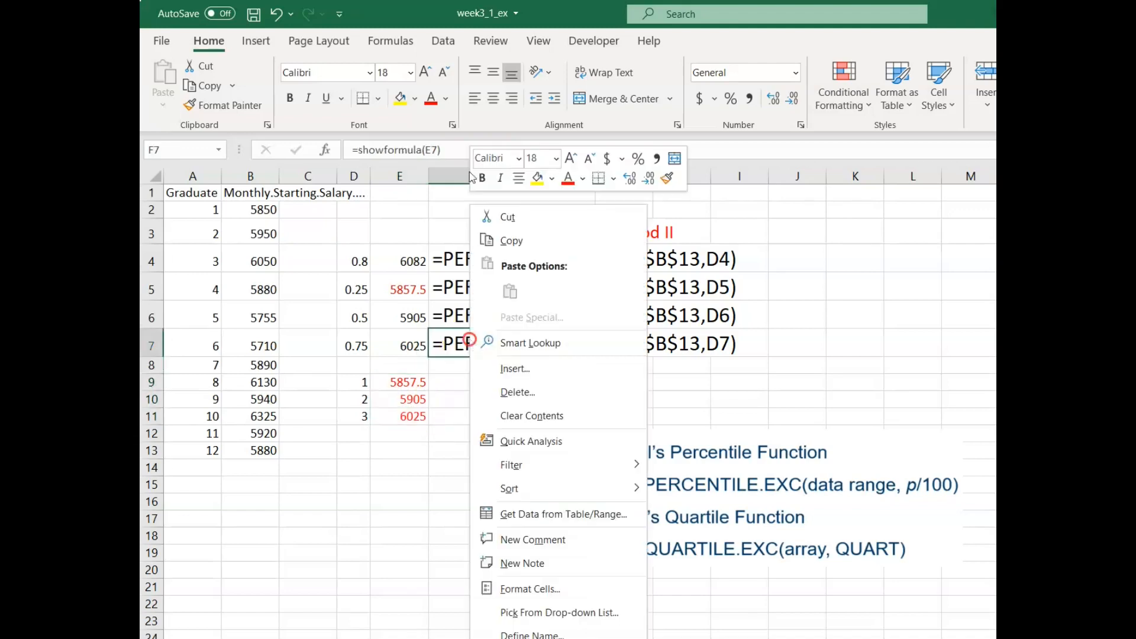
{"action": "left_click", "coordinate": [519, 239]}
{"action": "left_click_drag", "start_coordinate": [465, 381], "coordinate": [465, 414]}
{"action": "right_click", "coordinate": [469, 385]}
{"action": "left_click", "coordinate": [561, 289]}
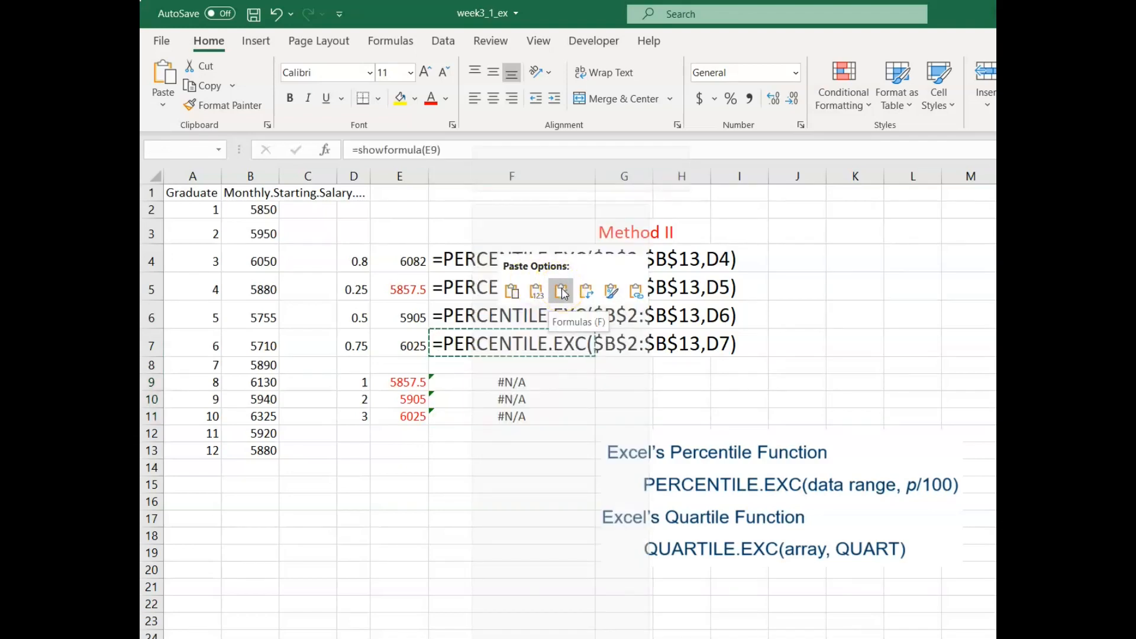
{"action": "left_click", "coordinate": [562, 293]}
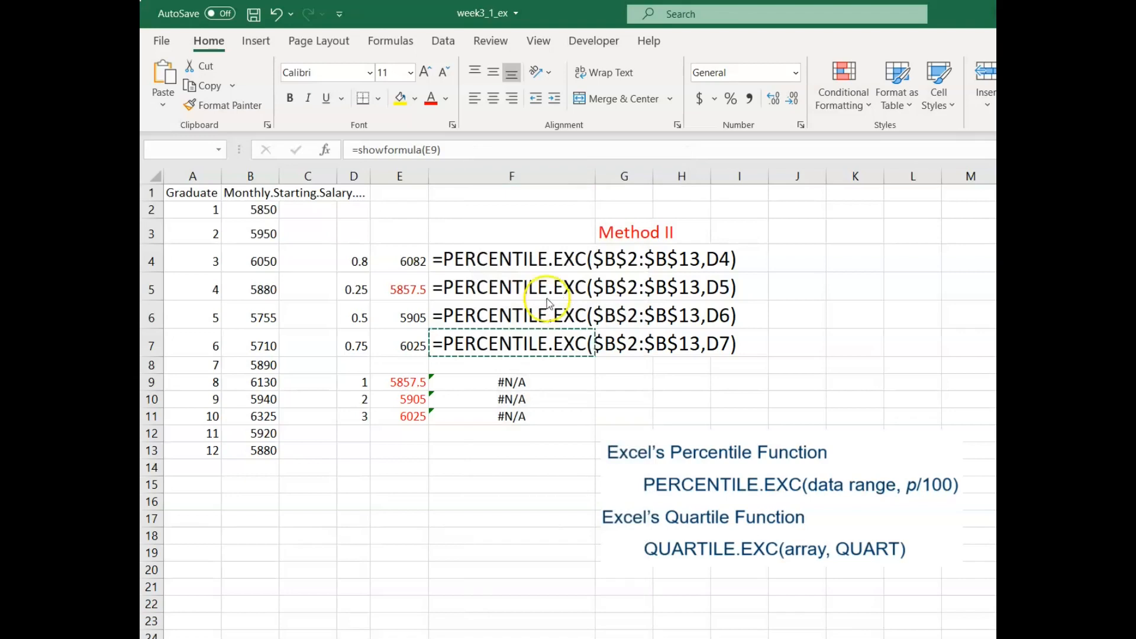
Step: Copy F7, paste only its showformula formula into F9:F11, and set the pasted cells' font size to 20
{"action": "left_click", "coordinate": [455, 347]}
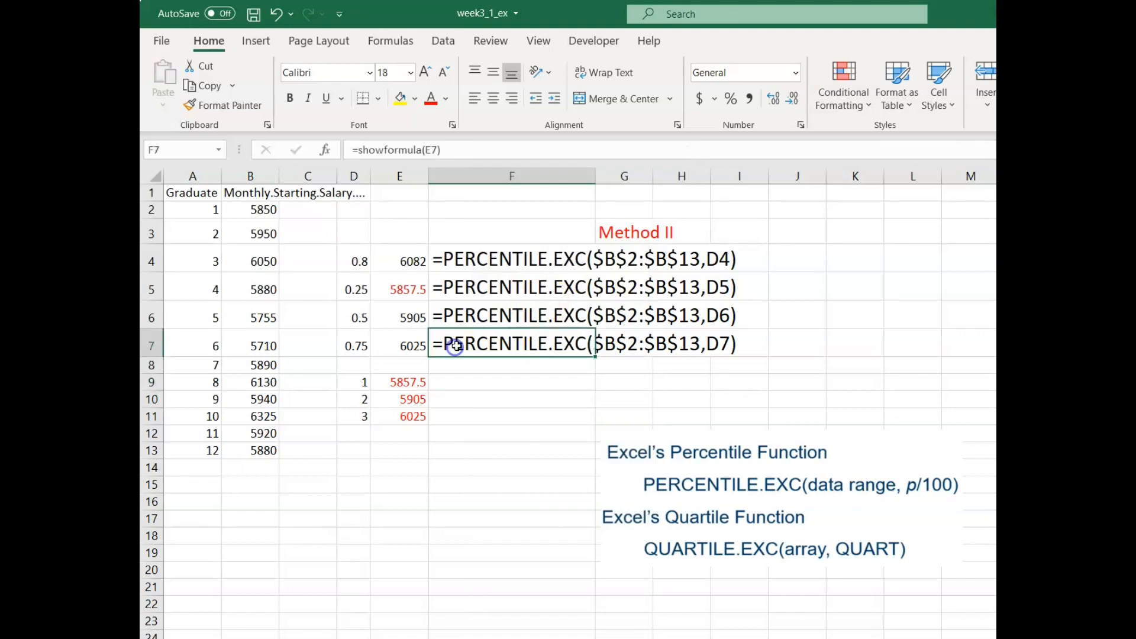
{"action": "right_click", "coordinate": [482, 348]}
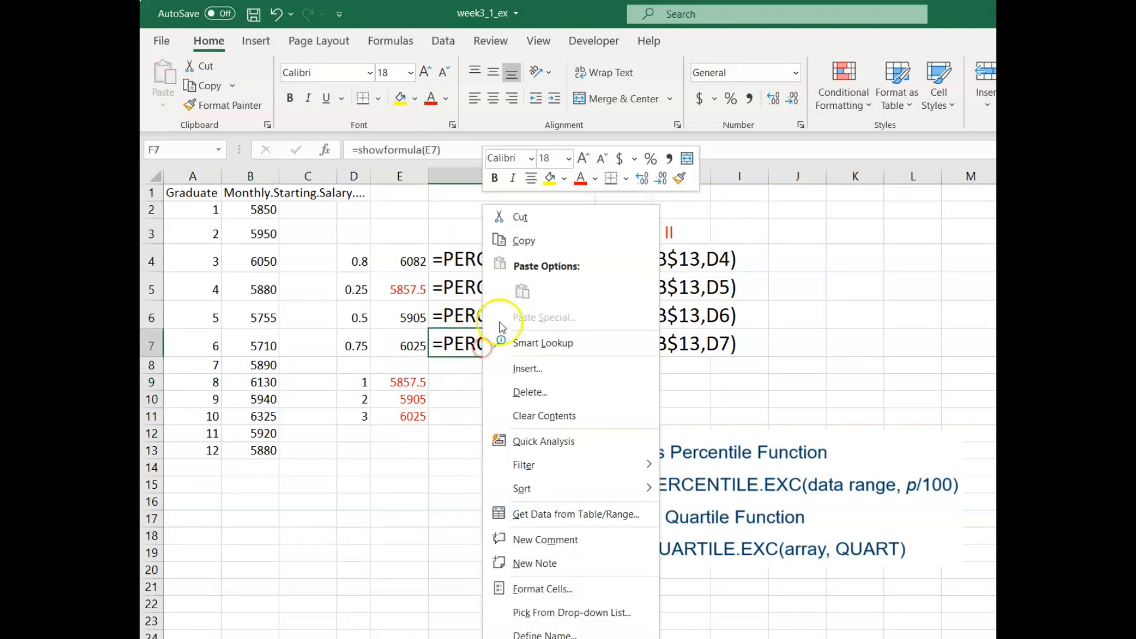
{"action": "left_click", "coordinate": [519, 247]}
{"action": "left_click_drag", "start_coordinate": [464, 385], "coordinate": [469, 416]}
{"action": "right_click", "coordinate": [471, 384]}
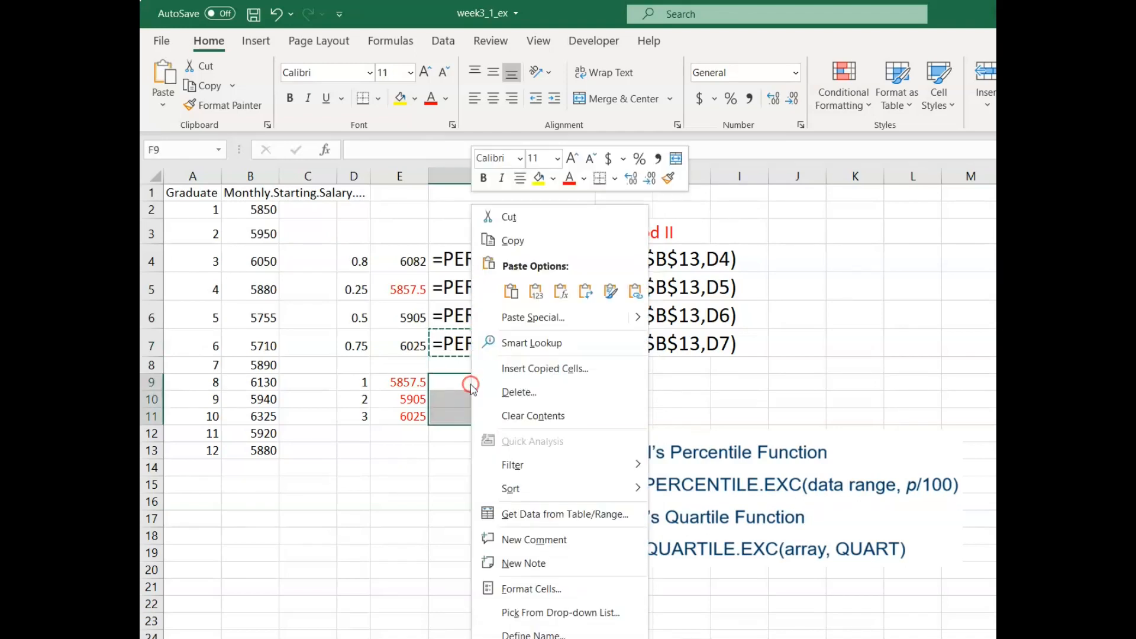
{"action": "left_click", "coordinate": [560, 290]}
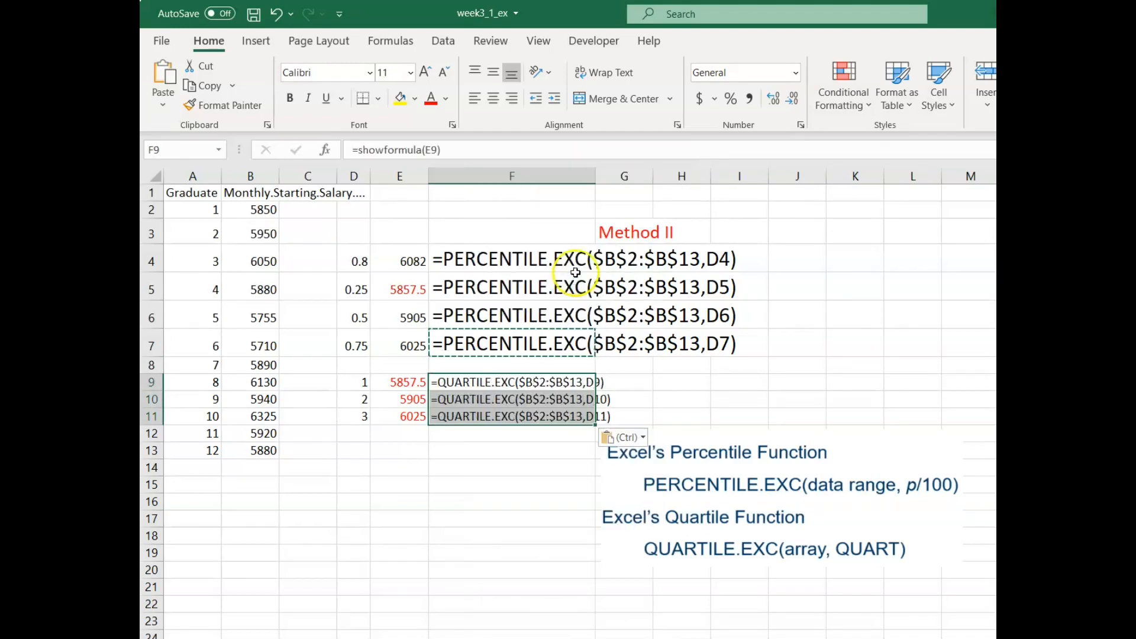
{"action": "left_click", "coordinate": [409, 72]}
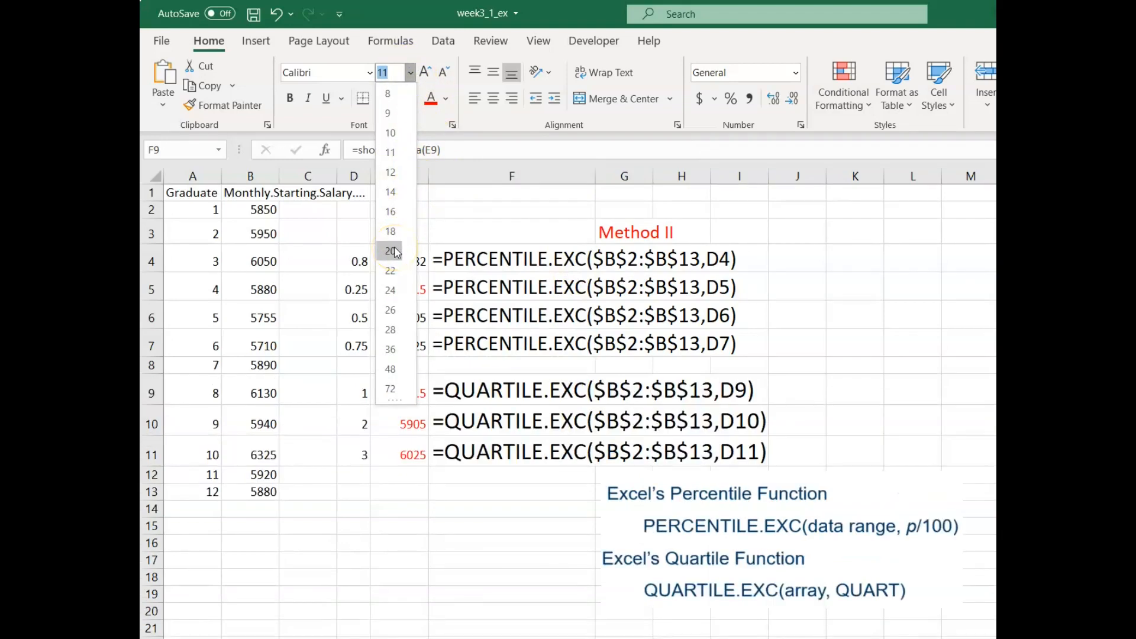
{"action": "left_click", "coordinate": [391, 250]}
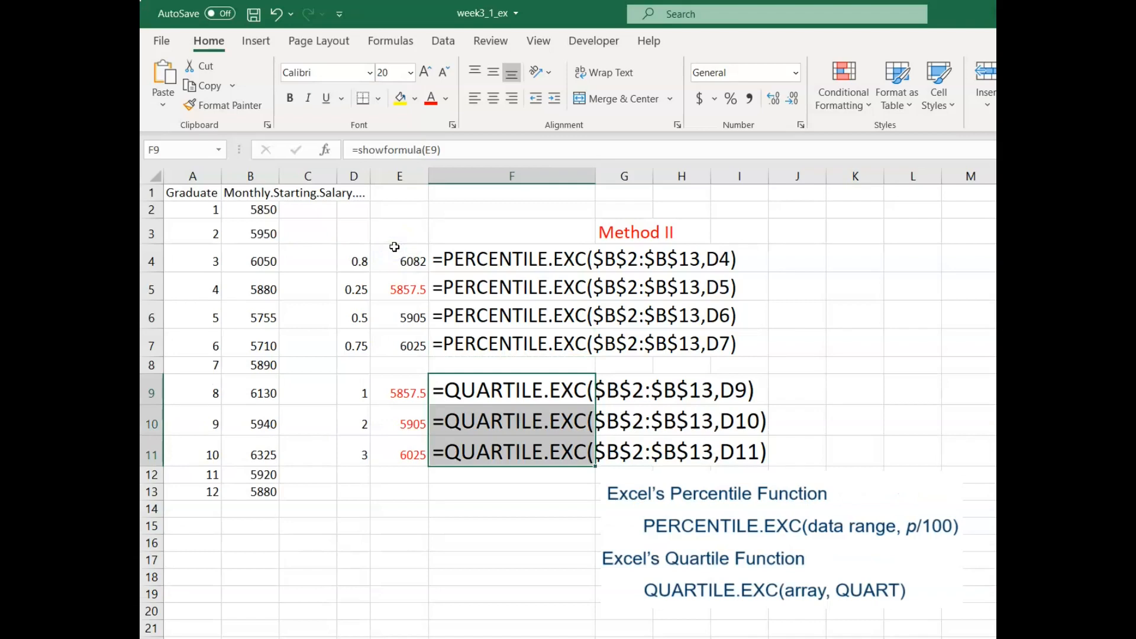